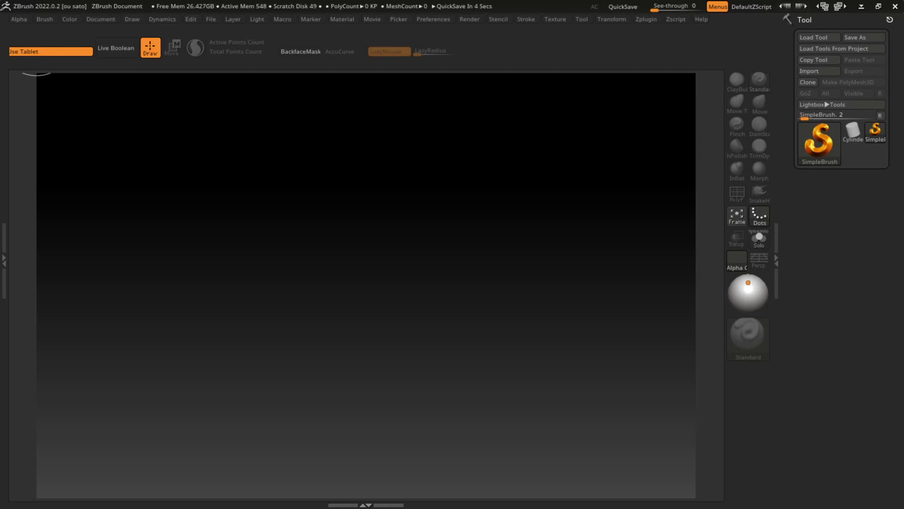
- Load the 8HeadMan mannequin ZPR from LightBox's Mannequin folder into the canvas
{"action": "left_click", "coordinate": [429, 19]}
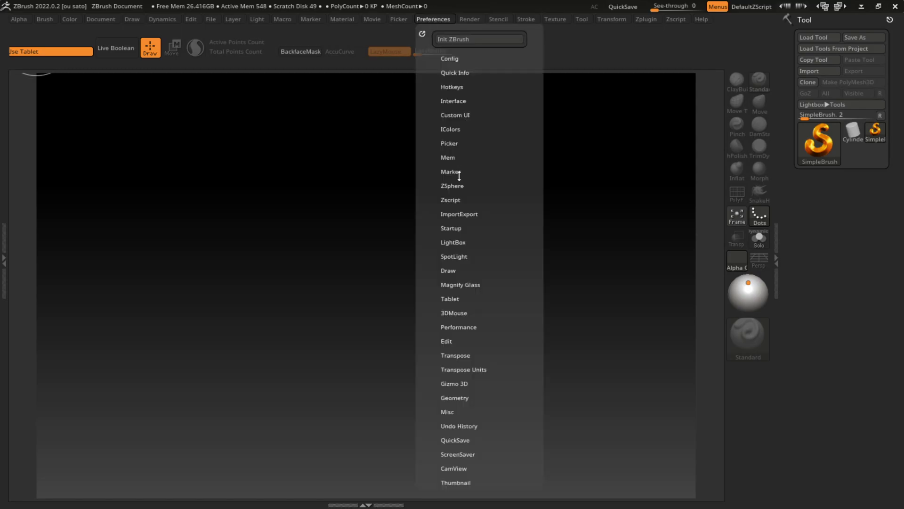
{"action": "left_click", "coordinate": [462, 241]}
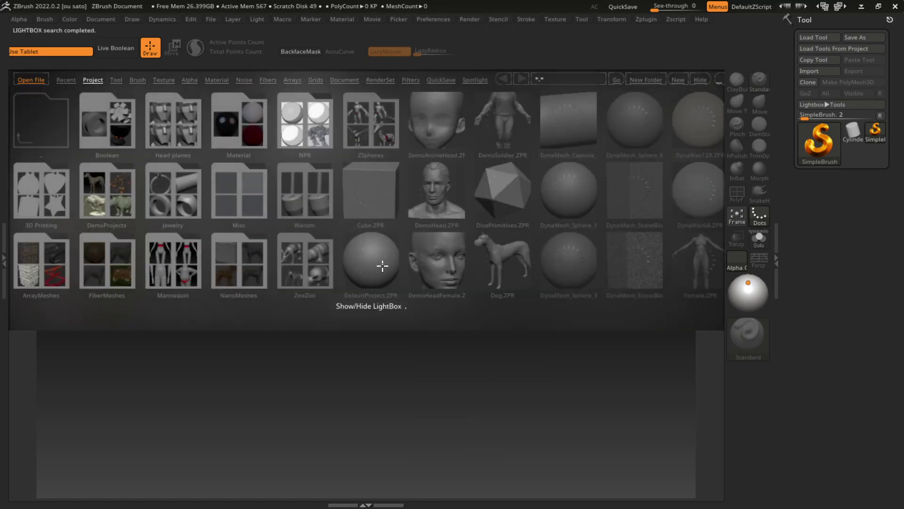
{"action": "left_click", "coordinate": [170, 272]}
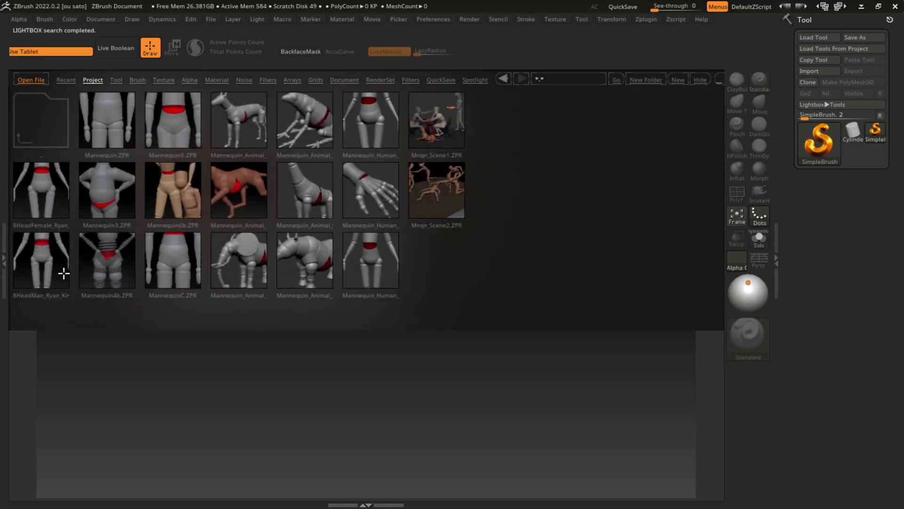
{"action": "double_click", "coordinate": [55, 277]}
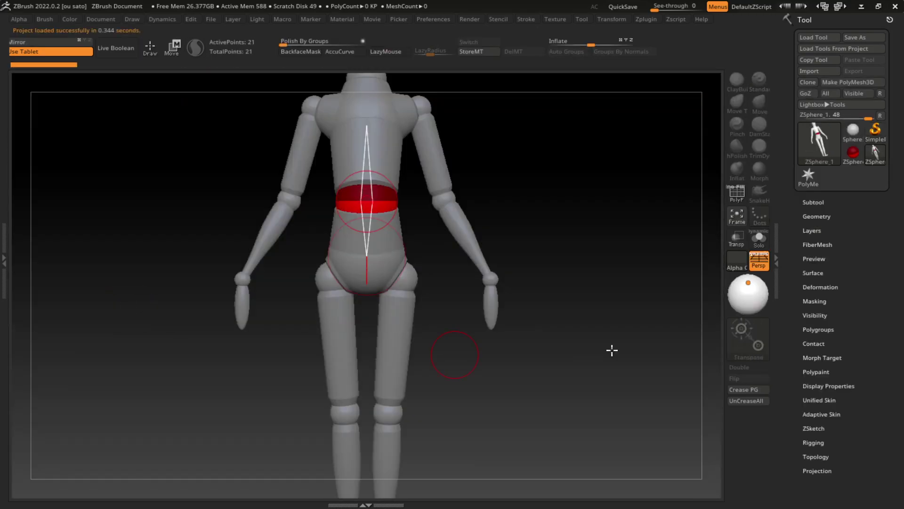
- Switch to Move with a larger draw size and try a chest shift, undoing it
{"action": "mouse_move", "coordinate": [612, 380]}
{"action": "left_mouse_down"}
{"action": "mouse_move", "coordinate": [530, 374]}
{"action": "mouse_move", "coordinate": [557, 371]}
{"action": "mouse_move", "coordinate": [537, 373]}
{"action": "mouse_move", "coordinate": [540, 360]}
{"action": "left_mouse_up"}
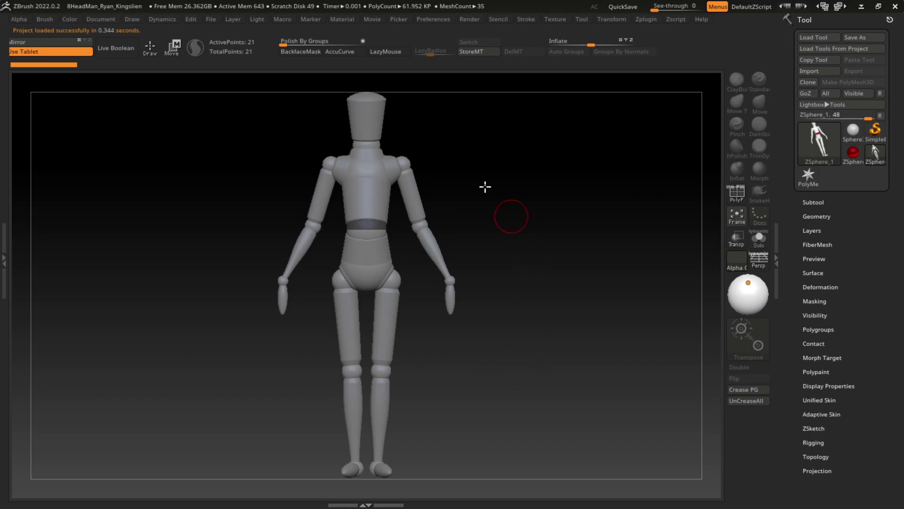
{"action": "key", "text": "w"}
{"action": "key", "text": "s"}
{"action": "left_click_drag", "start_coordinate": [473, 260], "coordinate": [479, 260]}
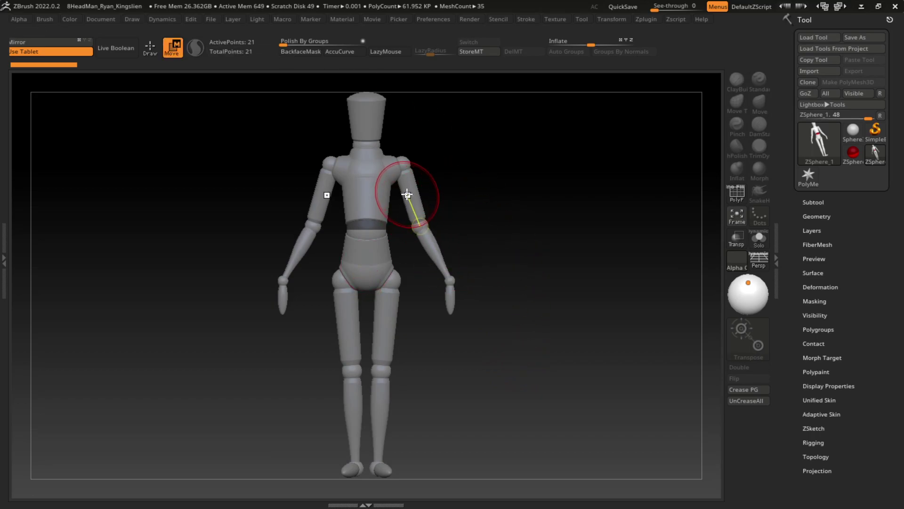
{"action": "left_click_drag", "start_coordinate": [377, 198], "coordinate": [387, 200]}
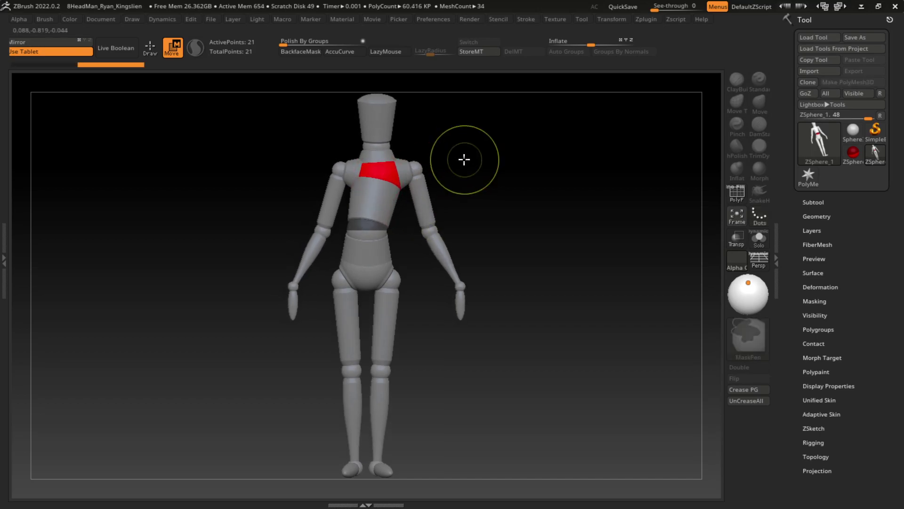
{"action": "key", "text": "ctrl+z"}
{"action": "key", "text": "ctrl+z"}
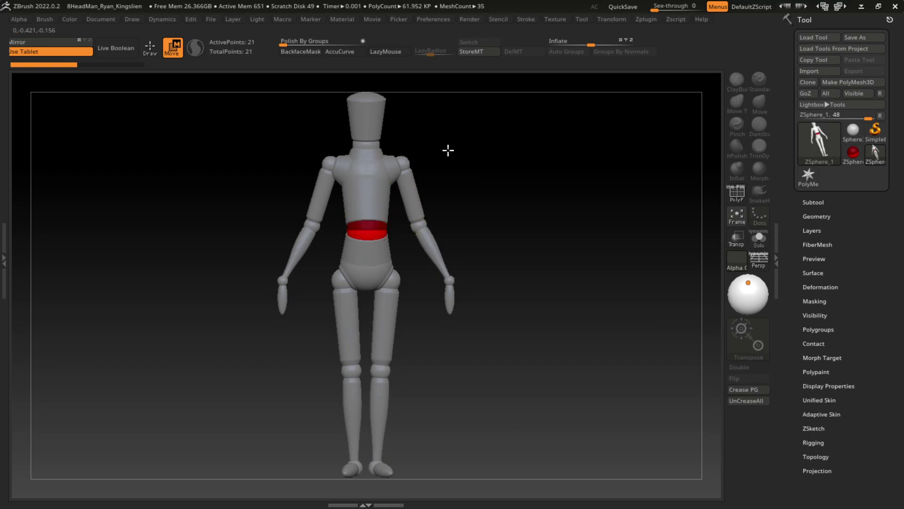
- Set the pelvis upright and lean the chest, neck and head forward
{"action": "left_click_drag", "start_coordinate": [424, 196], "coordinate": [379, 243]}
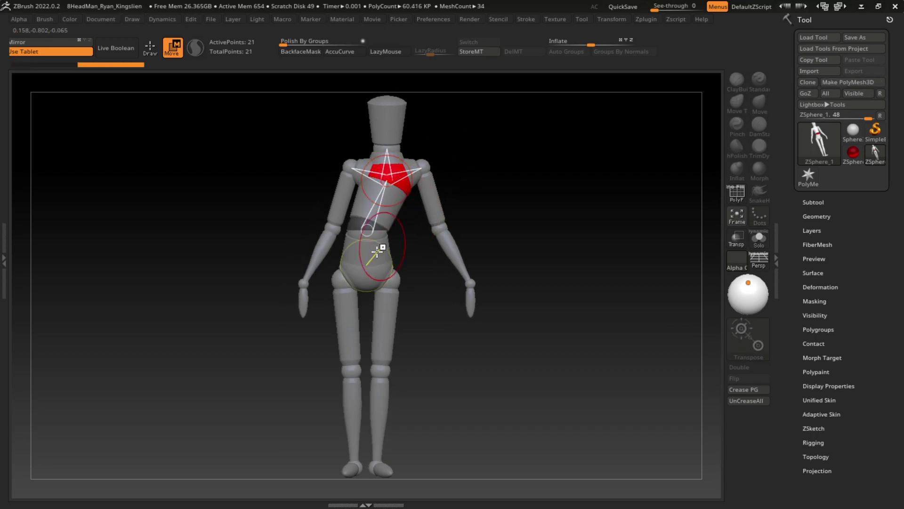
{"action": "key", "text": "ctrl+z"}
{"action": "mouse_move", "coordinate": [527, 188]}
{"action": "left_mouse_down"}
{"action": "mouse_move", "coordinate": [444, 202]}
{"action": "mouse_move", "coordinate": [332, 243]}
{"action": "left_mouse_up"}
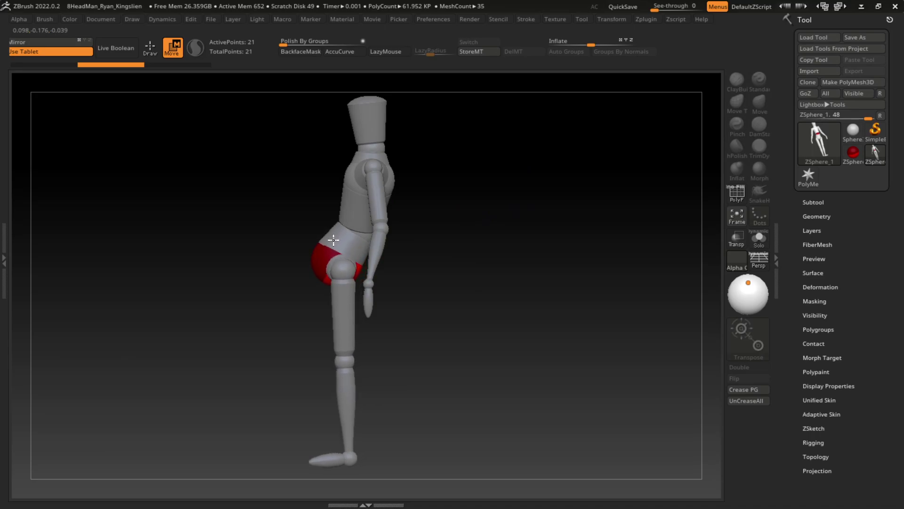
{"action": "left_click_drag", "start_coordinate": [332, 244], "coordinate": [331, 249]}
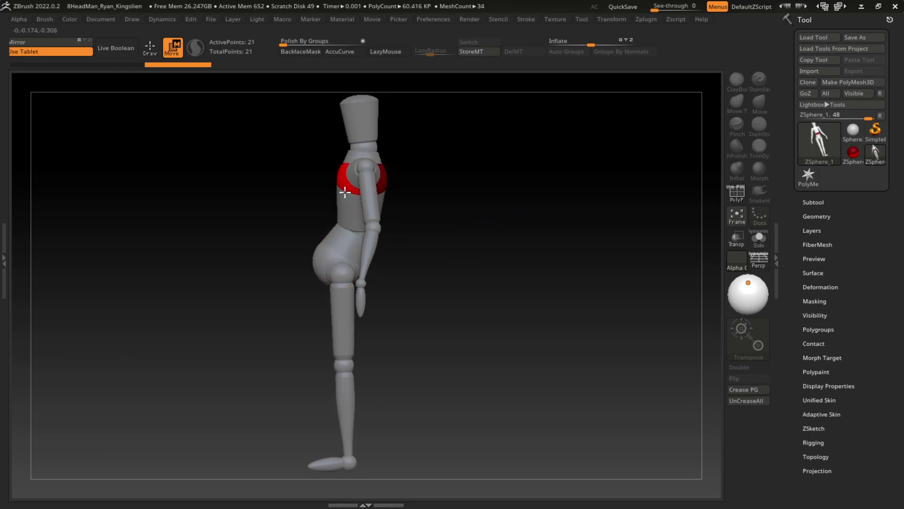
{"action": "left_click_drag", "start_coordinate": [330, 195], "coordinate": [292, 191]}
{"action": "mouse_move", "coordinate": [322, 156]}
{"action": "left_mouse_down"}
{"action": "mouse_move", "coordinate": [474, 191]}
{"action": "mouse_move", "coordinate": [462, 199]}
{"action": "left_mouse_up"}
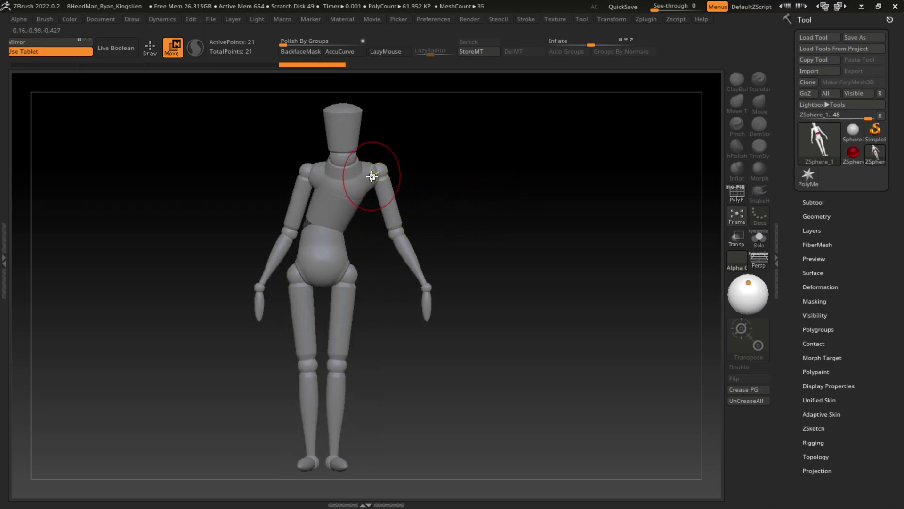
- Raise the left arm with its forearm angled down, and extend the right arm outward
{"action": "left_click_drag", "start_coordinate": [372, 177], "coordinate": [374, 197]}
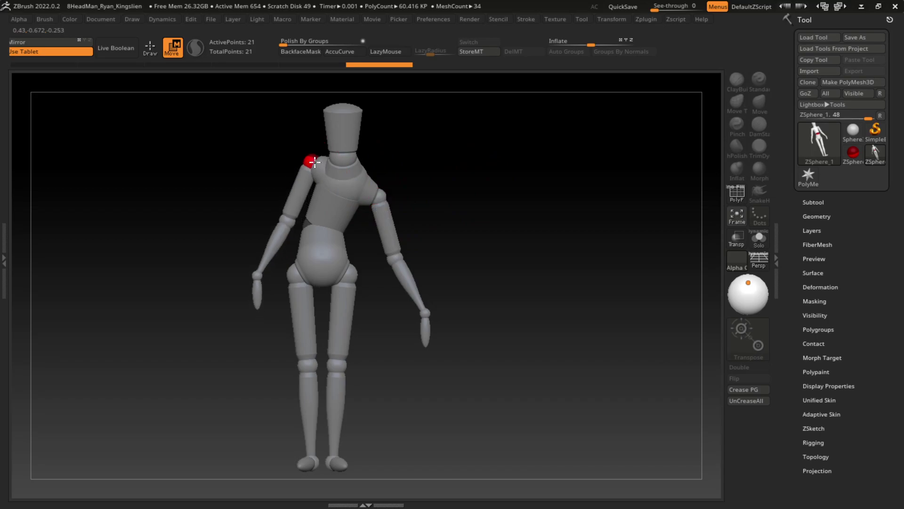
{"action": "mouse_move", "coordinate": [315, 162]}
{"action": "left_mouse_down"}
{"action": "mouse_move", "coordinate": [272, 117]}
{"action": "mouse_move", "coordinate": [277, 104]}
{"action": "left_mouse_up"}
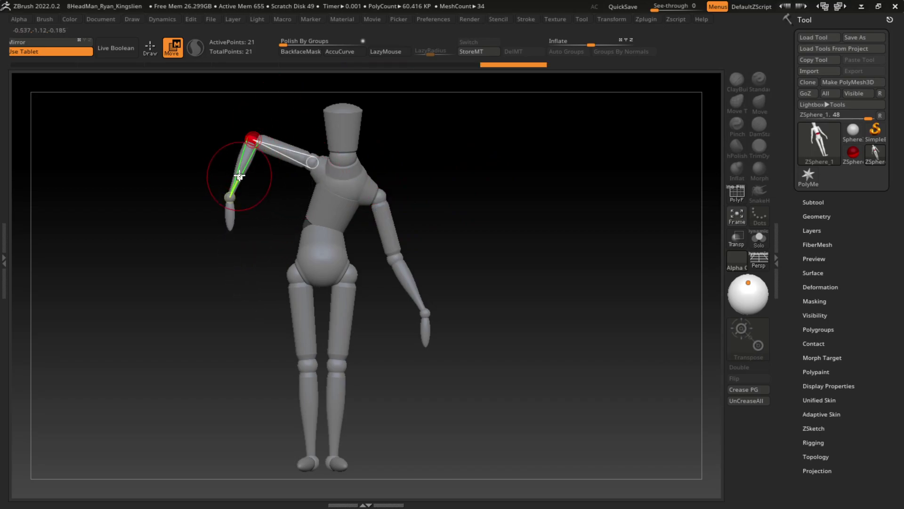
{"action": "left_click_drag", "start_coordinate": [238, 160], "coordinate": [219, 191]}
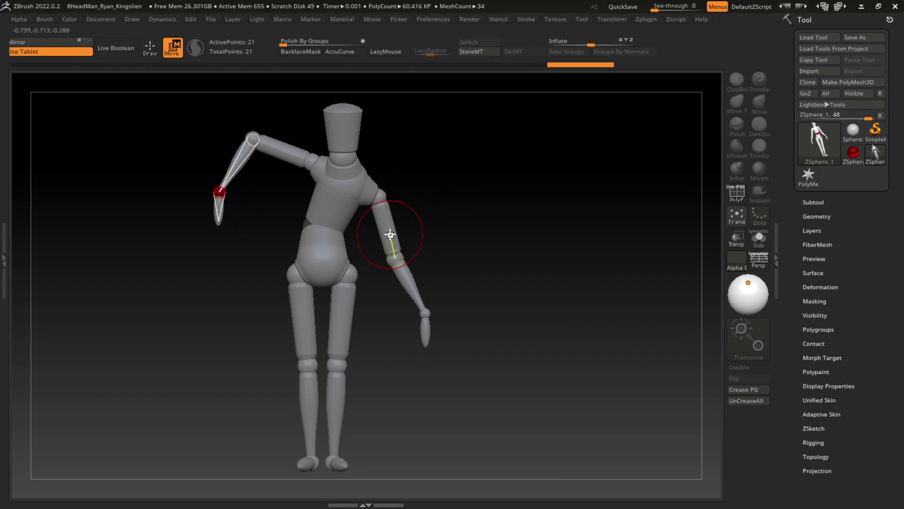
{"action": "left_click_drag", "start_coordinate": [390, 234], "coordinate": [414, 223]}
{"action": "mouse_move", "coordinate": [434, 280]}
{"action": "left_mouse_down"}
{"action": "mouse_move", "coordinate": [452, 264]}
{"action": "mouse_move", "coordinate": [485, 289]}
{"action": "left_mouse_up"}
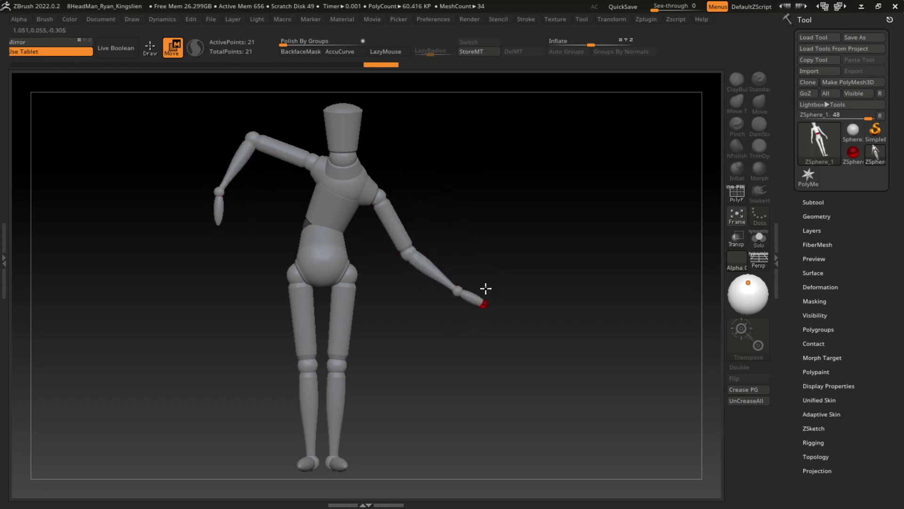
{"action": "left_click", "coordinate": [471, 295]}
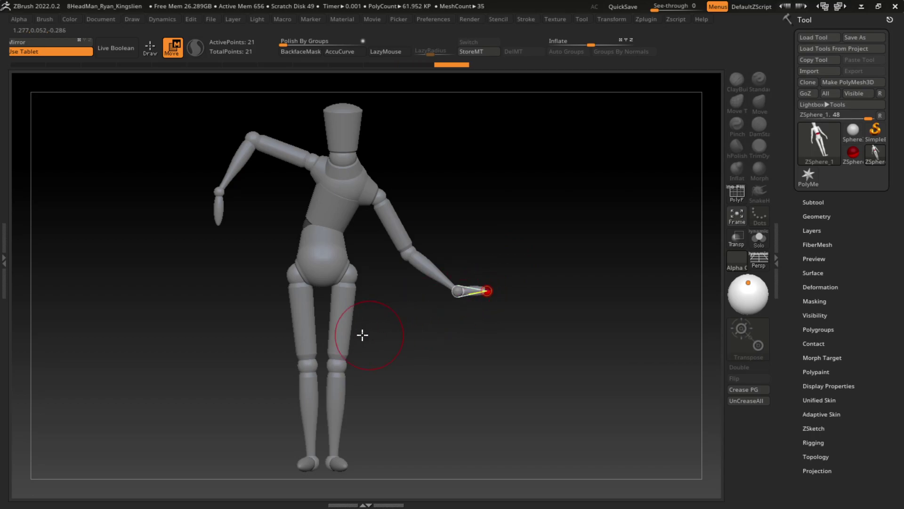
- Fold the legs into a kneeling stance, lifting one knee and bending the lower legs
{"action": "mouse_move", "coordinate": [372, 329]}
{"action": "left_mouse_down"}
{"action": "mouse_move", "coordinate": [424, 344]}
{"action": "mouse_move", "coordinate": [515, 340]}
{"action": "left_mouse_up"}
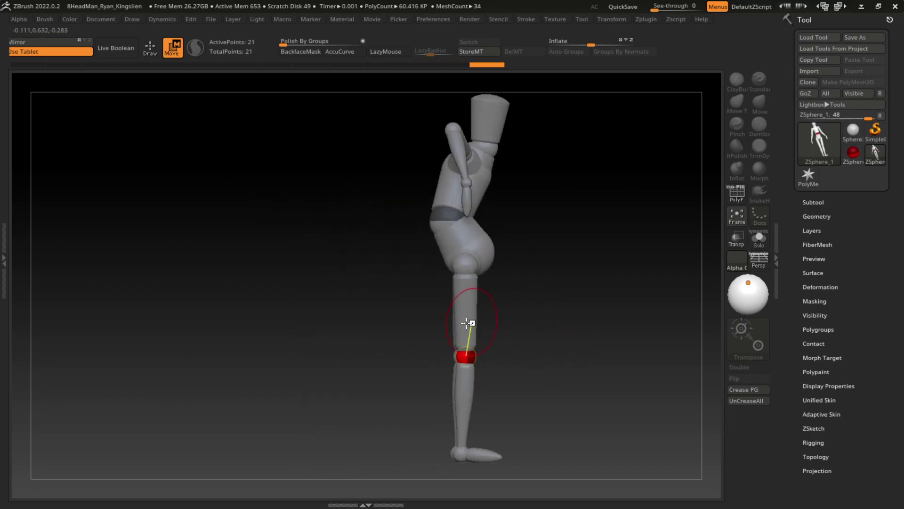
{"action": "mouse_move", "coordinate": [468, 323]}
{"action": "left_mouse_down"}
{"action": "mouse_move", "coordinate": [515, 241]}
{"action": "mouse_move", "coordinate": [511, 191]}
{"action": "left_mouse_up"}
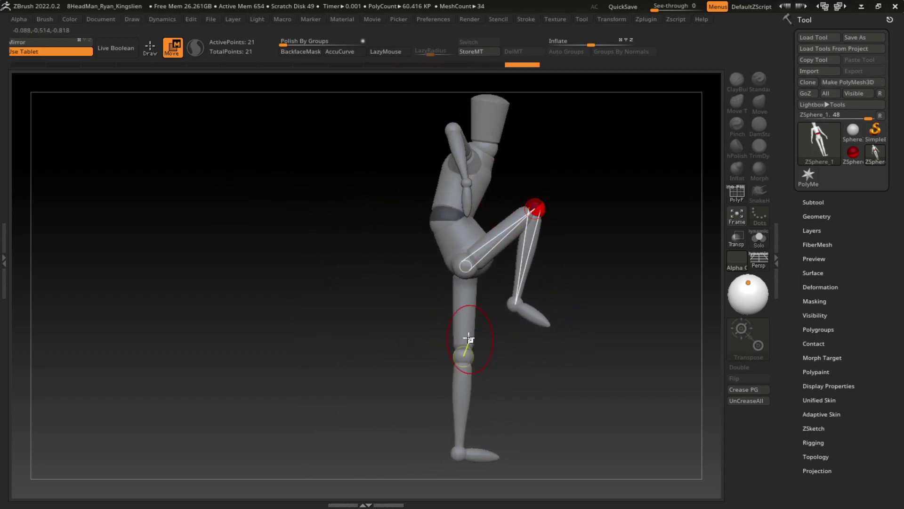
{"action": "mouse_move", "coordinate": [525, 376]}
{"action": "left_mouse_down"}
{"action": "mouse_move", "coordinate": [425, 376]}
{"action": "mouse_move", "coordinate": [577, 341]}
{"action": "mouse_move", "coordinate": [482, 329]}
{"action": "mouse_move", "coordinate": [386, 262]}
{"action": "mouse_move", "coordinate": [392, 346]}
{"action": "mouse_move", "coordinate": [420, 289]}
{"action": "left_mouse_up"}
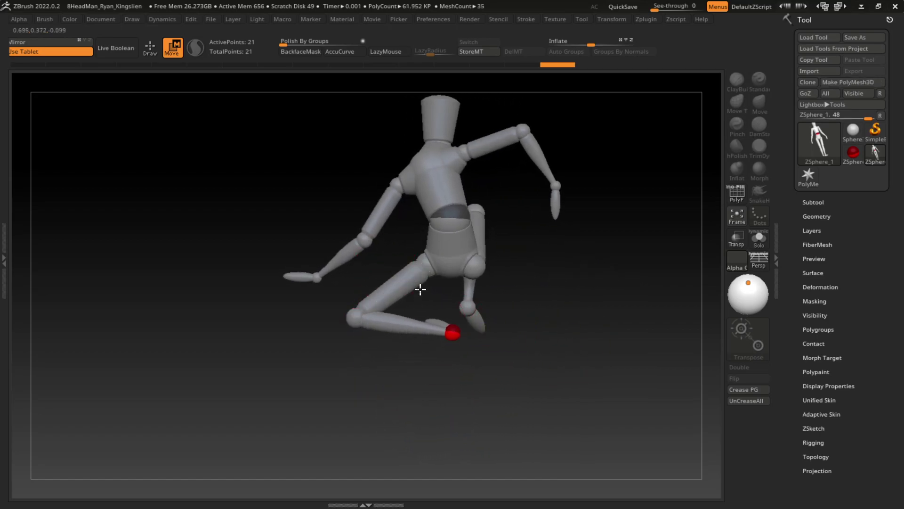
{"action": "mouse_move", "coordinate": [507, 284]}
{"action": "left_mouse_down"}
{"action": "mouse_move", "coordinate": [619, 288]}
{"action": "mouse_move", "coordinate": [611, 365]}
{"action": "left_mouse_up"}
{"action": "mouse_move", "coordinate": [428, 337]}
{"action": "left_mouse_down"}
{"action": "mouse_move", "coordinate": [363, 323]}
{"action": "mouse_move", "coordinate": [348, 263]}
{"action": "mouse_move", "coordinate": [410, 311]}
{"action": "left_mouse_up"}
{"action": "mouse_move", "coordinate": [513, 364]}
{"action": "left_mouse_down"}
{"action": "mouse_move", "coordinate": [549, 292]}
{"action": "mouse_move", "coordinate": [438, 299]}
{"action": "left_mouse_up"}
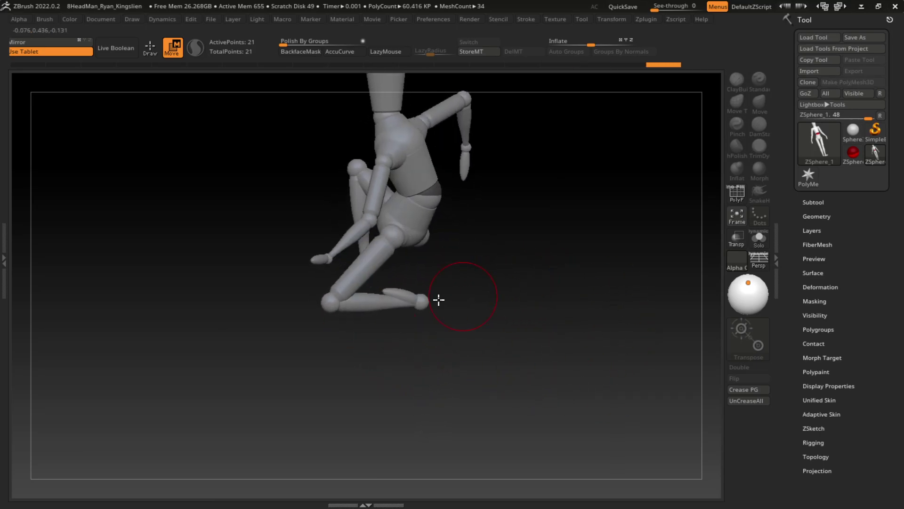
{"action": "mouse_move", "coordinate": [490, 282]}
{"action": "left_mouse_down"}
{"action": "mouse_move", "coordinate": [434, 365]}
{"action": "mouse_move", "coordinate": [577, 321]}
{"action": "mouse_move", "coordinate": [559, 343]}
{"action": "mouse_move", "coordinate": [593, 347]}
{"action": "mouse_move", "coordinate": [580, 350]}
{"action": "left_mouse_up"}
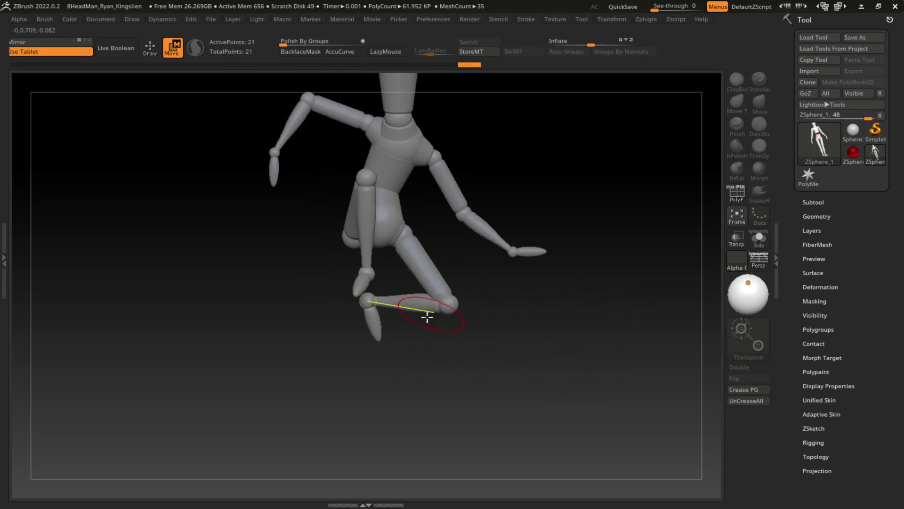
{"action": "left_click_drag", "start_coordinate": [415, 309], "coordinate": [418, 265]}
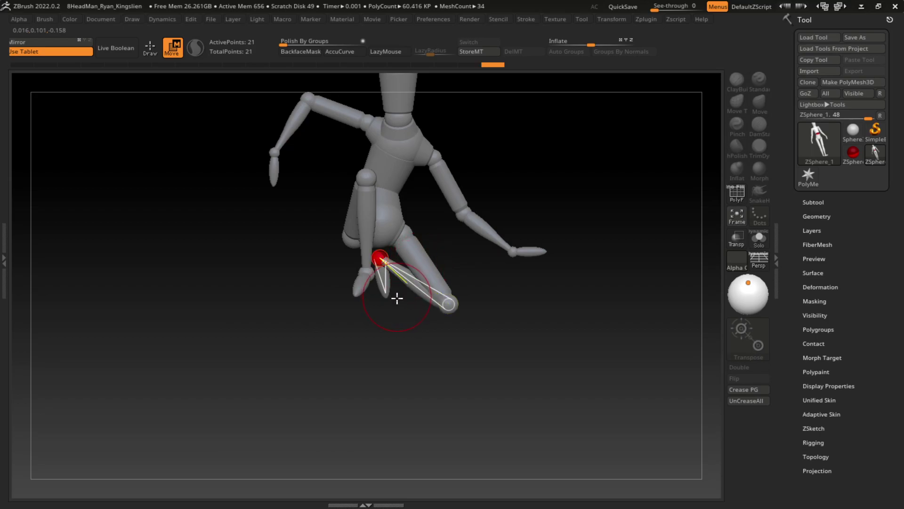
- Pull the leg chain down-left and shift the hips into the crouch
{"action": "mouse_move", "coordinate": [366, 249]}
{"action": "left_mouse_down"}
{"action": "mouse_move", "coordinate": [339, 226]}
{"action": "mouse_move", "coordinate": [324, 230]}
{"action": "mouse_move", "coordinate": [311, 283]}
{"action": "mouse_move", "coordinate": [332, 290]}
{"action": "left_mouse_up"}
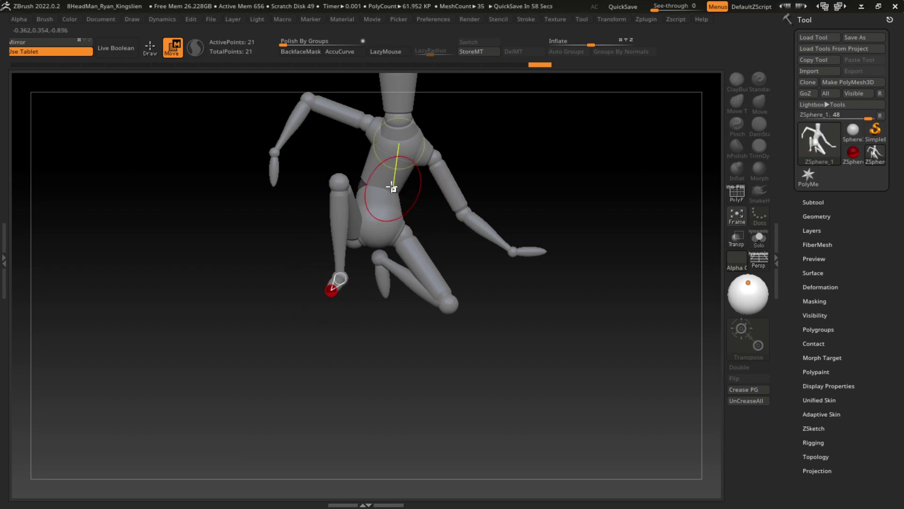
{"action": "mouse_move", "coordinate": [394, 201]}
{"action": "left_mouse_down"}
{"action": "mouse_move", "coordinate": [404, 202]}
{"action": "mouse_move", "coordinate": [375, 201]}
{"action": "left_mouse_up"}
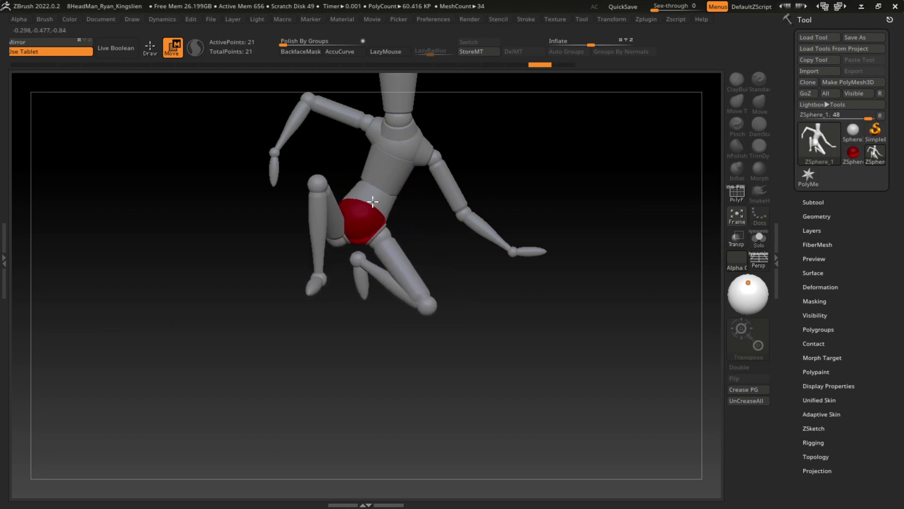
{"action": "left_click_drag", "start_coordinate": [552, 133], "coordinate": [488, 145]}
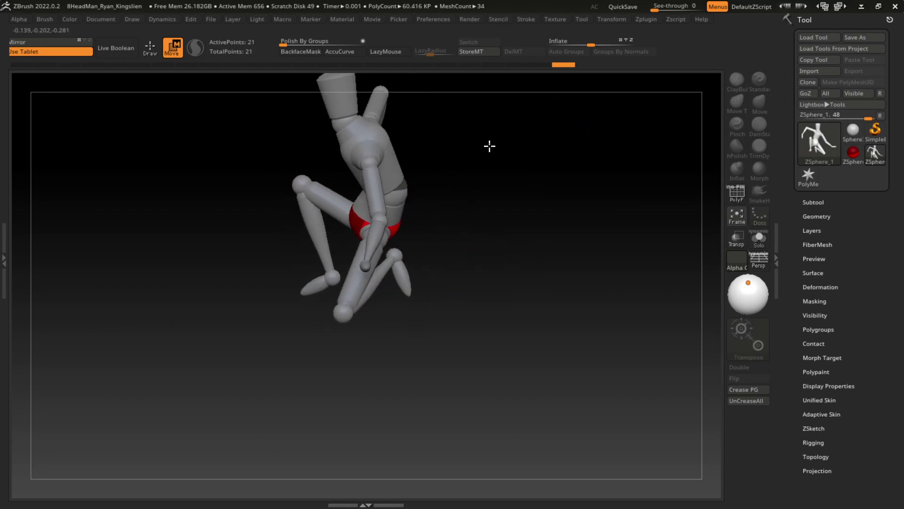
{"action": "left_click_drag", "start_coordinate": [392, 218], "coordinate": [413, 213]}
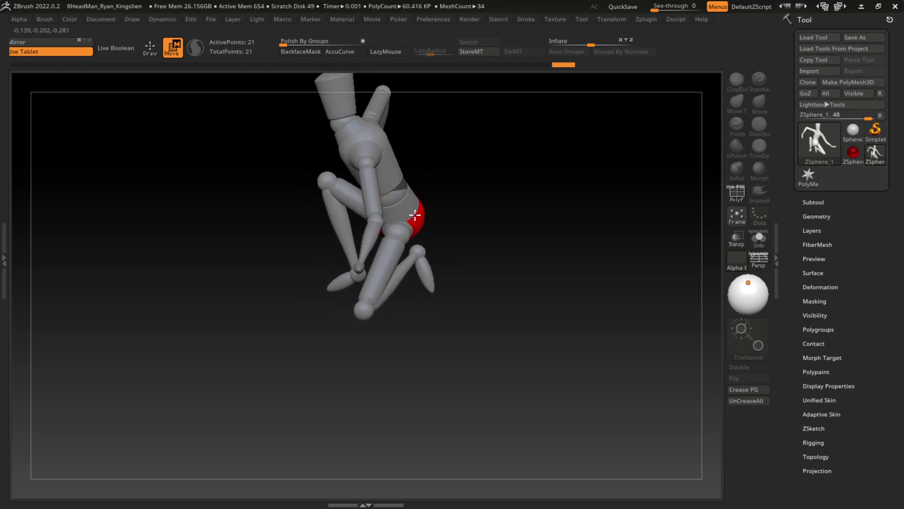
{"action": "mouse_move", "coordinate": [448, 178]}
{"action": "left_mouse_down"}
{"action": "mouse_move", "coordinate": [575, 164]}
{"action": "mouse_move", "coordinate": [561, 150]}
{"action": "left_mouse_up"}
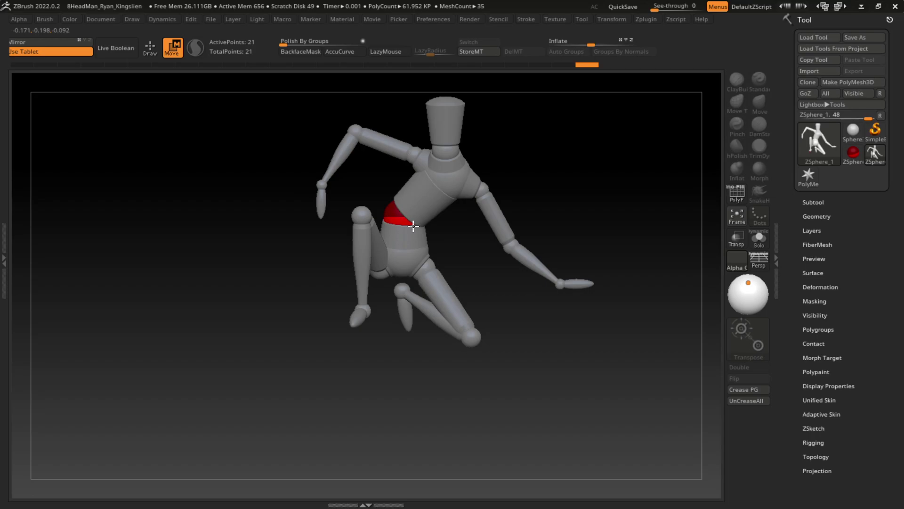
- Reposition the arms at the shoulders, raise the left hand and tilt the head down-right
{"action": "left_click_drag", "start_coordinate": [478, 196], "coordinate": [469, 201]}
{"action": "left_click_drag", "start_coordinate": [472, 170], "coordinate": [476, 177]}
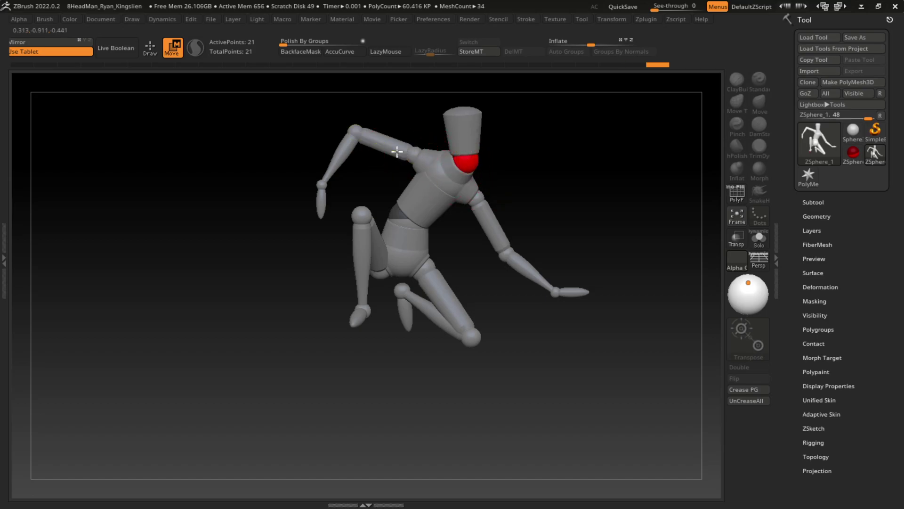
{"action": "left_click_drag", "start_coordinate": [321, 189], "coordinate": [353, 123]}
{"action": "mouse_move", "coordinate": [581, 116]}
{"action": "left_mouse_down"}
{"action": "mouse_move", "coordinate": [546, 181]}
{"action": "mouse_move", "coordinate": [567, 226]}
{"action": "left_mouse_up"}
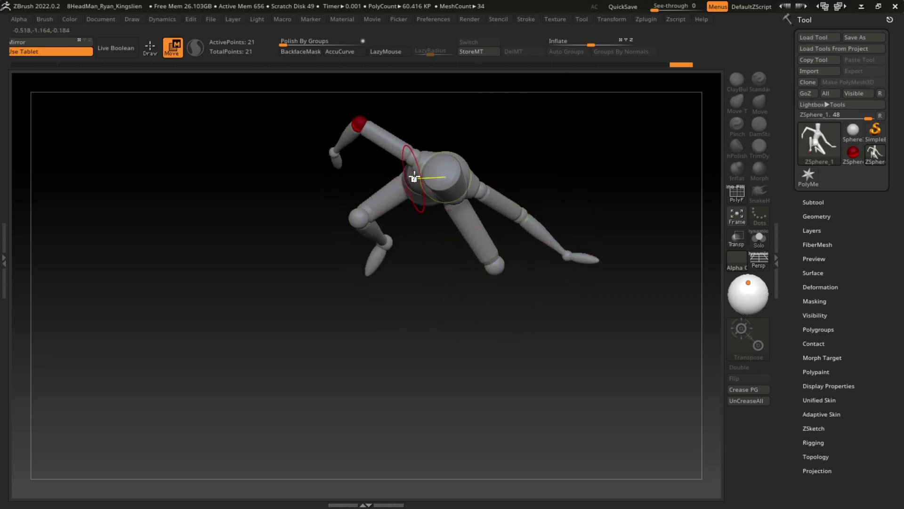
{"action": "left_click_drag", "start_coordinate": [414, 177], "coordinate": [409, 170]}
{"action": "left_click_drag", "start_coordinate": [550, 164], "coordinate": [590, 121]}
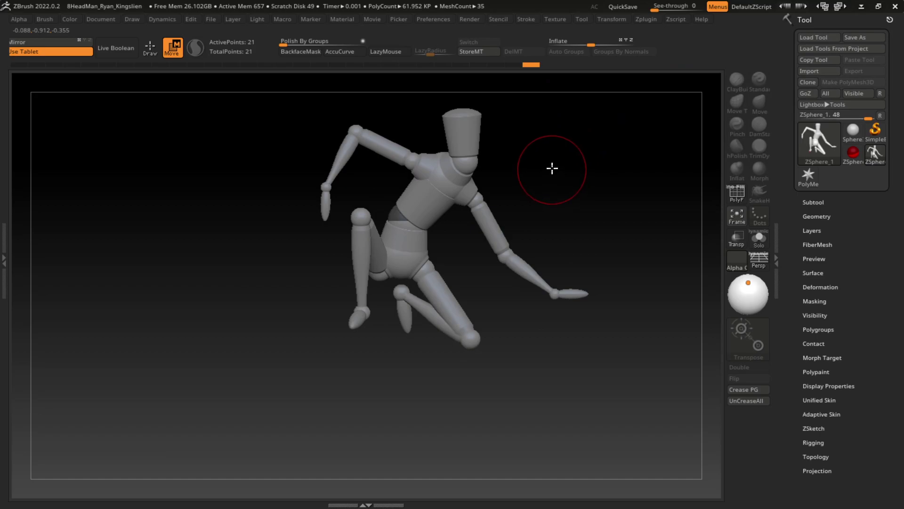
- Adjust the arm joint, pull the hand down-left and tilt the head right
{"action": "left_click_drag", "start_coordinate": [545, 174], "coordinate": [534, 162]}
{"action": "left_click_drag", "start_coordinate": [434, 192], "coordinate": [418, 206]}
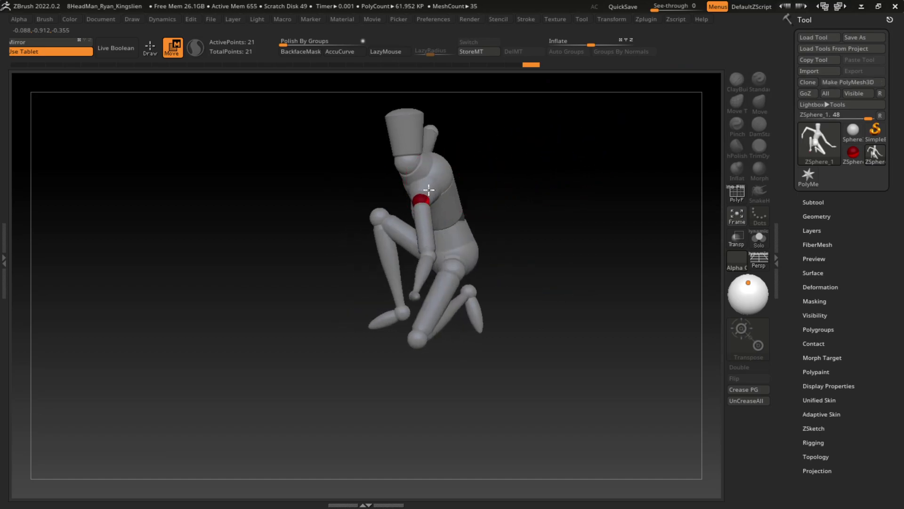
{"action": "left_click_drag", "start_coordinate": [529, 167], "coordinate": [604, 178]}
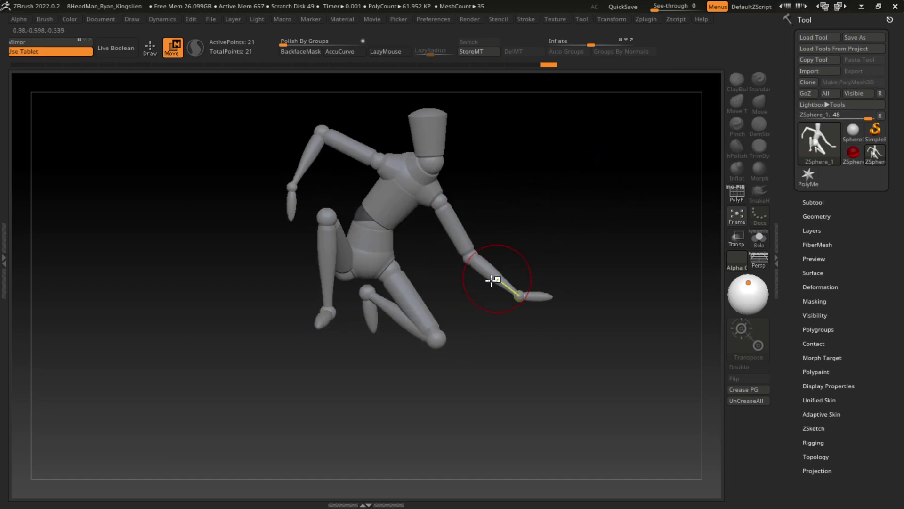
{"action": "left_click_drag", "start_coordinate": [490, 281], "coordinate": [514, 257]}
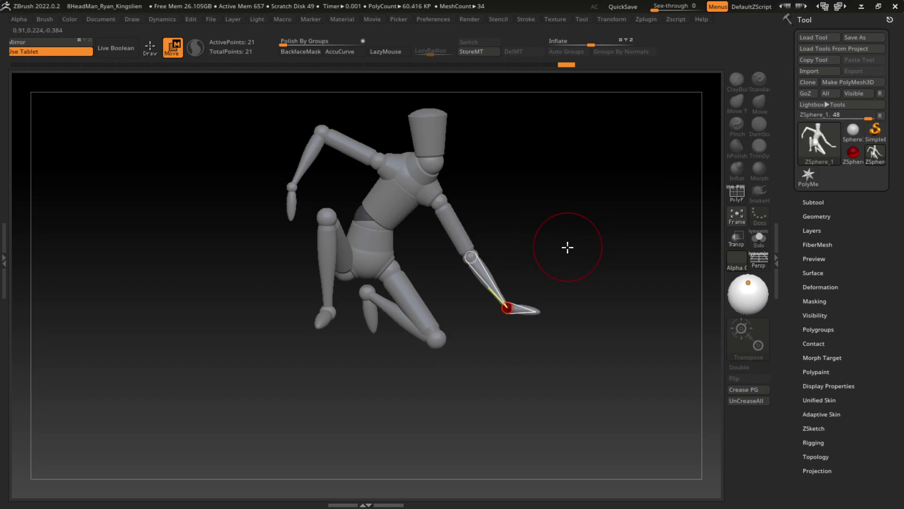
{"action": "left_click_drag", "start_coordinate": [436, 142], "coordinate": [475, 158]}
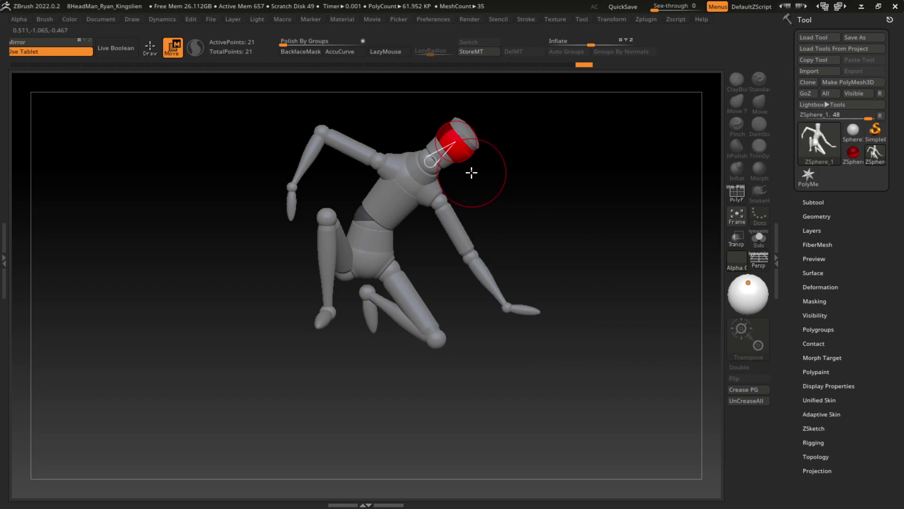
- Shift the hips to lean the torso and reshape the leg so the shin points down
{"action": "left_click_drag", "start_coordinate": [559, 193], "coordinate": [587, 204]}
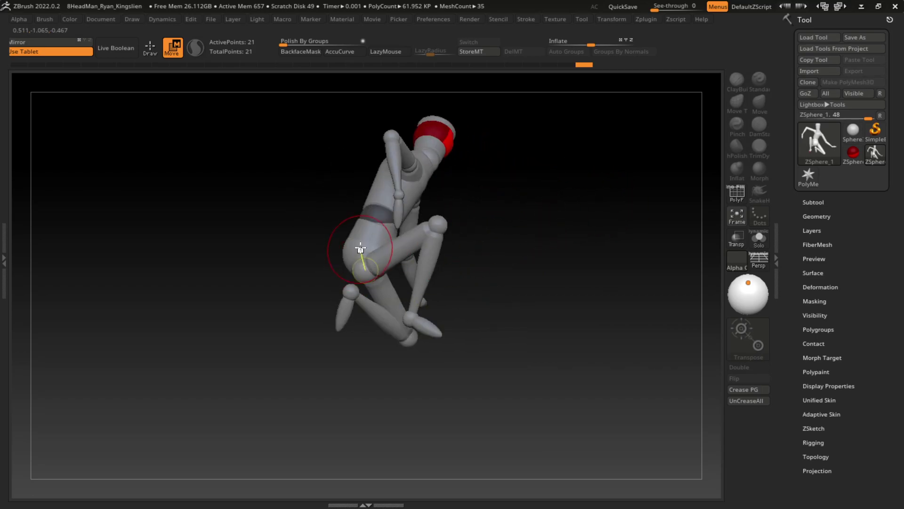
{"action": "mouse_move", "coordinate": [353, 252]}
{"action": "left_mouse_down"}
{"action": "mouse_move", "coordinate": [349, 242]}
{"action": "mouse_move", "coordinate": [366, 238]}
{"action": "left_mouse_up"}
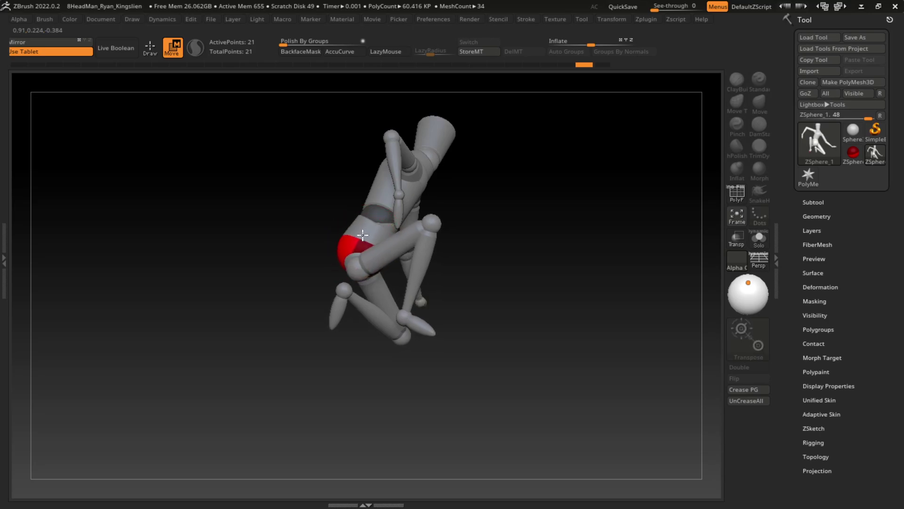
{"action": "mouse_move", "coordinate": [560, 186]}
{"action": "left_mouse_down"}
{"action": "mouse_move", "coordinate": [519, 203]}
{"action": "mouse_move", "coordinate": [517, 194]}
{"action": "left_mouse_up"}
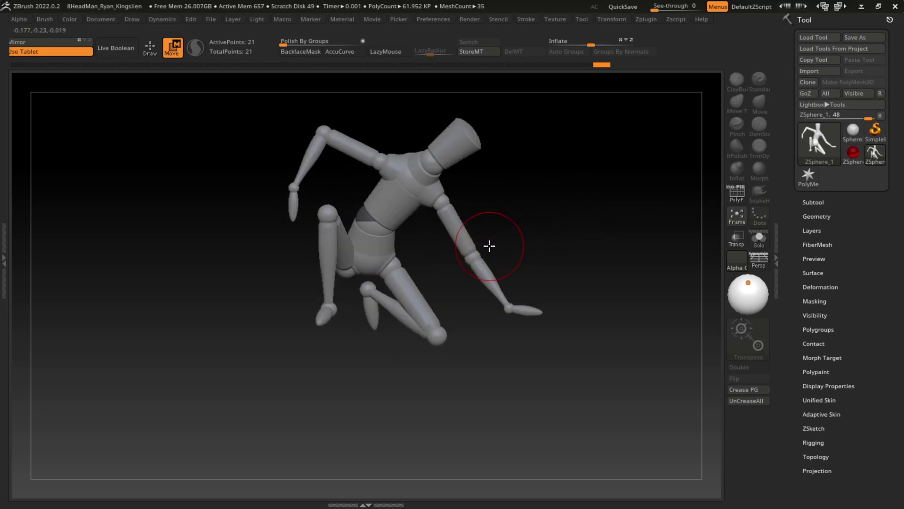
{"action": "left_click_drag", "start_coordinate": [393, 262], "coordinate": [368, 287]}
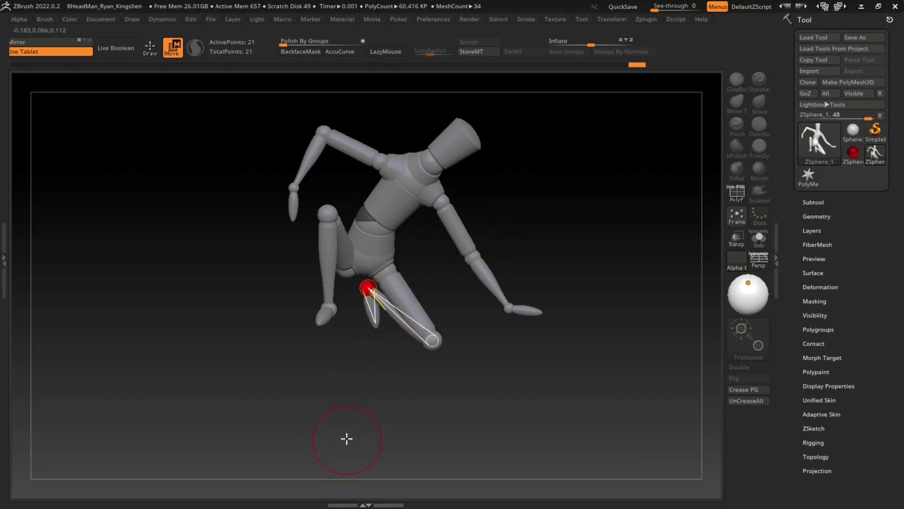
{"action": "left_click_drag", "start_coordinate": [369, 332], "coordinate": [359, 324]}
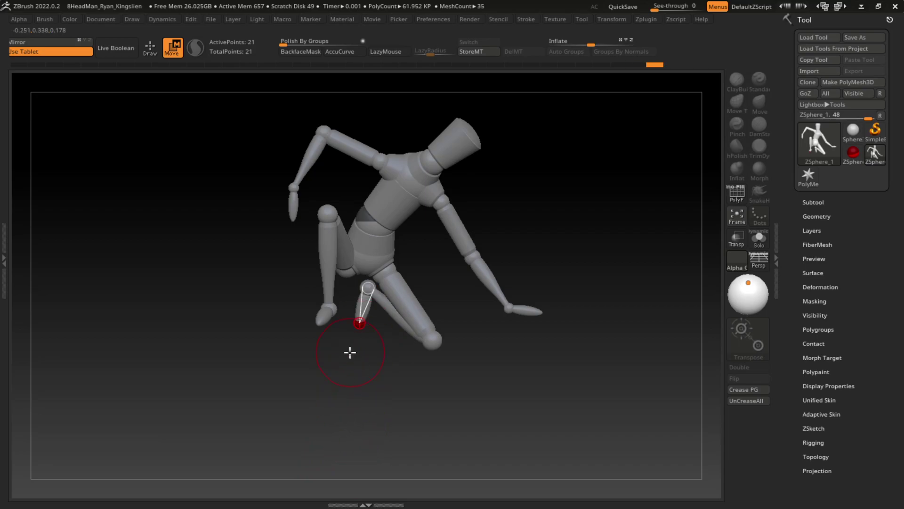
- Adjust the bent elbow, nudge the foot right and swing the forearm up
{"action": "left_click_drag", "start_coordinate": [439, 202], "coordinate": [435, 208]}
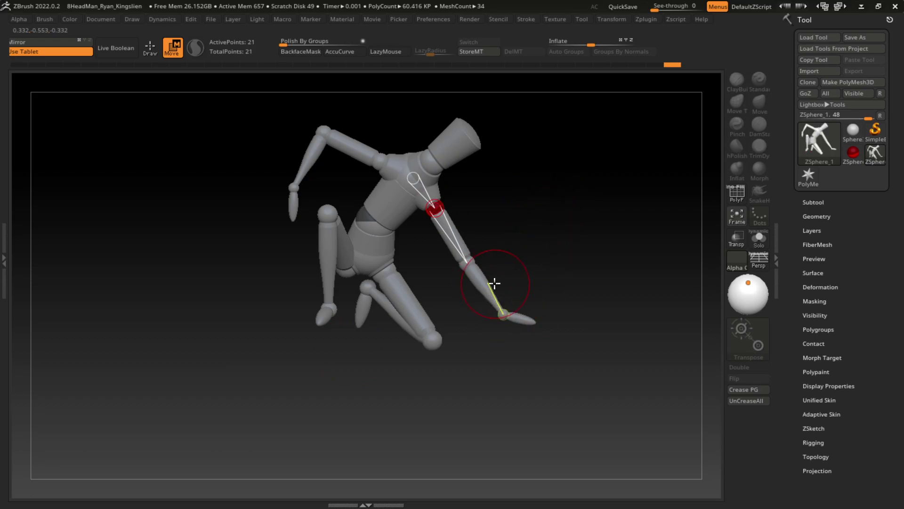
{"action": "left_click", "coordinate": [432, 341]}
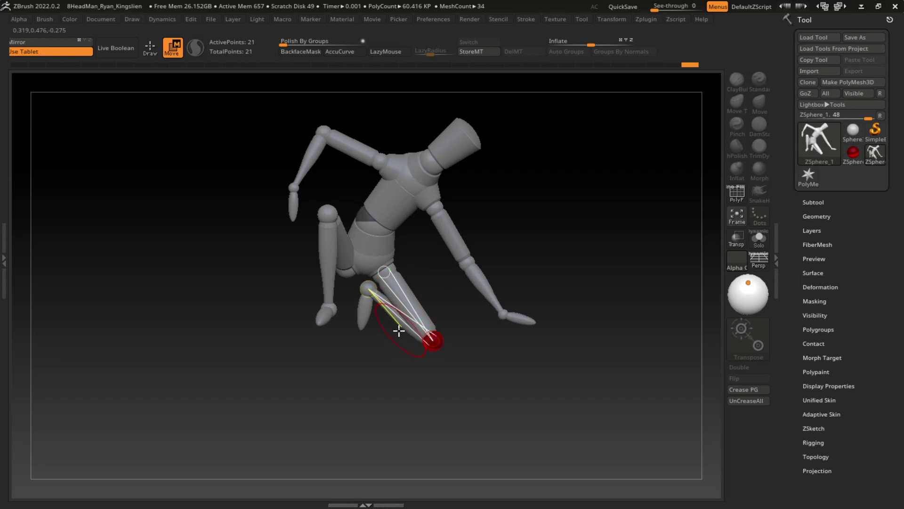
{"action": "left_click_drag", "start_coordinate": [330, 272], "coordinate": [344, 279]}
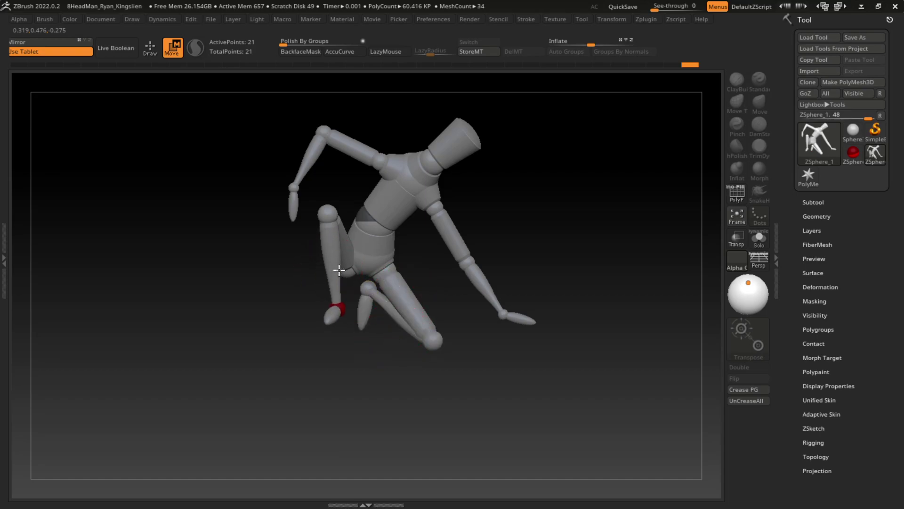
{"action": "left_click_drag", "start_coordinate": [303, 157], "coordinate": [297, 147]}
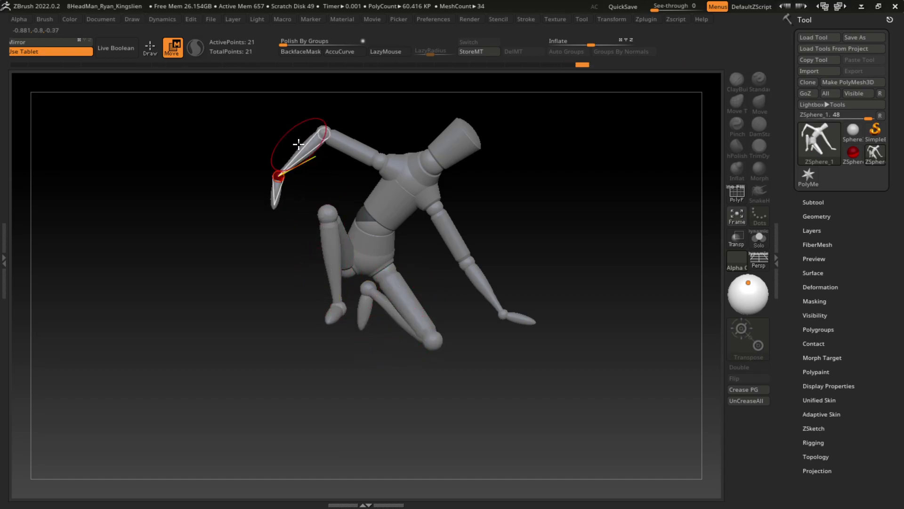
{"action": "left_click", "coordinate": [380, 160]}
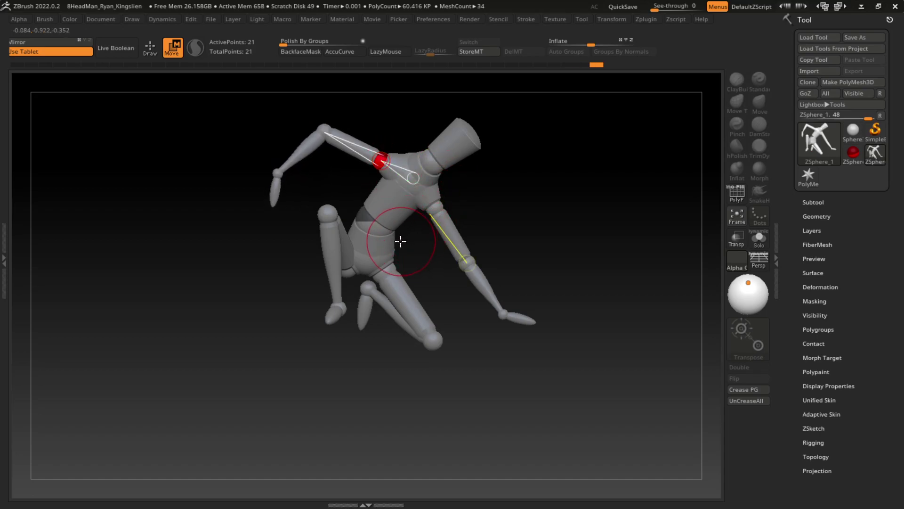
- Convert the armature to a PolyMesh3D and apply a lighter MatCap material
{"action": "left_click", "coordinate": [848, 82]}
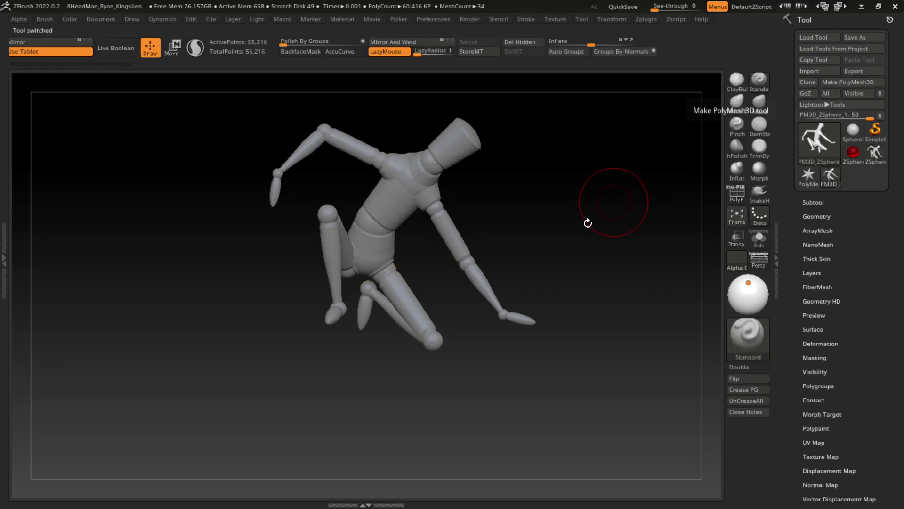
{"action": "key", "text": "space"}
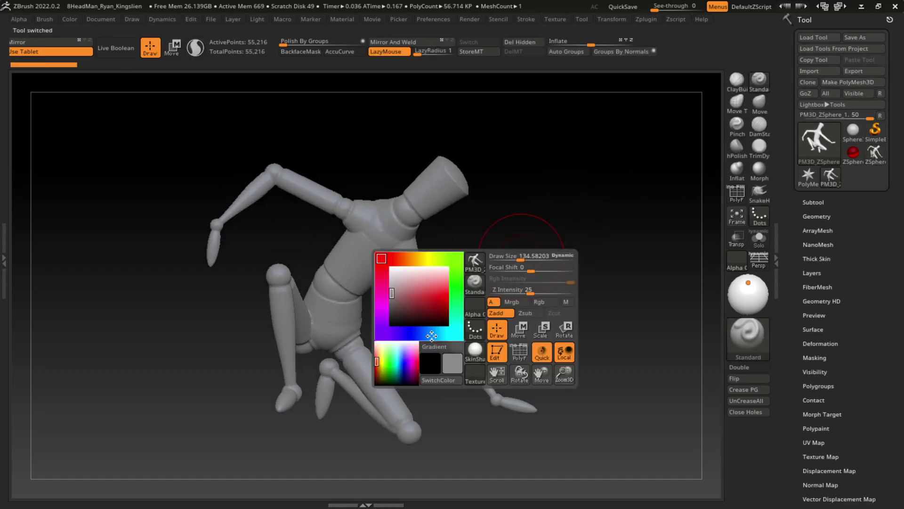
{"action": "key", "text": "m"}
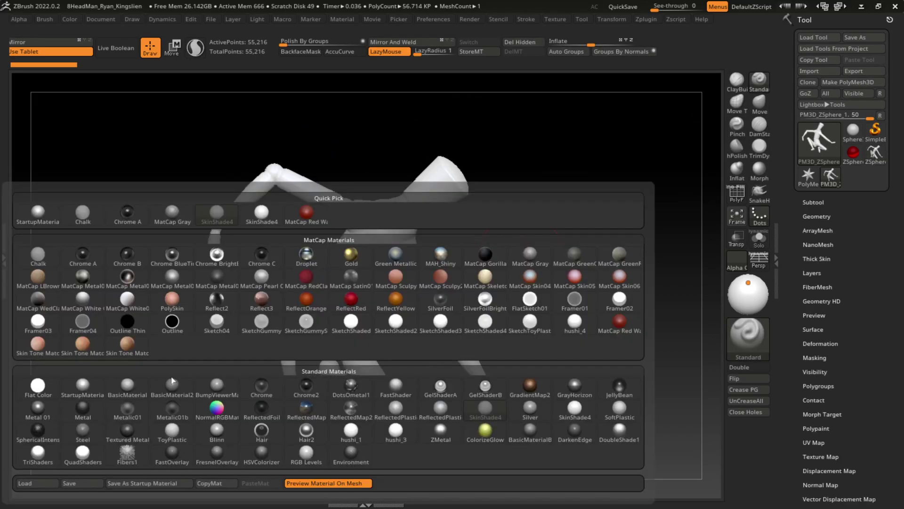
{"action": "left_click", "coordinate": [94, 390]}
- Switch to the ClayBuildup brush and bring up the Draw Size slider
{"action": "key", "text": "b"}
{"action": "key", "text": "c"}
{"action": "key", "text": "b"}
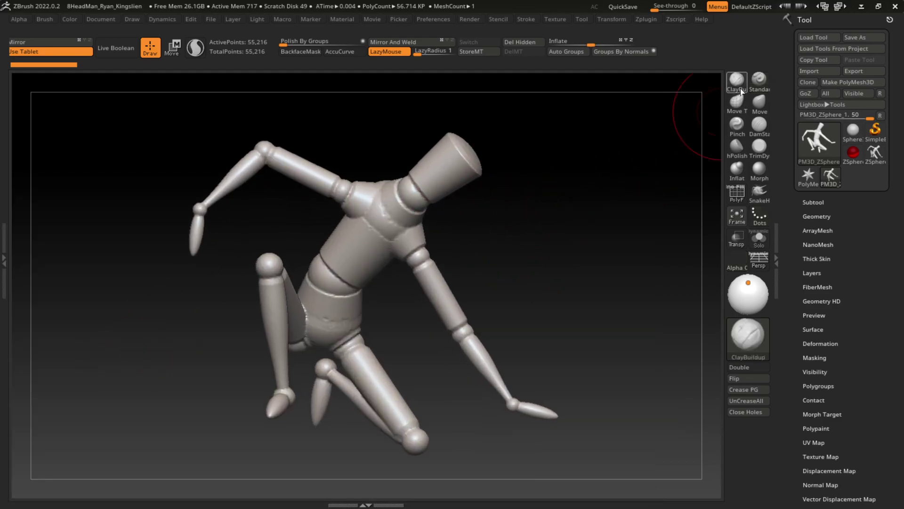
{"action": "key", "text": "s"}
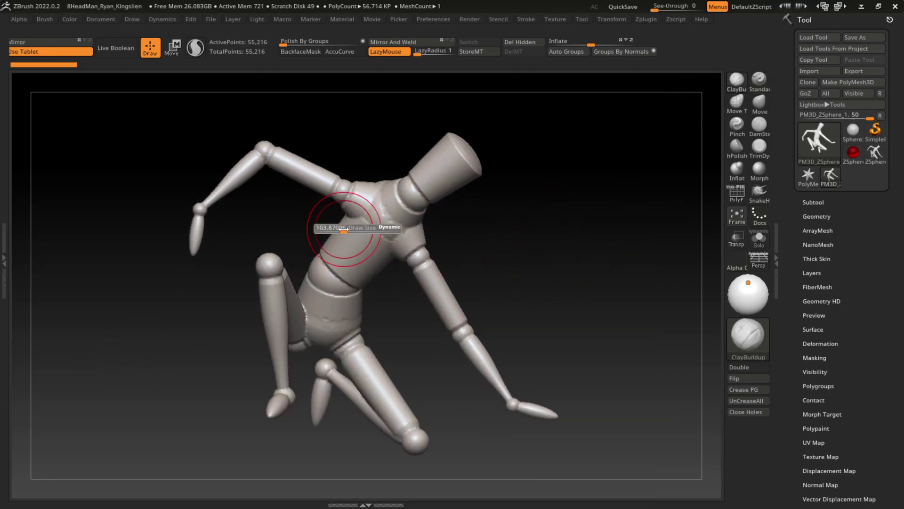
- Lay clay over the upper chest, shoulder, belly and waist
{"action": "left_click_drag", "start_coordinate": [347, 218], "coordinate": [347, 206]}
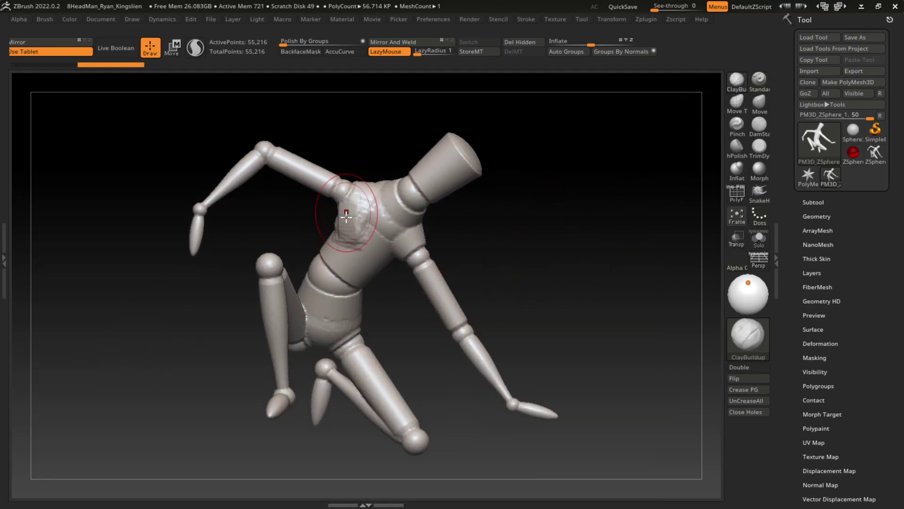
{"action": "left_click", "coordinate": [389, 260]}
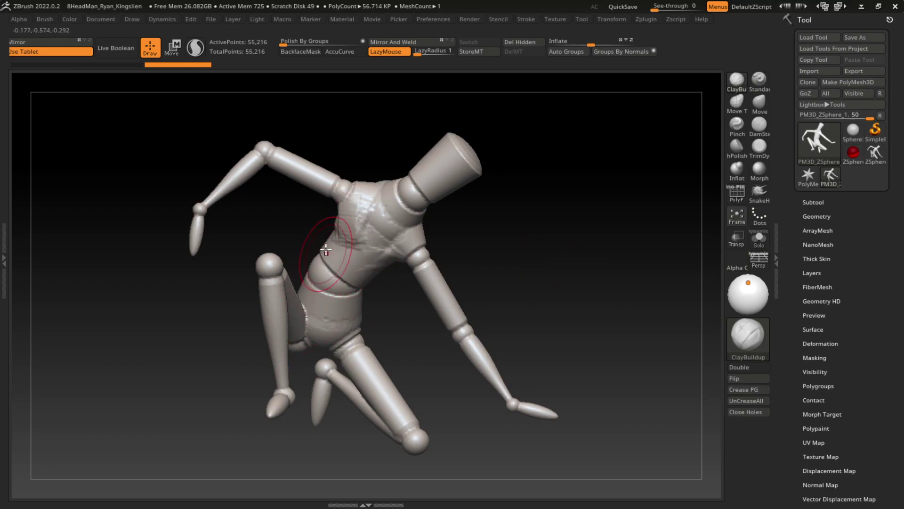
{"action": "mouse_move", "coordinate": [306, 259]}
{"action": "left_mouse_down"}
{"action": "mouse_move", "coordinate": [357, 274]}
{"action": "mouse_move", "coordinate": [309, 256]}
{"action": "left_mouse_up"}
{"action": "left_click_drag", "start_coordinate": [527, 226], "coordinate": [363, 252]}
{"action": "mouse_move", "coordinate": [518, 282]}
{"action": "left_mouse_down"}
{"action": "mouse_move", "coordinate": [377, 244]}
{"action": "mouse_move", "coordinate": [400, 264]}
{"action": "left_mouse_up"}
{"action": "mouse_move", "coordinate": [574, 154]}
{"action": "left_mouse_down"}
{"action": "mouse_move", "coordinate": [478, 210]}
{"action": "mouse_move", "coordinate": [584, 234]}
{"action": "left_mouse_up"}
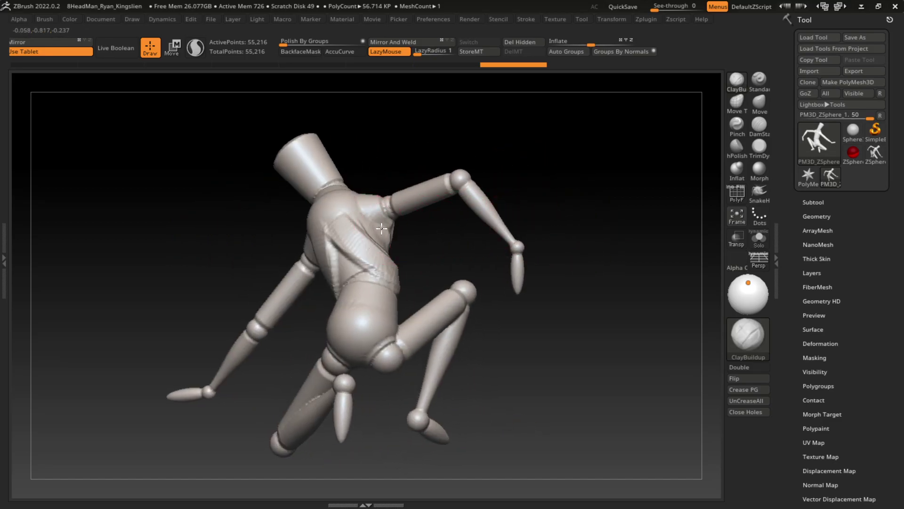
- Build up more clay masses around the torso from several angles
{"action": "left_click_drag", "start_coordinate": [392, 209], "coordinate": [400, 226]}
{"action": "mouse_move", "coordinate": [440, 134]}
{"action": "left_mouse_down"}
{"action": "mouse_move", "coordinate": [322, 261]}
{"action": "mouse_move", "coordinate": [334, 271]}
{"action": "left_mouse_up"}
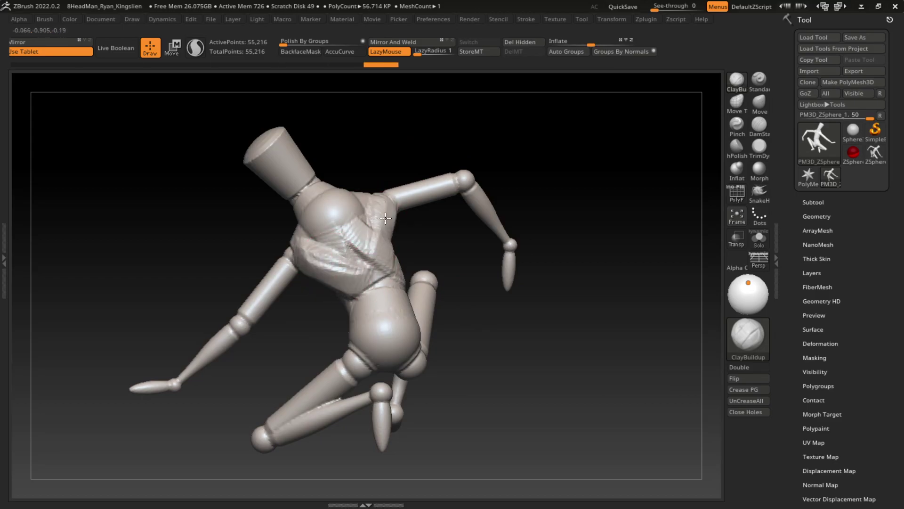
{"action": "left_click_drag", "start_coordinate": [384, 223], "coordinate": [386, 226]}
{"action": "left_click_drag", "start_coordinate": [541, 127], "coordinate": [587, 192]}
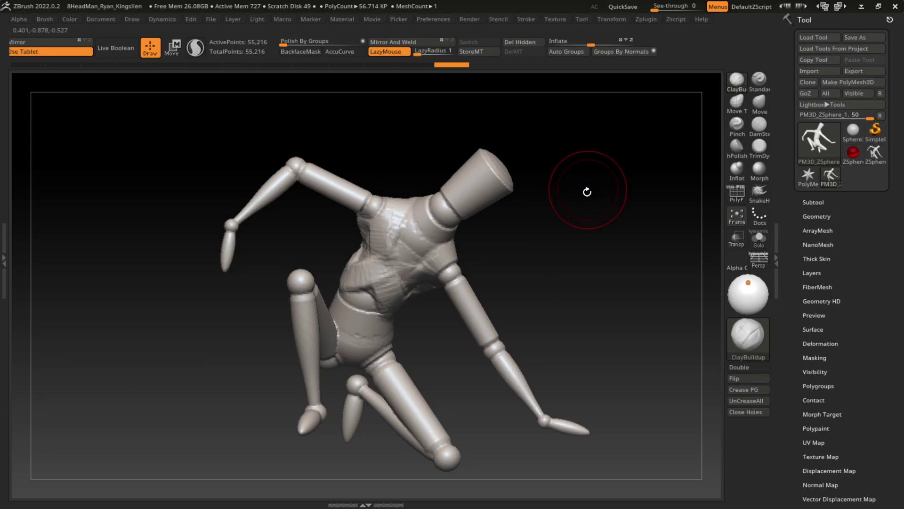
{"action": "left_click_drag", "start_coordinate": [514, 178], "coordinate": [558, 234]}
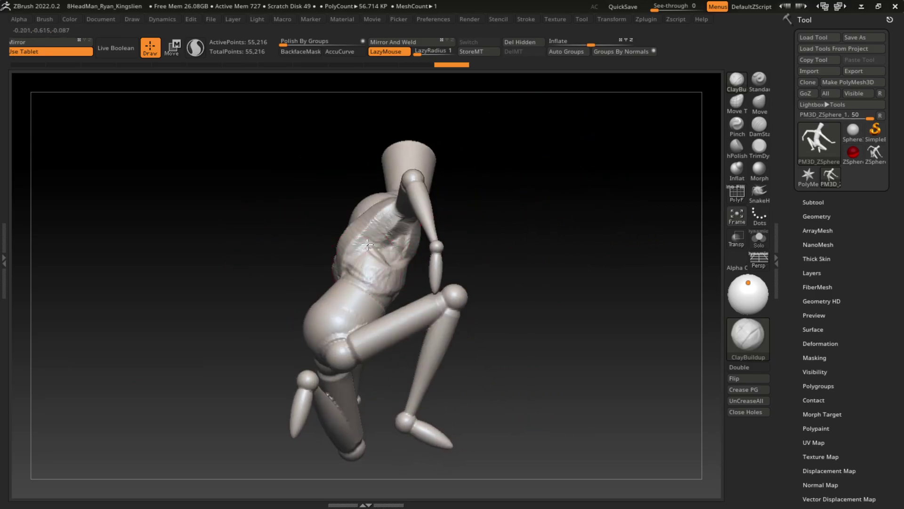
{"action": "left_click_drag", "start_coordinate": [367, 237], "coordinate": [362, 263]}
{"action": "mouse_move", "coordinate": [527, 213]}
{"action": "left_mouse_down"}
{"action": "mouse_move", "coordinate": [358, 259]}
{"action": "mouse_move", "coordinate": [380, 269]}
{"action": "left_mouse_up"}
{"action": "left_click_drag", "start_coordinate": [486, 184], "coordinate": [515, 219]}
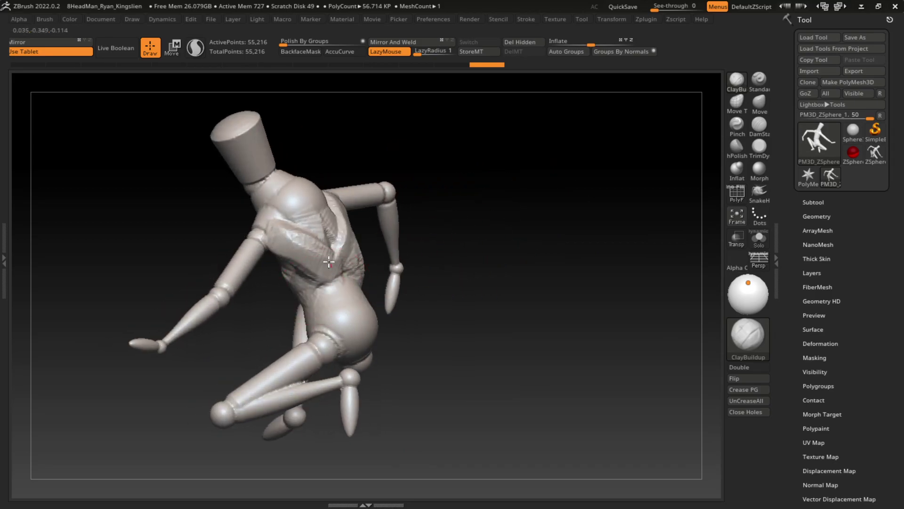
{"action": "left_click_drag", "start_coordinate": [316, 302], "coordinate": [330, 267]}
{"action": "left_click_drag", "start_coordinate": [541, 207], "coordinate": [591, 213]}
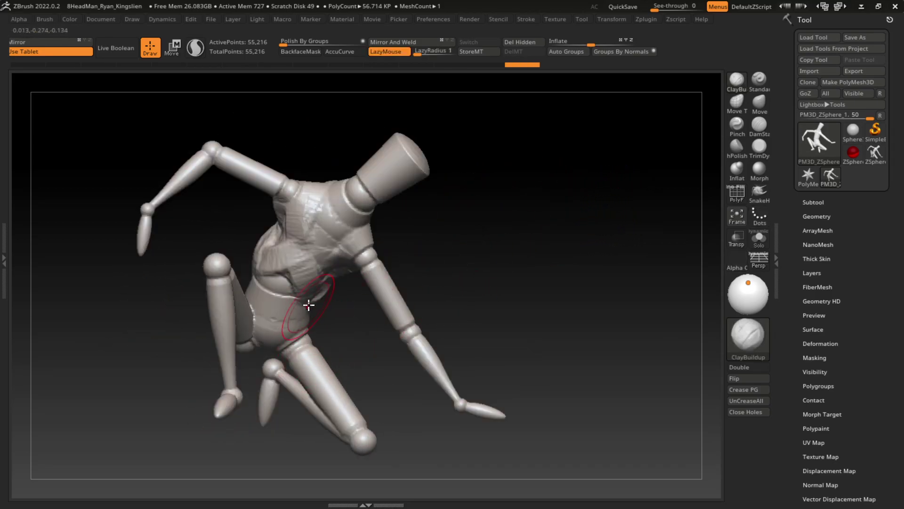
- Add clay to the upper thigh and hip, then stroke the shin and undo it
{"action": "left_click_drag", "start_coordinate": [313, 339], "coordinate": [329, 335]}
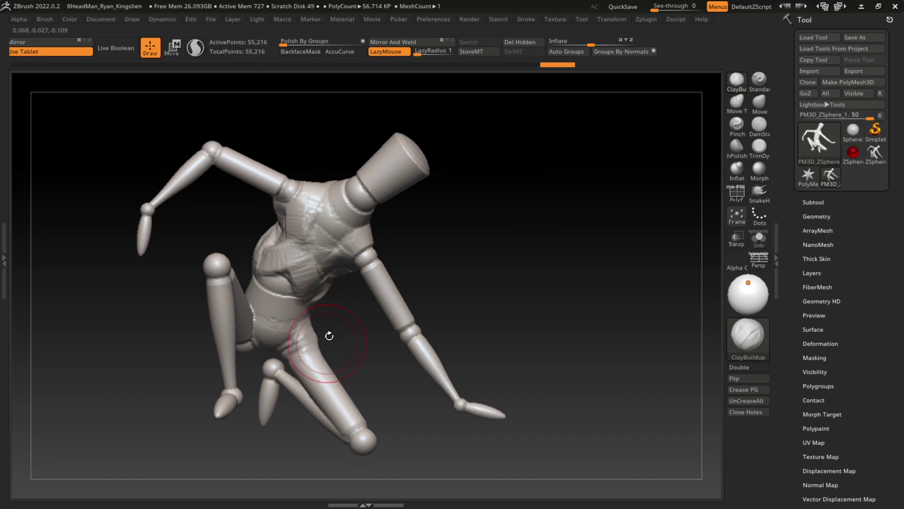
{"action": "mouse_move", "coordinate": [394, 270]}
{"action": "left_mouse_down"}
{"action": "mouse_move", "coordinate": [494, 242]}
{"action": "mouse_move", "coordinate": [363, 299]}
{"action": "left_mouse_up"}
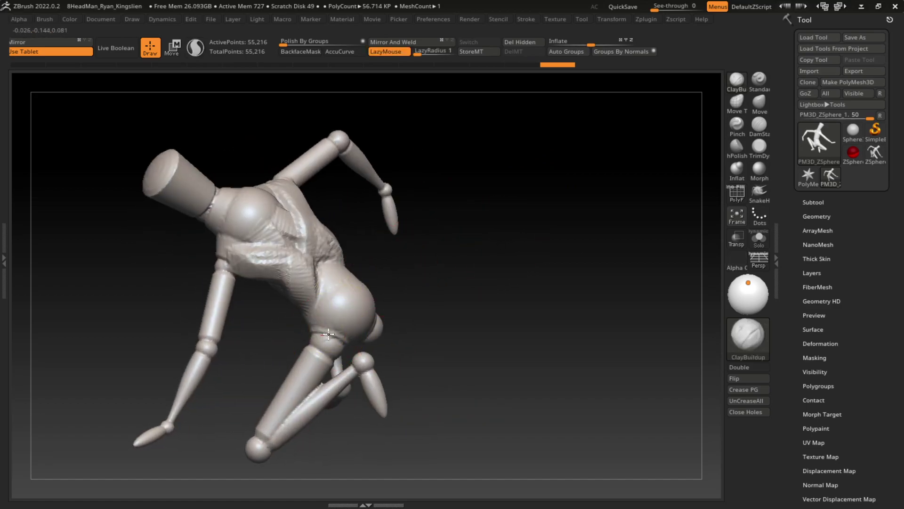
{"action": "left_click_drag", "start_coordinate": [438, 301], "coordinate": [509, 254]}
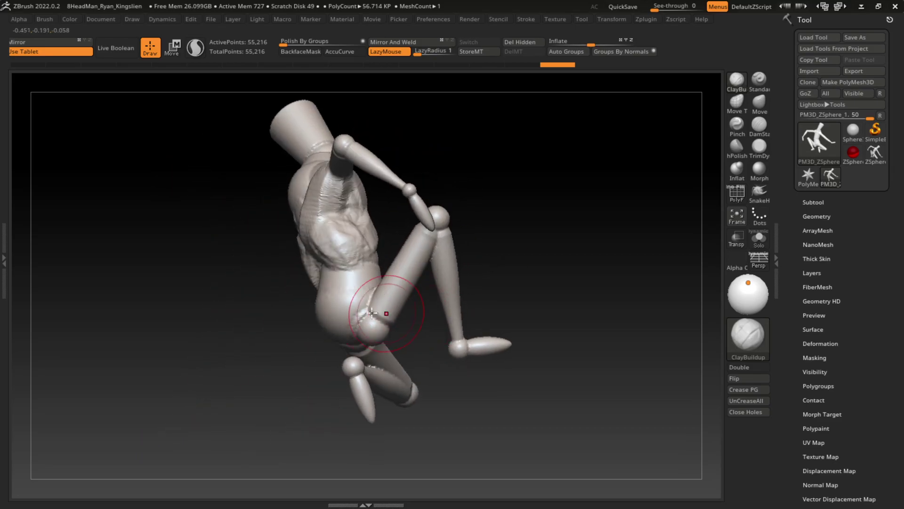
{"action": "left_click_drag", "start_coordinate": [364, 321], "coordinate": [377, 326]}
{"action": "right_click_drag", "start_coordinate": [501, 280], "coordinate": [565, 248]}
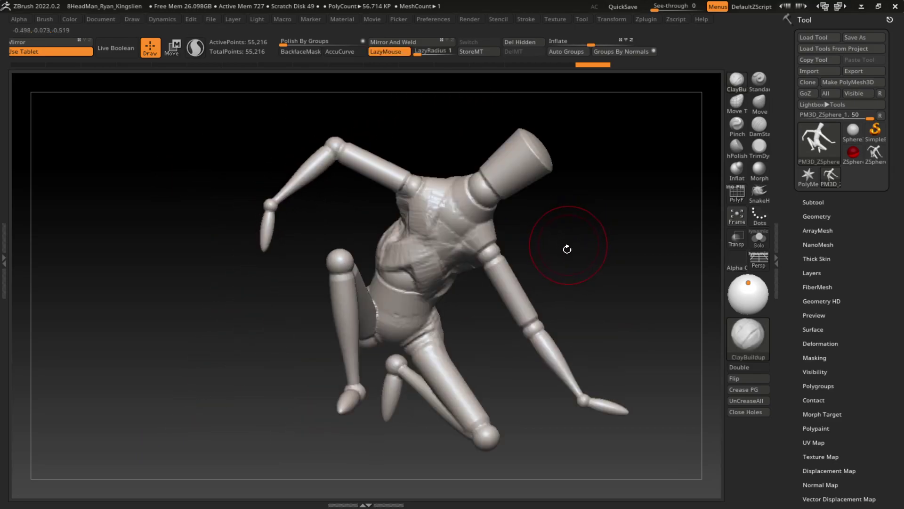
{"action": "left_click_drag", "start_coordinate": [467, 356], "coordinate": [509, 463]}
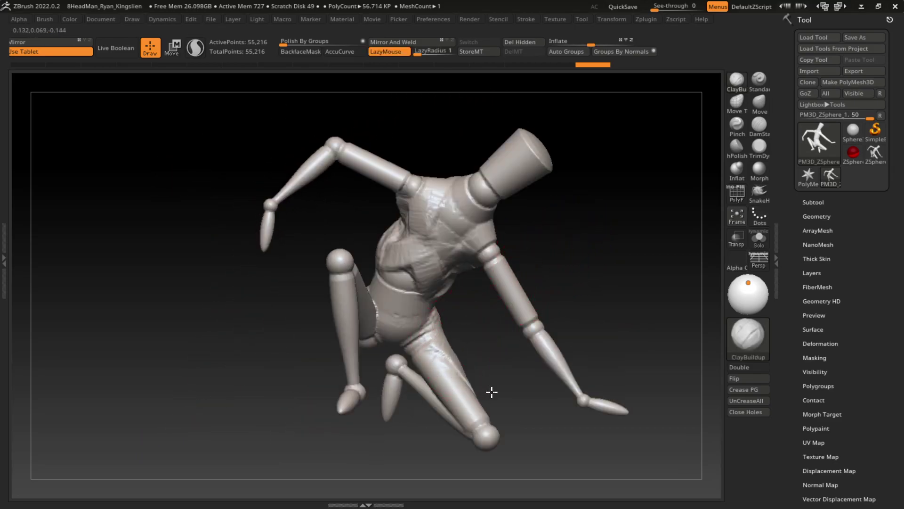
{"action": "mouse_move", "coordinate": [417, 360]}
{"action": "left_mouse_down"}
{"action": "mouse_move", "coordinate": [501, 396]}
{"action": "mouse_move", "coordinate": [492, 413]}
{"action": "left_mouse_up"}
{"action": "key", "text": "ctrl+z"}
{"action": "key", "text": "ctrl+z"}
{"action": "key", "text": "ctrl+z"}
{"action": "key", "text": "ctrl+z"}
{"action": "key", "text": "ctrl+z"}
{"action": "key", "text": "ctrl+z"}
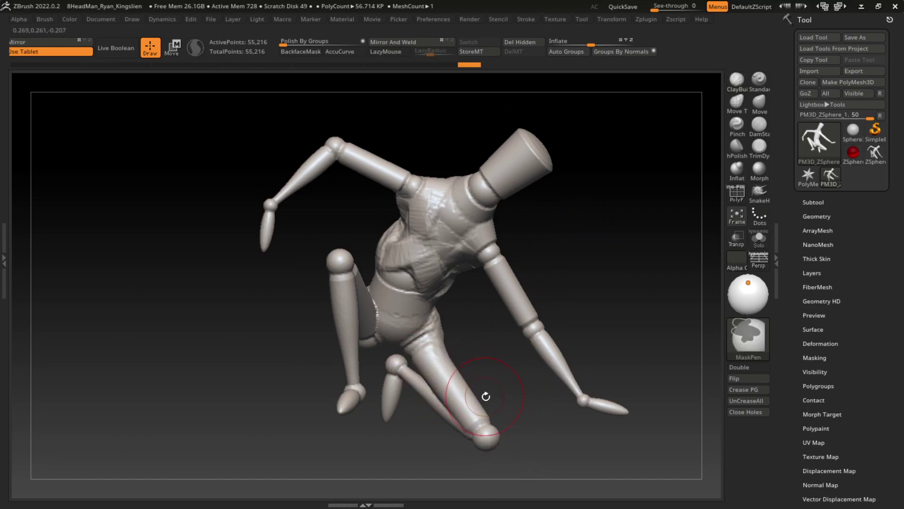
- Enable Sculptris Pro and BackfaceMask, then build clay along the shin from knee to ankle
{"action": "left_click", "coordinate": [196, 49]}
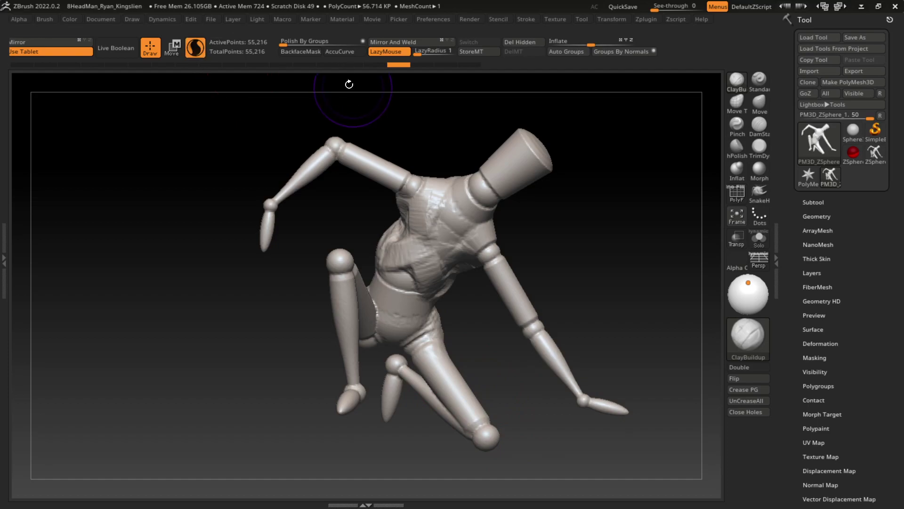
{"action": "left_click", "coordinate": [300, 51]}
{"action": "mouse_move", "coordinate": [436, 352]}
{"action": "left_mouse_down"}
{"action": "mouse_move", "coordinate": [487, 406]}
{"action": "mouse_move", "coordinate": [452, 358]}
{"action": "mouse_move", "coordinate": [498, 418]}
{"action": "left_mouse_up"}
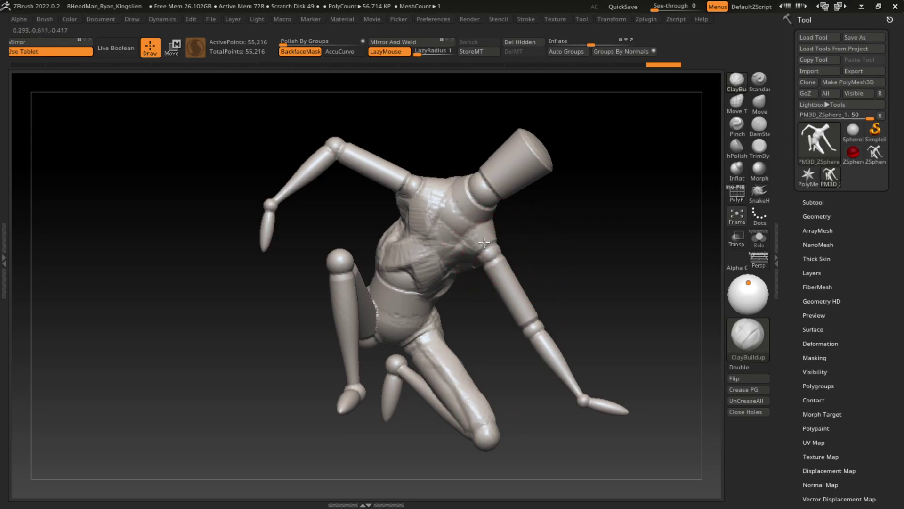
- Add clay mass to the neck, both shoulders, upper chest and right arm
{"action": "mouse_move", "coordinate": [498, 228]}
{"action": "left_mouse_down"}
{"action": "mouse_move", "coordinate": [512, 242]}
{"action": "mouse_move", "coordinate": [549, 214]}
{"action": "mouse_move", "coordinate": [475, 211]}
{"action": "mouse_move", "coordinate": [465, 194]}
{"action": "mouse_move", "coordinate": [481, 205]}
{"action": "mouse_move", "coordinate": [471, 181]}
{"action": "left_mouse_up"}
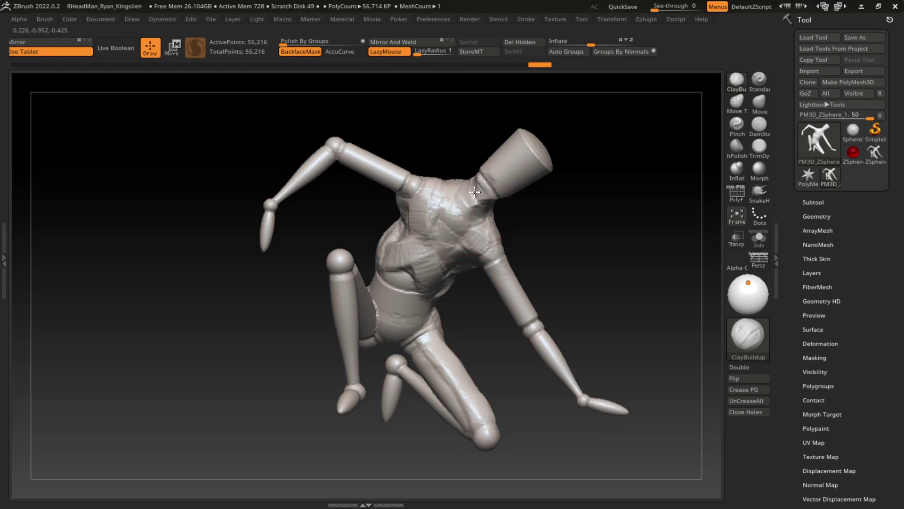
{"action": "left_click_drag", "start_coordinate": [434, 272], "coordinate": [383, 172]}
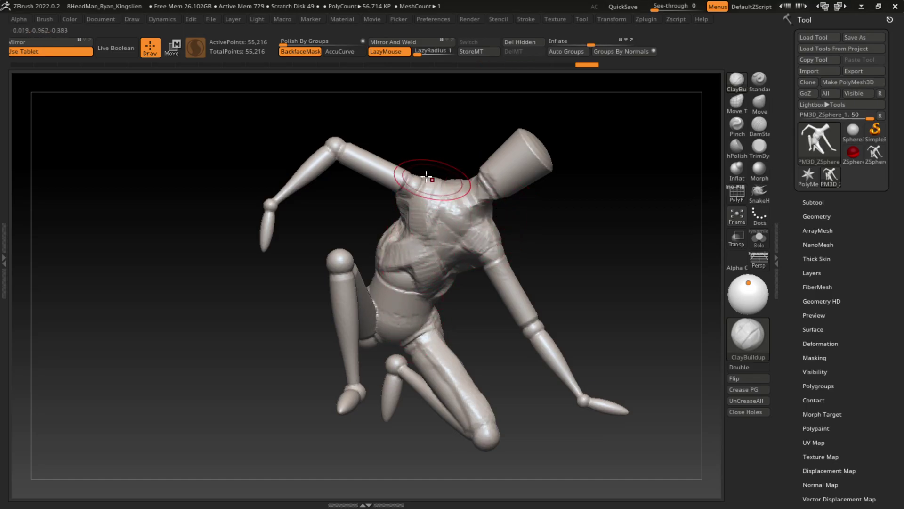
{"action": "mouse_move", "coordinate": [438, 178]}
{"action": "left_mouse_down"}
{"action": "mouse_move", "coordinate": [430, 167]}
{"action": "mouse_move", "coordinate": [409, 181]}
{"action": "mouse_move", "coordinate": [384, 165]}
{"action": "mouse_move", "coordinate": [405, 159]}
{"action": "mouse_move", "coordinate": [383, 201]}
{"action": "mouse_move", "coordinate": [398, 186]}
{"action": "mouse_move", "coordinate": [388, 163]}
{"action": "mouse_move", "coordinate": [410, 161]}
{"action": "mouse_move", "coordinate": [391, 161]}
{"action": "mouse_move", "coordinate": [409, 174]}
{"action": "left_mouse_up"}
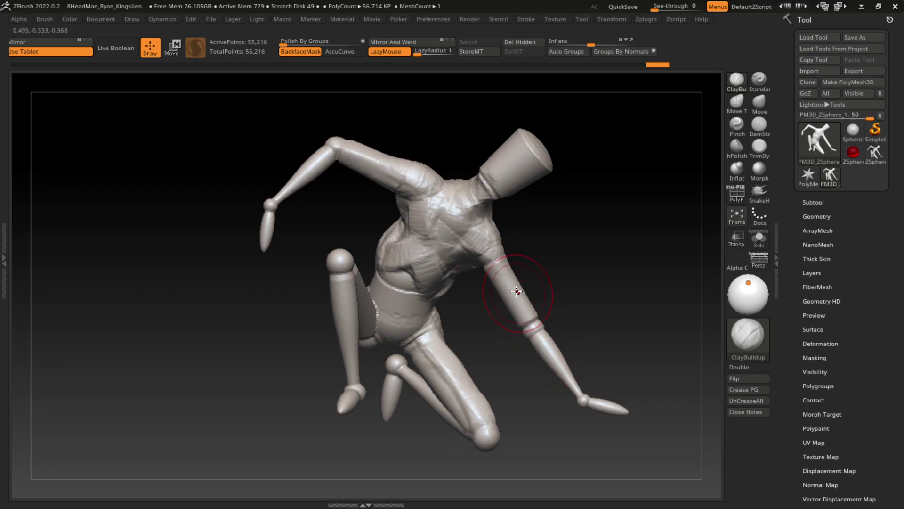
{"action": "left_click_drag", "start_coordinate": [502, 236], "coordinate": [529, 295]}
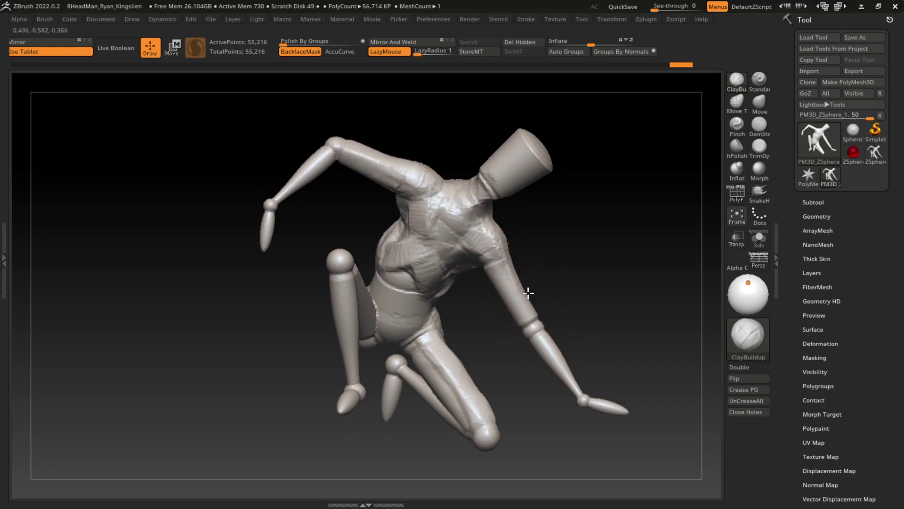
{"action": "left_click_drag", "start_coordinate": [536, 333], "coordinate": [522, 305]}
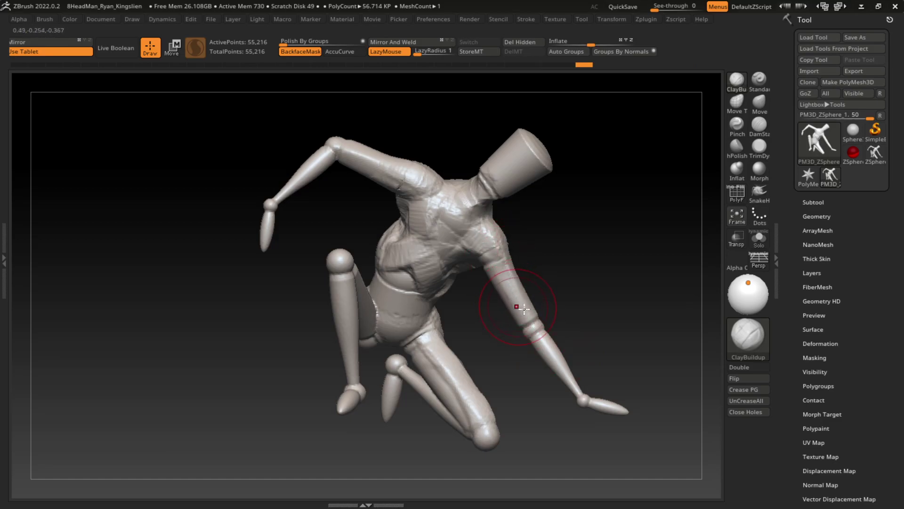
{"action": "left_click", "coordinate": [759, 125]}
- Carve DamStandard crease lines across the chest and shoulder
{"action": "left_click_drag", "start_coordinate": [492, 265], "coordinate": [520, 258]}
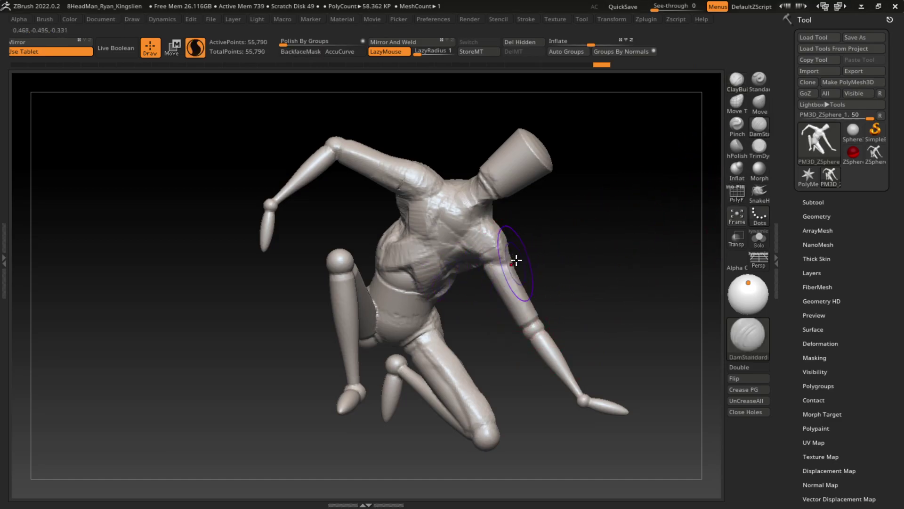
{"action": "mouse_move", "coordinate": [521, 259]}
{"action": "right_mouse_down"}
{"action": "mouse_move", "coordinate": [404, 349]}
{"action": "mouse_move", "coordinate": [688, 216]}
{"action": "right_mouse_up"}
{"action": "left_click_drag", "start_coordinate": [424, 226], "coordinate": [391, 179]}
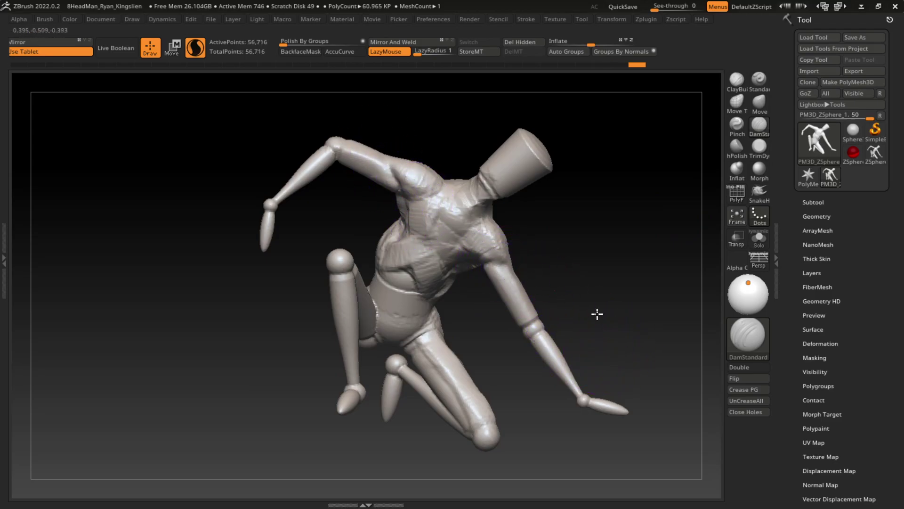
- Return to ClayBuildup, dismiss the Auto Masking note and orbit the model
{"action": "key", "text": "b"}
{"action": "key", "text": "c"}
{"action": "key", "text": "b"}
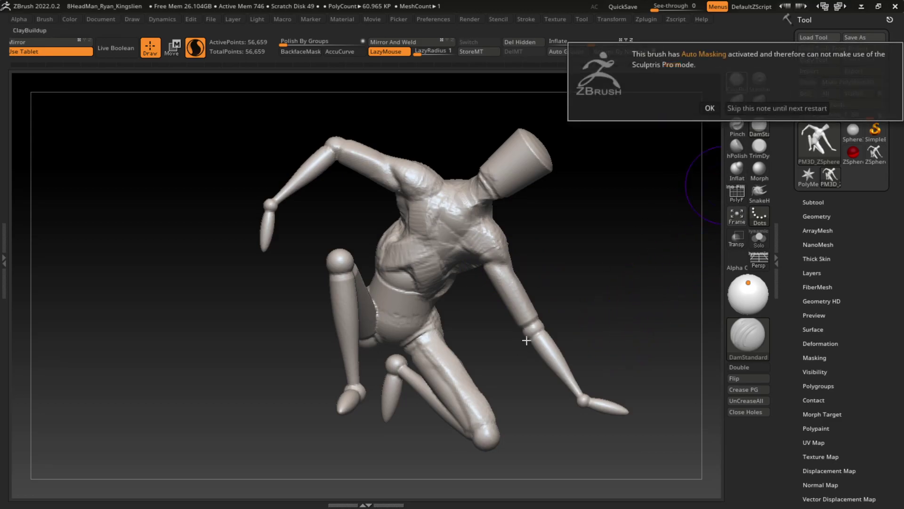
{"action": "left_click", "coordinate": [710, 108]}
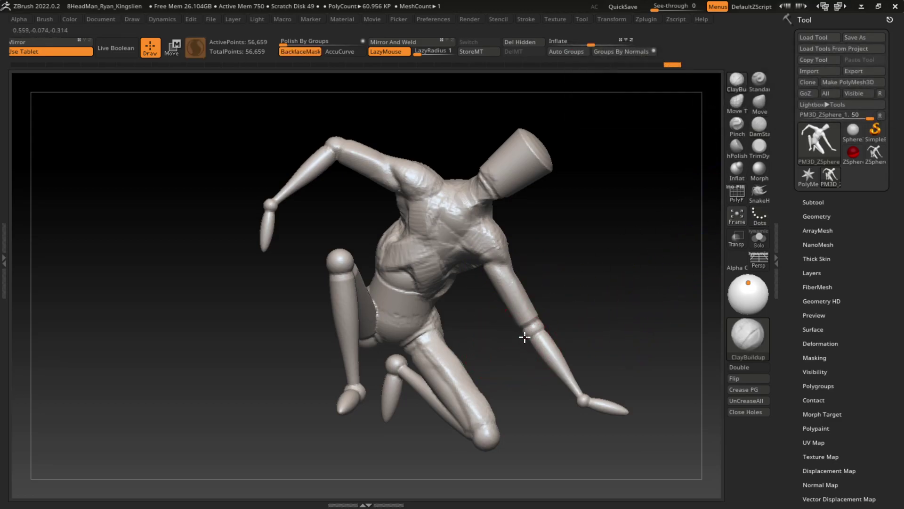
{"action": "right_click_drag", "start_coordinate": [553, 343], "coordinate": [525, 332]}
{"action": "right_click_drag", "start_coordinate": [422, 365], "coordinate": [636, 293]}
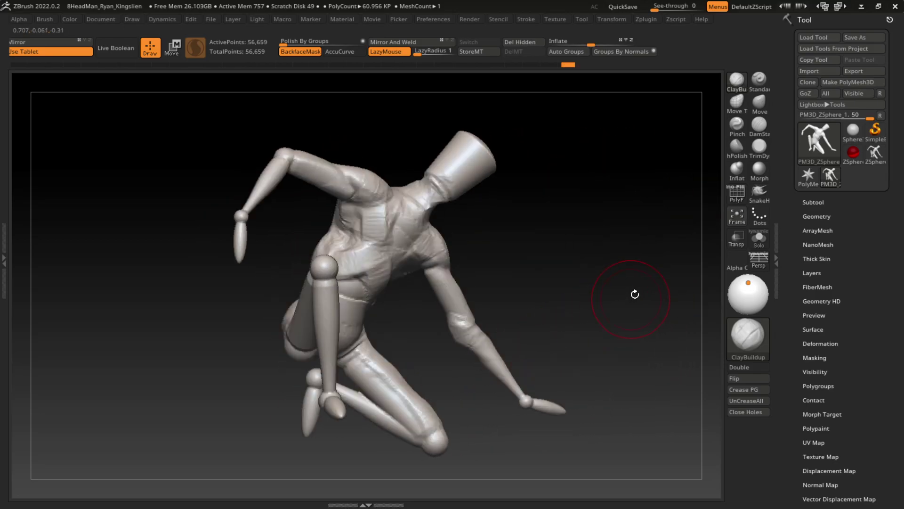
{"action": "key", "text": "shift"}
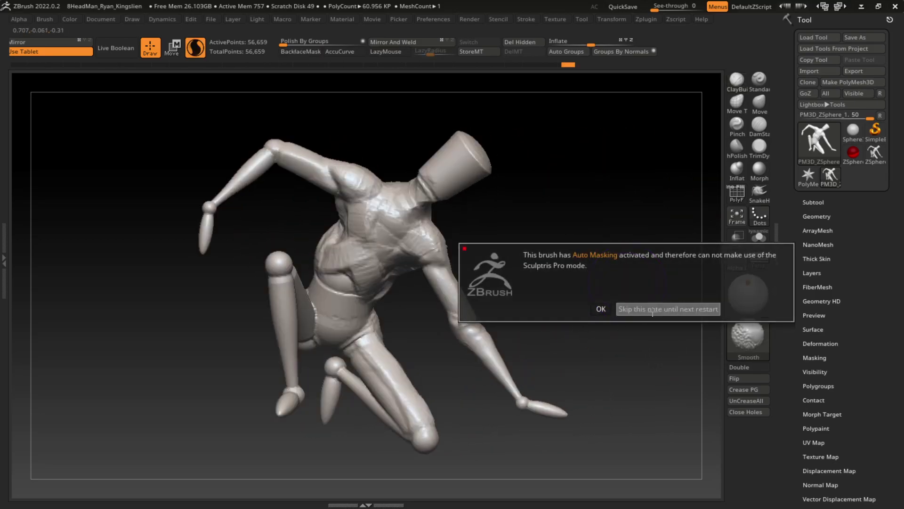
{"action": "left_click", "coordinate": [598, 309]}
{"action": "mouse_move", "coordinate": [598, 309]}
{"action": "right_mouse_down"}
{"action": "mouse_move", "coordinate": [580, 347]}
{"action": "mouse_move", "coordinate": [588, 333]}
{"action": "right_mouse_up"}
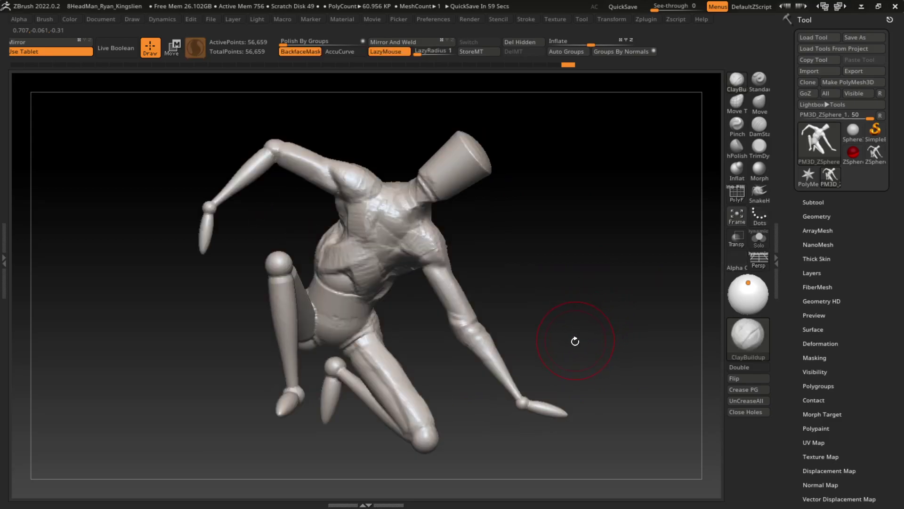
- Set draw size to 61.5876 and build up the hand and forearm
{"action": "key", "text": "s"}
{"action": "left_click", "coordinate": [557, 351]}
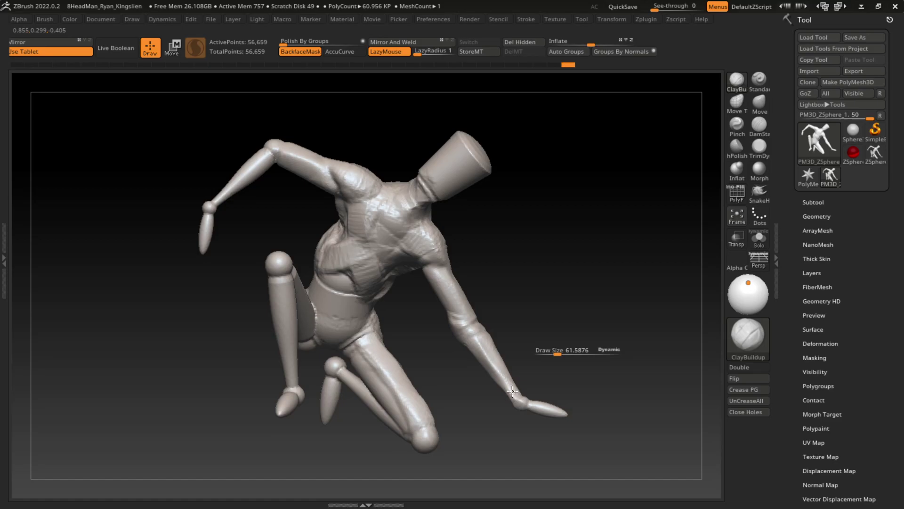
{"action": "mouse_move", "coordinate": [634, 384]}
{"action": "right_mouse_down"}
{"action": "mouse_move", "coordinate": [523, 400]}
{"action": "mouse_move", "coordinate": [596, 370]}
{"action": "mouse_move", "coordinate": [683, 309]}
{"action": "mouse_move", "coordinate": [609, 312]}
{"action": "mouse_move", "coordinate": [545, 252]}
{"action": "right_mouse_up"}
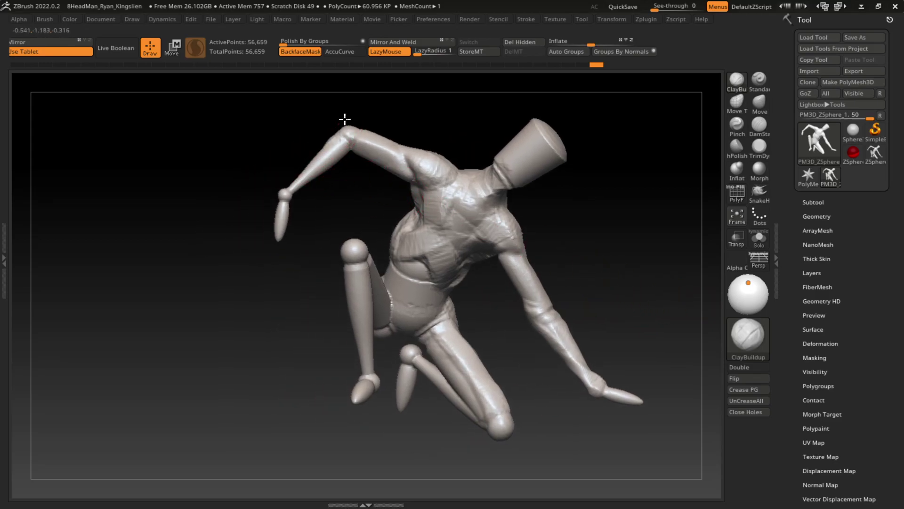
{"action": "left_click_drag", "start_coordinate": [295, 184], "coordinate": [292, 179]}
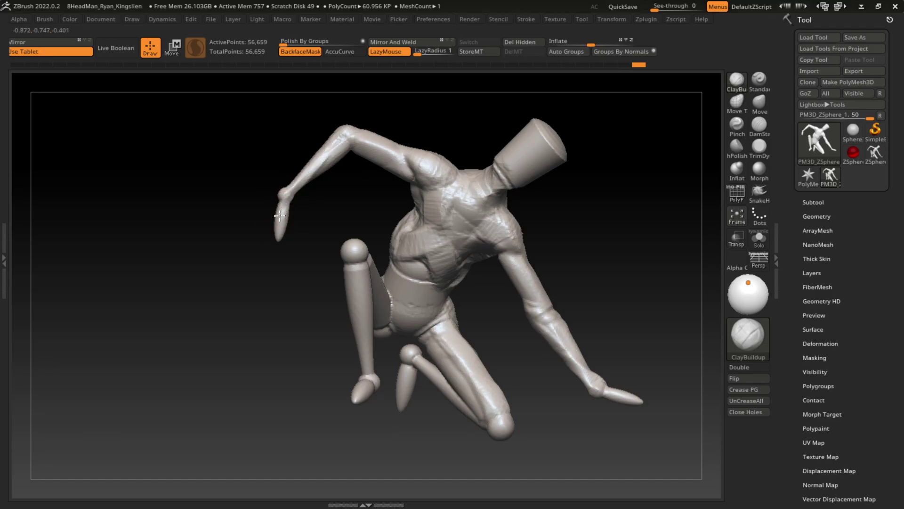
{"action": "mouse_move", "coordinate": [293, 195]}
{"action": "left_mouse_down"}
{"action": "mouse_move", "coordinate": [333, 150]}
{"action": "mouse_move", "coordinate": [281, 205]}
{"action": "left_mouse_up"}
- Shape the left shin, ankle and foot, smoothing the shin crease
{"action": "left_click_drag", "start_coordinate": [391, 332], "coordinate": [438, 337]}
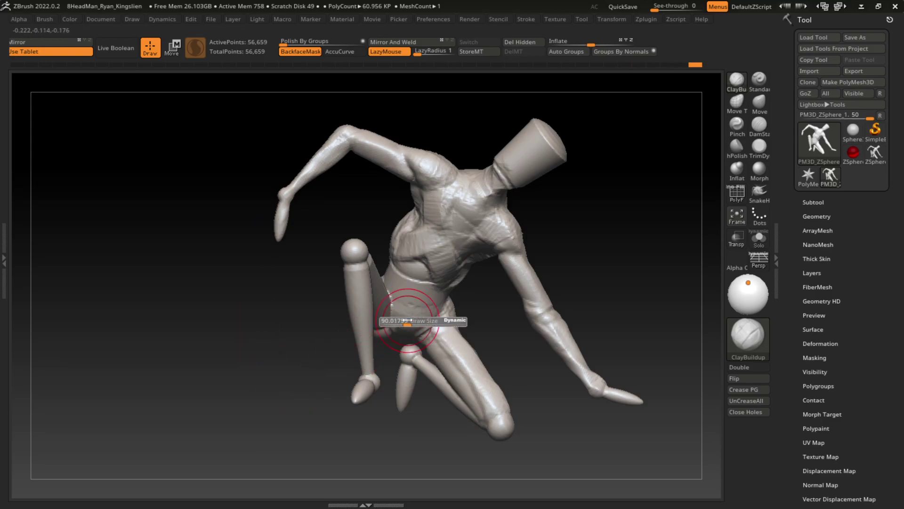
{"action": "key", "text": "ctrl+z"}
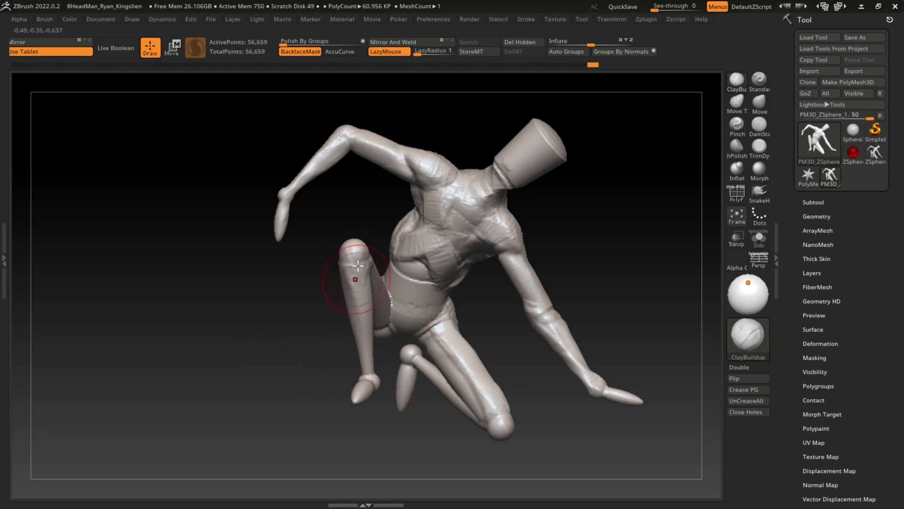
{"action": "left_click_drag", "start_coordinate": [362, 251], "coordinate": [351, 413]}
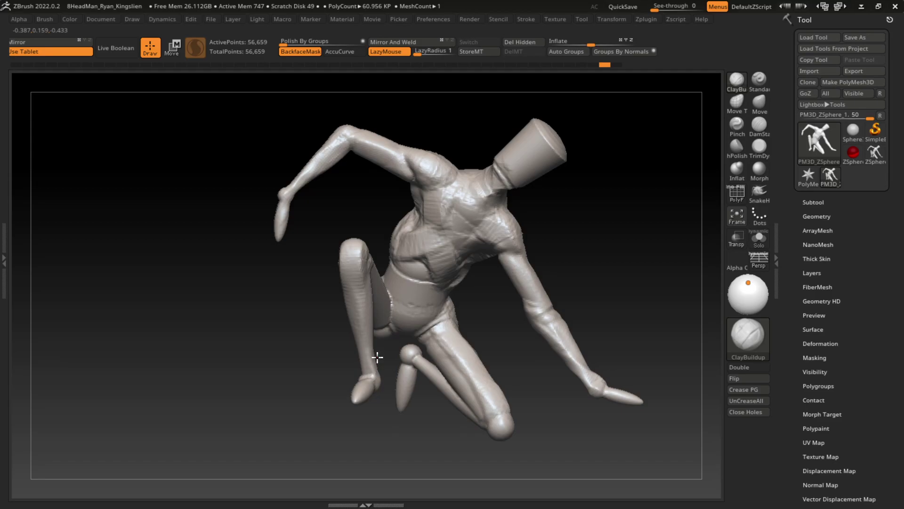
{"action": "left_click_drag", "start_coordinate": [361, 385], "coordinate": [365, 404]}
{"action": "left_click_drag", "start_coordinate": [365, 359], "coordinate": [393, 359]}
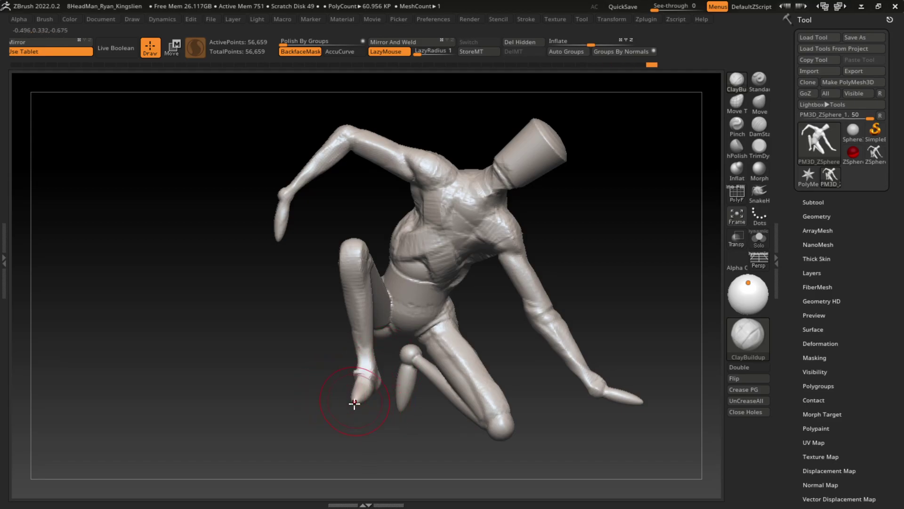
{"action": "left_click_drag", "start_coordinate": [357, 409], "coordinate": [366, 401]}
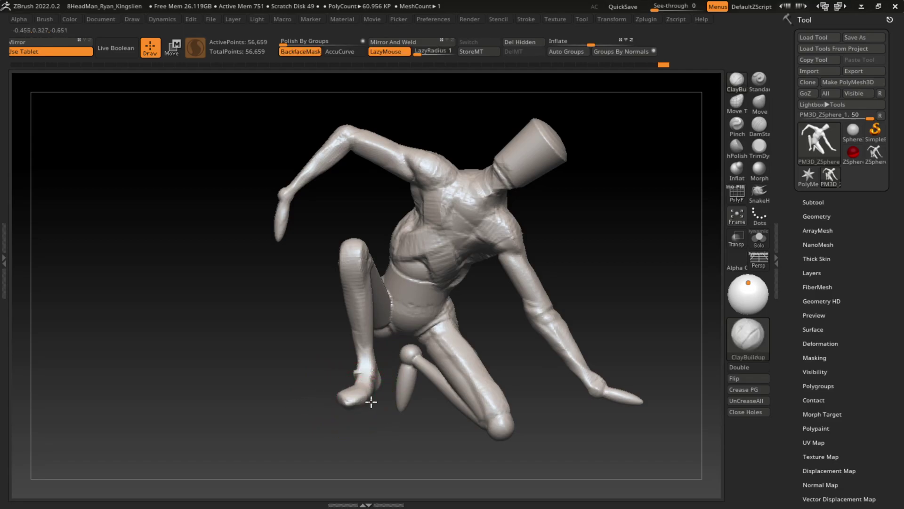
{"action": "left_click_drag", "start_coordinate": [386, 402], "coordinate": [397, 399]}
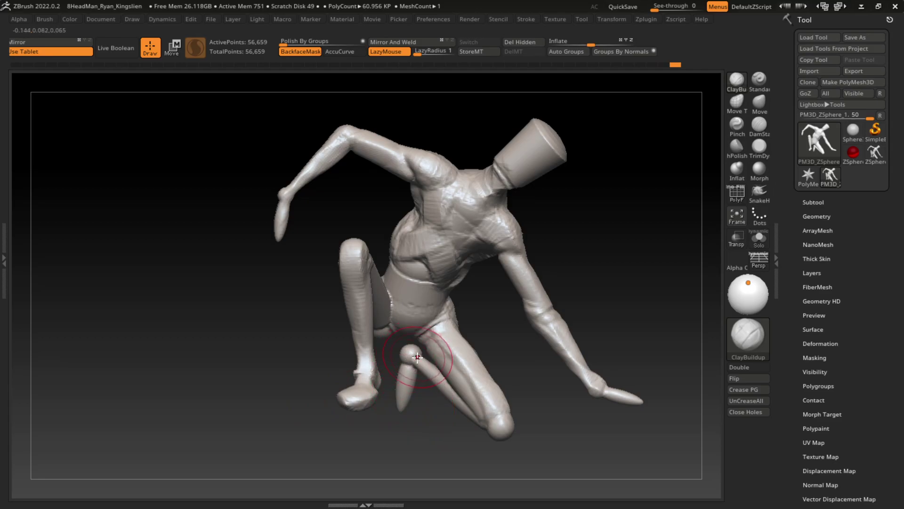
{"action": "left_click_drag", "start_coordinate": [440, 369], "coordinate": [424, 353]}
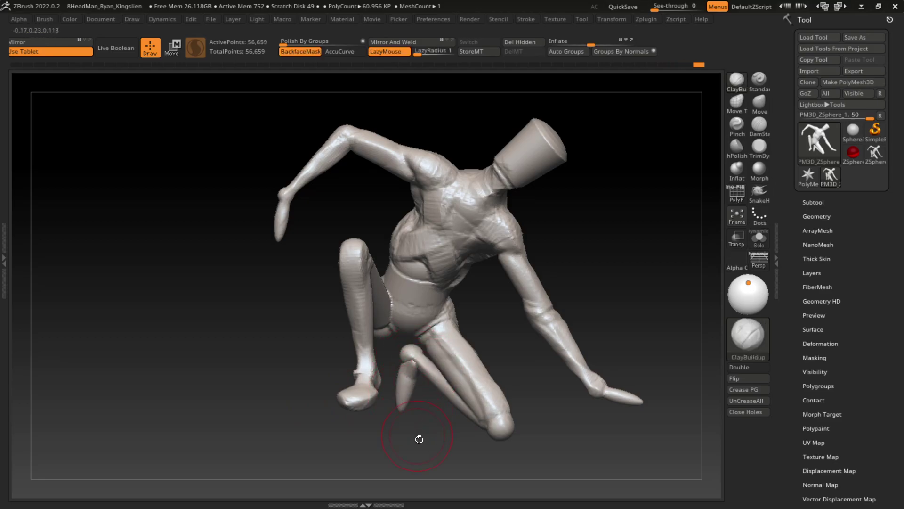
- Orbit around the figure and adjust brush size, ending at a low seated view
{"action": "left_click_drag", "start_coordinate": [434, 448], "coordinate": [410, 393]}
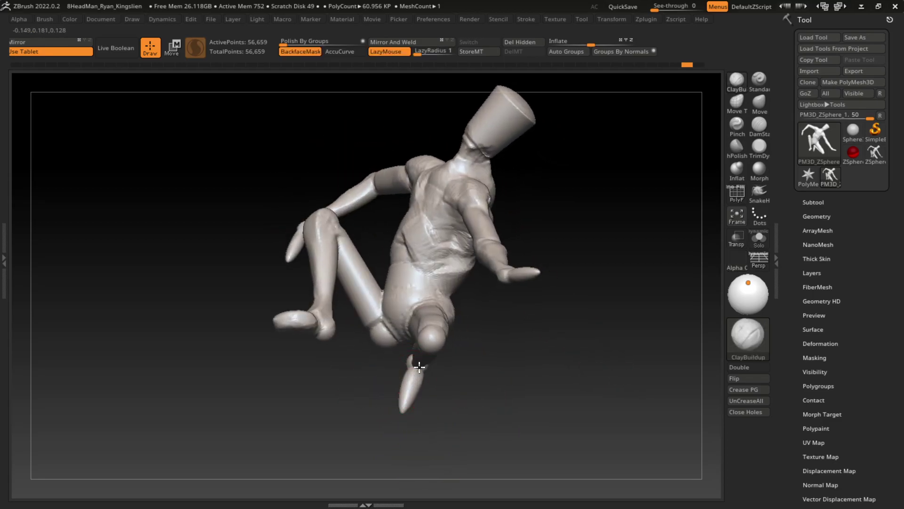
{"action": "mouse_move", "coordinate": [460, 375]}
{"action": "left_mouse_down"}
{"action": "mouse_move", "coordinate": [414, 418]}
{"action": "mouse_move", "coordinate": [437, 365]}
{"action": "mouse_move", "coordinate": [447, 442]}
{"action": "mouse_move", "coordinate": [430, 361]}
{"action": "left_mouse_up"}
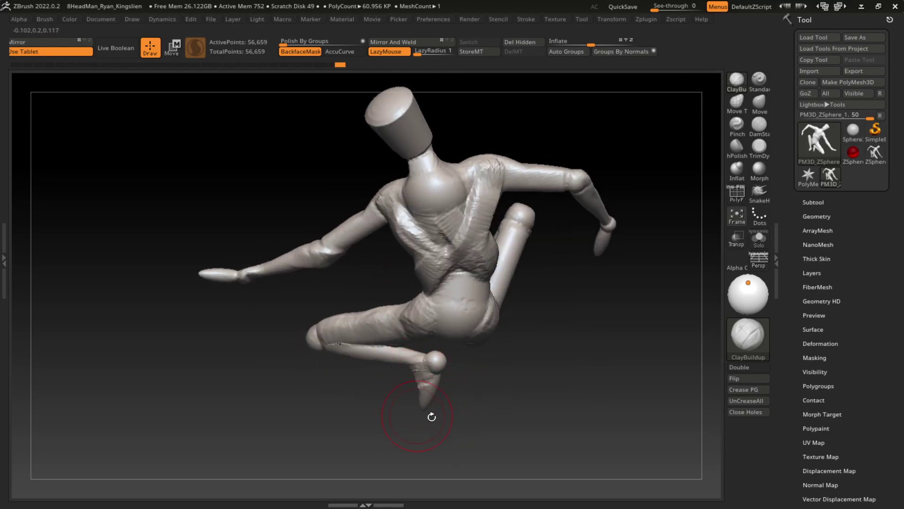
{"action": "mouse_move", "coordinate": [431, 416]}
{"action": "left_mouse_down"}
{"action": "mouse_move", "coordinate": [561, 402]}
{"action": "mouse_move", "coordinate": [549, 440]}
{"action": "mouse_move", "coordinate": [415, 382]}
{"action": "left_mouse_up"}
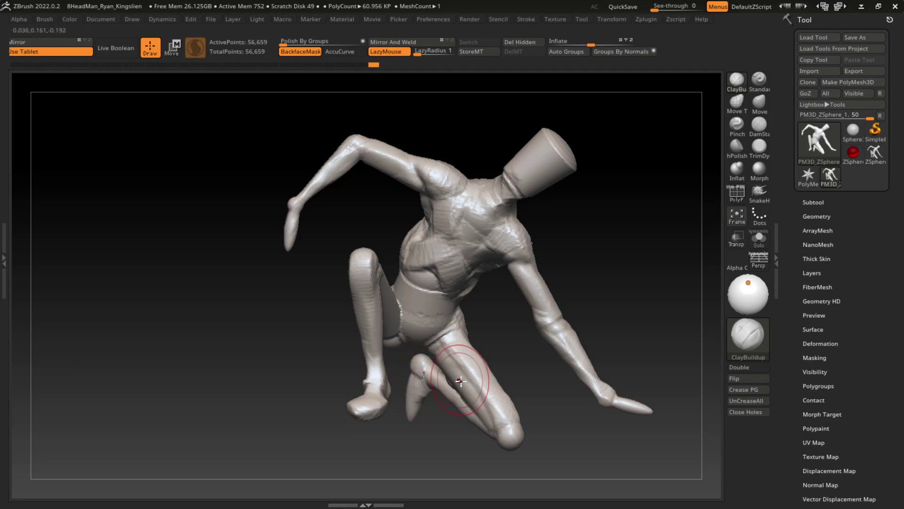
{"action": "mouse_move", "coordinate": [532, 310]}
{"action": "left_mouse_down"}
{"action": "mouse_move", "coordinate": [574, 289]}
{"action": "mouse_move", "coordinate": [581, 258]}
{"action": "left_mouse_up"}
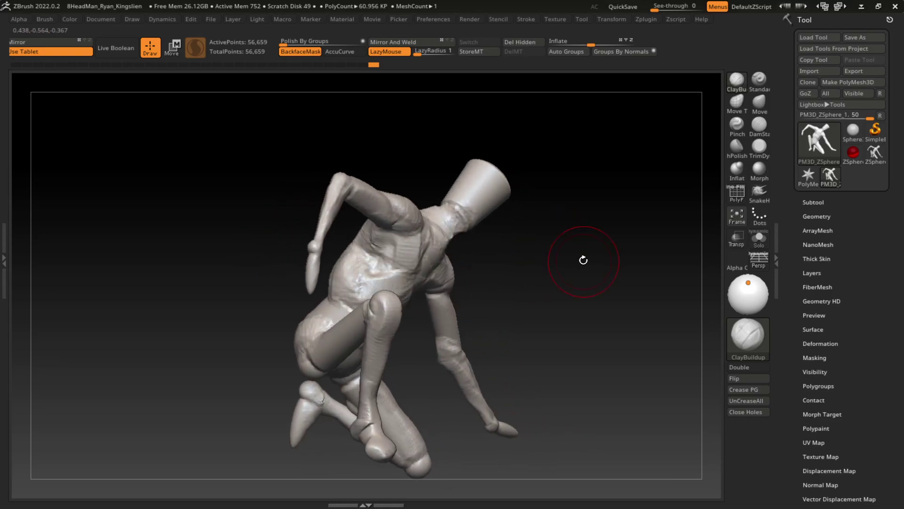
{"action": "left_click_drag", "start_coordinate": [462, 305], "coordinate": [561, 268]}
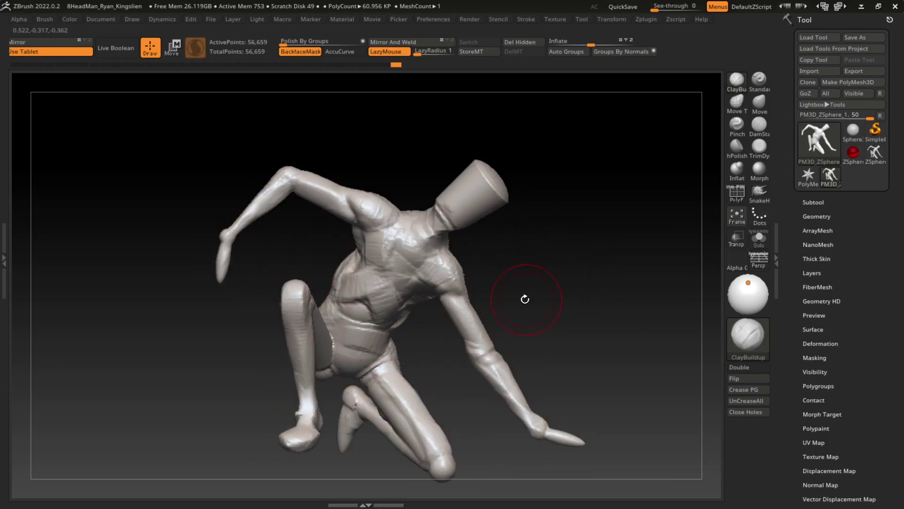
{"action": "left_click_drag", "start_coordinate": [556, 303], "coordinate": [564, 297]}
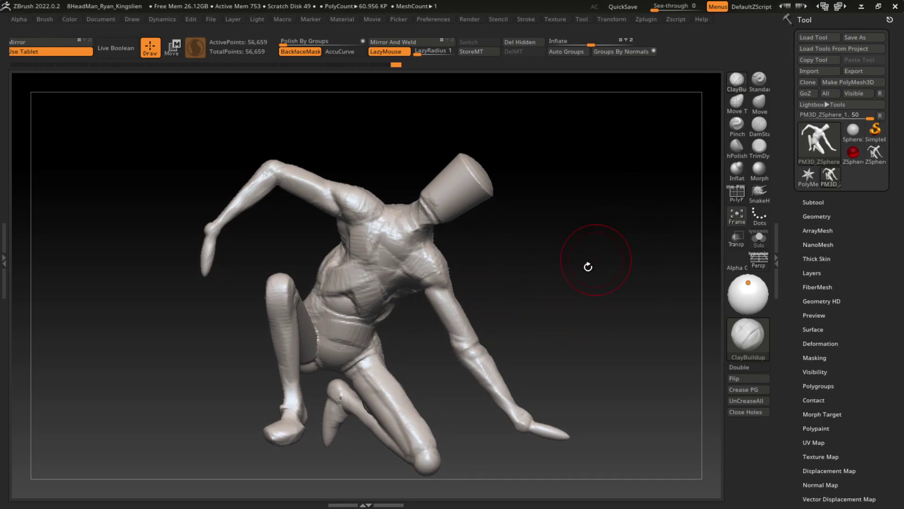
{"action": "key", "text": "s"}
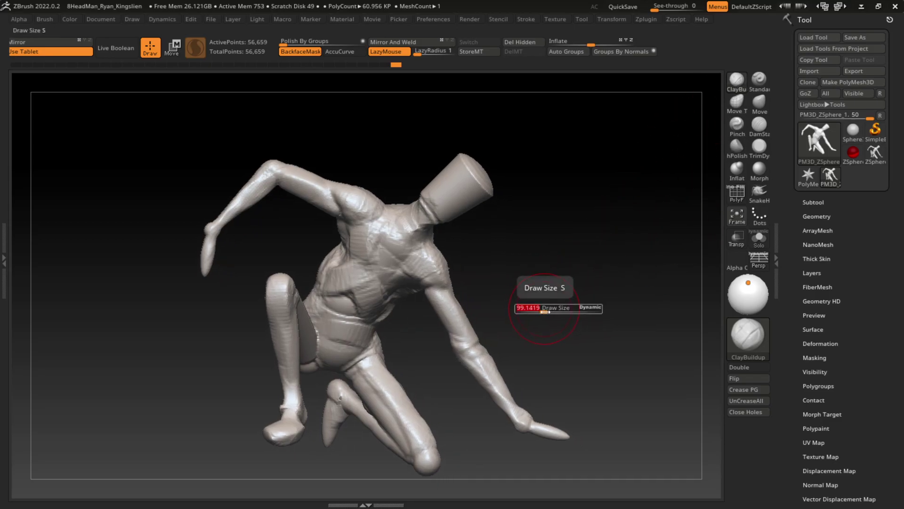
{"action": "key", "text": "s"}
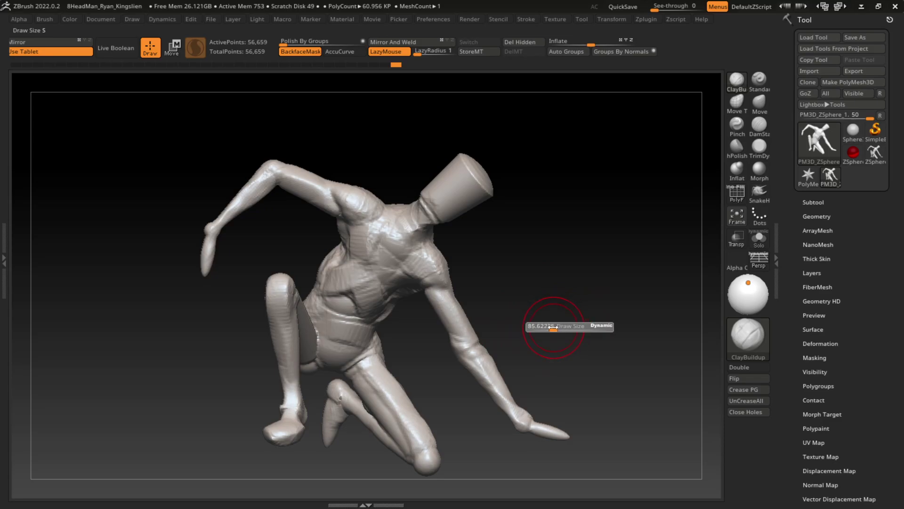
{"action": "left_click_drag", "start_coordinate": [547, 281], "coordinate": [521, 236]}
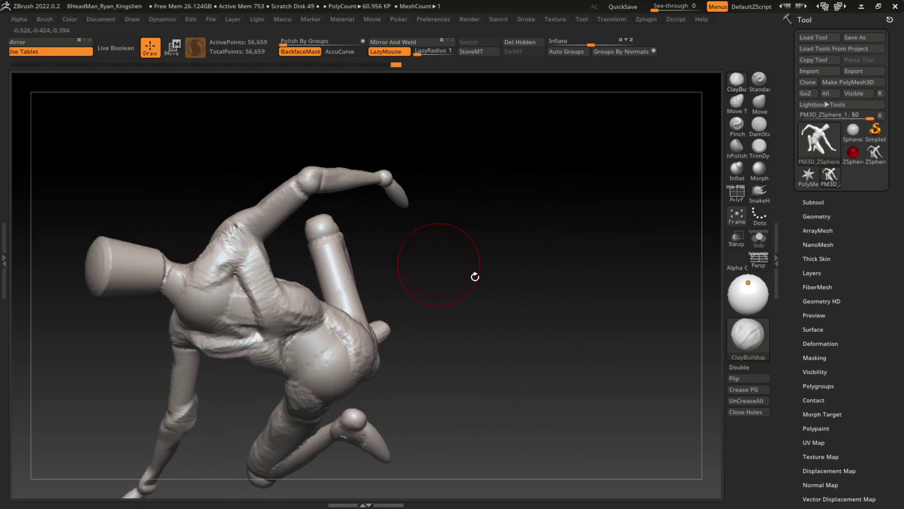
{"action": "left_click_drag", "start_coordinate": [474, 277], "coordinate": [209, 304]}
- Turn off BackfaceMask and zoom in on the figure's torso
{"action": "left_click", "coordinate": [408, 65]}
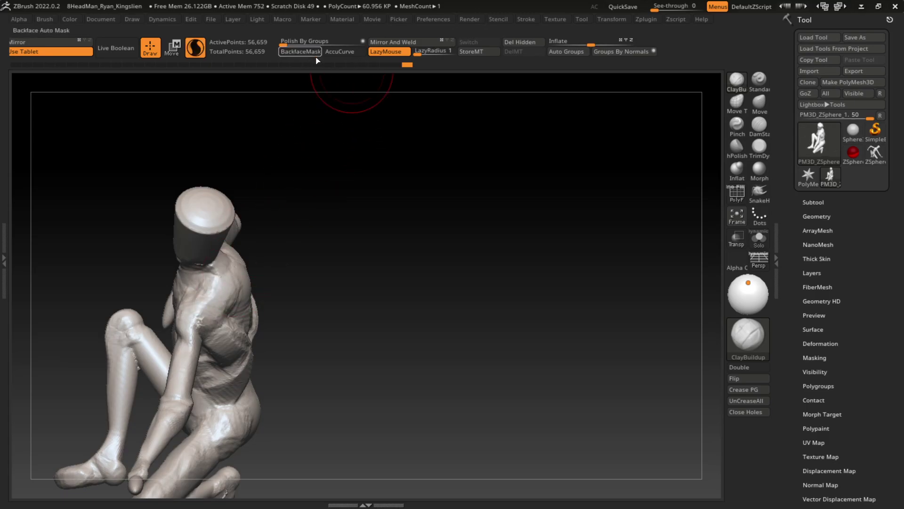
{"action": "mouse_move", "coordinate": [412, 311]}
{"action": "left_mouse_down", "text": "alt"}
{"action": "mouse_move", "coordinate": [531, 250]}
{"action": "mouse_move", "coordinate": [527, 294]}
{"action": "mouse_move", "coordinate": [491, 303]}
{"action": "left_mouse_up", "text": "alt"}
{"action": "key", "text": "s"}
- Flatten the chest surface with the TrimDynamic brush
{"action": "key", "text": "b"}
{"action": "key", "text": "d"}
{"action": "key", "text": "s"}
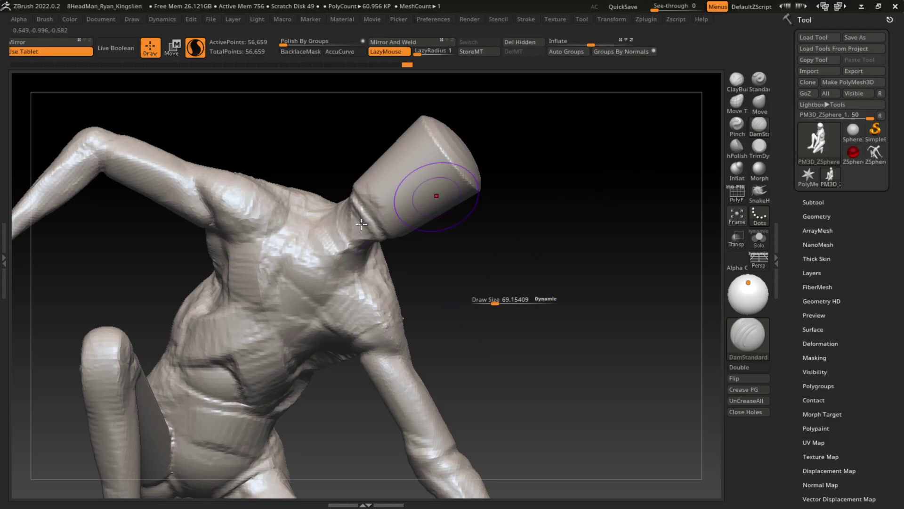
{"action": "key", "text": "b"}
{"action": "key", "text": "t"}
{"action": "key", "text": "d"}
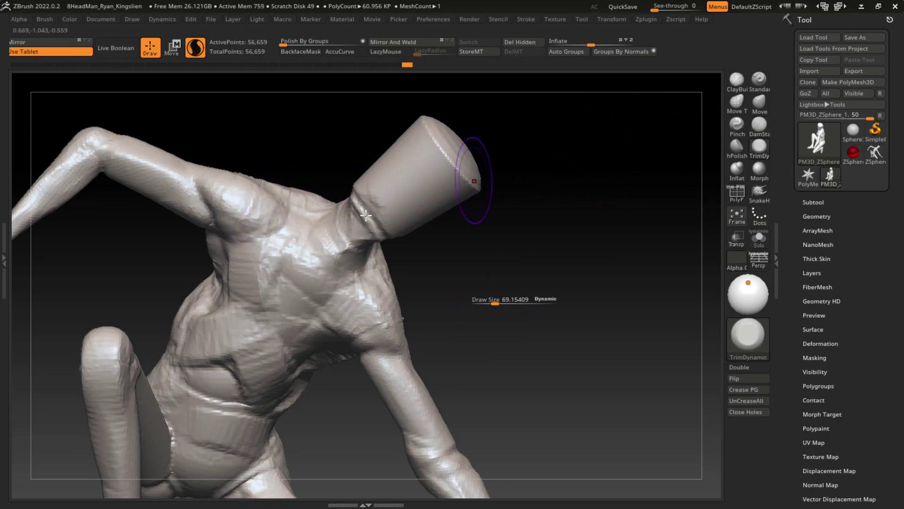
{"action": "left_click_drag", "start_coordinate": [278, 218], "coordinate": [270, 203]}
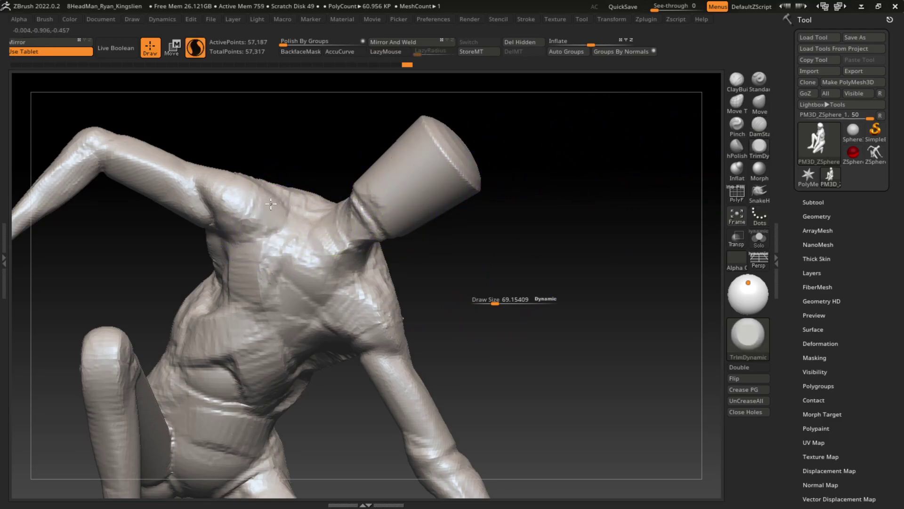
- Carve DamStandard creases along the shoulder, left neck and chest
{"action": "key", "text": "b"}
{"action": "key", "text": "d"}
{"action": "key", "text": "s"}
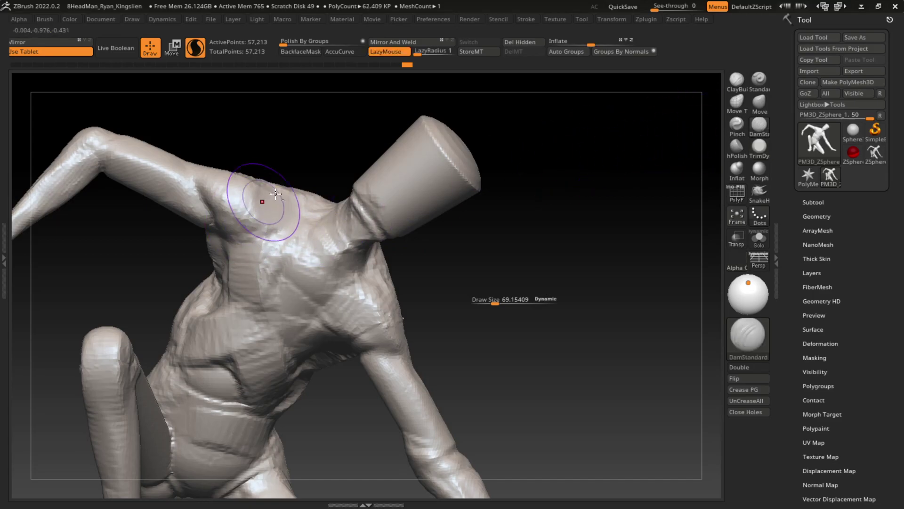
{"action": "mouse_move", "coordinate": [271, 185]}
{"action": "left_mouse_down"}
{"action": "mouse_move", "coordinate": [259, 216]}
{"action": "mouse_move", "coordinate": [286, 199]}
{"action": "left_mouse_up"}
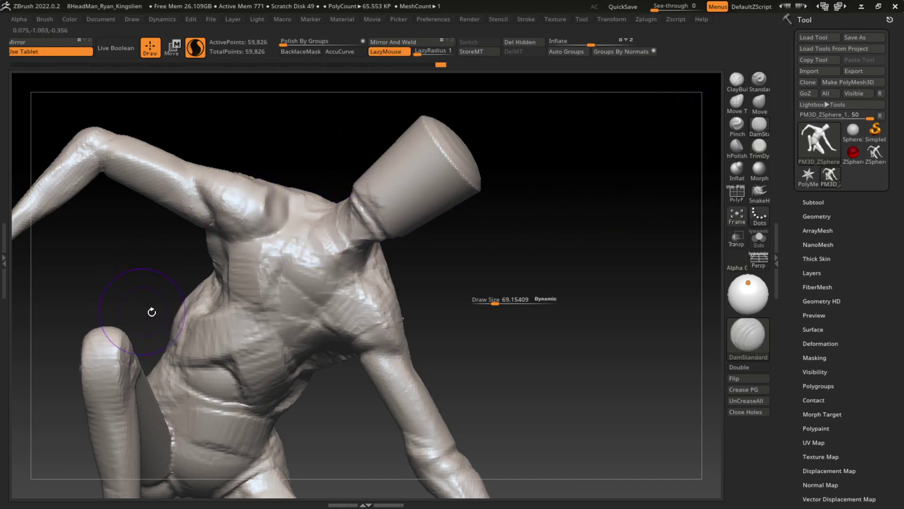
{"action": "left_click_drag", "start_coordinate": [236, 269], "coordinate": [244, 262]}
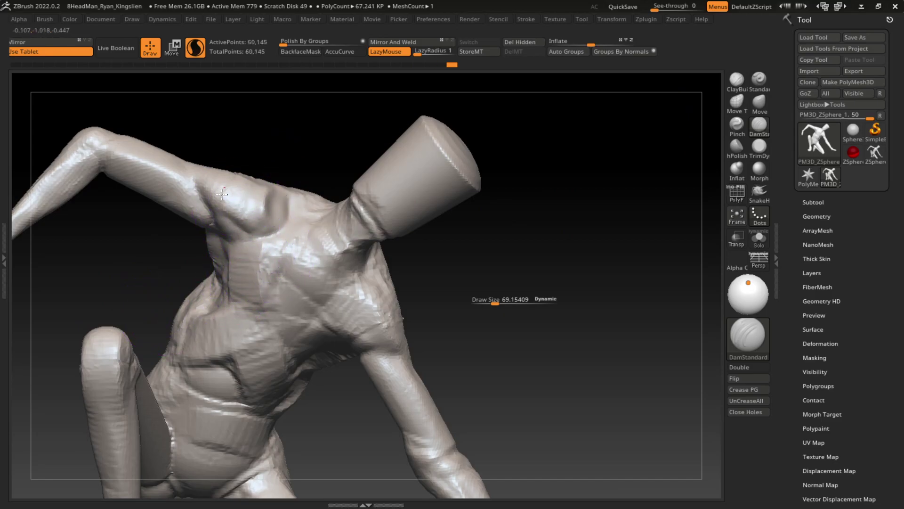
{"action": "mouse_move", "coordinate": [222, 194]}
{"action": "left_mouse_down"}
{"action": "mouse_move", "coordinate": [222, 237]}
{"action": "mouse_move", "coordinate": [250, 207]}
{"action": "mouse_move", "coordinate": [238, 198]}
{"action": "mouse_move", "coordinate": [255, 215]}
{"action": "mouse_move", "coordinate": [283, 202]}
{"action": "mouse_move", "coordinate": [238, 263]}
{"action": "mouse_move", "coordinate": [201, 184]}
{"action": "mouse_move", "coordinate": [242, 262]}
{"action": "mouse_move", "coordinate": [270, 290]}
{"action": "mouse_move", "coordinate": [212, 181]}
{"action": "mouse_move", "coordinate": [303, 262]}
{"action": "mouse_move", "coordinate": [288, 214]}
{"action": "mouse_move", "coordinate": [323, 293]}
{"action": "mouse_move", "coordinate": [313, 228]}
{"action": "mouse_move", "coordinate": [306, 264]}
{"action": "mouse_move", "coordinate": [348, 282]}
{"action": "left_mouse_up"}
{"action": "left_click", "coordinate": [737, 79]}
- Carve DamStandard grooves across the chest below the neck
{"action": "left_click_drag", "start_coordinate": [306, 241], "coordinate": [372, 325]}
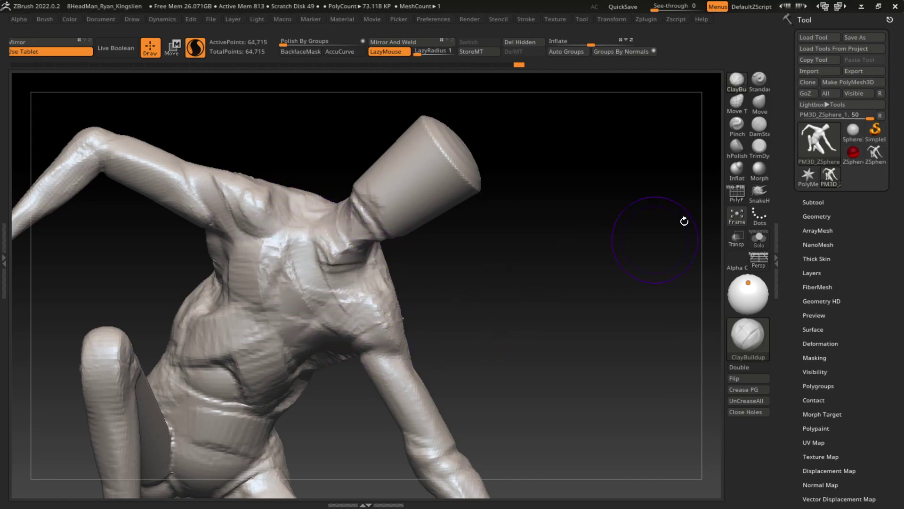
{"action": "left_click", "coordinate": [760, 124]}
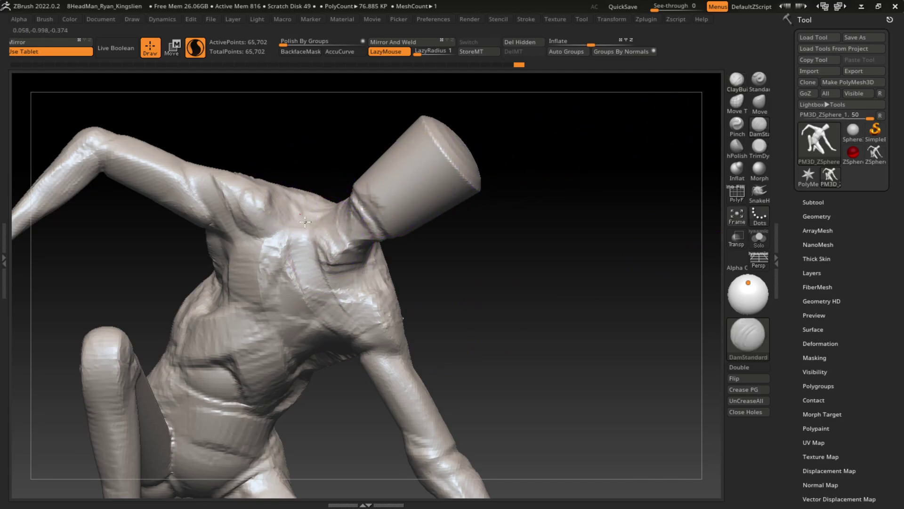
{"action": "left_click_drag", "start_coordinate": [303, 232], "coordinate": [306, 282]}
{"action": "left_click_drag", "start_coordinate": [306, 250], "coordinate": [343, 313]}
{"action": "mouse_move", "coordinate": [293, 210]}
{"action": "left_mouse_down"}
{"action": "mouse_move", "coordinate": [333, 283]}
{"action": "mouse_move", "coordinate": [323, 323]}
{"action": "mouse_move", "coordinate": [296, 257]}
{"action": "mouse_move", "coordinate": [333, 283]}
{"action": "mouse_move", "coordinate": [404, 277]}
{"action": "left_mouse_up"}
{"action": "mouse_move", "coordinate": [315, 267]}
{"action": "left_mouse_down"}
{"action": "mouse_move", "coordinate": [402, 291]}
{"action": "mouse_move", "coordinate": [396, 327]}
{"action": "mouse_move", "coordinate": [366, 271]}
{"action": "left_mouse_up"}
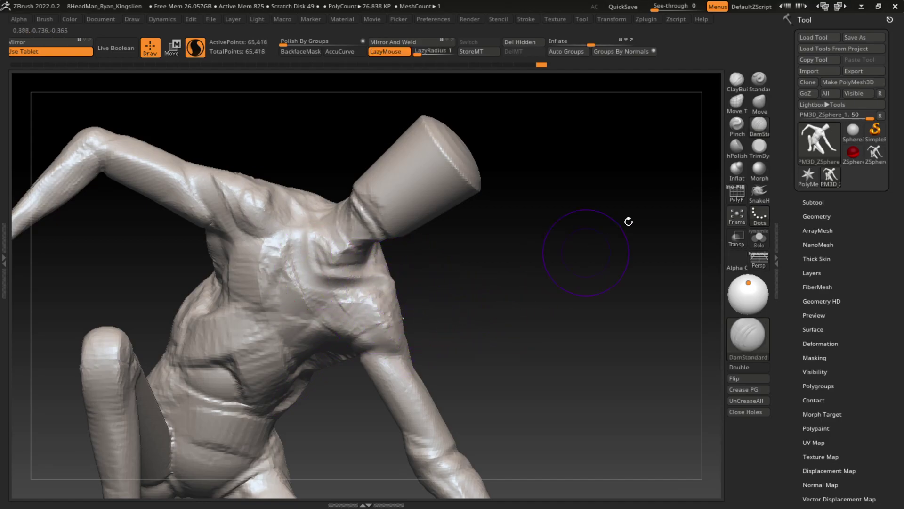
- Build up clay on the chest and shoulder, then crease where the arm meets the torso
{"action": "left_click", "coordinate": [738, 80]}
{"action": "mouse_move", "coordinate": [365, 298]}
{"action": "left_mouse_down"}
{"action": "mouse_move", "coordinate": [325, 293]}
{"action": "mouse_move", "coordinate": [419, 335]}
{"action": "mouse_move", "coordinate": [396, 307]}
{"action": "mouse_move", "coordinate": [433, 343]}
{"action": "mouse_move", "coordinate": [472, 282]}
{"action": "mouse_move", "coordinate": [415, 330]}
{"action": "mouse_move", "coordinate": [419, 349]}
{"action": "mouse_move", "coordinate": [424, 311]}
{"action": "left_mouse_up"}
{"action": "mouse_move", "coordinate": [650, 245]}
{"action": "left_mouse_down"}
{"action": "mouse_move", "coordinate": [682, 239]}
{"action": "mouse_move", "coordinate": [598, 262]}
{"action": "left_mouse_up"}
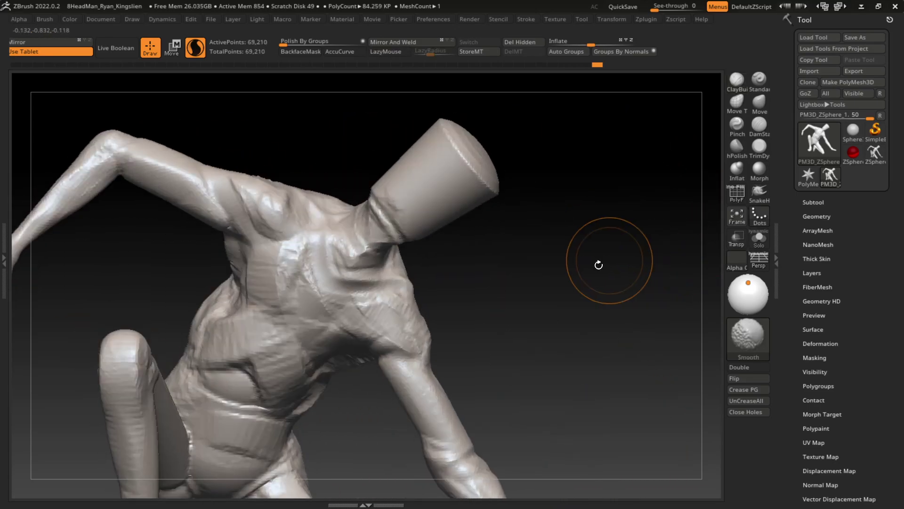
{"action": "left_click_drag", "start_coordinate": [405, 330], "coordinate": [415, 372]}
{"action": "left_click", "coordinate": [760, 125]}
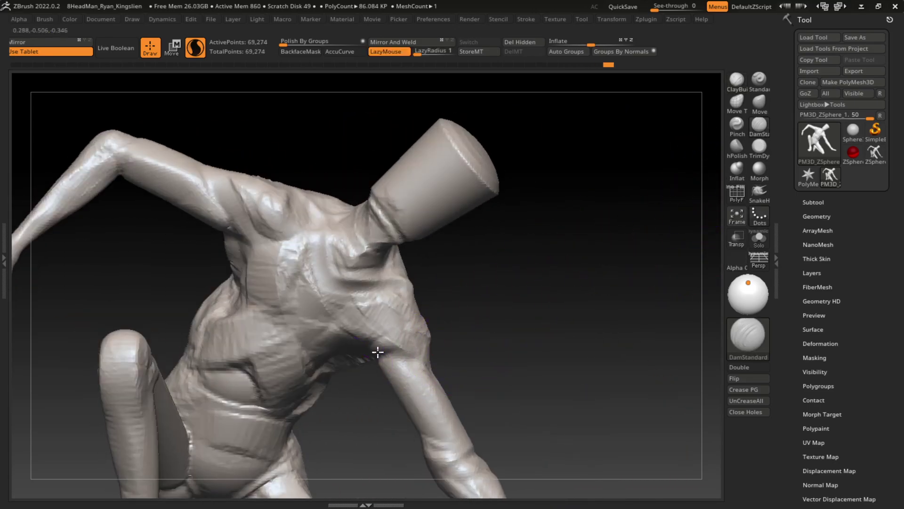
{"action": "mouse_move", "coordinate": [414, 354]}
{"action": "left_mouse_down"}
{"action": "mouse_move", "coordinate": [404, 364]}
{"action": "mouse_move", "coordinate": [313, 370]}
{"action": "left_mouse_up"}
- Build up and Shift-smooth the armpit and chest junction with ClayBuildup
{"action": "left_click", "coordinate": [745, 87]}
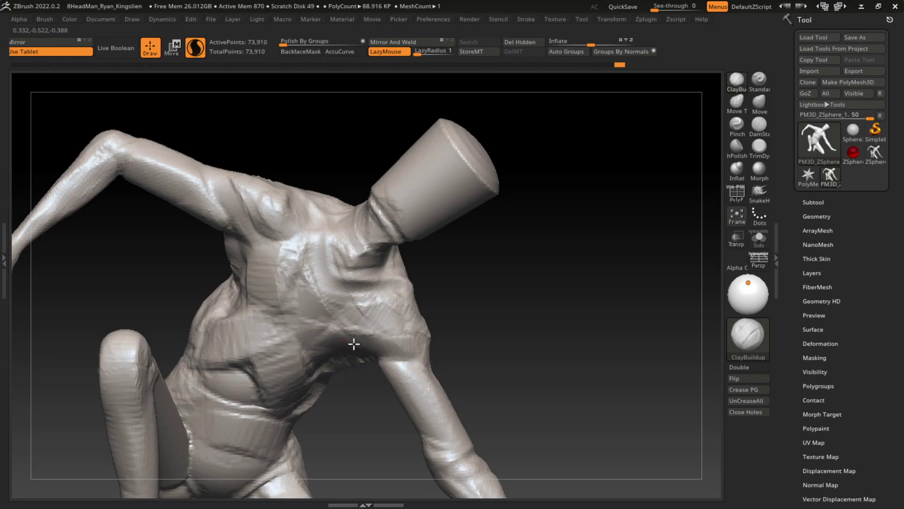
{"action": "mouse_move", "coordinate": [368, 346]}
{"action": "left_mouse_down"}
{"action": "mouse_move", "coordinate": [325, 370]}
{"action": "mouse_move", "coordinate": [313, 355]}
{"action": "mouse_move", "coordinate": [376, 349]}
{"action": "mouse_move", "coordinate": [313, 333]}
{"action": "mouse_move", "coordinate": [397, 354]}
{"action": "mouse_move", "coordinate": [303, 353]}
{"action": "mouse_move", "coordinate": [252, 313]}
{"action": "mouse_move", "coordinate": [262, 313]}
{"action": "mouse_move", "coordinate": [245, 240]}
{"action": "mouse_move", "coordinate": [246, 303]}
{"action": "left_mouse_up"}
{"action": "left_click_drag", "start_coordinate": [243, 264], "coordinate": [244, 263]}
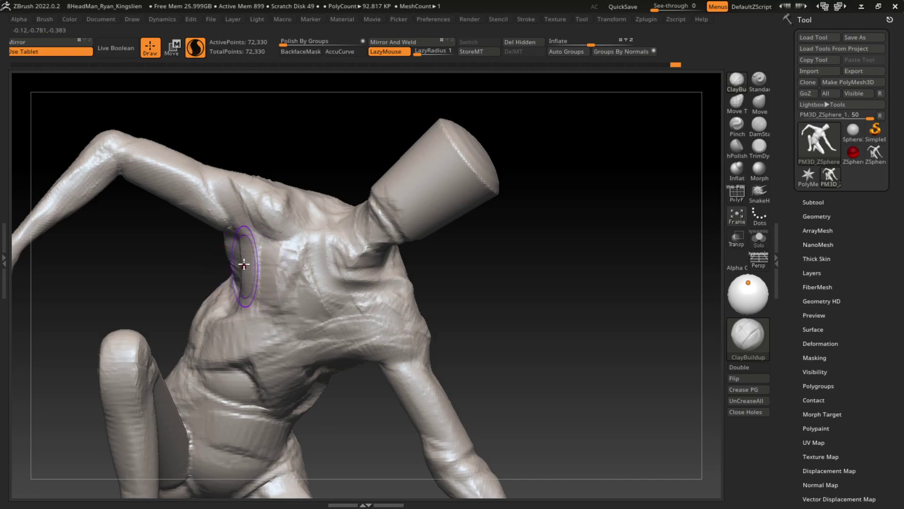
{"action": "mouse_move", "coordinate": [231, 224]}
{"action": "left_mouse_down"}
{"action": "mouse_move", "coordinate": [228, 213]}
{"action": "mouse_move", "coordinate": [248, 292]}
{"action": "left_mouse_up"}
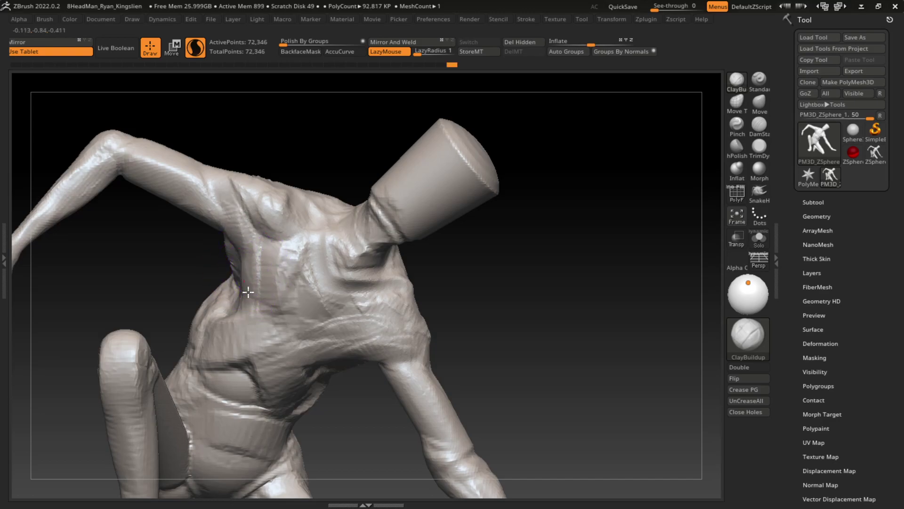
{"action": "mouse_move", "coordinate": [296, 379]}
{"action": "left_mouse_down"}
{"action": "mouse_move", "coordinate": [262, 319]}
{"action": "mouse_move", "coordinate": [228, 310]}
{"action": "left_mouse_up"}
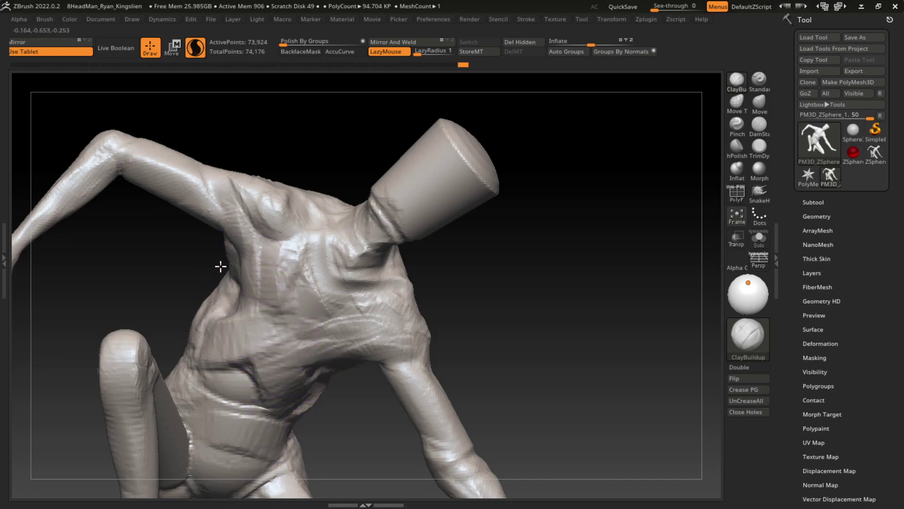
{"action": "left_click_drag", "start_coordinate": [220, 266], "coordinate": [386, 311]}
{"action": "left_click_drag", "start_coordinate": [523, 293], "coordinate": [478, 307]}
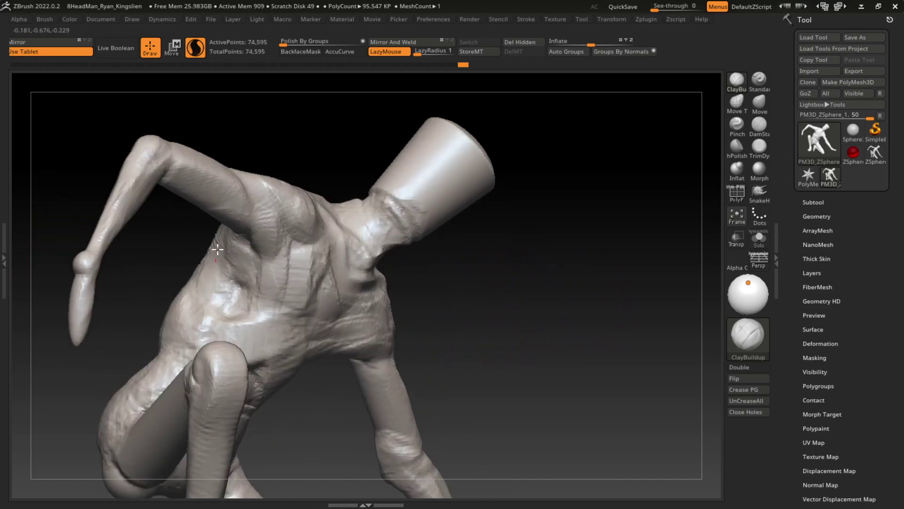
- Turn the torso to face front and build up clay on its side and abdomen
{"action": "mouse_move", "coordinate": [214, 246]}
{"action": "left_mouse_down"}
{"action": "mouse_move", "coordinate": [200, 240]}
{"action": "mouse_move", "coordinate": [528, 277]}
{"action": "mouse_move", "coordinate": [488, 277]}
{"action": "mouse_move", "coordinate": [535, 253]}
{"action": "left_mouse_up"}
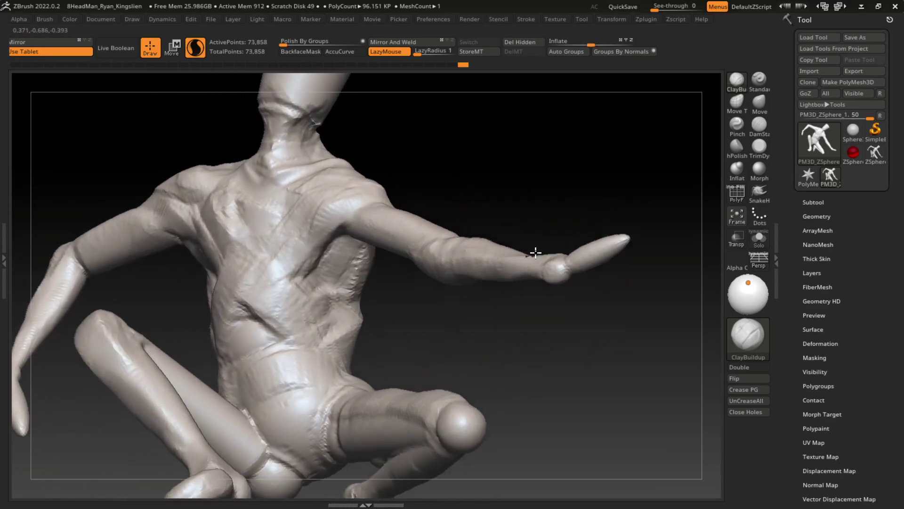
{"action": "mouse_move", "coordinate": [348, 263]}
{"action": "left_mouse_down"}
{"action": "mouse_move", "coordinate": [369, 259]}
{"action": "mouse_move", "coordinate": [377, 283]}
{"action": "mouse_move", "coordinate": [495, 210]}
{"action": "mouse_move", "coordinate": [531, 234]}
{"action": "left_mouse_up"}
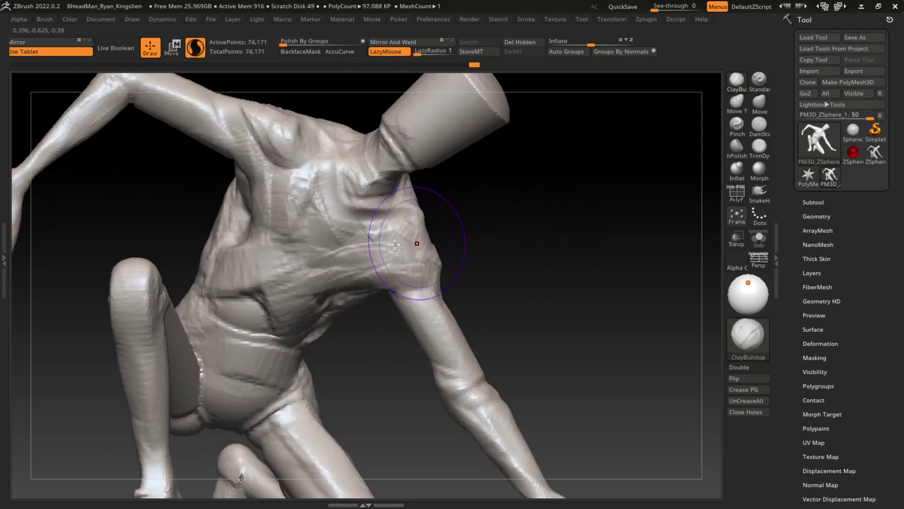
{"action": "left_click_drag", "start_coordinate": [238, 226], "coordinate": [236, 200]}
{"action": "left_click_drag", "start_coordinate": [262, 307], "coordinate": [344, 298]}
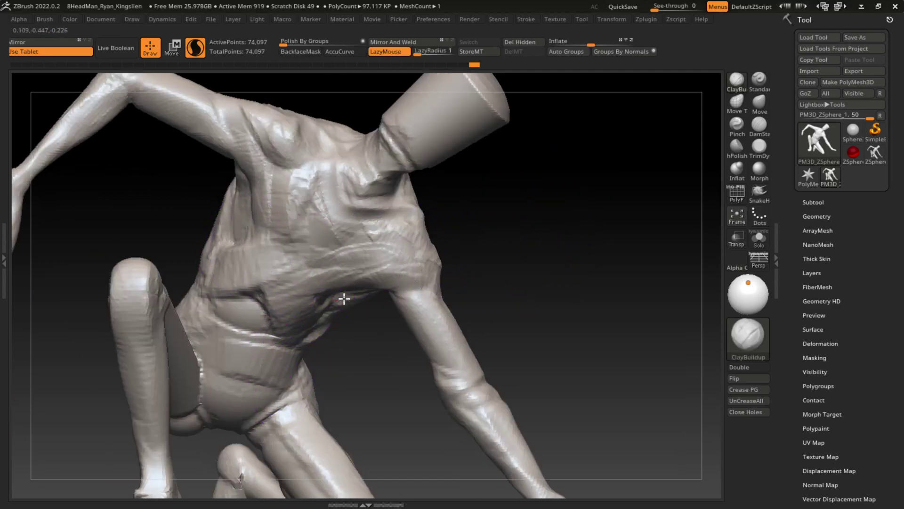
{"action": "mouse_move", "coordinate": [305, 359]}
{"action": "left_mouse_down"}
{"action": "mouse_move", "coordinate": [252, 313]}
{"action": "mouse_move", "coordinate": [272, 320]}
{"action": "mouse_move", "coordinate": [252, 283]}
{"action": "mouse_move", "coordinate": [242, 292]}
{"action": "mouse_move", "coordinate": [269, 258]}
{"action": "mouse_move", "coordinate": [264, 207]}
{"action": "mouse_move", "coordinate": [279, 242]}
{"action": "mouse_move", "coordinate": [330, 226]}
{"action": "mouse_move", "coordinate": [282, 245]}
{"action": "mouse_move", "coordinate": [292, 217]}
{"action": "mouse_move", "coordinate": [313, 208]}
{"action": "mouse_move", "coordinate": [325, 278]}
{"action": "mouse_move", "coordinate": [358, 278]}
{"action": "mouse_move", "coordinate": [352, 257]}
{"action": "left_mouse_up"}
- Carve a chest crease, add clay to the belly and deepen the belly crease
{"action": "left_click", "coordinate": [759, 124]}
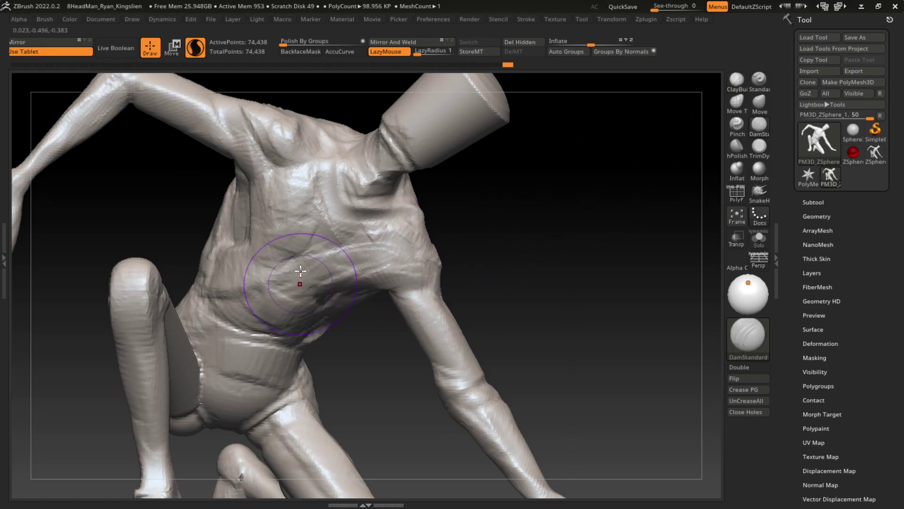
{"action": "mouse_move", "coordinate": [329, 226]}
{"action": "left_mouse_down"}
{"action": "mouse_move", "coordinate": [263, 264]}
{"action": "mouse_move", "coordinate": [287, 276]}
{"action": "left_mouse_up"}
{"action": "key", "text": "b"}
{"action": "key", "text": "c"}
{"action": "key", "text": "b"}
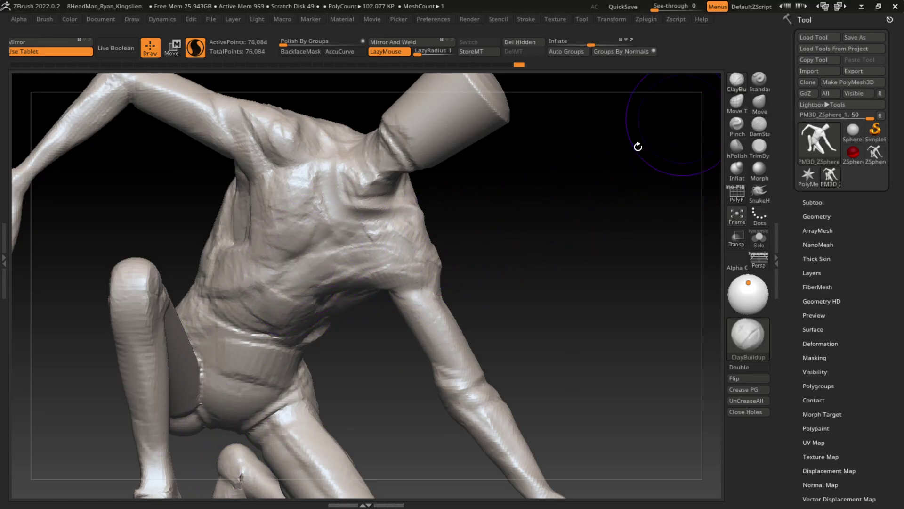
{"action": "mouse_move", "coordinate": [265, 317]}
{"action": "left_mouse_down"}
{"action": "mouse_move", "coordinate": [264, 306]}
{"action": "mouse_move", "coordinate": [281, 303]}
{"action": "mouse_move", "coordinate": [289, 330]}
{"action": "left_mouse_up"}
{"action": "key", "text": "b"}
{"action": "key", "text": "d"}
{"action": "key", "text": "s"}
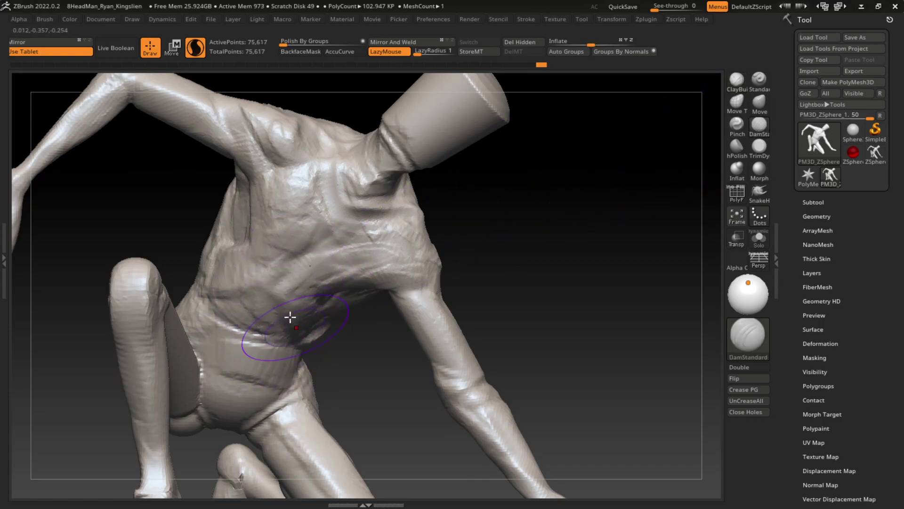
{"action": "left_click_drag", "start_coordinate": [226, 282], "coordinate": [268, 298]}
- Build up clay on the chest, belly, left torso side and lower belly
{"action": "key", "text": "b"}
{"action": "key", "text": "c"}
{"action": "key", "text": "b"}
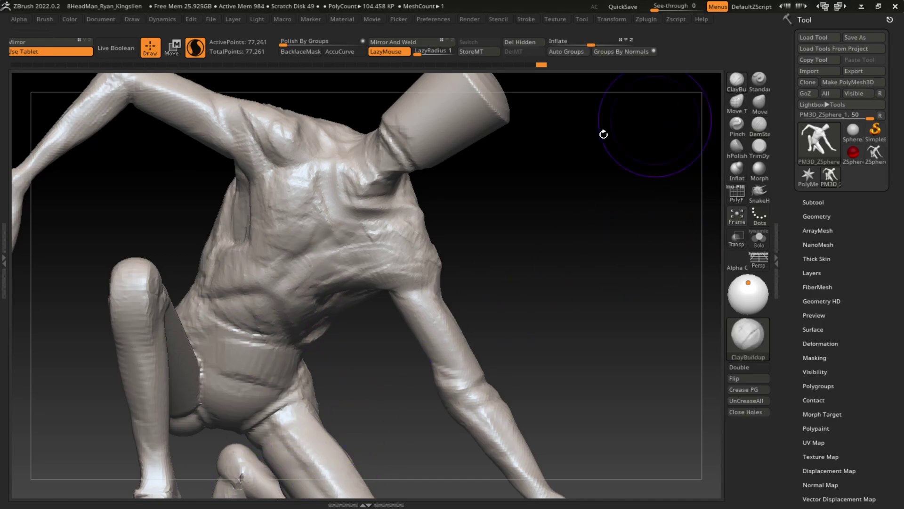
{"action": "left_click_drag", "start_coordinate": [301, 222], "coordinate": [217, 264]}
{"action": "mouse_move", "coordinate": [203, 226]}
{"action": "left_mouse_down"}
{"action": "mouse_move", "coordinate": [246, 312]}
{"action": "mouse_move", "coordinate": [192, 269]}
{"action": "mouse_move", "coordinate": [202, 236]}
{"action": "left_mouse_up"}
{"action": "left_click_drag", "start_coordinate": [301, 212], "coordinate": [299, 359]}
{"action": "mouse_move", "coordinate": [254, 325]}
{"action": "left_mouse_down"}
{"action": "mouse_move", "coordinate": [205, 287]}
{"action": "mouse_move", "coordinate": [212, 258]}
{"action": "mouse_move", "coordinate": [202, 222]}
{"action": "mouse_move", "coordinate": [219, 273]}
{"action": "left_mouse_up"}
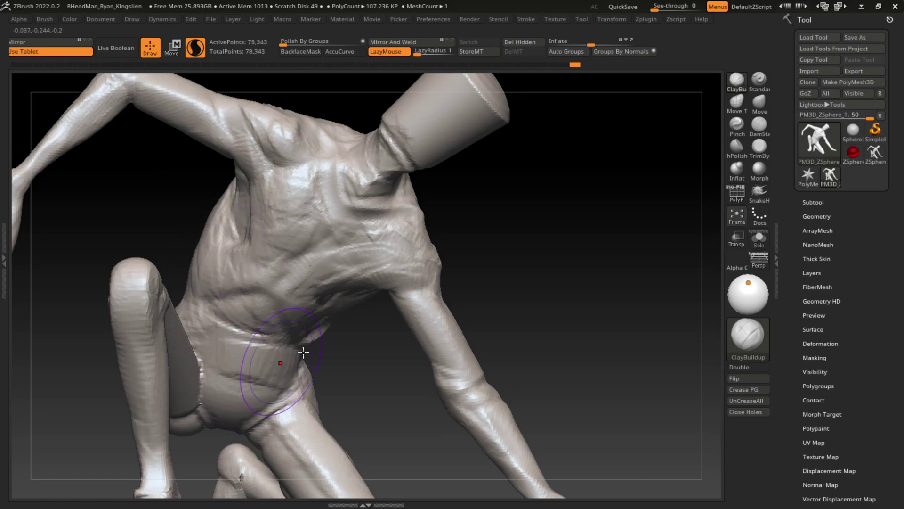
{"action": "mouse_move", "coordinate": [283, 409]}
{"action": "left_mouse_down"}
{"action": "mouse_move", "coordinate": [302, 333]}
{"action": "mouse_move", "coordinate": [212, 339]}
{"action": "mouse_move", "coordinate": [279, 383]}
{"action": "mouse_move", "coordinate": [242, 413]}
{"action": "mouse_move", "coordinate": [207, 405]}
{"action": "left_mouse_up"}
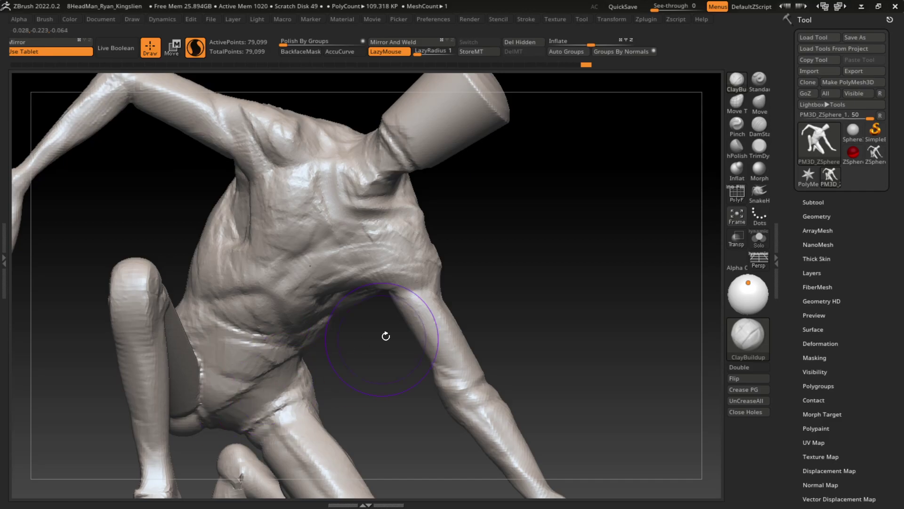
{"action": "key", "text": "b"}
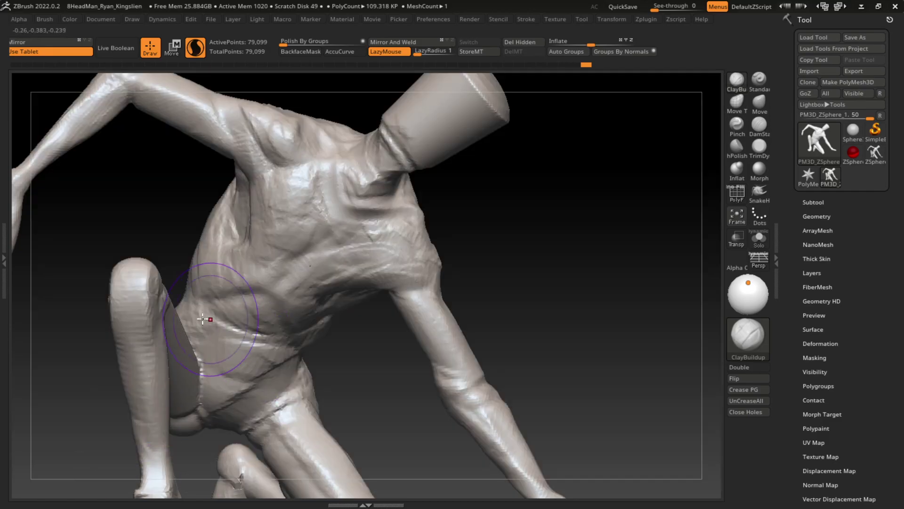
- Sculpt and smooth the hip and inner-thigh crease, filling the thigh-torso gap
{"action": "mouse_move", "coordinate": [202, 313]}
{"action": "left_mouse_down"}
{"action": "mouse_move", "coordinate": [197, 334]}
{"action": "mouse_move", "coordinate": [284, 356]}
{"action": "mouse_move", "coordinate": [292, 347]}
{"action": "mouse_move", "coordinate": [277, 369]}
{"action": "mouse_move", "coordinate": [212, 392]}
{"action": "mouse_move", "coordinate": [226, 424]}
{"action": "mouse_move", "coordinate": [242, 415]}
{"action": "mouse_move", "coordinate": [228, 430]}
{"action": "mouse_move", "coordinate": [215, 413]}
{"action": "mouse_move", "coordinate": [218, 421]}
{"action": "mouse_move", "coordinate": [266, 406]}
{"action": "mouse_move", "coordinate": [242, 414]}
{"action": "left_mouse_up"}
{"action": "mouse_move", "coordinate": [182, 430]}
{"action": "left_mouse_down"}
{"action": "mouse_move", "coordinate": [182, 448]}
{"action": "mouse_move", "coordinate": [193, 437]}
{"action": "left_mouse_up"}
{"action": "mouse_move", "coordinate": [190, 471]}
{"action": "left_mouse_down"}
{"action": "mouse_move", "coordinate": [188, 418]}
{"action": "mouse_move", "coordinate": [156, 461]}
{"action": "mouse_move", "coordinate": [174, 382]}
{"action": "mouse_move", "coordinate": [177, 400]}
{"action": "left_mouse_up"}
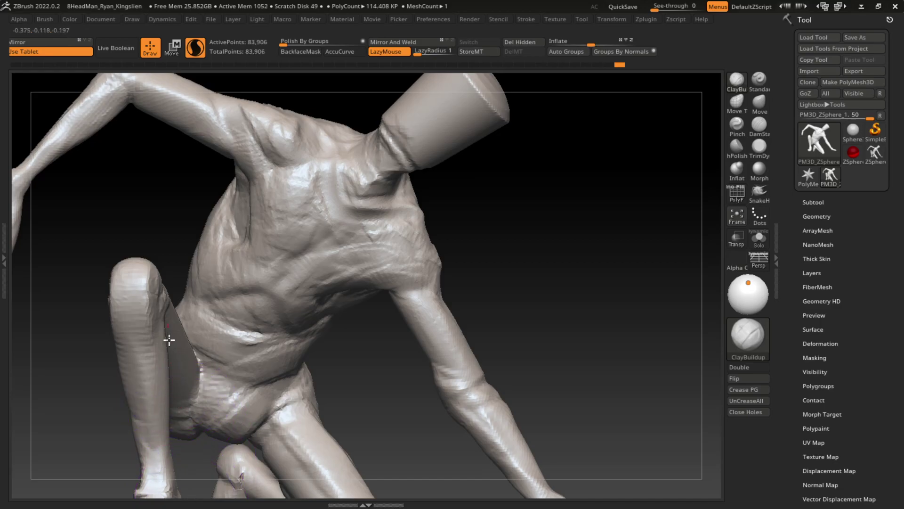
{"action": "mouse_move", "coordinate": [169, 340]}
{"action": "left_mouse_down"}
{"action": "mouse_move", "coordinate": [178, 367]}
{"action": "mouse_move", "coordinate": [162, 329]}
{"action": "mouse_move", "coordinate": [149, 376]}
{"action": "mouse_move", "coordinate": [166, 390]}
{"action": "mouse_move", "coordinate": [174, 367]}
{"action": "mouse_move", "coordinate": [155, 323]}
{"action": "mouse_move", "coordinate": [189, 398]}
{"action": "left_mouse_up"}
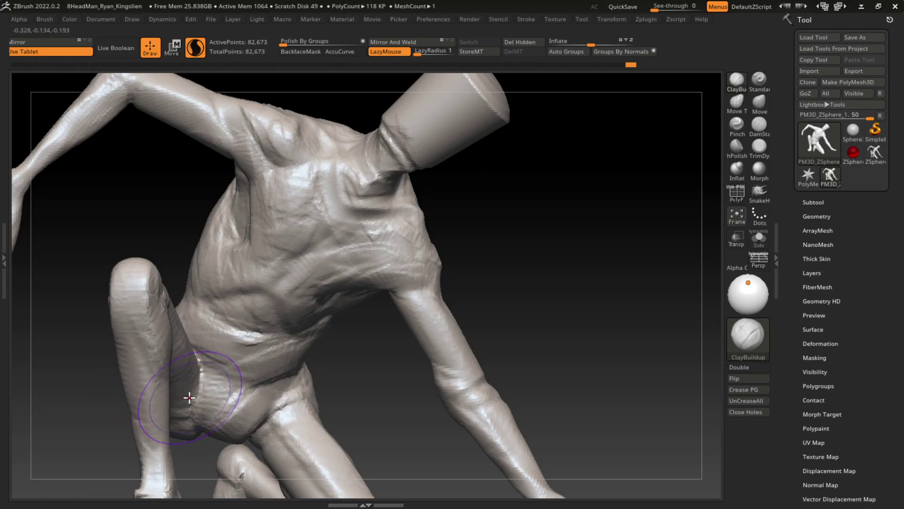
{"action": "left_click_drag", "start_coordinate": [438, 330], "coordinate": [485, 264]}
{"action": "mouse_move", "coordinate": [162, 344]}
{"action": "left_mouse_down", "text": "shift"}
{"action": "mouse_move", "coordinate": [209, 346]}
{"action": "mouse_move", "coordinate": [179, 311]}
{"action": "mouse_move", "coordinate": [241, 378]}
{"action": "mouse_move", "coordinate": [555, 238]}
{"action": "left_mouse_up", "text": "shift"}
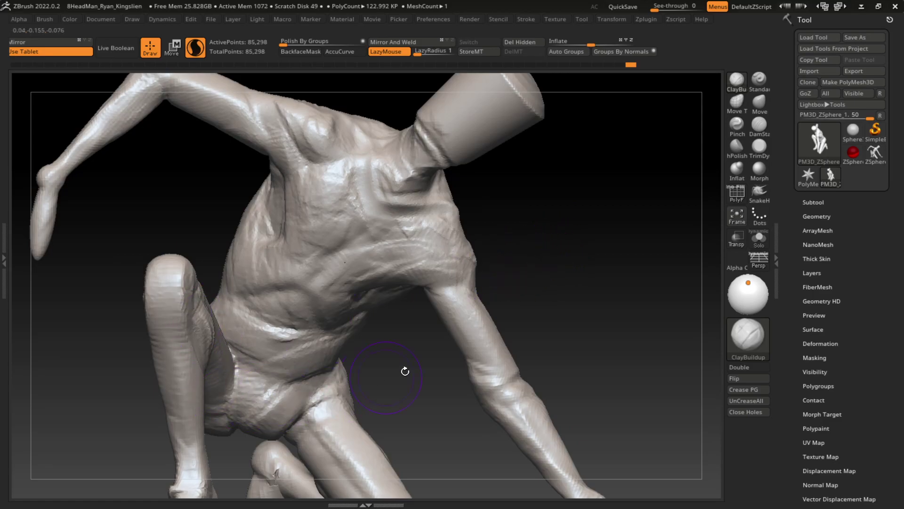
- Smooth the inner leg contour, notch the inner ankle and shape the foot sole
{"action": "mouse_move", "coordinate": [404, 369]}
{"action": "left_mouse_down"}
{"action": "mouse_move", "coordinate": [537, 270]}
{"action": "mouse_move", "coordinate": [303, 363]}
{"action": "mouse_move", "coordinate": [245, 347]}
{"action": "left_mouse_up"}
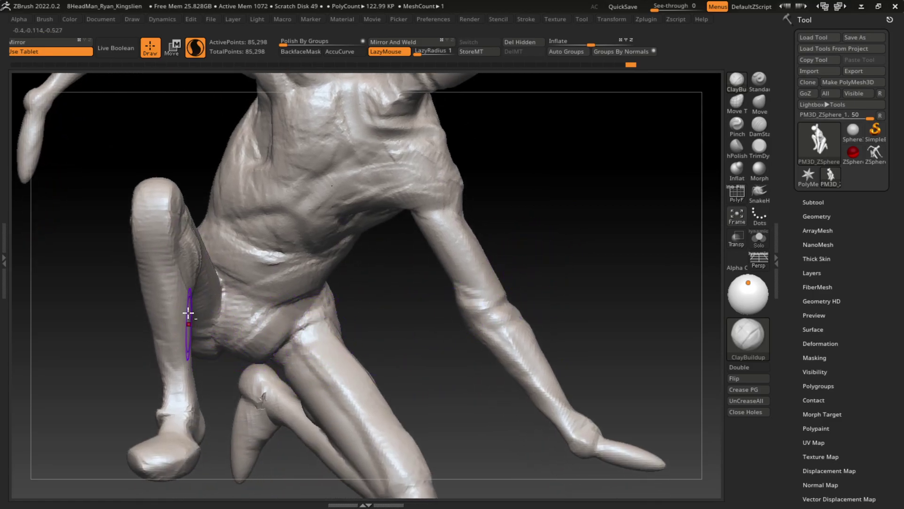
{"action": "mouse_move", "coordinate": [188, 322]}
{"action": "left_mouse_down", "text": "shift"}
{"action": "mouse_move", "coordinate": [203, 382]}
{"action": "mouse_move", "coordinate": [188, 310]}
{"action": "mouse_move", "coordinate": [200, 426]}
{"action": "left_mouse_up", "text": "shift"}
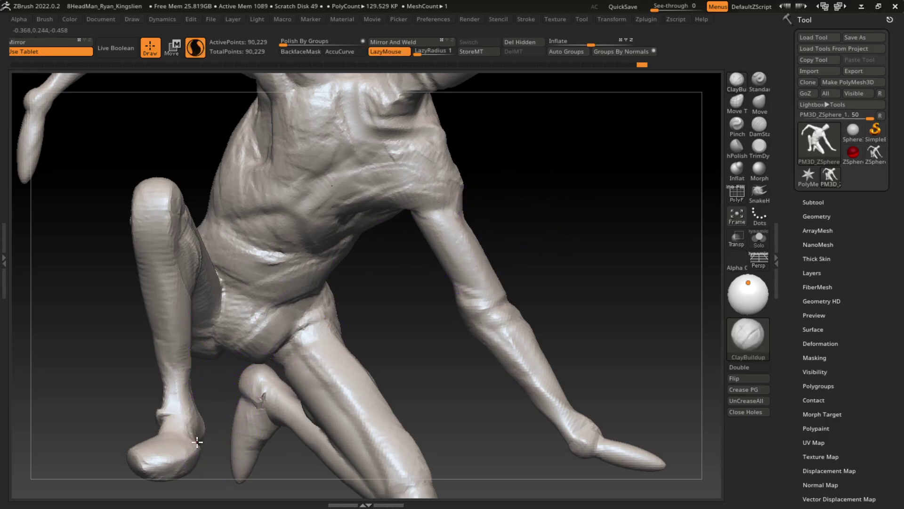
{"action": "left_click_drag", "start_coordinate": [158, 417], "coordinate": [155, 424]}
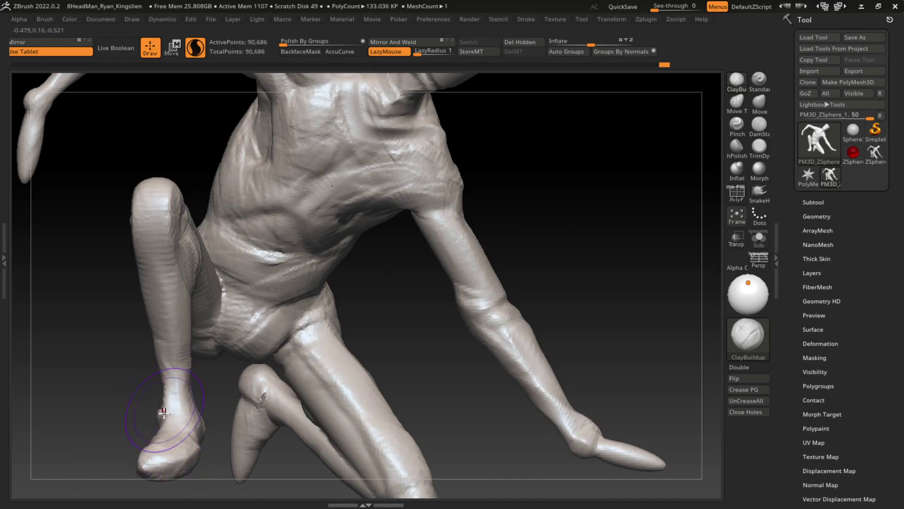
{"action": "left_click_drag", "start_coordinate": [179, 474], "coordinate": [161, 481]}
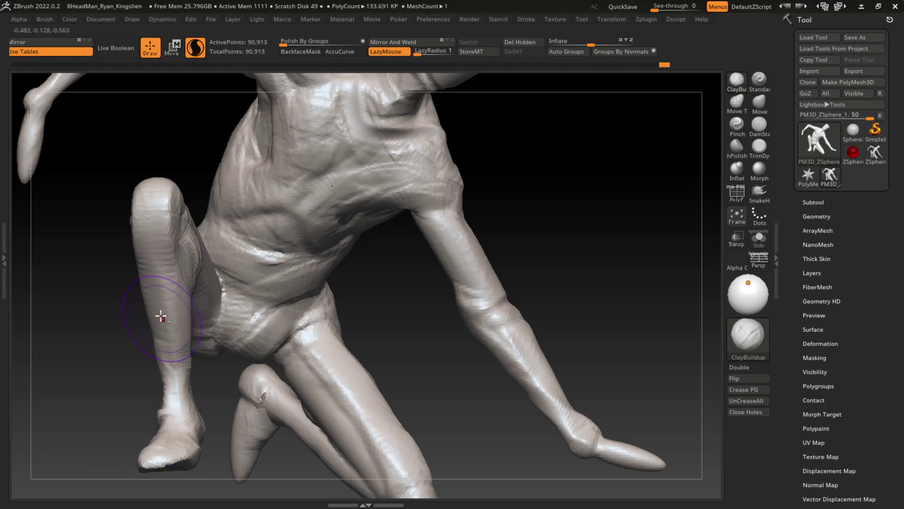
- Build up the shin and thigh surfaces with ClayBuildup strokes
{"action": "left_click_drag", "start_coordinate": [161, 317], "coordinate": [151, 361]}
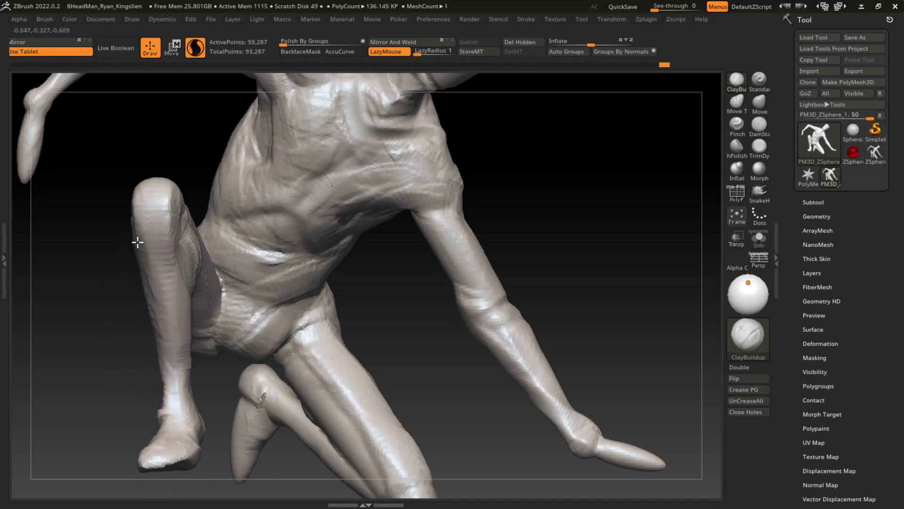
{"action": "mouse_move", "coordinate": [113, 315]}
{"action": "left_mouse_down", "text": "alt"}
{"action": "mouse_move", "coordinate": [109, 256]}
{"action": "mouse_move", "coordinate": [118, 259]}
{"action": "mouse_move", "coordinate": [111, 268]}
{"action": "mouse_move", "coordinate": [97, 240]}
{"action": "left_mouse_up", "text": "alt"}
{"action": "mouse_move", "coordinate": [510, 194]}
{"action": "left_mouse_down"}
{"action": "mouse_move", "coordinate": [508, 210]}
{"action": "mouse_move", "coordinate": [564, 168]}
{"action": "left_mouse_up"}
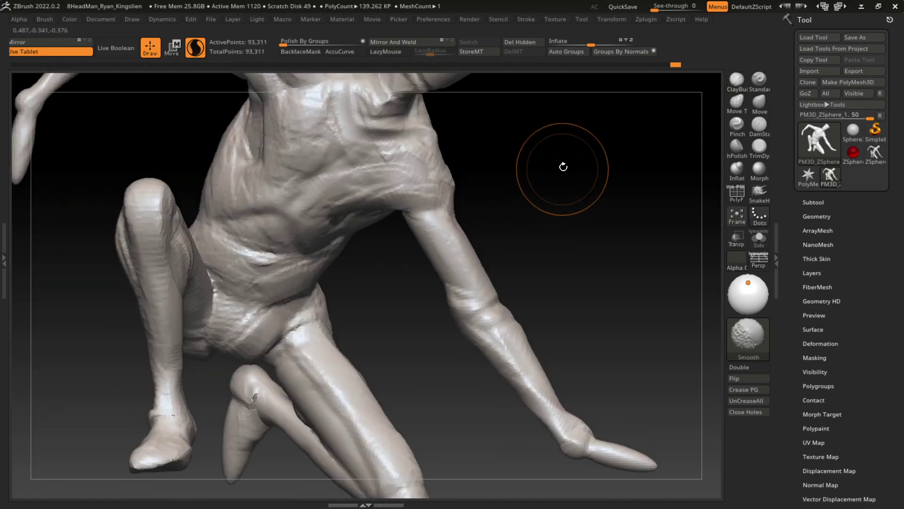
{"action": "mouse_move", "coordinate": [181, 212]}
{"action": "left_mouse_down"}
{"action": "mouse_move", "coordinate": [131, 253]}
{"action": "mouse_move", "coordinate": [141, 323]}
{"action": "mouse_move", "coordinate": [131, 262]}
{"action": "mouse_move", "coordinate": [141, 198]}
{"action": "mouse_move", "coordinate": [160, 197]}
{"action": "mouse_move", "coordinate": [151, 383]}
{"action": "mouse_move", "coordinate": [196, 377]}
{"action": "left_mouse_up"}
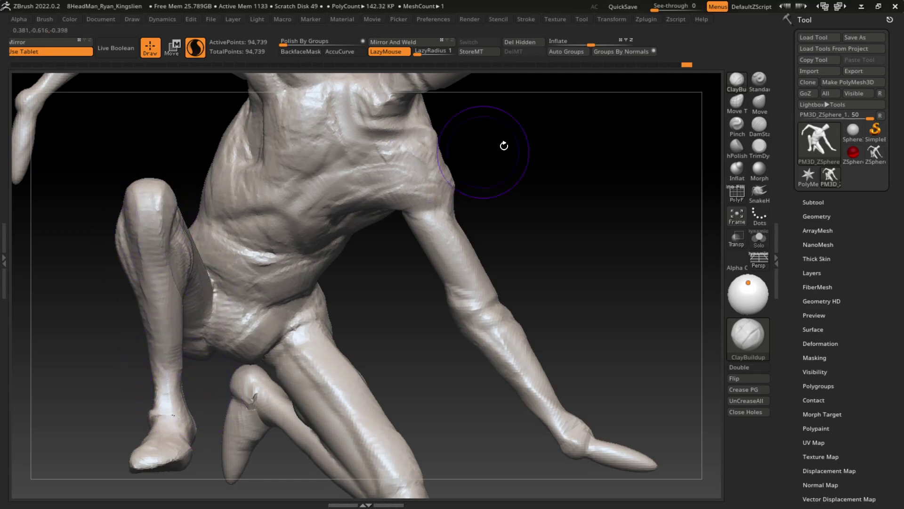
{"action": "mouse_move", "coordinate": [503, 146]}
{"action": "left_mouse_down"}
{"action": "mouse_move", "coordinate": [213, 221]}
{"action": "mouse_move", "coordinate": [200, 196]}
{"action": "mouse_move", "coordinate": [240, 245]}
{"action": "left_mouse_up"}
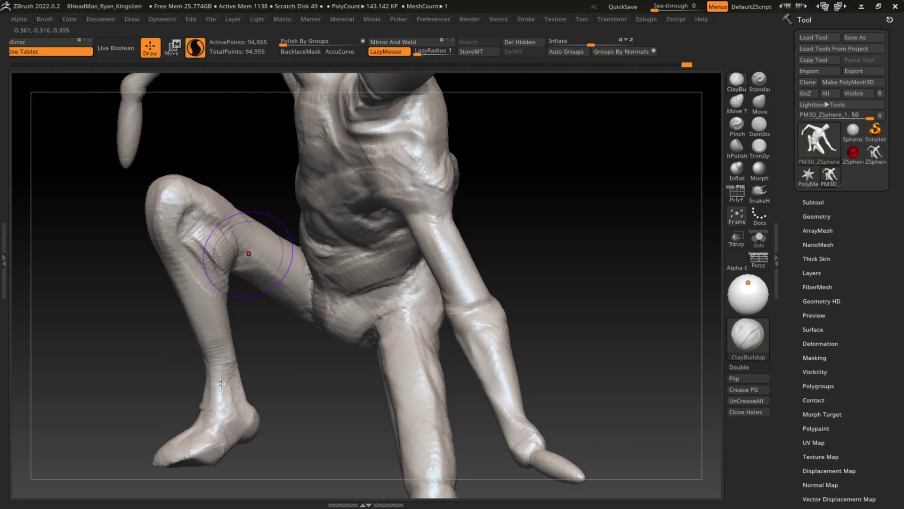
- Build up the knee and leg, then carve a DamStandard crease into the hooked foot tip
{"action": "mouse_move", "coordinate": [254, 183]}
{"action": "left_mouse_down"}
{"action": "mouse_move", "coordinate": [423, 329]}
{"action": "mouse_move", "coordinate": [556, 253]}
{"action": "left_mouse_up"}
{"action": "mouse_move", "coordinate": [404, 368]}
{"action": "left_mouse_down"}
{"action": "mouse_move", "coordinate": [403, 323]}
{"action": "mouse_move", "coordinate": [314, 305]}
{"action": "mouse_move", "coordinate": [306, 317]}
{"action": "mouse_move", "coordinate": [329, 323]}
{"action": "mouse_move", "coordinate": [356, 347]}
{"action": "mouse_move", "coordinate": [313, 313]}
{"action": "mouse_move", "coordinate": [398, 391]}
{"action": "mouse_move", "coordinate": [358, 330]}
{"action": "mouse_move", "coordinate": [414, 410]}
{"action": "mouse_move", "coordinate": [416, 439]}
{"action": "mouse_move", "coordinate": [332, 315]}
{"action": "mouse_move", "coordinate": [383, 374]}
{"action": "mouse_move", "coordinate": [317, 322]}
{"action": "mouse_move", "coordinate": [397, 407]}
{"action": "mouse_move", "coordinate": [408, 448]}
{"action": "mouse_move", "coordinate": [399, 484]}
{"action": "left_mouse_up"}
{"action": "mouse_move", "coordinate": [469, 442]}
{"action": "left_mouse_down"}
{"action": "mouse_move", "coordinate": [434, 423]}
{"action": "mouse_move", "coordinate": [448, 450]}
{"action": "mouse_move", "coordinate": [400, 496]}
{"action": "left_mouse_up"}
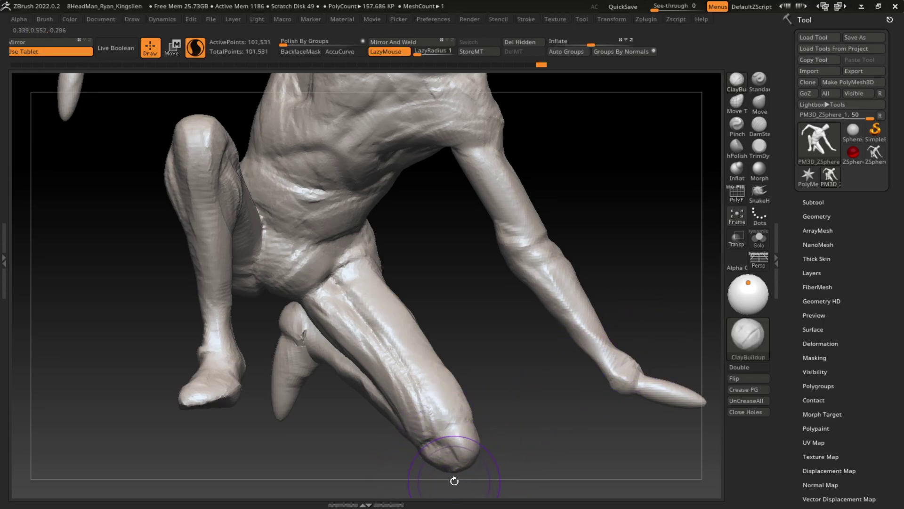
{"action": "left_click", "coordinate": [757, 128]}
{"action": "left_click_drag", "start_coordinate": [454, 465], "coordinate": [458, 463]}
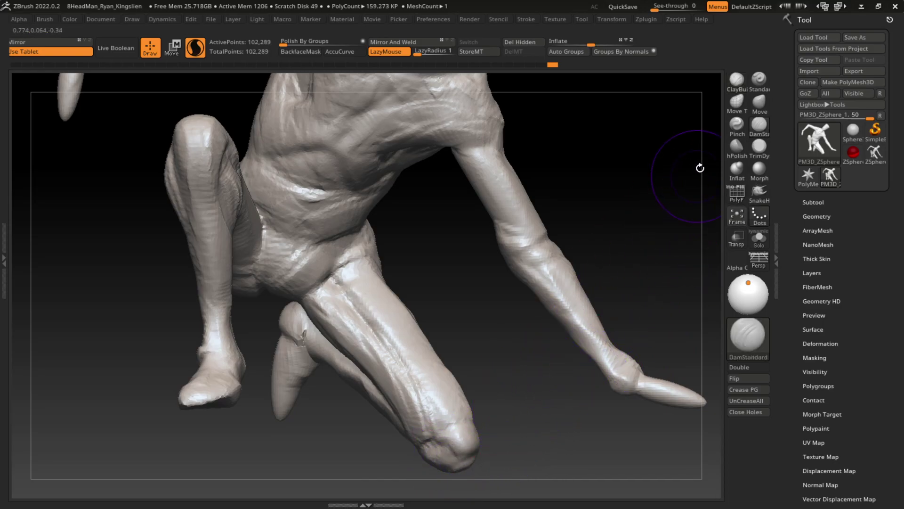
- Build up and smooth ridges along the thigh with LazyMouse on, then zoom out
{"action": "left_click", "coordinate": [737, 81]}
{"action": "left_click_drag", "start_coordinate": [384, 283], "coordinate": [475, 379]}
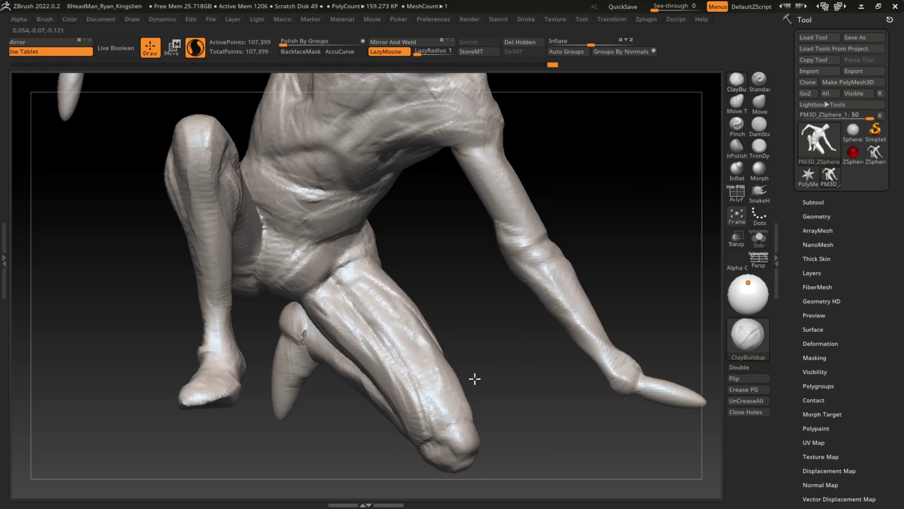
{"action": "left_click_drag", "start_coordinate": [407, 293], "coordinate": [454, 363]}
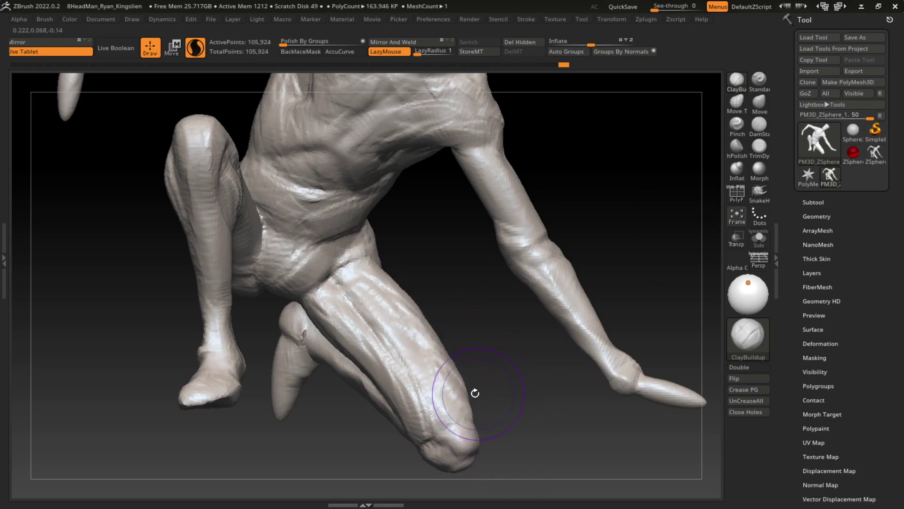
{"action": "left_click_drag", "start_coordinate": [470, 394], "coordinate": [434, 365], "text": "shift"}
{"action": "key", "text": "l"}
{"action": "left_click_drag", "start_coordinate": [358, 263], "coordinate": [471, 424]}
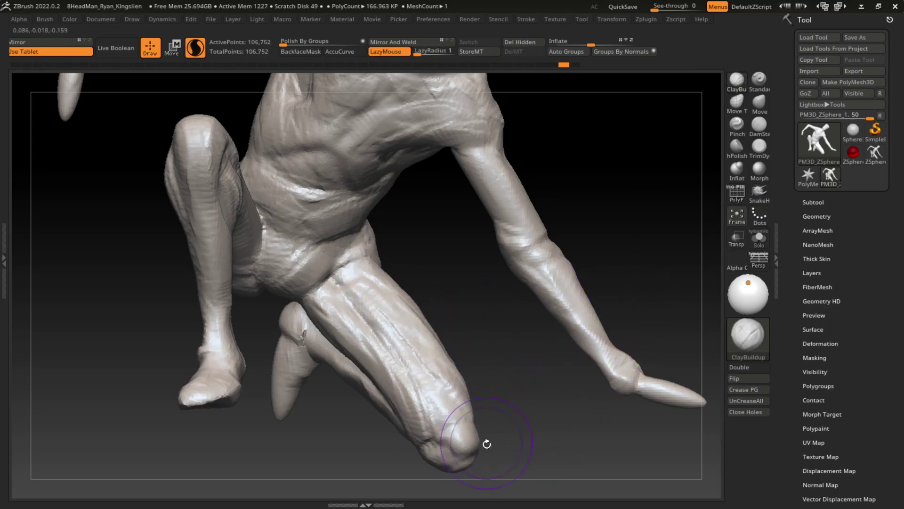
{"action": "mouse_move", "coordinate": [589, 306]}
{"action": "left_mouse_down"}
{"action": "mouse_move", "coordinate": [558, 210]}
{"action": "mouse_move", "coordinate": [579, 309]}
{"action": "mouse_move", "coordinate": [551, 325]}
{"action": "left_mouse_up"}
{"action": "key", "text": "s"}
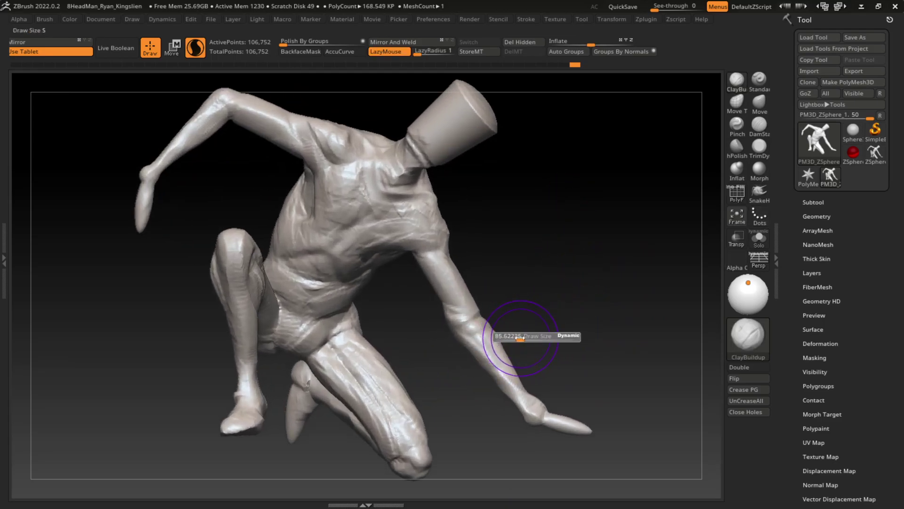
- Carve into the forearm with DamStandard and re-sculpt it with ClayBuildup
{"action": "left_click", "coordinate": [760, 125]}
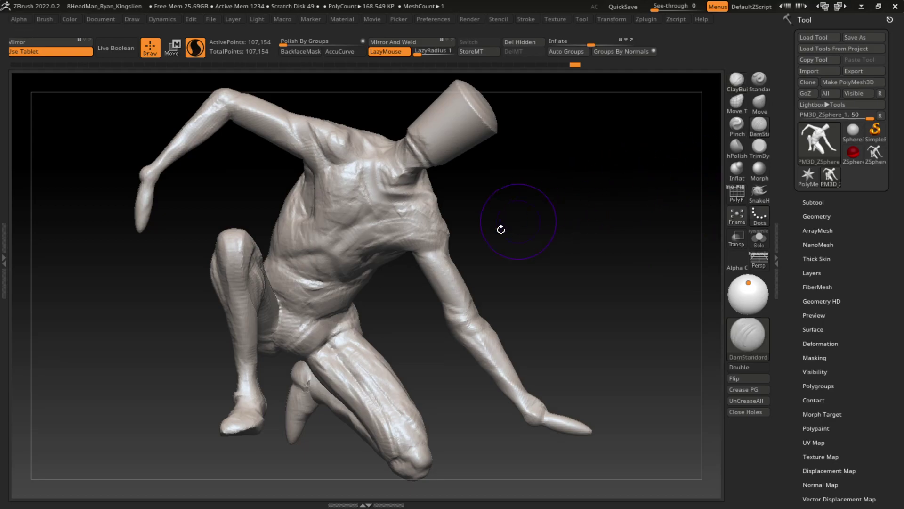
{"action": "left_click_drag", "start_coordinate": [419, 275], "coordinate": [457, 278]}
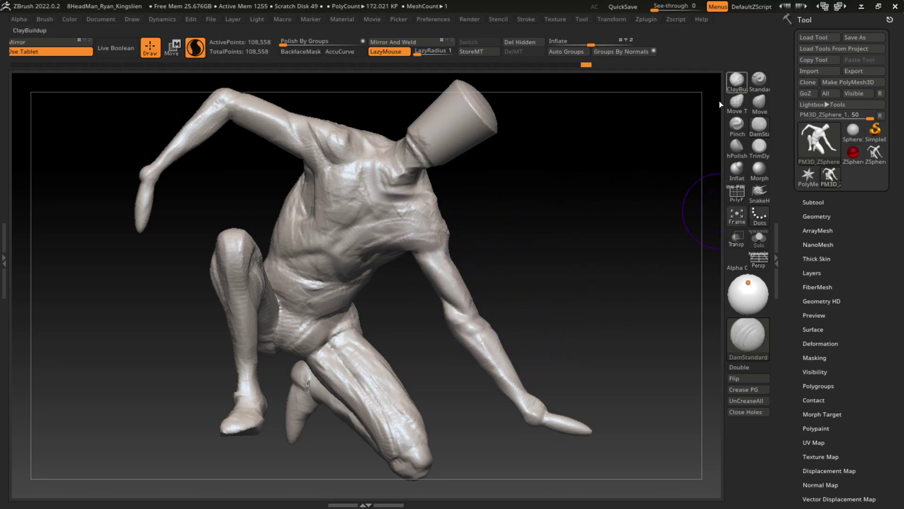
{"action": "mouse_move", "coordinate": [489, 351]}
{"action": "left_mouse_down"}
{"action": "mouse_move", "coordinate": [468, 366]}
{"action": "mouse_move", "coordinate": [437, 354]}
{"action": "mouse_move", "coordinate": [464, 325]}
{"action": "left_mouse_up"}
{"action": "left_click", "coordinate": [738, 83]}
{"action": "mouse_move", "coordinate": [501, 267]}
{"action": "left_mouse_down"}
{"action": "mouse_move", "coordinate": [488, 298]}
{"action": "mouse_move", "coordinate": [509, 339]}
{"action": "left_mouse_up"}
{"action": "left_click_drag", "start_coordinate": [568, 329], "coordinate": [499, 334]}
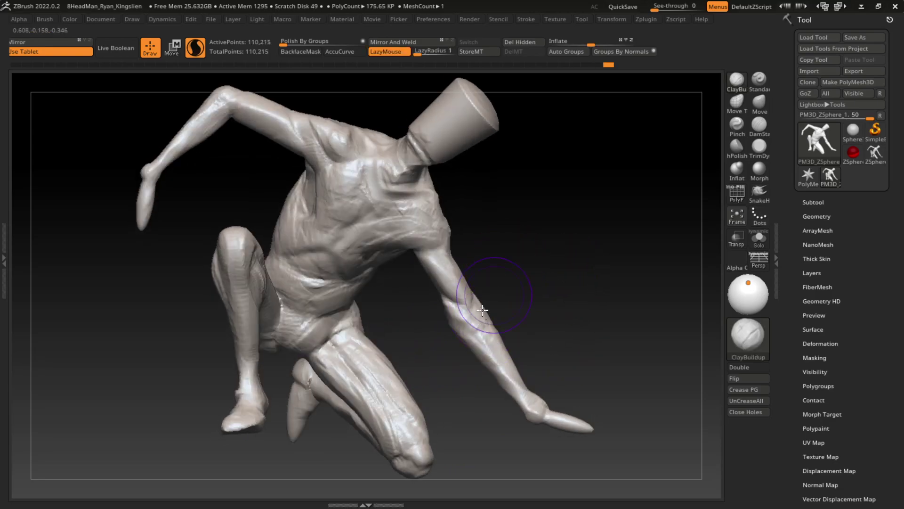
- Carve a groove along the forearm toward the hand and flatten the wrist with TrimDynamic
{"action": "left_click", "coordinate": [765, 128]}
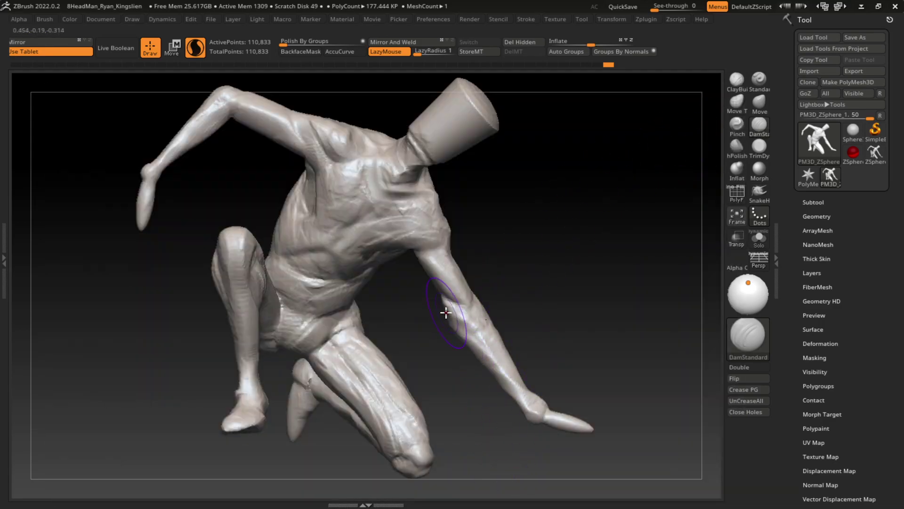
{"action": "mouse_move", "coordinate": [445, 312]}
{"action": "left_mouse_down"}
{"action": "mouse_move", "coordinate": [521, 411]}
{"action": "mouse_move", "coordinate": [560, 430]}
{"action": "left_mouse_up"}
{"action": "left_click", "coordinate": [750, 153]}
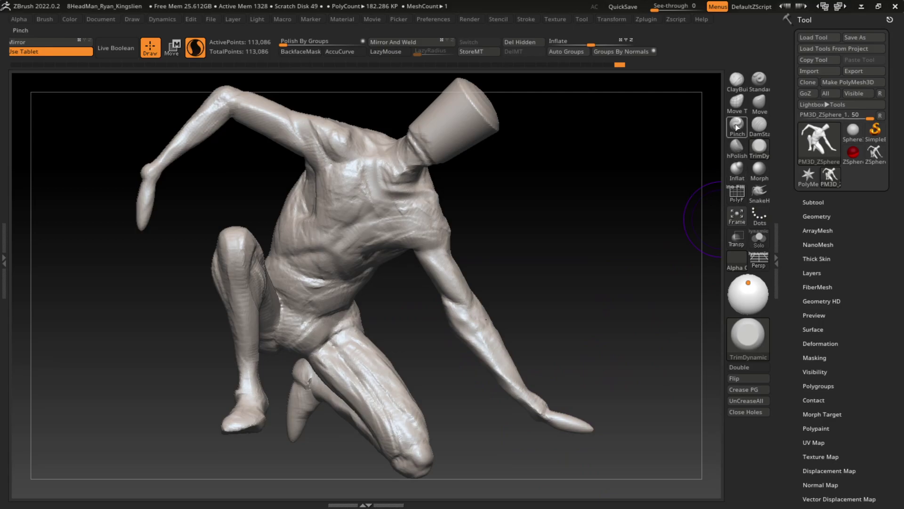
{"action": "left_click_drag", "start_coordinate": [546, 400], "coordinate": [556, 346]}
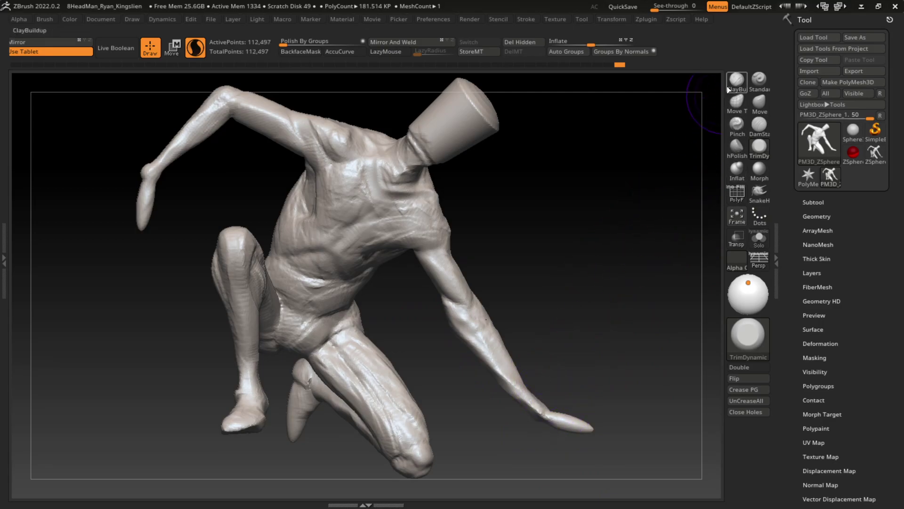
{"action": "left_click_drag", "start_coordinate": [509, 370], "coordinate": [509, 379]}
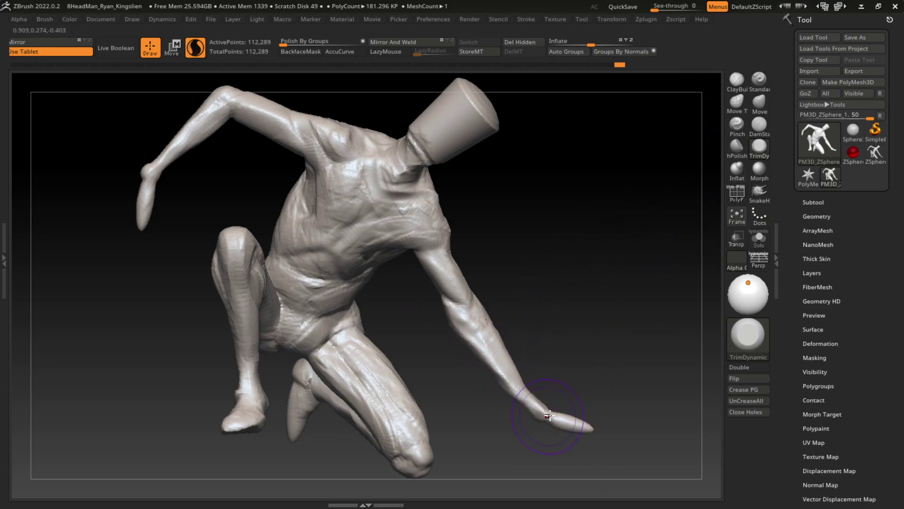
{"action": "key", "text": "b"}
{"action": "key", "text": "c"}
{"action": "key", "text": "b"}
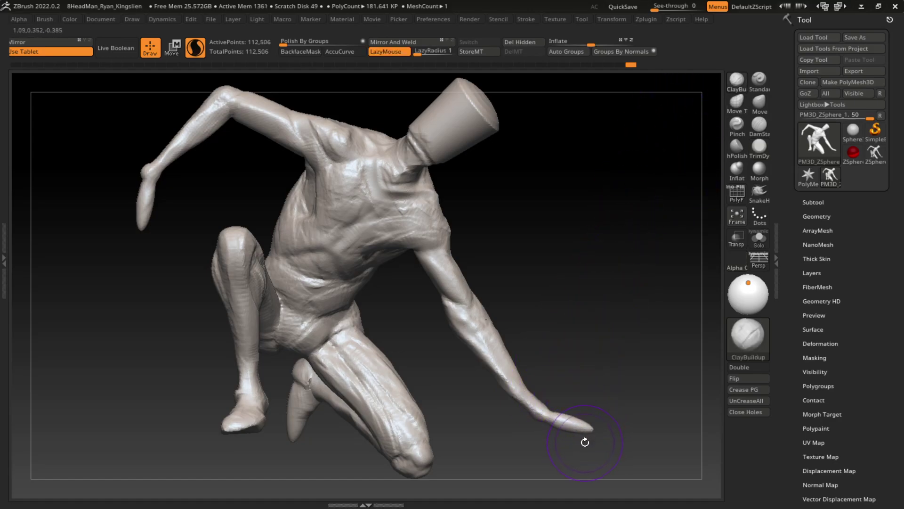
- Pull out the right hand's thumb and shape the hand with SnakeHook
{"action": "left_click", "coordinate": [760, 198]}
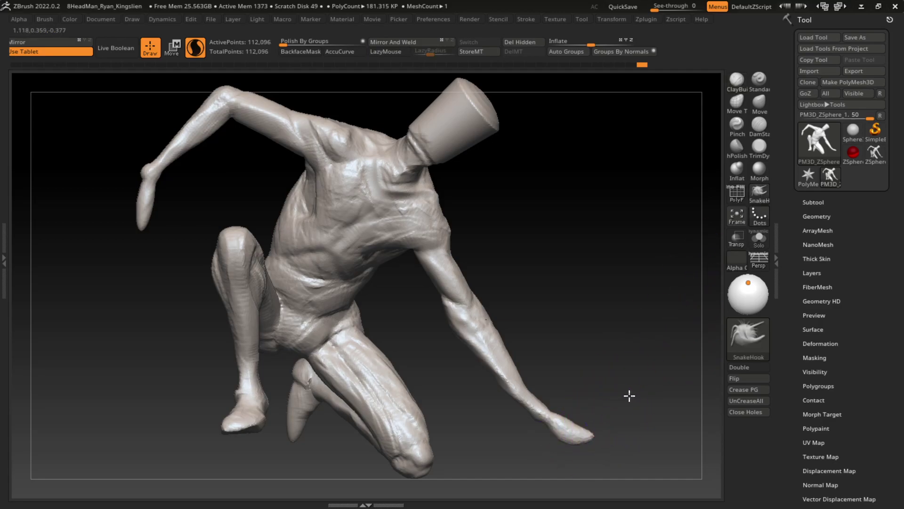
{"action": "mouse_move", "coordinate": [630, 396]}
{"action": "left_mouse_down"}
{"action": "mouse_move", "coordinate": [592, 442]}
{"action": "mouse_move", "coordinate": [586, 419]}
{"action": "mouse_move", "coordinate": [688, 374]}
{"action": "mouse_move", "coordinate": [662, 375]}
{"action": "left_mouse_up"}
{"action": "key", "text": "s"}
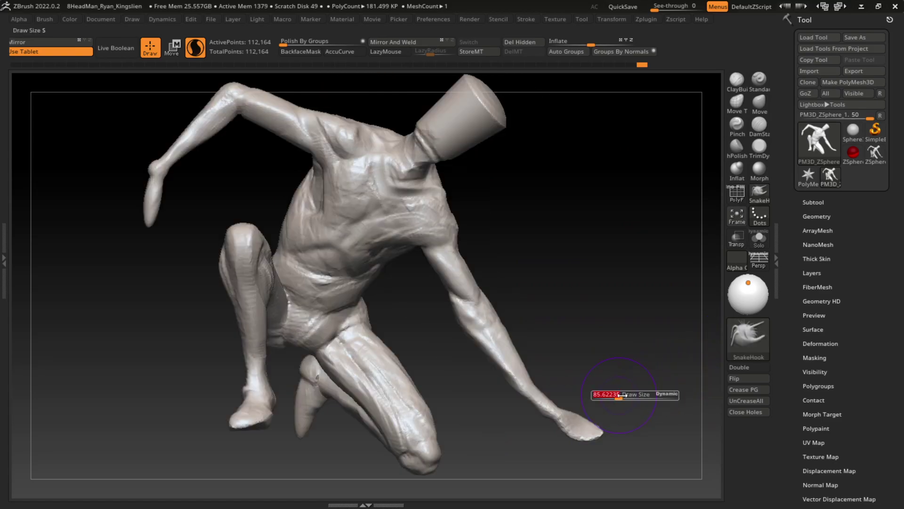
{"action": "mouse_move", "coordinate": [579, 408]}
{"action": "left_mouse_down"}
{"action": "mouse_move", "coordinate": [628, 405]}
{"action": "mouse_move", "coordinate": [575, 413]}
{"action": "left_mouse_up"}
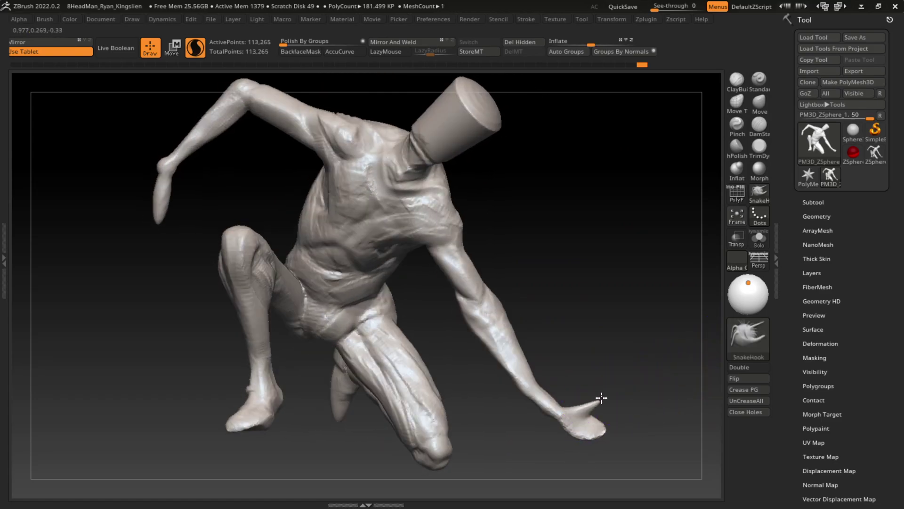
{"action": "mouse_move", "coordinate": [634, 387]}
{"action": "left_mouse_down"}
{"action": "mouse_move", "coordinate": [589, 406]}
{"action": "mouse_move", "coordinate": [650, 410]}
{"action": "left_mouse_up"}
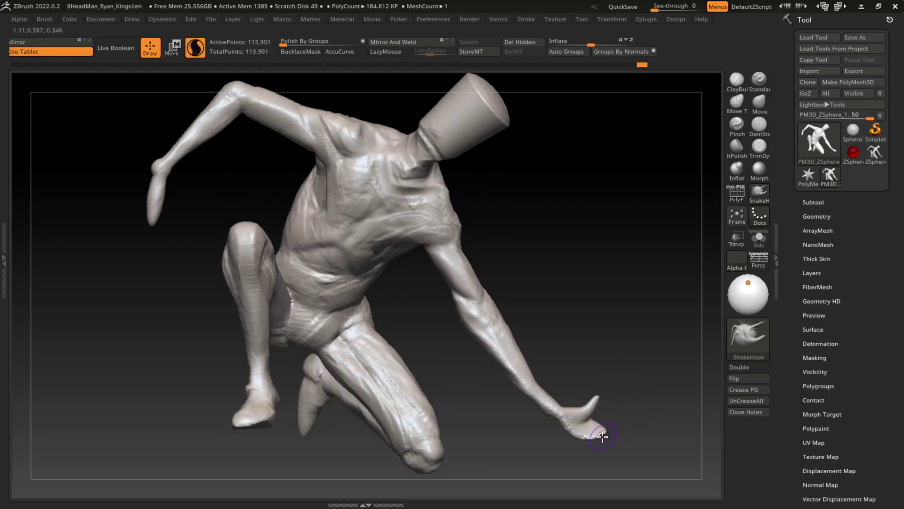
{"action": "mouse_move", "coordinate": [603, 437]}
{"action": "left_mouse_down"}
{"action": "mouse_move", "coordinate": [634, 436]}
{"action": "mouse_move", "coordinate": [620, 430]}
{"action": "left_mouse_up"}
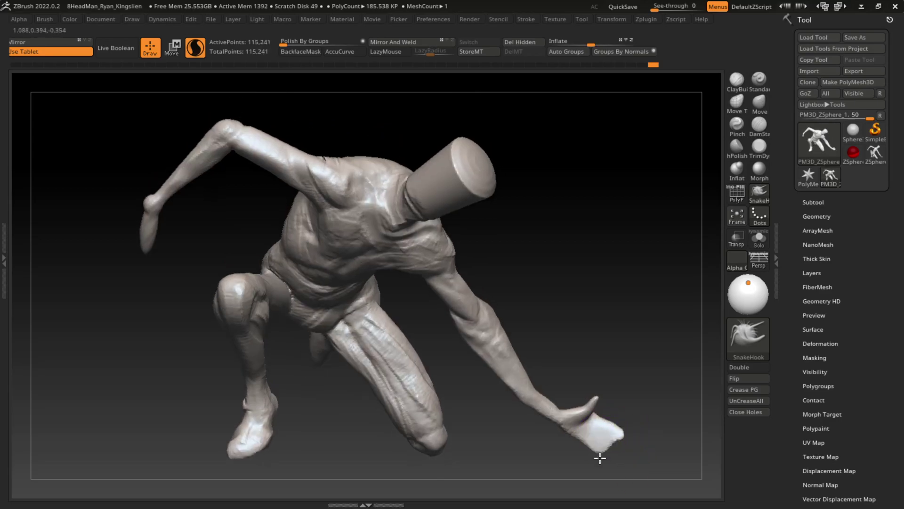
{"action": "left_click_drag", "start_coordinate": [583, 445], "coordinate": [613, 438]}
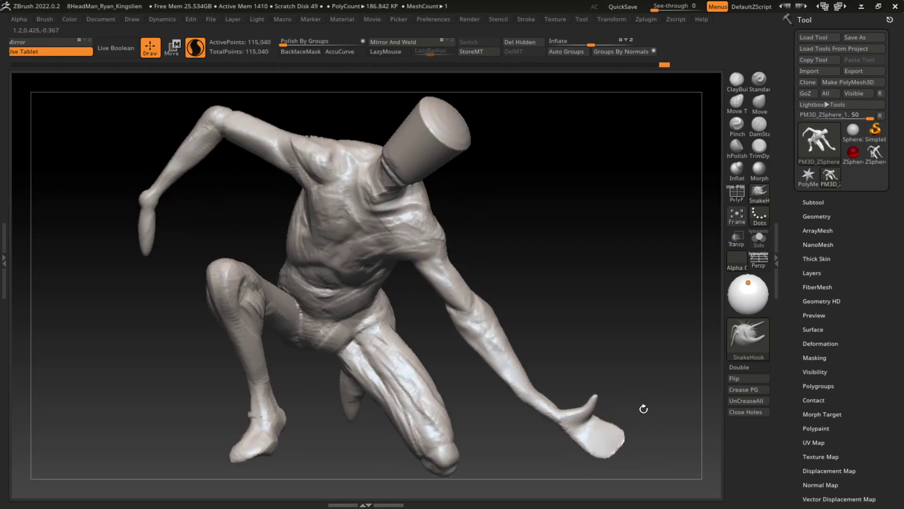
{"action": "left_click_drag", "start_coordinate": [642, 410], "coordinate": [613, 452]}
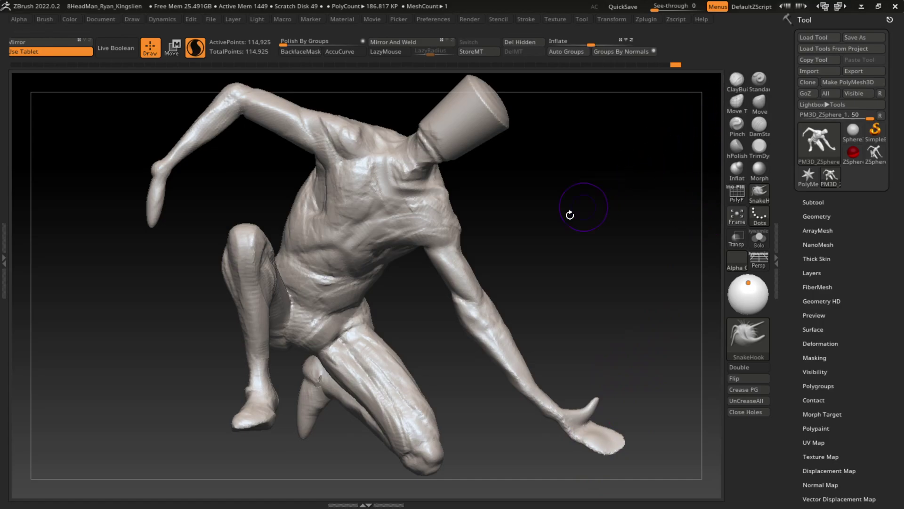
- Shape the raised left hand's fingers, then turn the figure to face forward
{"action": "left_click_drag", "start_coordinate": [570, 215], "coordinate": [614, 262]}
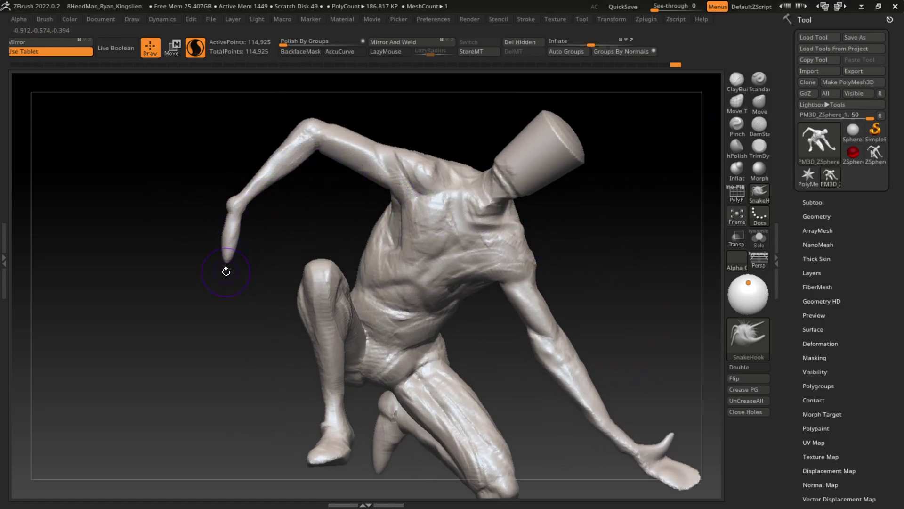
{"action": "mouse_move", "coordinate": [249, 213]}
{"action": "left_mouse_down"}
{"action": "mouse_move", "coordinate": [277, 214]}
{"action": "mouse_move", "coordinate": [249, 225]}
{"action": "mouse_move", "coordinate": [231, 270]}
{"action": "left_mouse_up"}
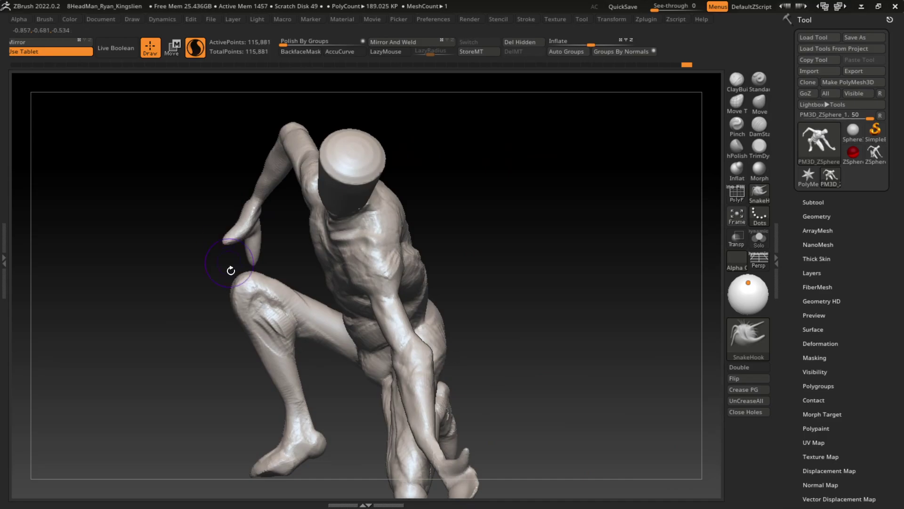
{"action": "mouse_move", "coordinate": [261, 221]}
{"action": "left_mouse_down"}
{"action": "mouse_move", "coordinate": [337, 234]}
{"action": "mouse_move", "coordinate": [278, 251]}
{"action": "mouse_move", "coordinate": [307, 228]}
{"action": "left_mouse_up"}
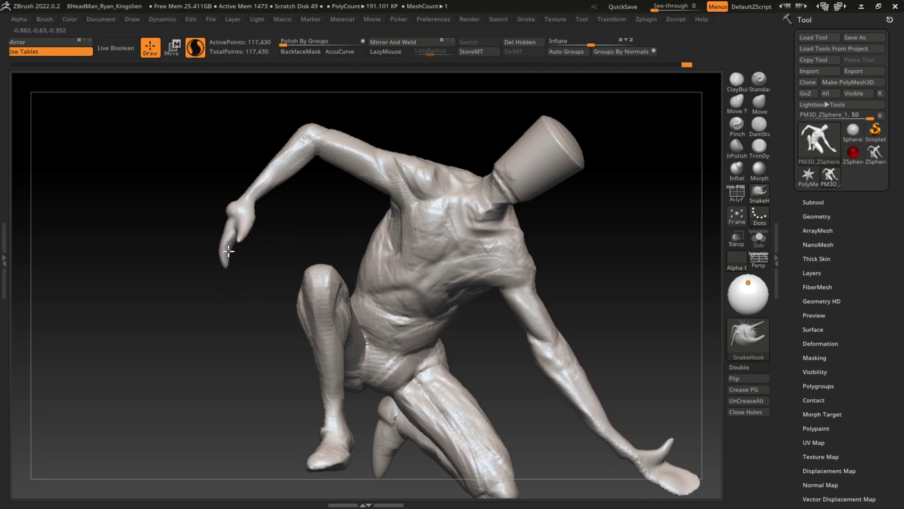
{"action": "left_click_drag", "start_coordinate": [227, 319], "coordinate": [229, 270]}
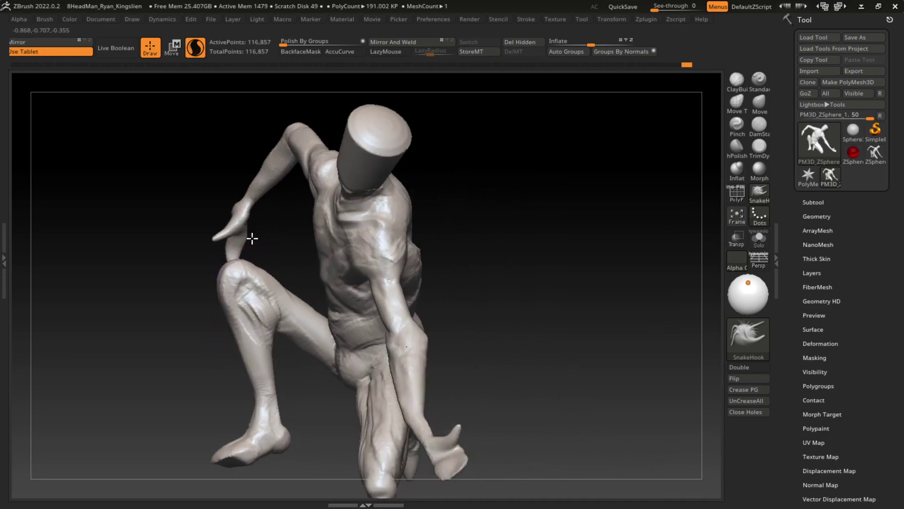
{"action": "mouse_move", "coordinate": [264, 243]}
{"action": "left_mouse_down"}
{"action": "mouse_move", "coordinate": [242, 212]}
{"action": "mouse_move", "coordinate": [221, 228]}
{"action": "mouse_move", "coordinate": [249, 255]}
{"action": "left_mouse_up"}
{"action": "mouse_move", "coordinate": [309, 264]}
{"action": "left_mouse_down"}
{"action": "mouse_move", "coordinate": [488, 258]}
{"action": "mouse_move", "coordinate": [573, 267]}
{"action": "mouse_move", "coordinate": [426, 280]}
{"action": "left_mouse_up"}
{"action": "mouse_move", "coordinate": [614, 295]}
{"action": "left_mouse_down"}
{"action": "mouse_move", "coordinate": [630, 275]}
{"action": "mouse_move", "coordinate": [595, 289]}
{"action": "mouse_move", "coordinate": [585, 275]}
{"action": "mouse_move", "coordinate": [500, 293]}
{"action": "left_mouse_up"}
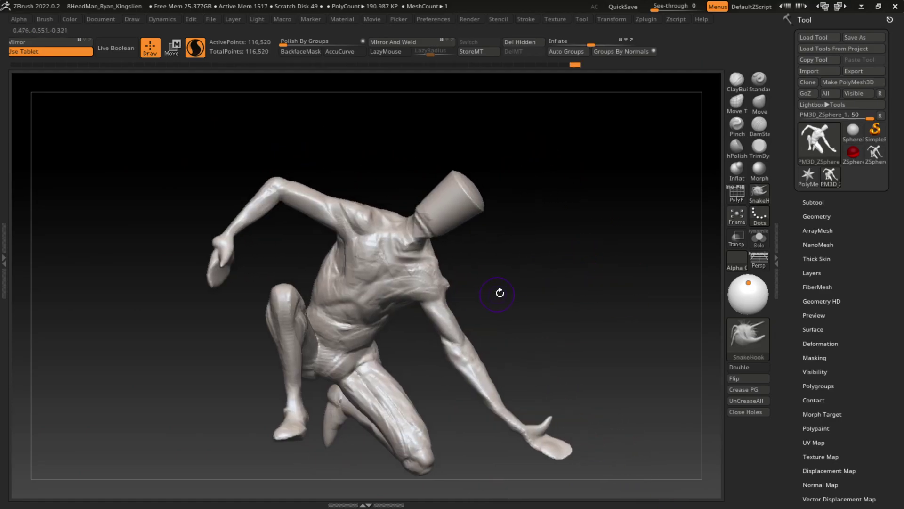
- Append a Sphere3D subtool and make it the active subtool
{"action": "left_click", "coordinate": [817, 214]}
{"action": "left_click", "coordinate": [861, 116]}
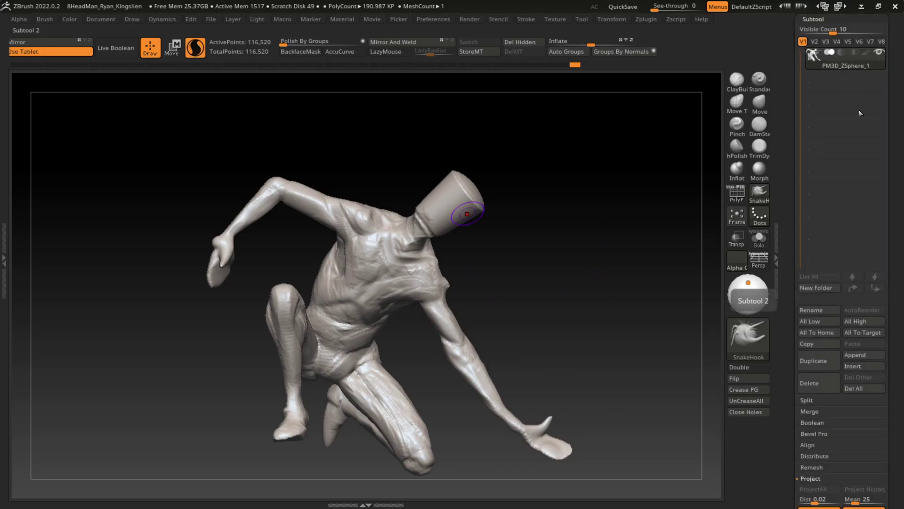
{"action": "left_click", "coordinate": [749, 339]}
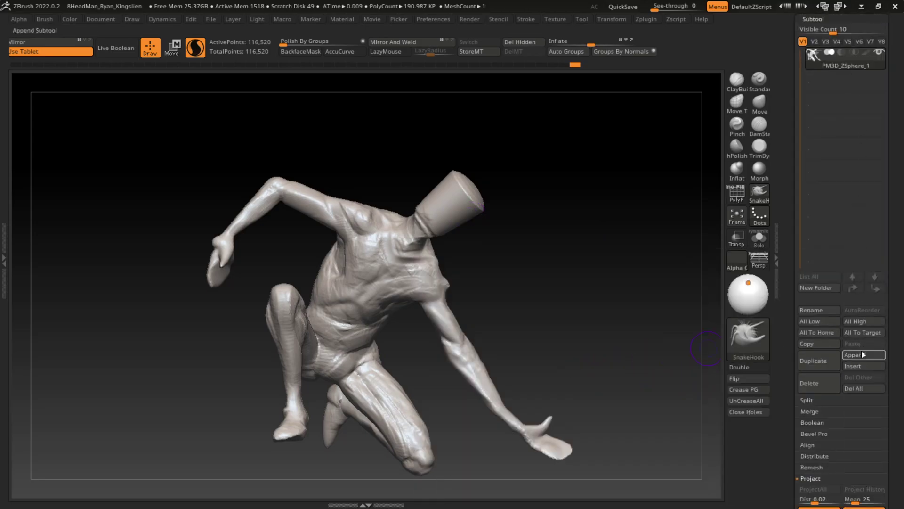
{"action": "left_click", "coordinate": [859, 355]}
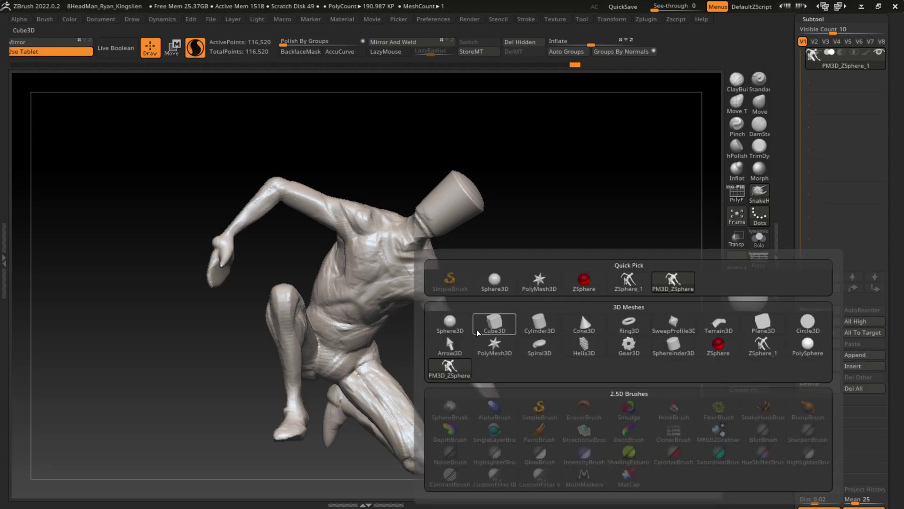
{"action": "left_click", "coordinate": [450, 324]}
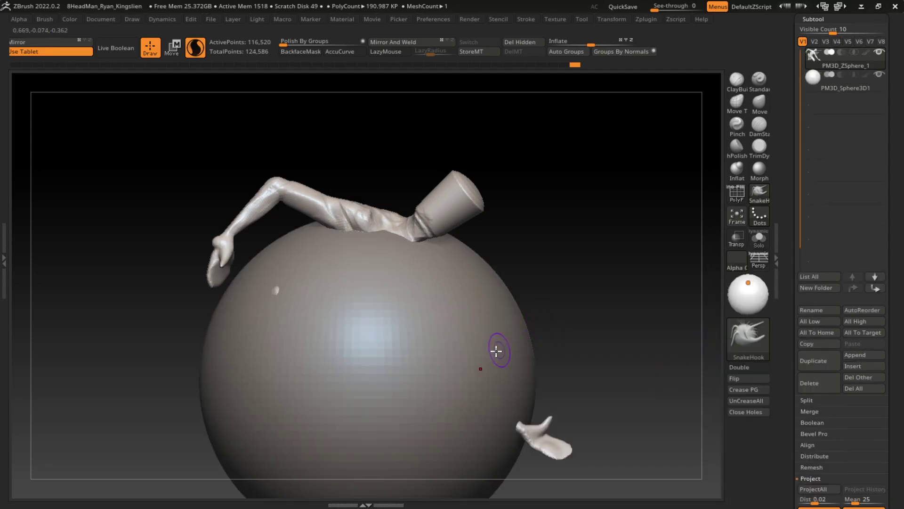
{"action": "left_click", "coordinate": [400, 464], "text": "alt"}
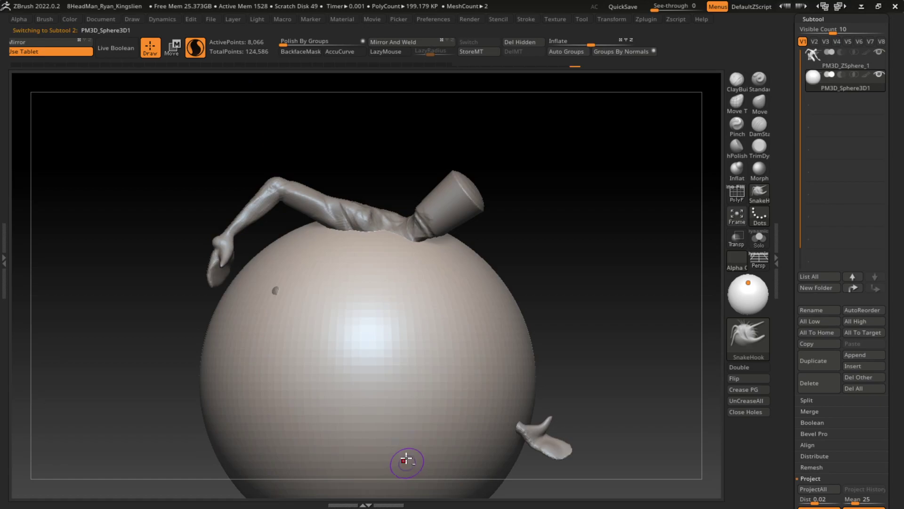
- Scale the sphere down with the Transpose gizmo and move it onto the neck at head size
{"action": "left_click", "coordinate": [173, 51]}
{"action": "left_click_drag", "start_coordinate": [368, 380], "coordinate": [367, 92]}
{"action": "left_click_drag", "start_coordinate": [367, 165], "coordinate": [384, 184]}
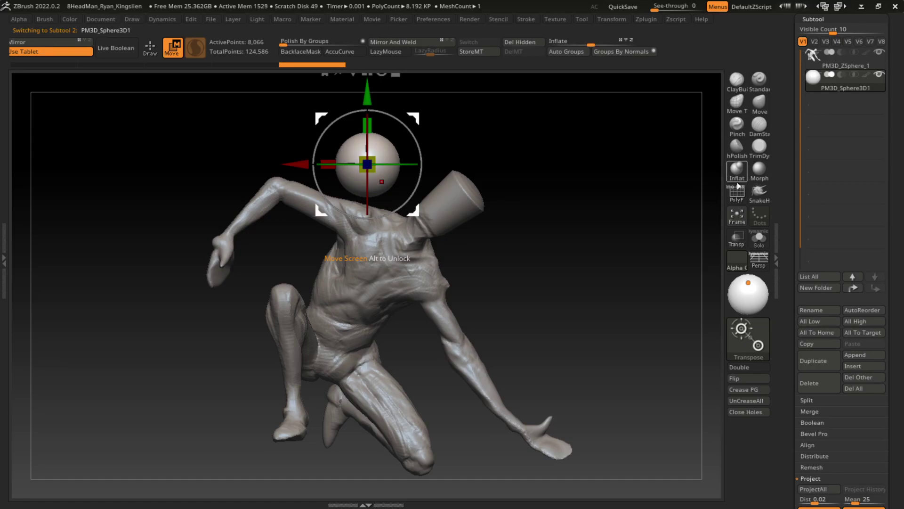
{"action": "left_click", "coordinate": [760, 192]}
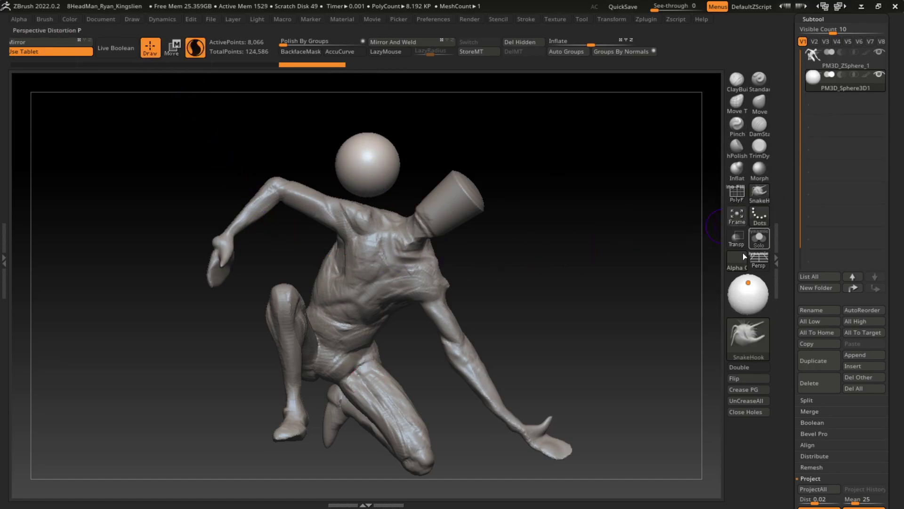
- Select the Move brush with a larger radius, hide the figure subtool and zoom onto the sphere
{"action": "key", "text": "b"}
{"action": "key", "text": "m"}
{"action": "key", "text": "v"}
{"action": "key", "text": "s"}
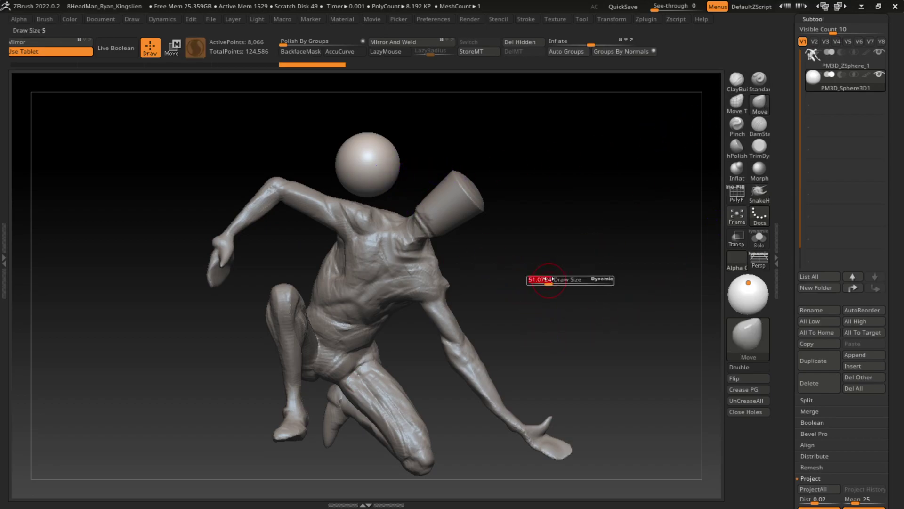
{"action": "left_click_drag", "start_coordinate": [557, 282], "coordinate": [565, 265]}
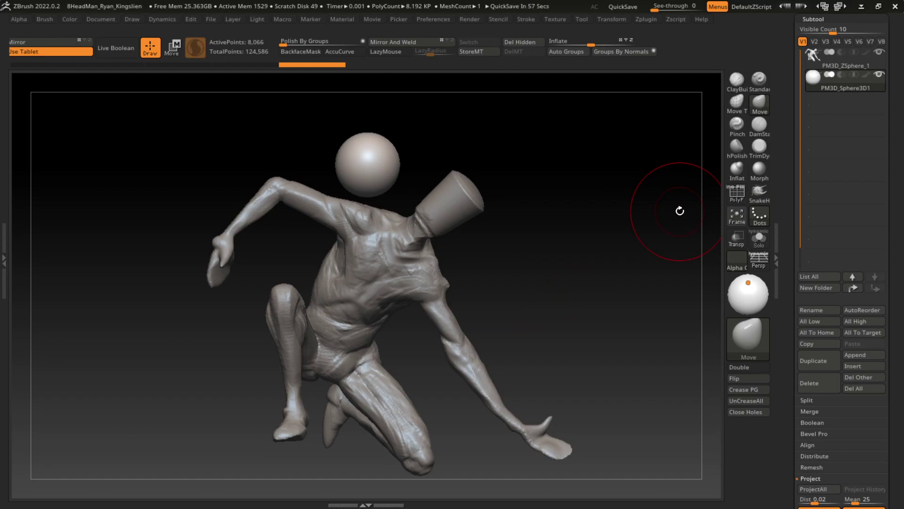
{"action": "left_click", "coordinate": [879, 54]}
{"action": "mouse_move", "coordinate": [519, 244]}
{"action": "left_mouse_down"}
{"action": "mouse_move", "coordinate": [469, 361]}
{"action": "mouse_move", "coordinate": [506, 345]}
{"action": "mouse_move", "coordinate": [513, 320]}
{"action": "left_mouse_up"}
{"action": "mouse_move", "coordinate": [664, 194]}
{"action": "left_mouse_down", "text": "alt"}
{"action": "mouse_move", "coordinate": [523, 313]}
{"action": "mouse_move", "coordinate": [555, 323]}
{"action": "mouse_move", "coordinate": [445, 370]}
{"action": "mouse_move", "coordinate": [416, 418]}
{"action": "left_mouse_up", "text": "alt"}
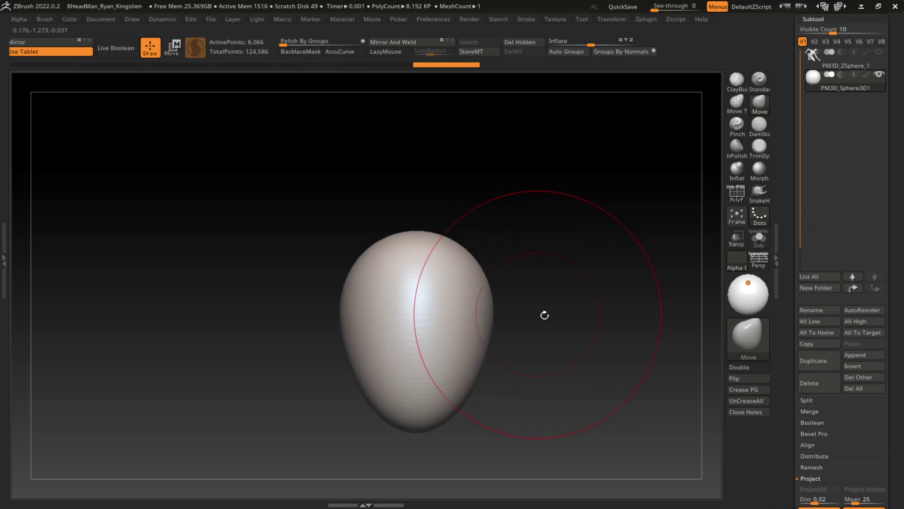
- Carve thin eye slits and a groove down the nose bridge with DamStandard
{"action": "key", "text": "s"}
{"action": "left_click", "coordinate": [759, 124]}
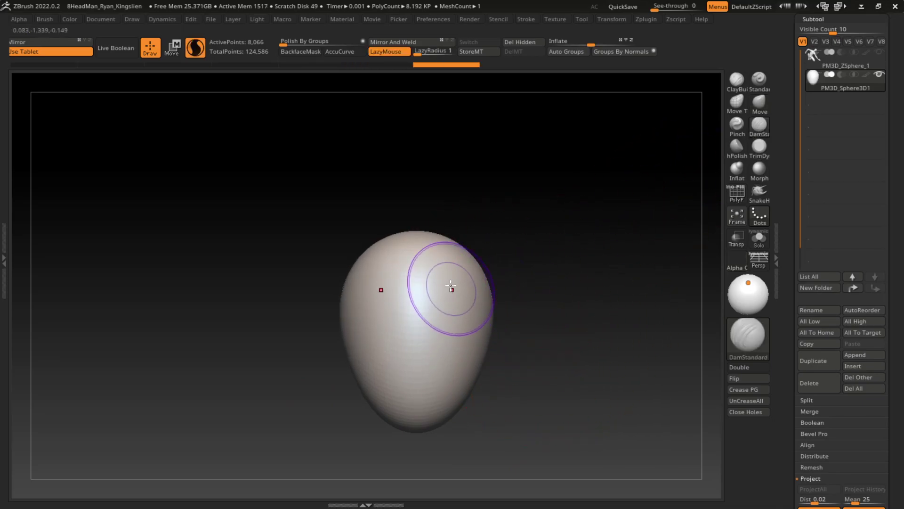
{"action": "left_click_drag", "start_coordinate": [441, 313], "coordinate": [477, 317]}
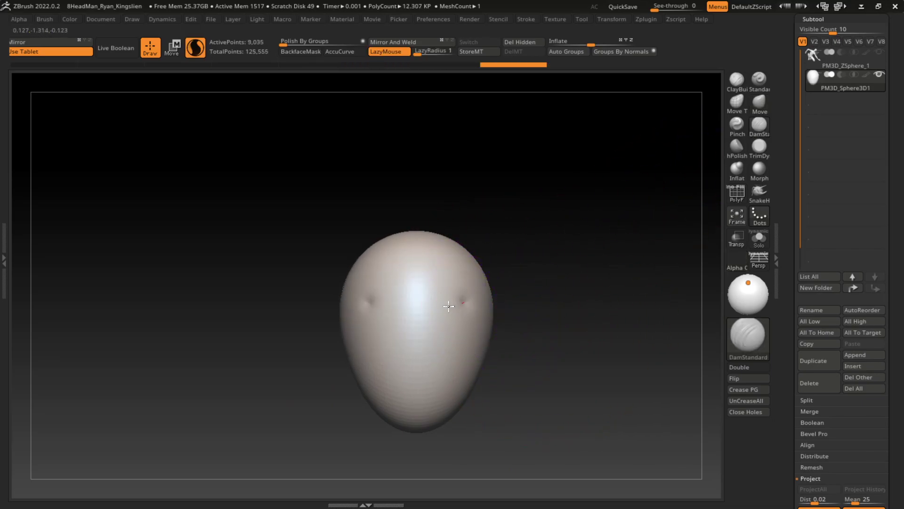
{"action": "left_click_drag", "start_coordinate": [430, 319], "coordinate": [502, 319]}
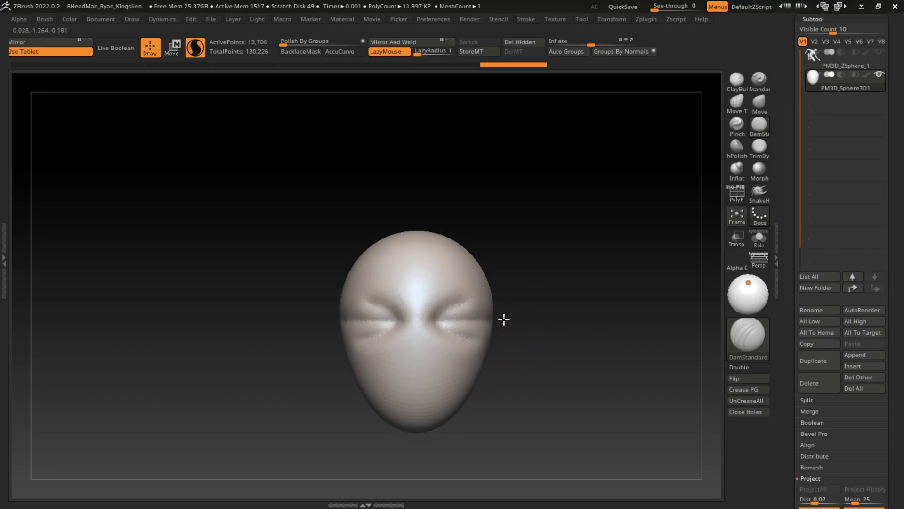
{"action": "mouse_move", "coordinate": [404, 303]}
{"action": "left_mouse_down"}
{"action": "mouse_move", "coordinate": [413, 353]}
{"action": "mouse_move", "coordinate": [394, 310]}
{"action": "mouse_move", "coordinate": [417, 366]}
{"action": "mouse_move", "coordinate": [460, 347]}
{"action": "mouse_move", "coordinate": [399, 368]}
{"action": "mouse_move", "coordinate": [430, 347]}
{"action": "mouse_move", "coordinate": [470, 343]}
{"action": "left_mouse_up"}
- With LazyMouse on, sculpt the mouth and upper lip and carve creases down the cheeks
{"action": "key", "text": "l"}
{"action": "mouse_move", "coordinate": [491, 387]}
{"action": "left_mouse_down"}
{"action": "mouse_move", "coordinate": [428, 380]}
{"action": "mouse_move", "coordinate": [382, 392]}
{"action": "mouse_move", "coordinate": [409, 377]}
{"action": "mouse_move", "coordinate": [400, 399]}
{"action": "left_mouse_up"}
{"action": "key", "text": "s"}
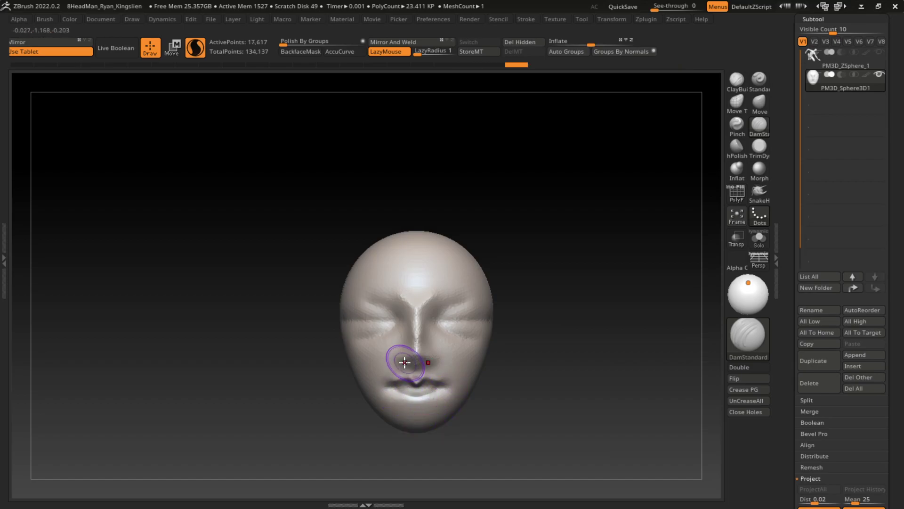
{"action": "mouse_move", "coordinate": [404, 361]}
{"action": "left_mouse_down"}
{"action": "mouse_move", "coordinate": [422, 377]}
{"action": "mouse_move", "coordinate": [398, 351]}
{"action": "mouse_move", "coordinate": [414, 343]}
{"action": "left_mouse_up"}
{"action": "left_click_drag", "start_coordinate": [383, 379], "coordinate": [414, 344]}
{"action": "mouse_move", "coordinate": [404, 303]}
{"action": "left_mouse_down"}
{"action": "mouse_move", "coordinate": [377, 348]}
{"action": "mouse_move", "coordinate": [359, 357]}
{"action": "mouse_move", "coordinate": [359, 388]}
{"action": "left_mouse_up"}
- Build up the chin with ClayBuildup strokes
{"action": "key", "text": "s"}
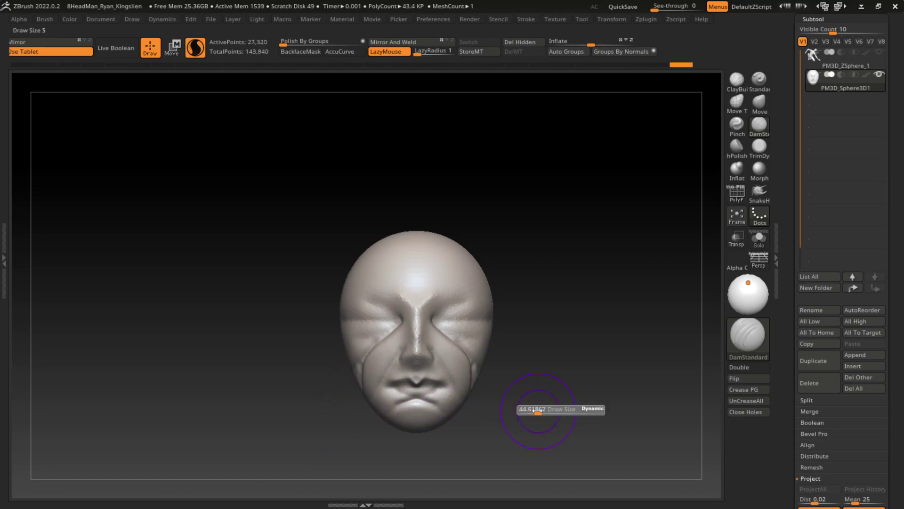
{"action": "key", "text": "b"}
{"action": "key", "text": "m"}
{"action": "key", "text": "t"}
{"action": "key", "text": "b"}
{"action": "key", "text": "c"}
{"action": "key", "text": "b"}
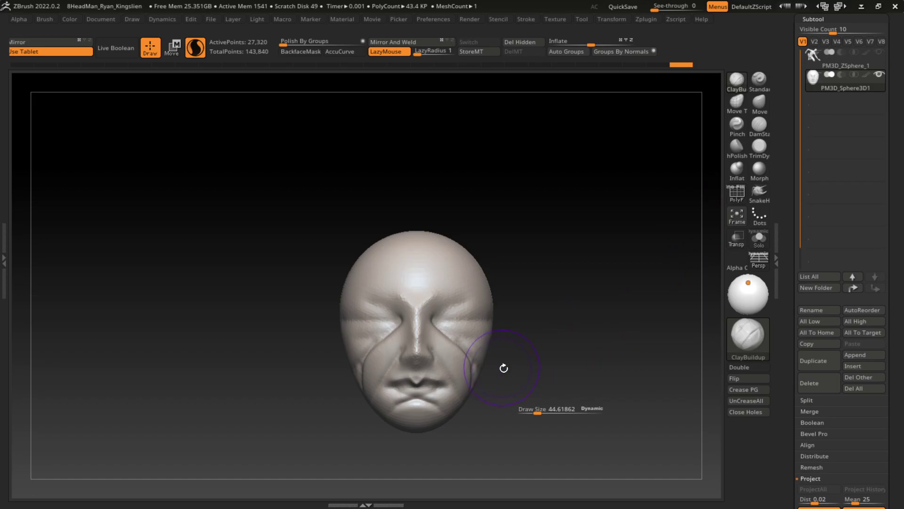
{"action": "mouse_move", "coordinate": [420, 418]}
{"action": "left_mouse_down"}
{"action": "mouse_move", "coordinate": [406, 422]}
{"action": "mouse_move", "coordinate": [440, 419]}
{"action": "mouse_move", "coordinate": [378, 427]}
{"action": "mouse_move", "coordinate": [440, 414]}
{"action": "mouse_move", "coordinate": [369, 438]}
{"action": "mouse_move", "coordinate": [434, 414]}
{"action": "left_mouse_up"}
{"action": "mouse_move", "coordinate": [541, 394]}
{"action": "left_mouse_down"}
{"action": "mouse_move", "coordinate": [525, 444]}
{"action": "mouse_move", "coordinate": [440, 428]}
{"action": "mouse_move", "coordinate": [490, 460]}
{"action": "left_mouse_up"}
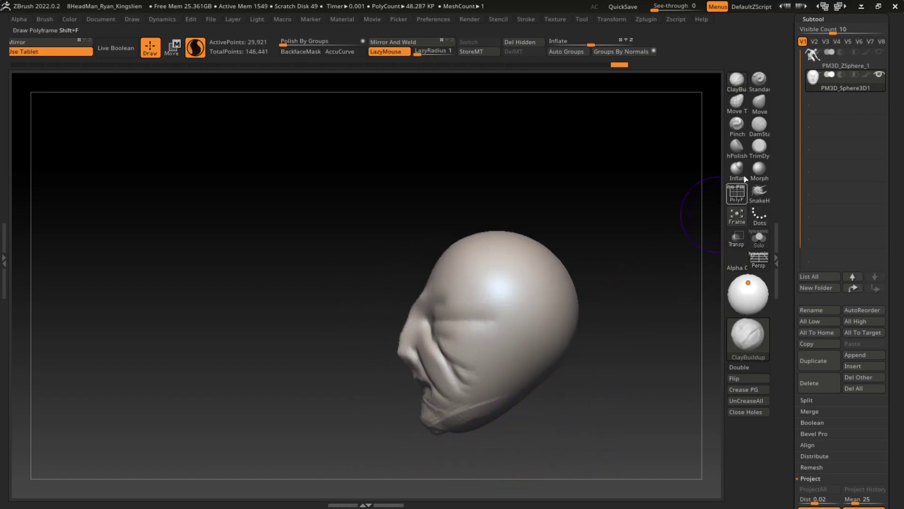
- Nudge the mouth and chin shape with the Move brush
{"action": "key", "text": "b"}
{"action": "key", "text": "m"}
{"action": "key", "text": "v"}
{"action": "left_click_drag", "start_coordinate": [413, 390], "coordinate": [385, 352]}
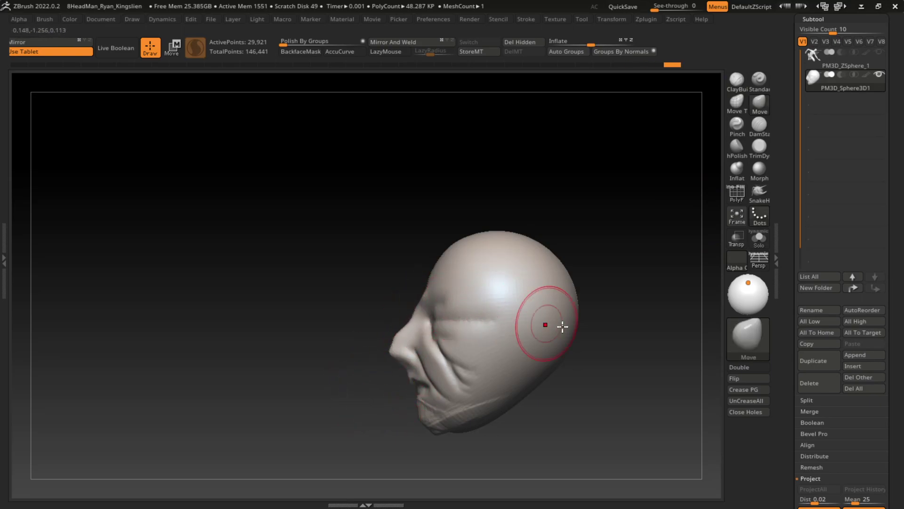
- Rework the temples with ClayBuildup strokes and LazyMouse, undoing the first attempt
{"action": "key", "text": "ctrl+z"}
{"action": "key", "text": "ctrl+z"}
{"action": "key", "text": "ctrl+z"}
{"action": "left_click_drag", "start_coordinate": [629, 375], "coordinate": [646, 370], "text": "shift"}
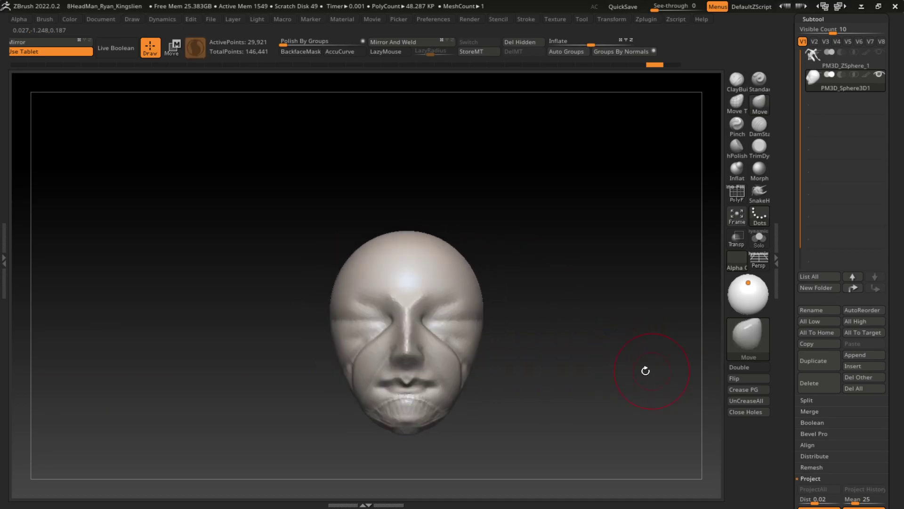
{"action": "key", "text": "ctrl+shift+z"}
{"action": "left_click", "coordinate": [737, 79]}
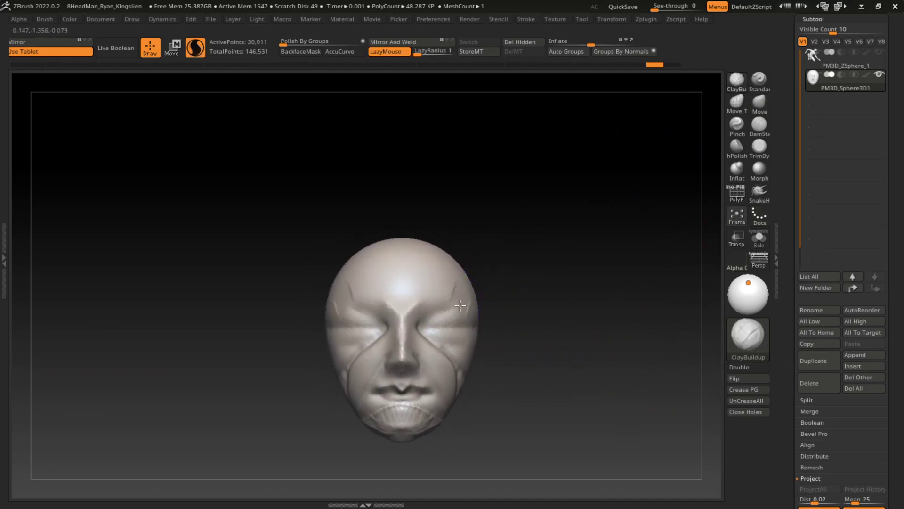
{"action": "mouse_move", "coordinate": [460, 306]}
{"action": "left_mouse_down"}
{"action": "mouse_move", "coordinate": [455, 273]}
{"action": "mouse_move", "coordinate": [459, 304]}
{"action": "left_mouse_up"}
{"action": "key", "text": "ctrl+z"}
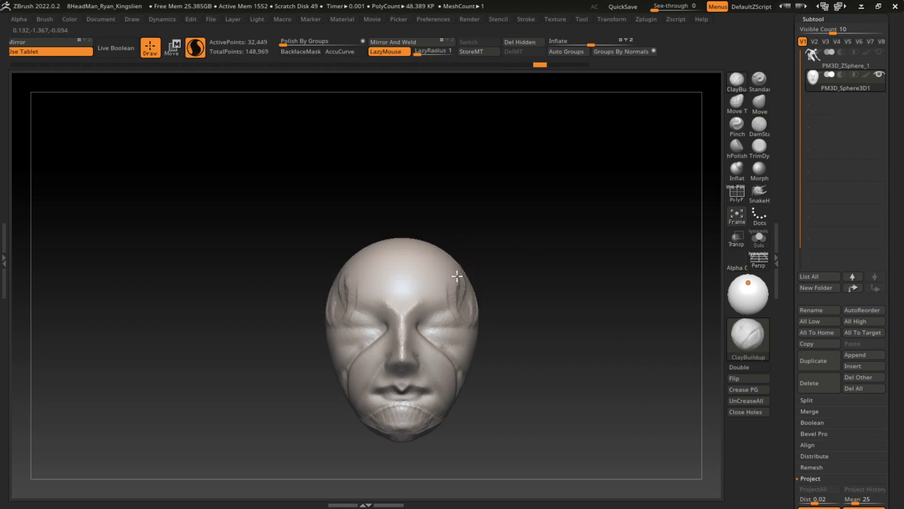
{"action": "key", "text": "ctrl+z"}
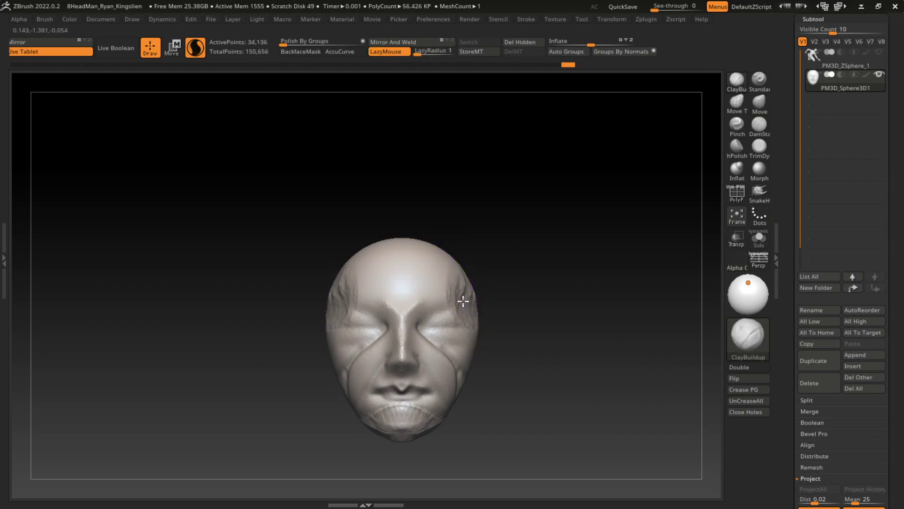
{"action": "left_click_drag", "start_coordinate": [456, 278], "coordinate": [463, 274]}
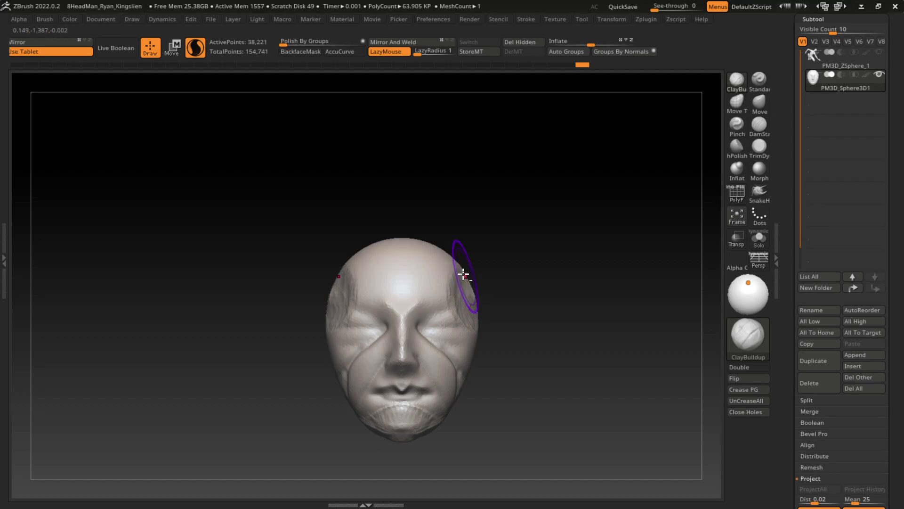
{"action": "left_click_drag", "start_coordinate": [475, 307], "coordinate": [474, 313]}
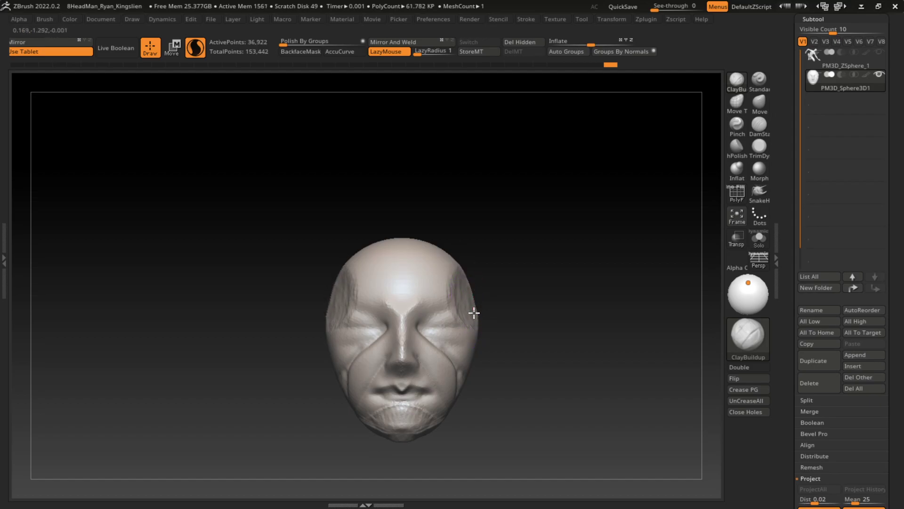
- Carve a groove along the cheek with DamStandard and build up the right temple
{"action": "left_click", "coordinate": [760, 125]}
{"action": "left_click_drag", "start_coordinate": [600, 259], "coordinate": [459, 358]}
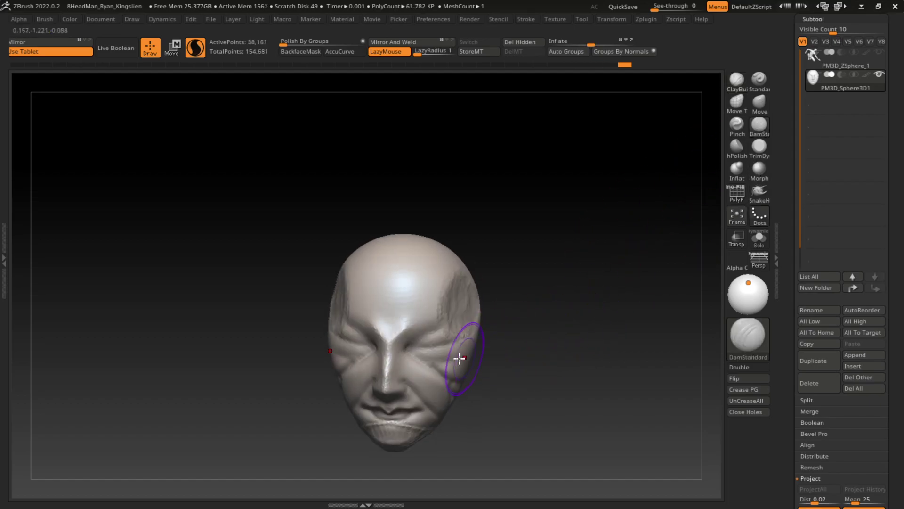
{"action": "mouse_move", "coordinate": [483, 319]}
{"action": "left_mouse_down"}
{"action": "mouse_move", "coordinate": [495, 343]}
{"action": "mouse_move", "coordinate": [471, 329]}
{"action": "mouse_move", "coordinate": [445, 343]}
{"action": "mouse_move", "coordinate": [581, 310]}
{"action": "mouse_move", "coordinate": [582, 295]}
{"action": "left_mouse_up"}
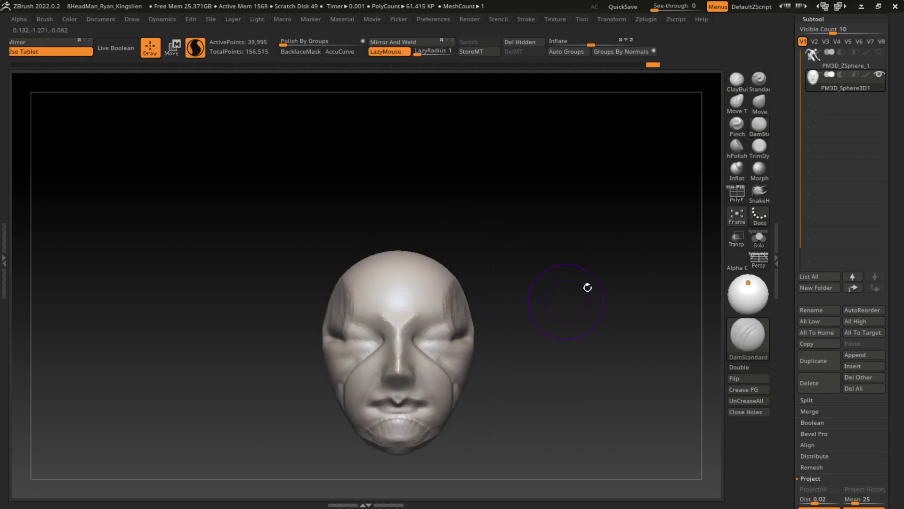
{"action": "left_click", "coordinate": [737, 78]}
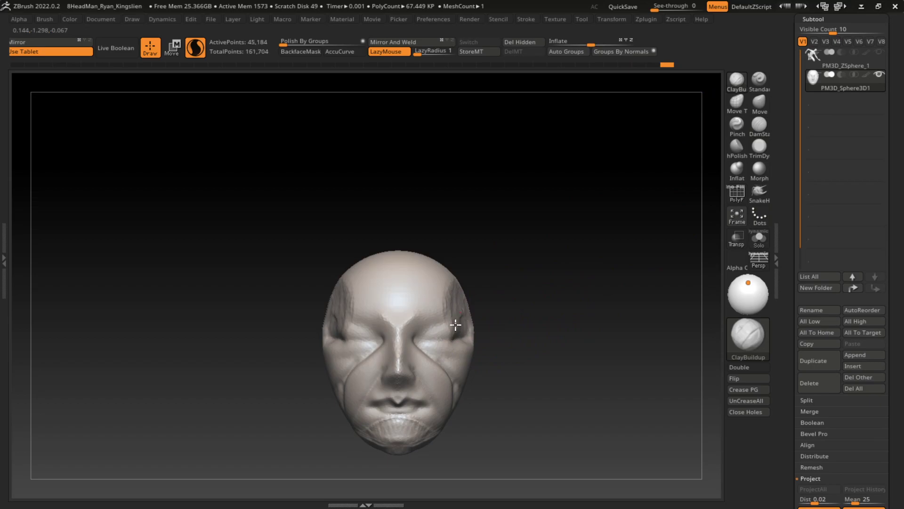
{"action": "left_click_drag", "start_coordinate": [470, 325], "coordinate": [471, 330]}
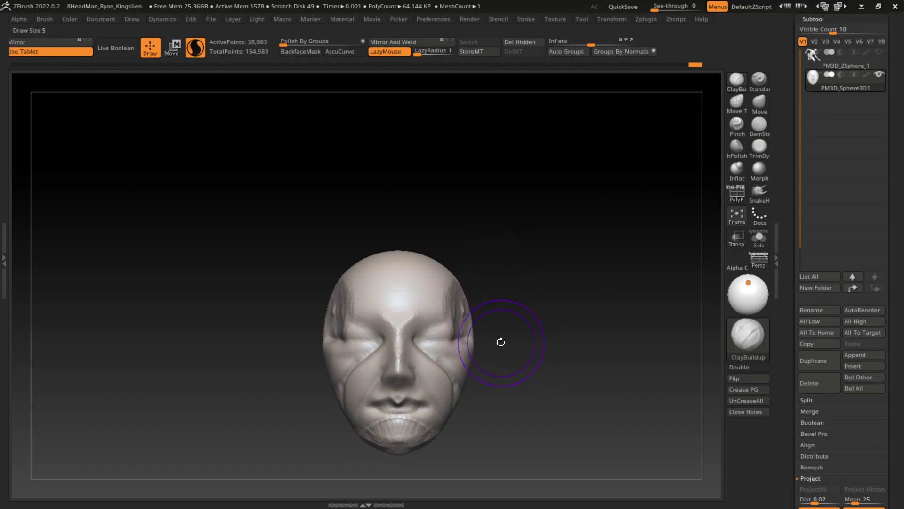
- Step through undo and redo to settle which cheek strokes to keep
{"action": "key", "text": "ctrl+z"}
{"action": "mouse_move", "coordinate": [541, 375]}
{"action": "left_mouse_down"}
{"action": "mouse_move", "coordinate": [500, 390]}
{"action": "mouse_move", "coordinate": [528, 411]}
{"action": "left_mouse_up"}
{"action": "key", "text": "ctrl+shift+z"}
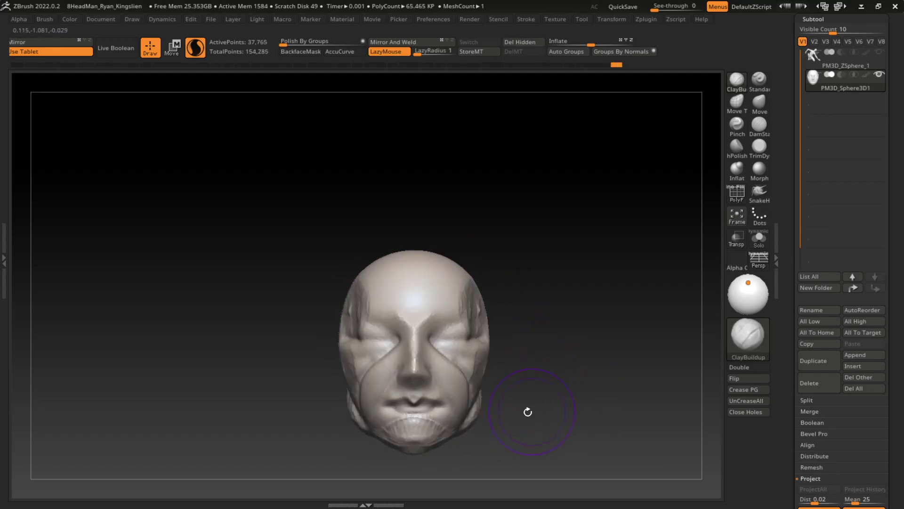
{"action": "key", "text": "ctrl+shift+z"}
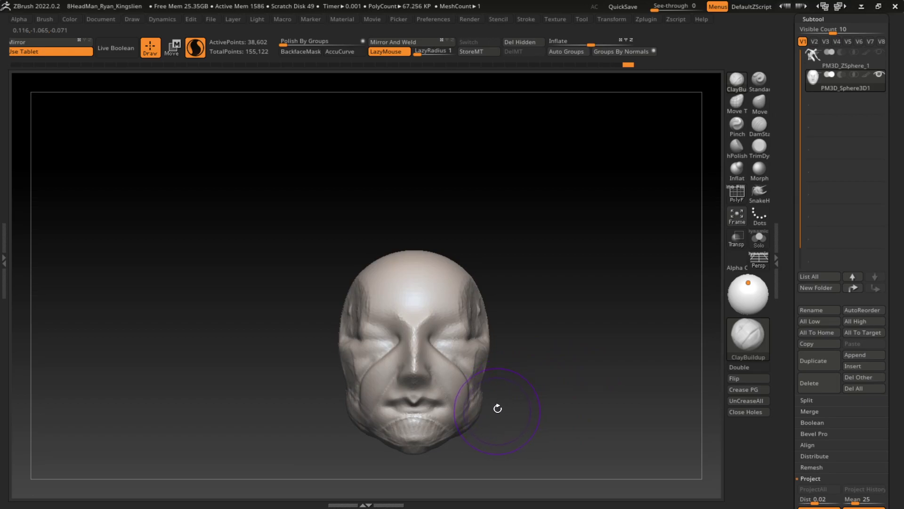
{"action": "key", "text": "ctrl+shift+z"}
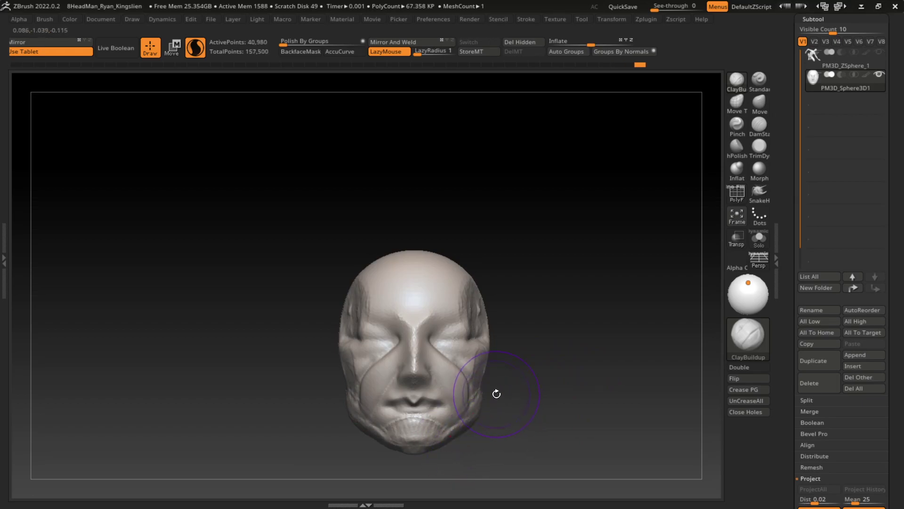
{"action": "key", "text": "ctrl+shift+z"}
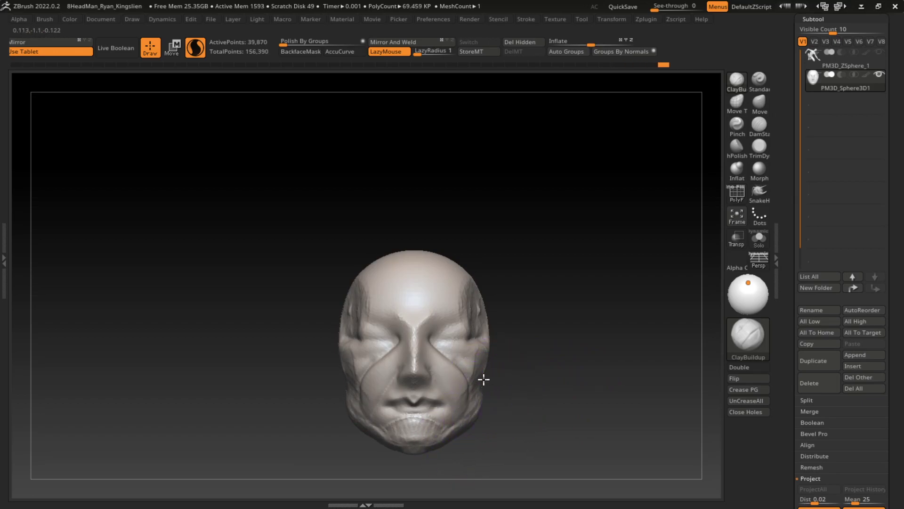
{"action": "key", "text": "ctrl+shift+z"}
{"action": "key", "text": "ctrl+shift+z"}
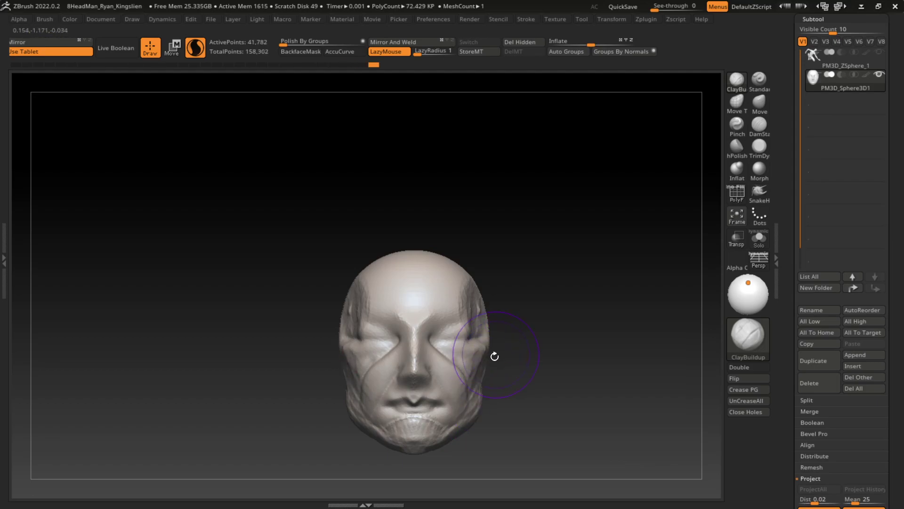
{"action": "key", "text": "ctrl+z"}
- Try building up clay along the side of the cheek from a three-quarter view
{"action": "left_click_drag", "start_coordinate": [513, 347], "coordinate": [504, 347]}
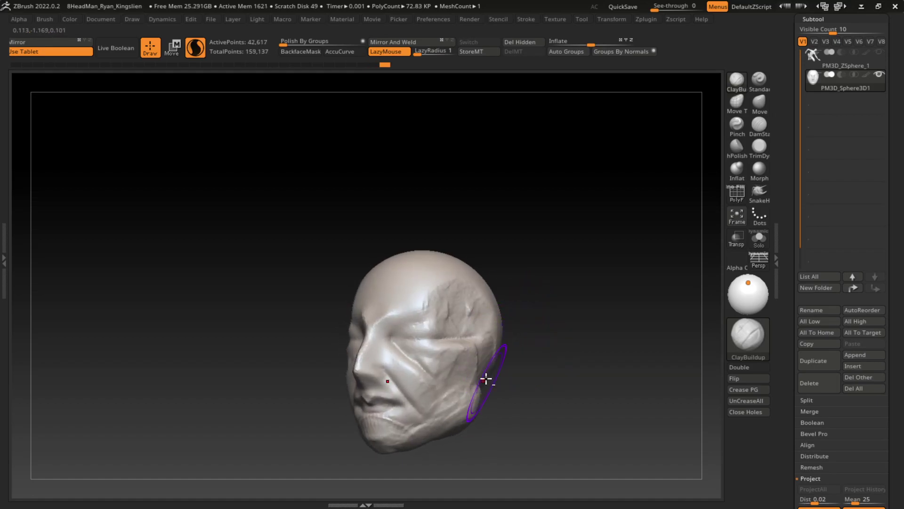
{"action": "right_click_drag", "start_coordinate": [483, 349], "coordinate": [505, 370]}
{"action": "mouse_move", "coordinate": [505, 370]}
{"action": "left_mouse_down"}
{"action": "mouse_move", "coordinate": [495, 363]}
{"action": "mouse_move", "coordinate": [475, 414]}
{"action": "mouse_move", "coordinate": [482, 379]}
{"action": "left_mouse_up"}
{"action": "key", "text": "ctrl+z"}
{"action": "mouse_move", "coordinate": [477, 336]}
{"action": "right_mouse_down"}
{"action": "mouse_move", "coordinate": [582, 383]}
{"action": "mouse_move", "coordinate": [552, 335]}
{"action": "mouse_move", "coordinate": [538, 373]}
{"action": "right_mouse_up"}
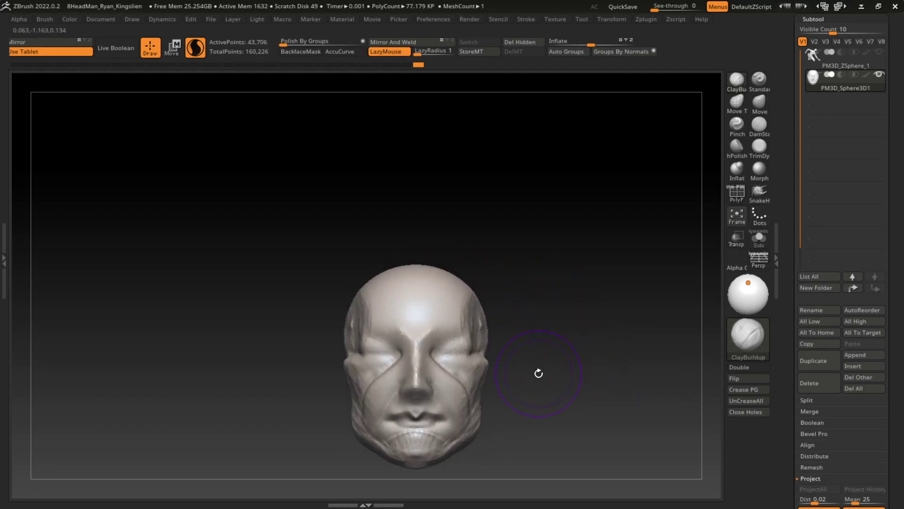
- Flatten the cheek surface and the jaw and chin contour with TrimDynamic
{"action": "left_click", "coordinate": [767, 155]}
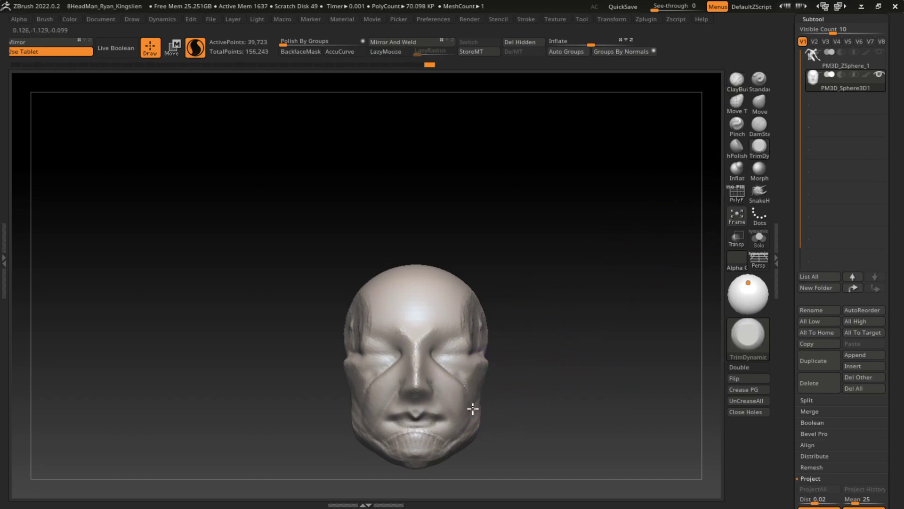
{"action": "mouse_move", "coordinate": [460, 428]}
{"action": "left_mouse_down"}
{"action": "mouse_move", "coordinate": [449, 443]}
{"action": "mouse_move", "coordinate": [386, 445]}
{"action": "mouse_move", "coordinate": [424, 435]}
{"action": "mouse_move", "coordinate": [453, 446]}
{"action": "mouse_move", "coordinate": [409, 465]}
{"action": "left_mouse_up"}
{"action": "key", "text": "s"}
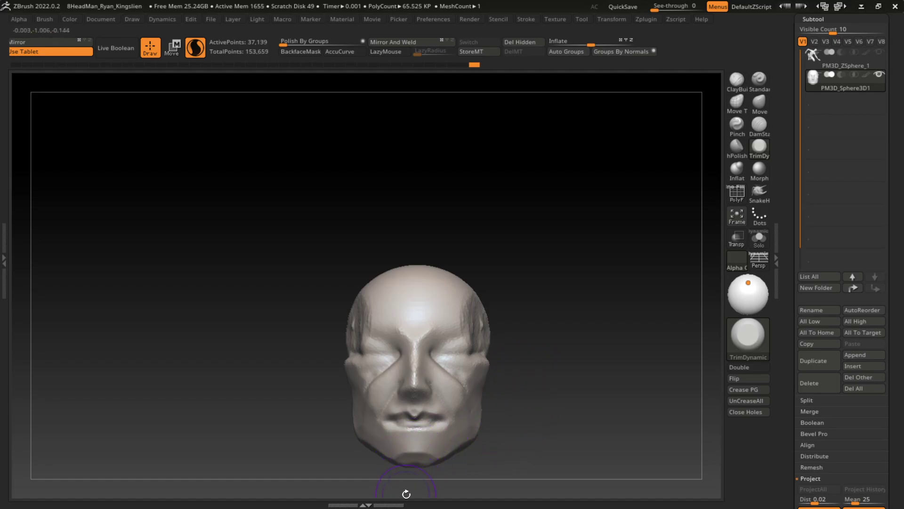
{"action": "left_click_drag", "start_coordinate": [463, 446], "coordinate": [473, 433]}
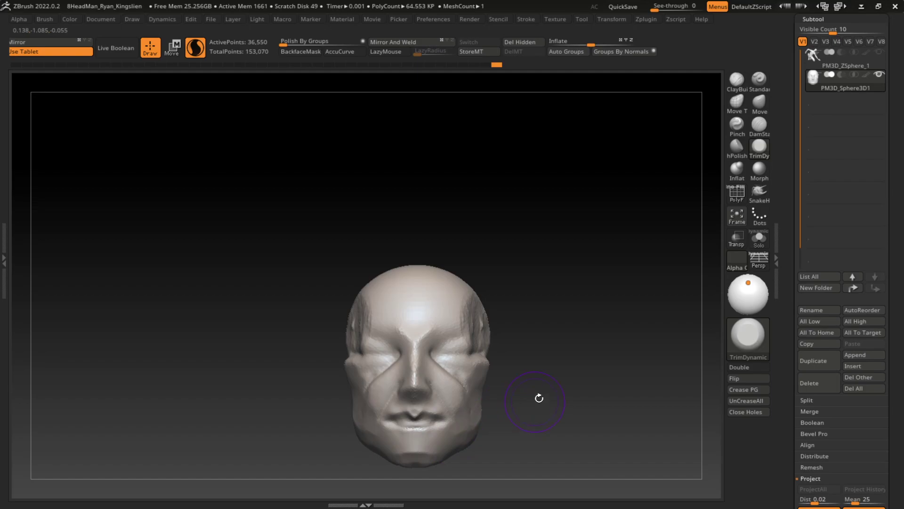
- Fill in the nose tip and nostrils and fill out the lower lip
{"action": "left_click", "coordinate": [757, 128]}
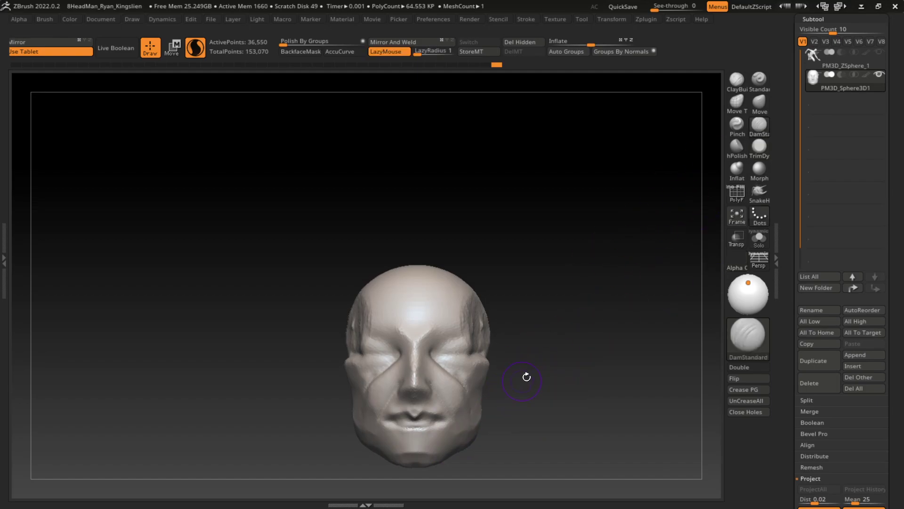
{"action": "mouse_move", "coordinate": [524, 376]}
{"action": "left_mouse_down", "text": "shift"}
{"action": "mouse_move", "coordinate": [543, 361]}
{"action": "mouse_move", "coordinate": [547, 379]}
{"action": "mouse_move", "coordinate": [697, 276]}
{"action": "left_mouse_up", "text": "shift"}
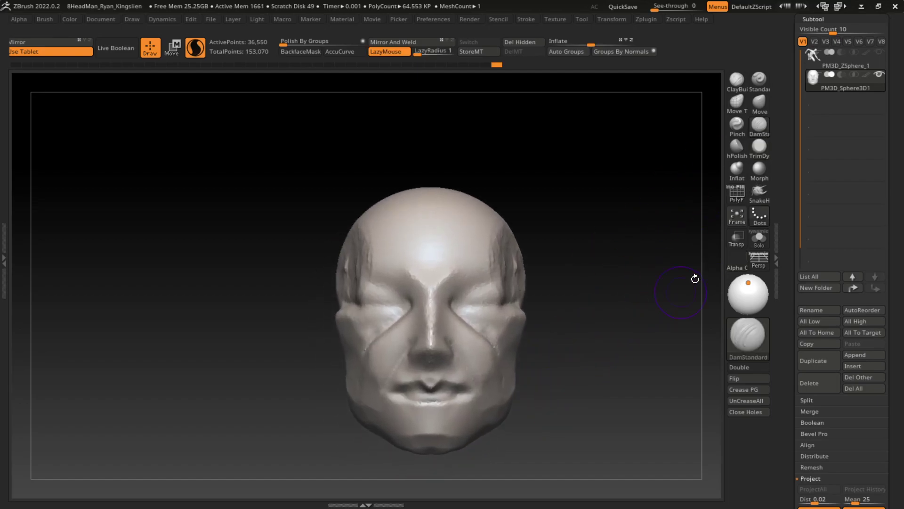
{"action": "left_click_drag", "start_coordinate": [428, 362], "coordinate": [429, 296]}
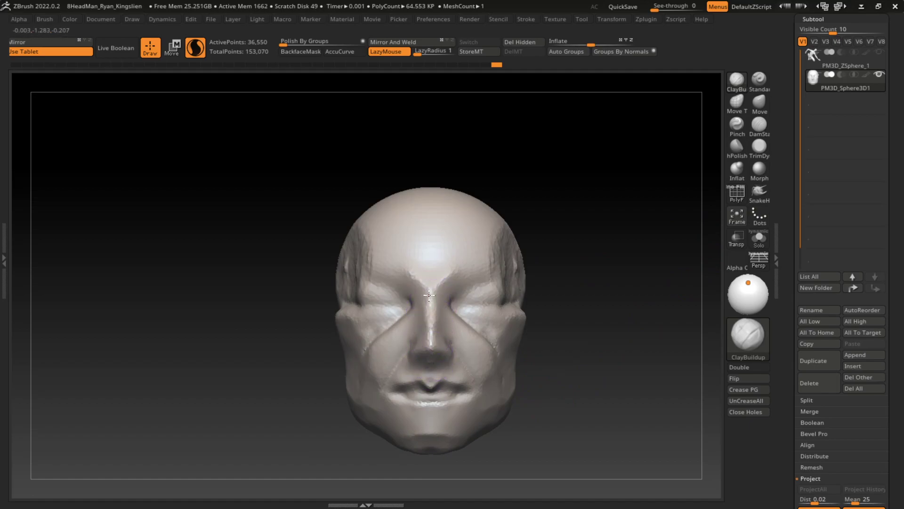
{"action": "left_click_drag", "start_coordinate": [429, 418], "coordinate": [433, 365]}
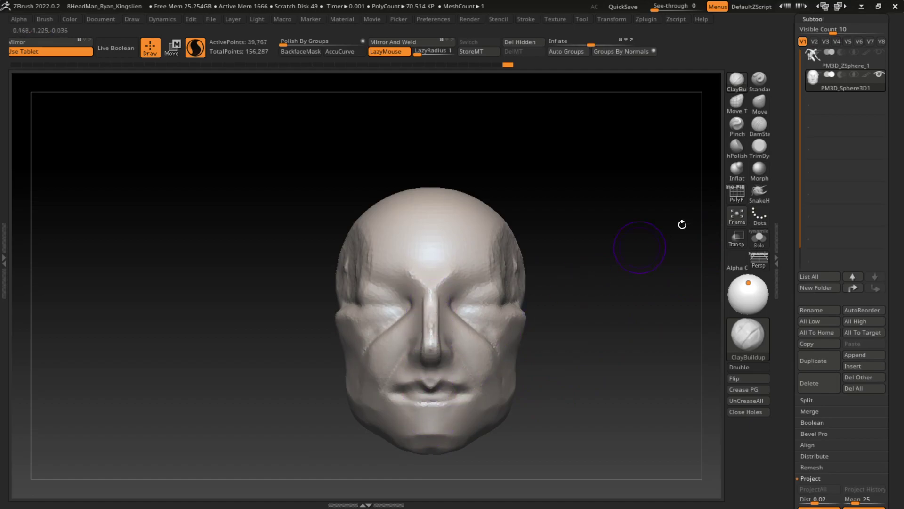
- Carve creases beside the nose and along the lip line, and shape a fuller lower lip
{"action": "left_click", "coordinate": [759, 123]}
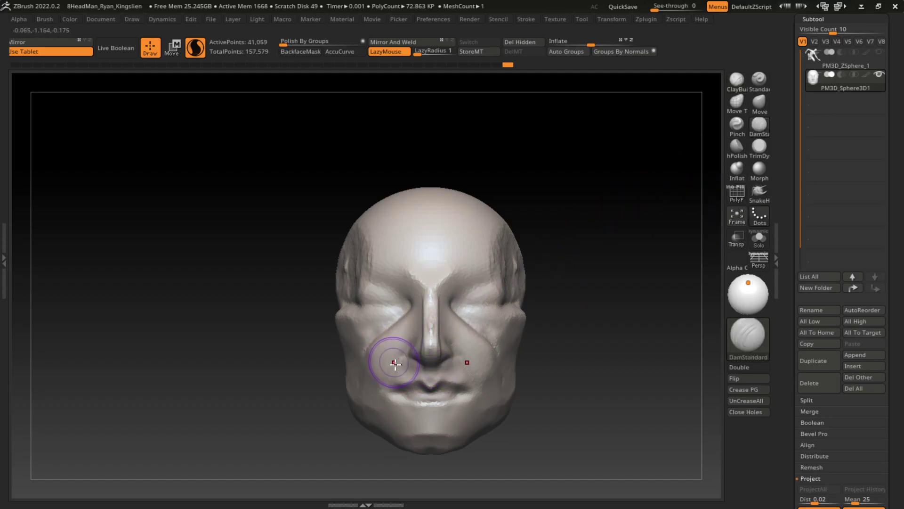
{"action": "left_click_drag", "start_coordinate": [384, 330], "coordinate": [391, 368]}
{"action": "left_click_drag", "start_coordinate": [426, 342], "coordinate": [383, 372]}
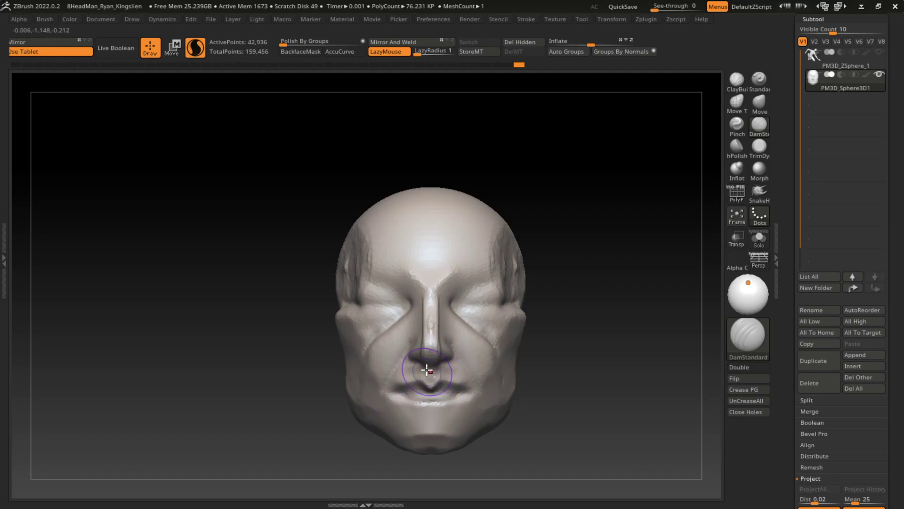
{"action": "key", "text": "ctrl+shift+z"}
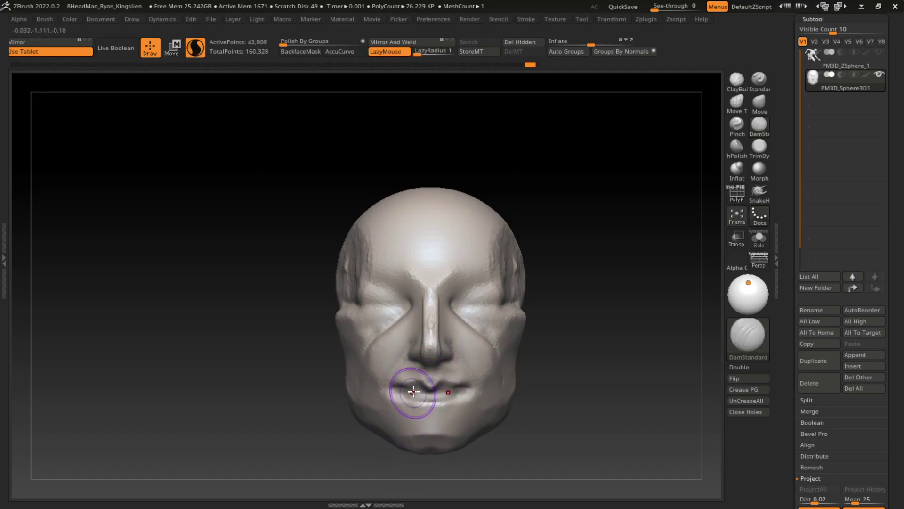
{"action": "mouse_move", "coordinate": [387, 391]}
{"action": "left_mouse_down"}
{"action": "mouse_move", "coordinate": [404, 383]}
{"action": "mouse_move", "coordinate": [398, 393]}
{"action": "left_mouse_up"}
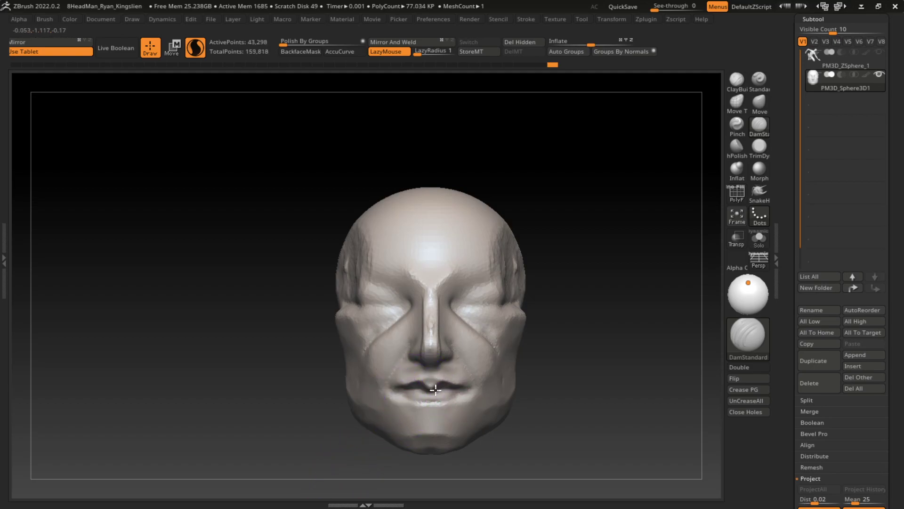
{"action": "left_click_drag", "start_coordinate": [418, 389], "coordinate": [461, 388]}
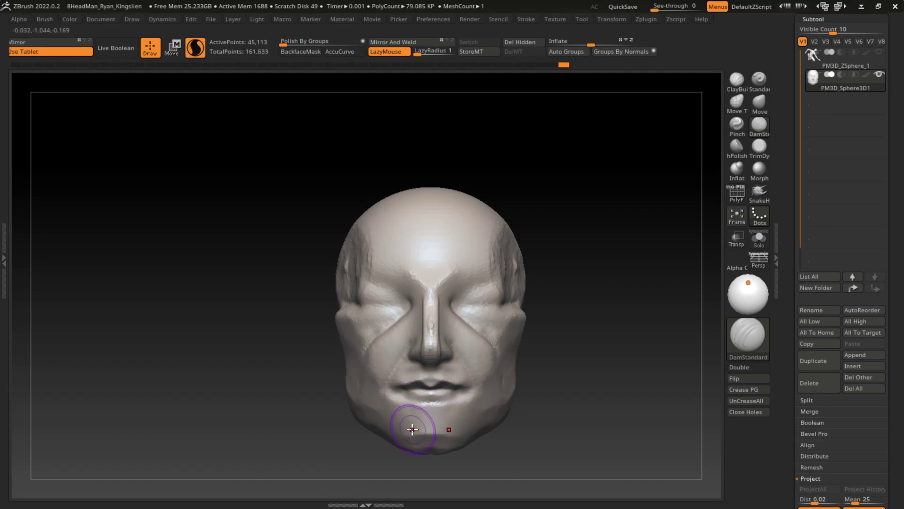
{"action": "mouse_move", "coordinate": [412, 408]}
{"action": "left_mouse_down"}
{"action": "mouse_move", "coordinate": [400, 397]}
{"action": "mouse_move", "coordinate": [466, 405]}
{"action": "mouse_move", "coordinate": [401, 421]}
{"action": "mouse_move", "coordinate": [459, 427]}
{"action": "left_mouse_up"}
- Rework the chin, carving a crease across it with DamStandard
{"action": "left_click", "coordinate": [737, 79]}
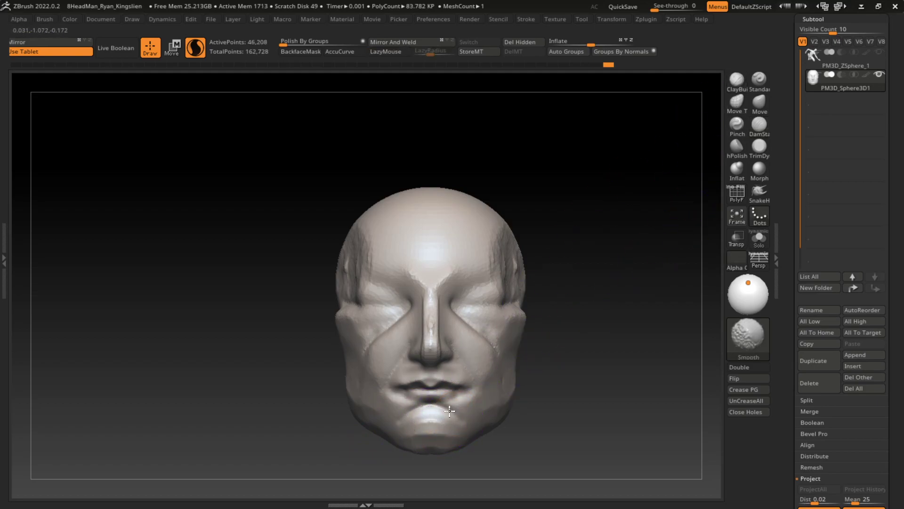
{"action": "key", "text": "s"}
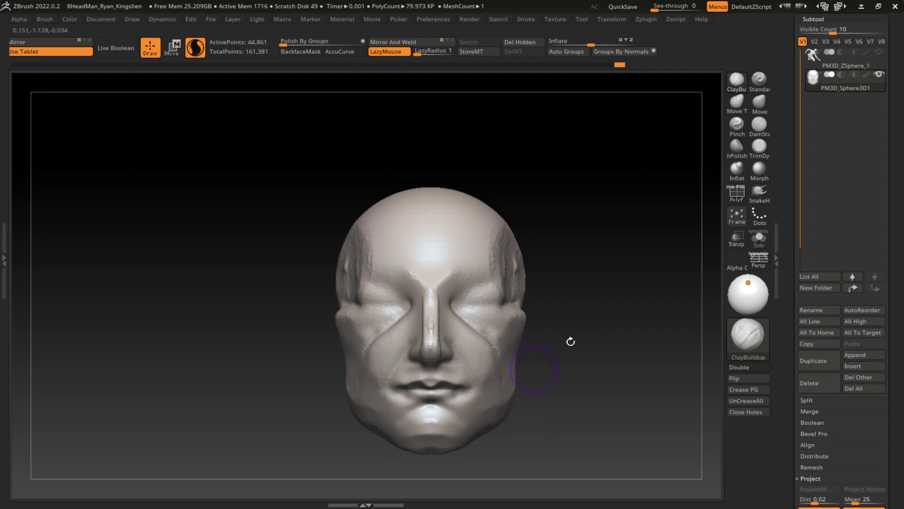
{"action": "left_click", "coordinate": [758, 127]}
{"action": "left_click_drag", "start_coordinate": [499, 402], "coordinate": [457, 432]}
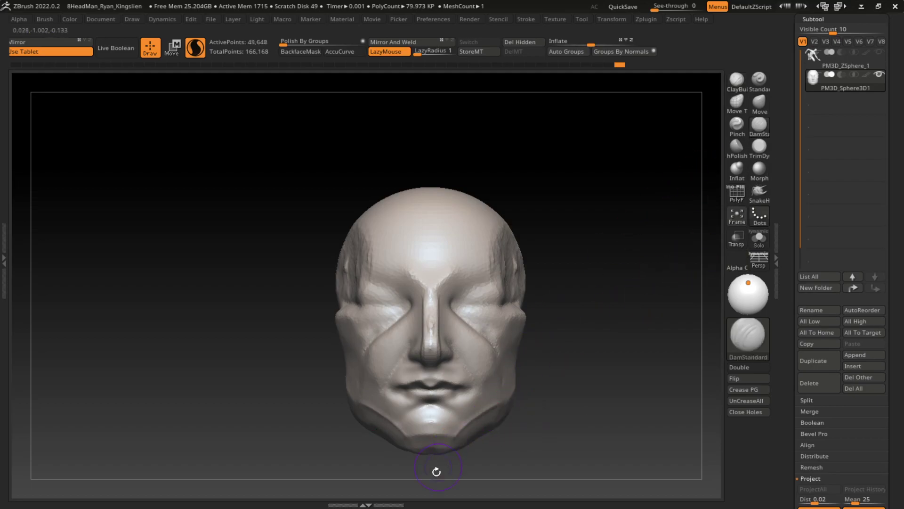
{"action": "left_click", "coordinate": [758, 146]}
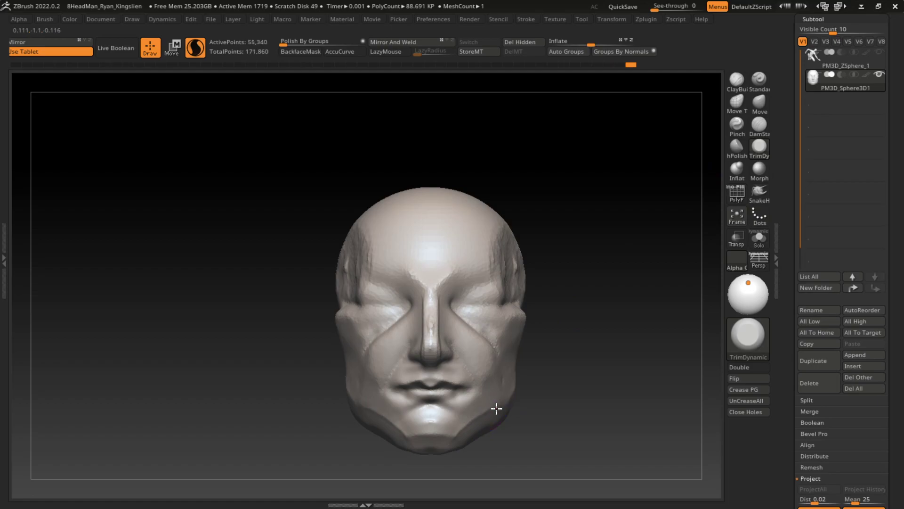
{"action": "key", "text": "s"}
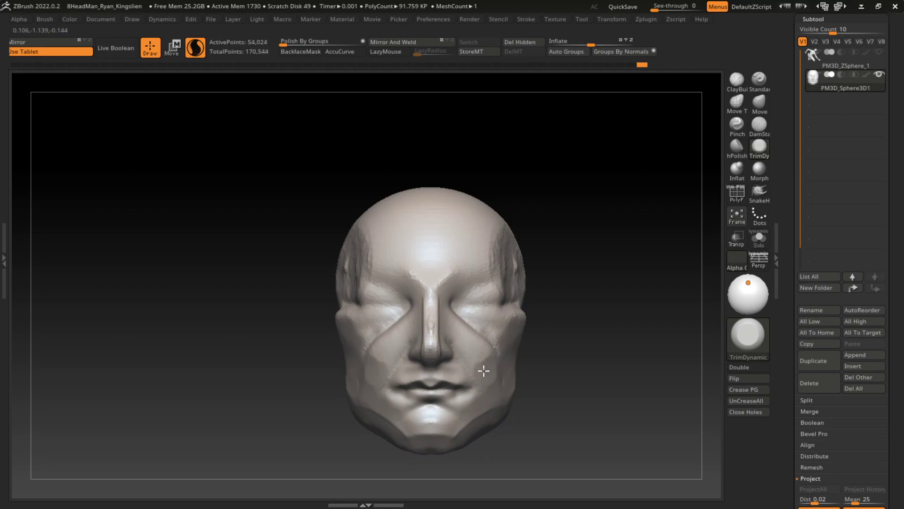
- Build up clay beside the nose and under the eye, and carve a crease near the right eye
{"action": "left_click", "coordinate": [738, 87]}
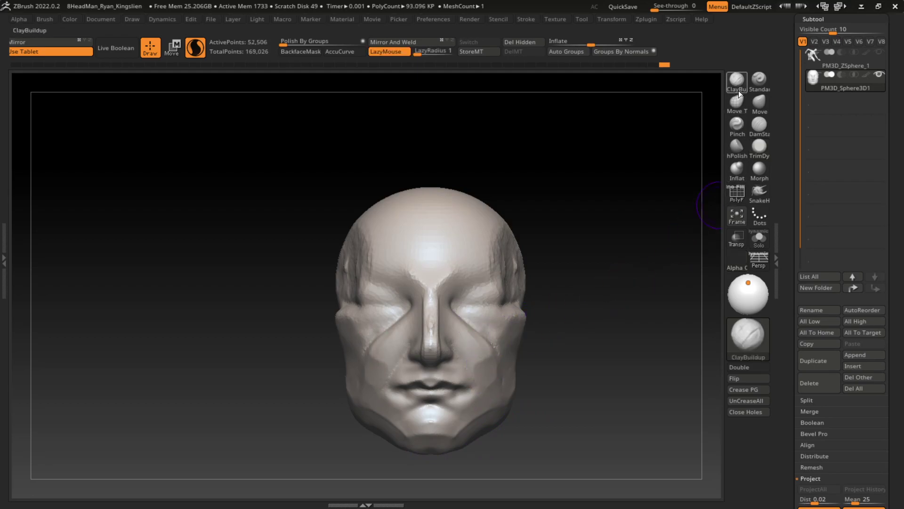
{"action": "left_click_drag", "start_coordinate": [415, 295], "coordinate": [412, 330]}
{"action": "mouse_move", "coordinate": [417, 288]}
{"action": "left_mouse_down"}
{"action": "mouse_move", "coordinate": [404, 336]}
{"action": "mouse_move", "coordinate": [395, 325]}
{"action": "mouse_move", "coordinate": [367, 386]}
{"action": "mouse_move", "coordinate": [403, 353]}
{"action": "mouse_move", "coordinate": [373, 359]}
{"action": "mouse_move", "coordinate": [384, 333]}
{"action": "mouse_move", "coordinate": [286, 479]}
{"action": "left_mouse_up"}
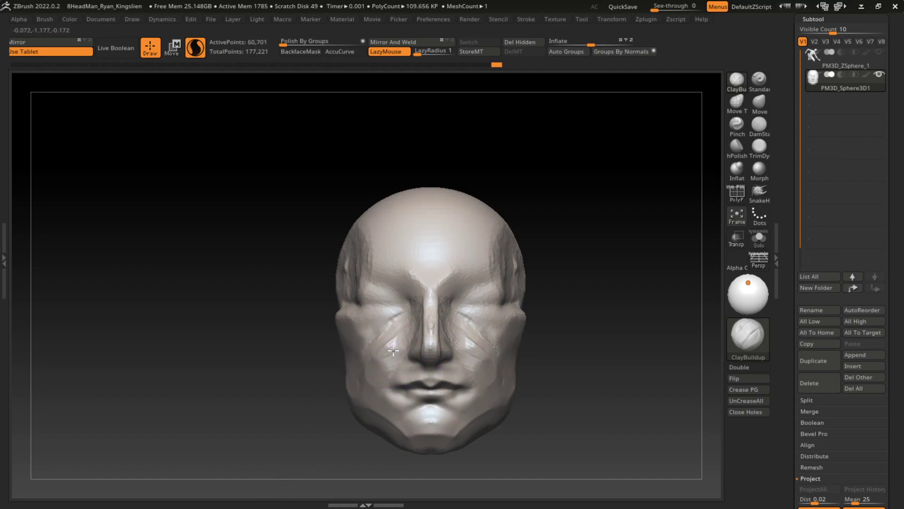
{"action": "mouse_move", "coordinate": [395, 367]}
{"action": "left_mouse_down"}
{"action": "mouse_move", "coordinate": [384, 353]}
{"action": "mouse_move", "coordinate": [370, 359]}
{"action": "left_mouse_up"}
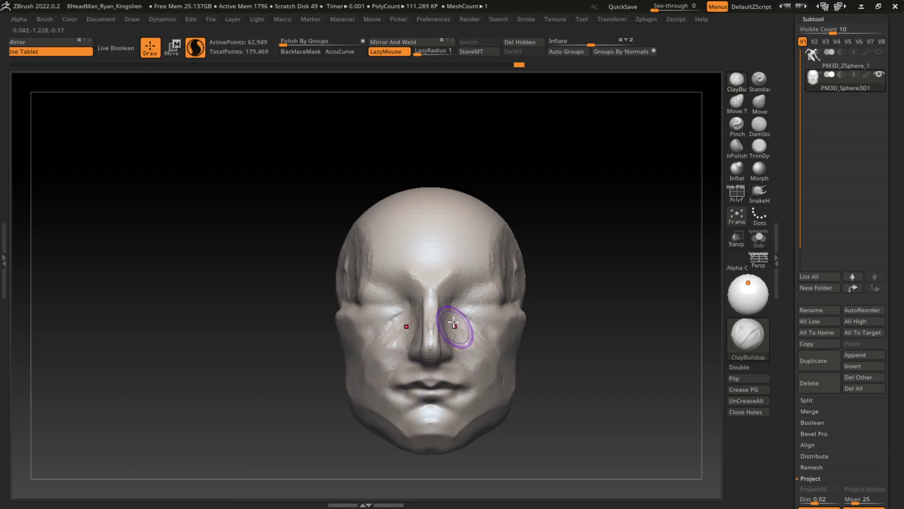
{"action": "left_click", "coordinate": [759, 124]}
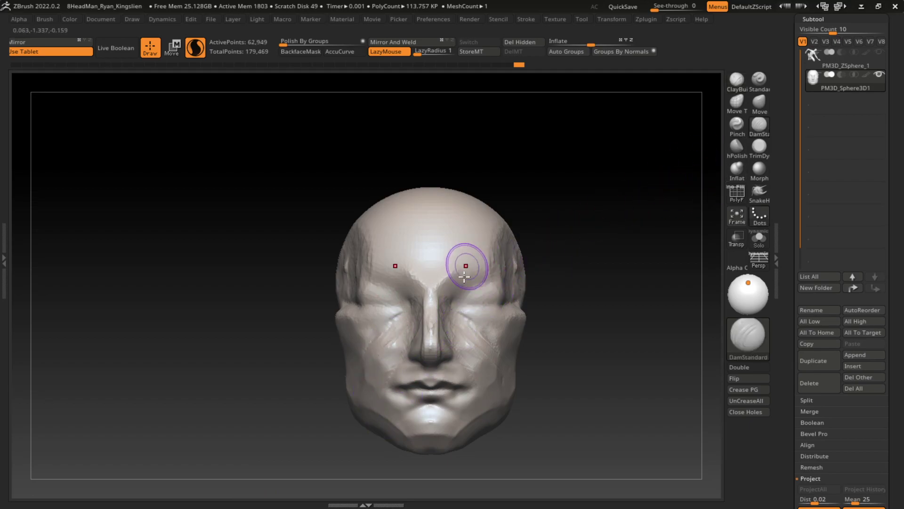
{"action": "mouse_move", "coordinate": [464, 263]}
{"action": "left_mouse_down"}
{"action": "mouse_move", "coordinate": [470, 298]}
{"action": "mouse_move", "coordinate": [505, 301]}
{"action": "mouse_move", "coordinate": [454, 313]}
{"action": "left_mouse_up"}
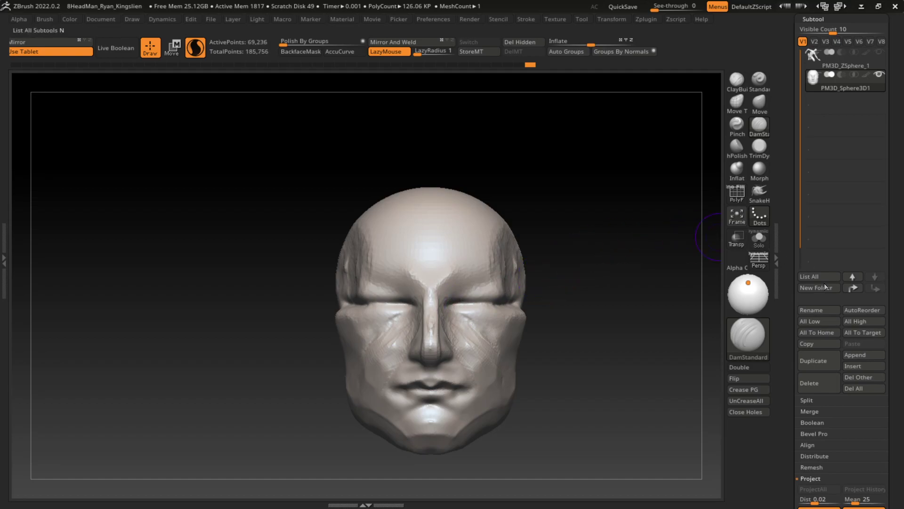
- Insert a sphere subtool and shrink it to eyeball size
{"action": "left_click", "coordinate": [863, 366]}
{"action": "left_click", "coordinate": [450, 323]}
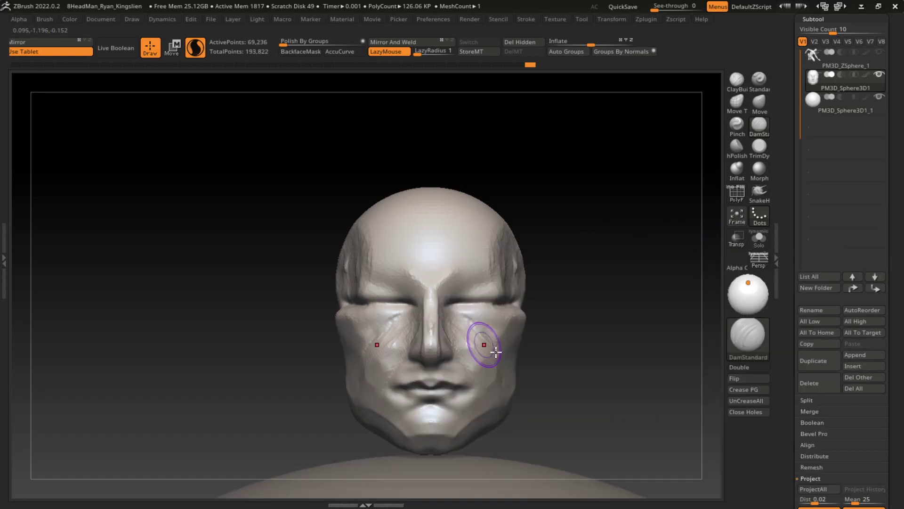
{"action": "left_click", "coordinate": [501, 472], "text": "alt"}
{"action": "mouse_move", "coordinate": [593, 406]}
{"action": "left_mouse_down", "text": "alt"}
{"action": "mouse_move", "coordinate": [582, 411]}
{"action": "mouse_move", "coordinate": [558, 225]}
{"action": "left_mouse_up", "text": "alt"}
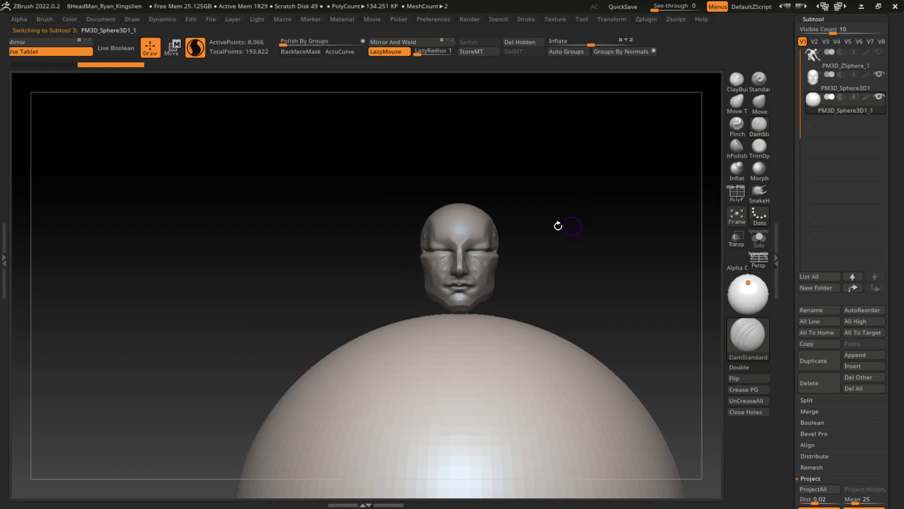
{"action": "left_click", "coordinate": [175, 50]}
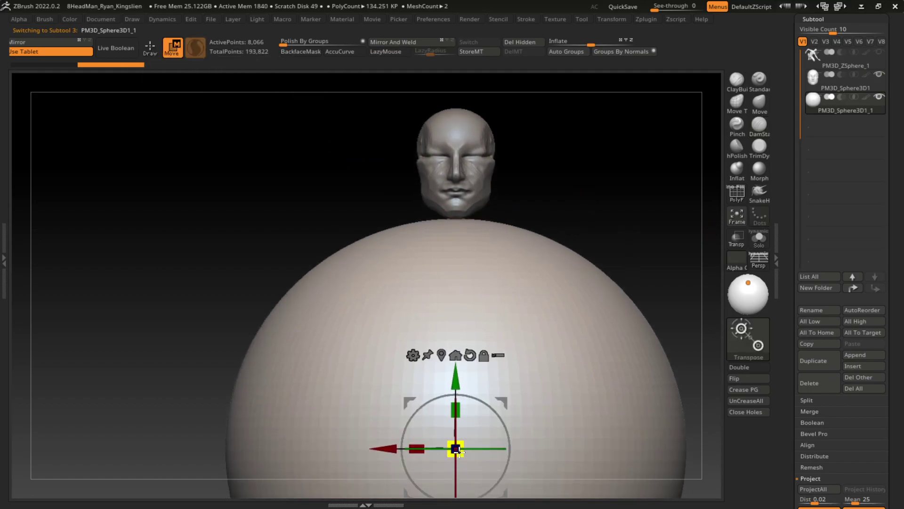
{"action": "left_click_drag", "start_coordinate": [457, 449], "coordinate": [446, 377]}
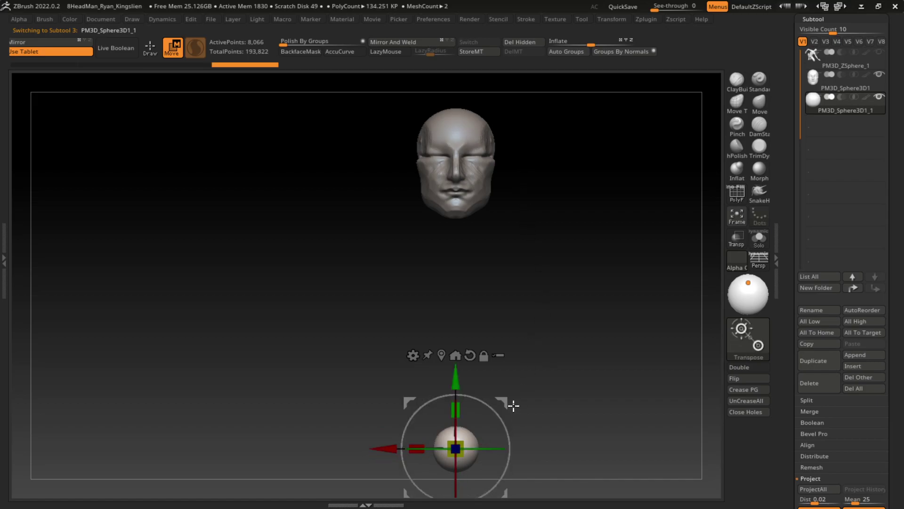
- Seat the eyeball's depth in the right socket with Transp on, then Mirror And Weld it
{"action": "mouse_move", "coordinate": [514, 406]}
{"action": "left_mouse_down"}
{"action": "mouse_move", "coordinate": [537, 119]}
{"action": "mouse_move", "coordinate": [513, 346]}
{"action": "mouse_move", "coordinate": [517, 403]}
{"action": "left_mouse_up"}
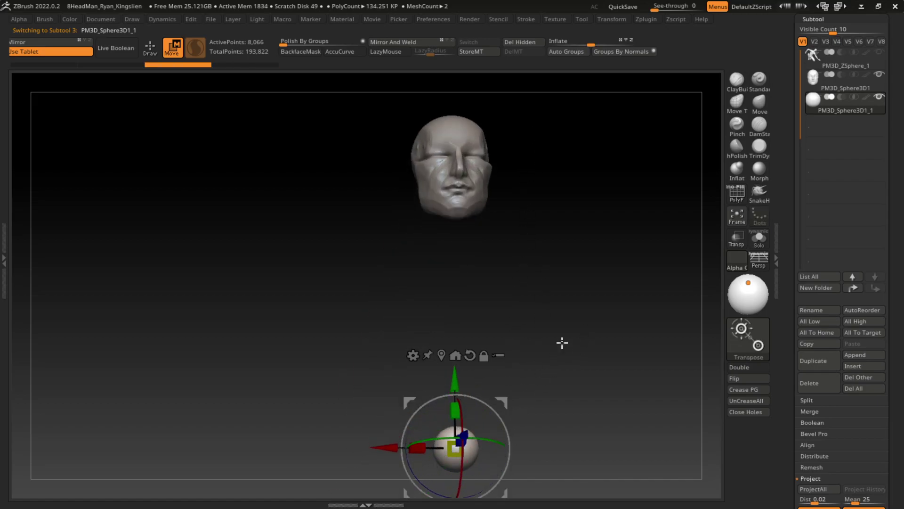
{"action": "mouse_move", "coordinate": [562, 343]}
{"action": "left_mouse_down"}
{"action": "mouse_move", "coordinate": [506, 400]}
{"action": "mouse_move", "coordinate": [525, 172]}
{"action": "mouse_move", "coordinate": [598, 317]}
{"action": "mouse_move", "coordinate": [505, 399]}
{"action": "mouse_move", "coordinate": [529, 161]}
{"action": "mouse_move", "coordinate": [522, 108]}
{"action": "left_mouse_up"}
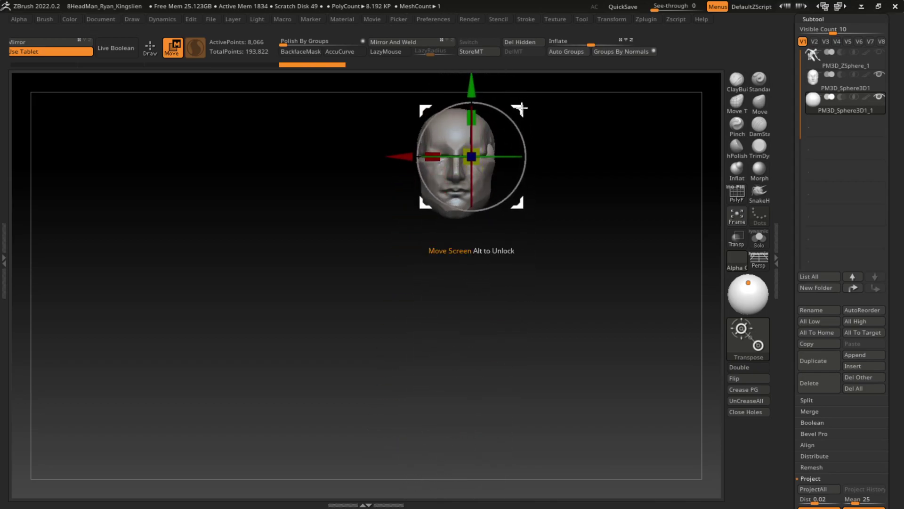
{"action": "key", "text": "shift+f"}
{"action": "mouse_move", "coordinate": [652, 256]}
{"action": "left_mouse_down"}
{"action": "mouse_move", "coordinate": [621, 245]}
{"action": "mouse_move", "coordinate": [674, 349]}
{"action": "left_mouse_up"}
{"action": "left_click", "coordinate": [737, 238]}
{"action": "left_click", "coordinate": [737, 193]}
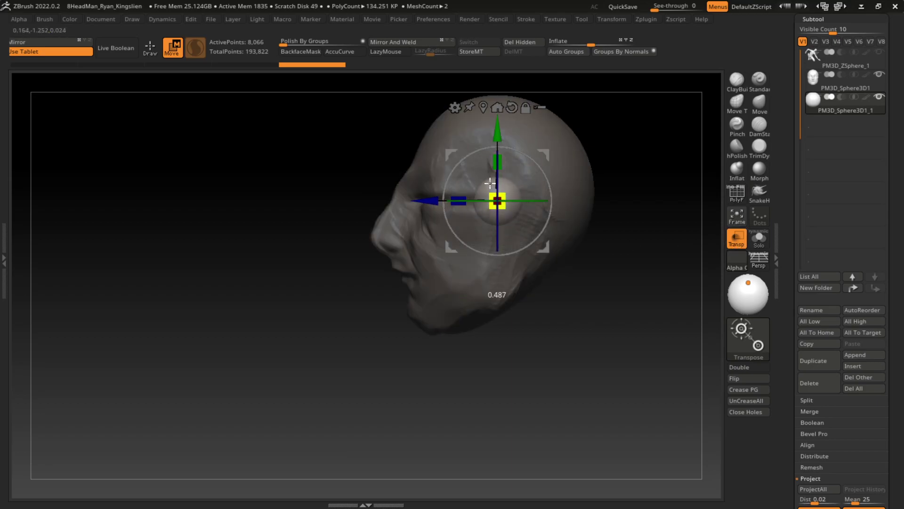
{"action": "mouse_move", "coordinate": [424, 200]}
{"action": "left_mouse_down"}
{"action": "mouse_move", "coordinate": [370, 209]}
{"action": "mouse_move", "coordinate": [620, 331]}
{"action": "mouse_move", "coordinate": [601, 310]}
{"action": "left_mouse_up"}
{"action": "key", "text": "f"}
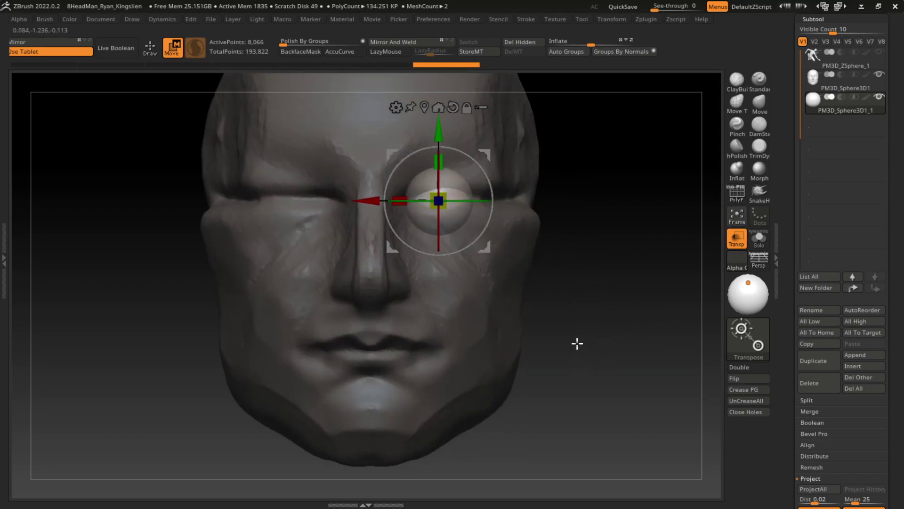
{"action": "left_click", "coordinate": [393, 42]}
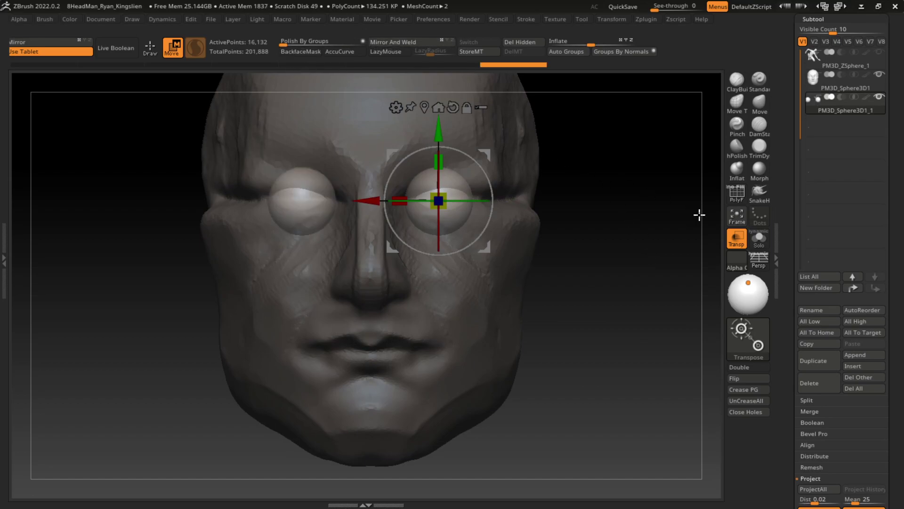
- Turn off Transp and PolyFrame, reselect the head subtool, and pick the DamStandard brush
{"action": "key", "text": "q"}
{"action": "key", "text": "shift+f"}
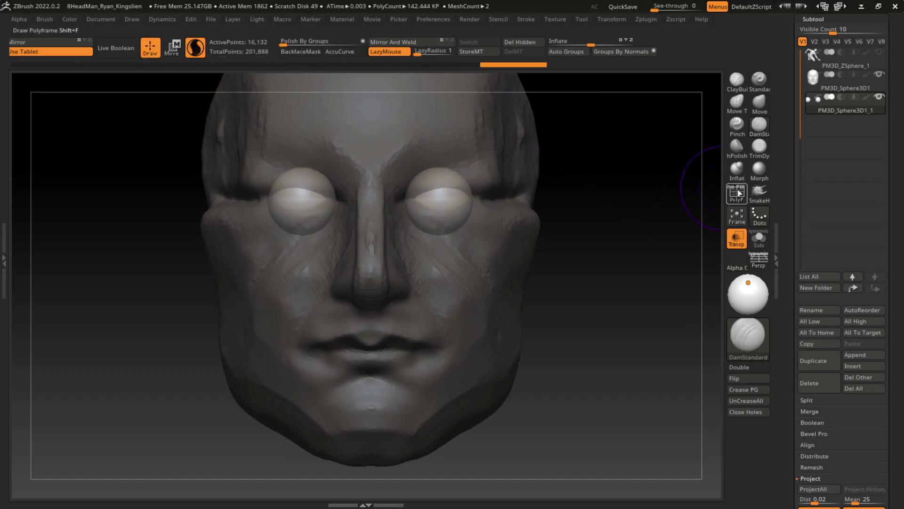
{"action": "left_click", "coordinate": [737, 238]}
{"action": "left_click_drag", "start_coordinate": [604, 264], "coordinate": [606, 287]}
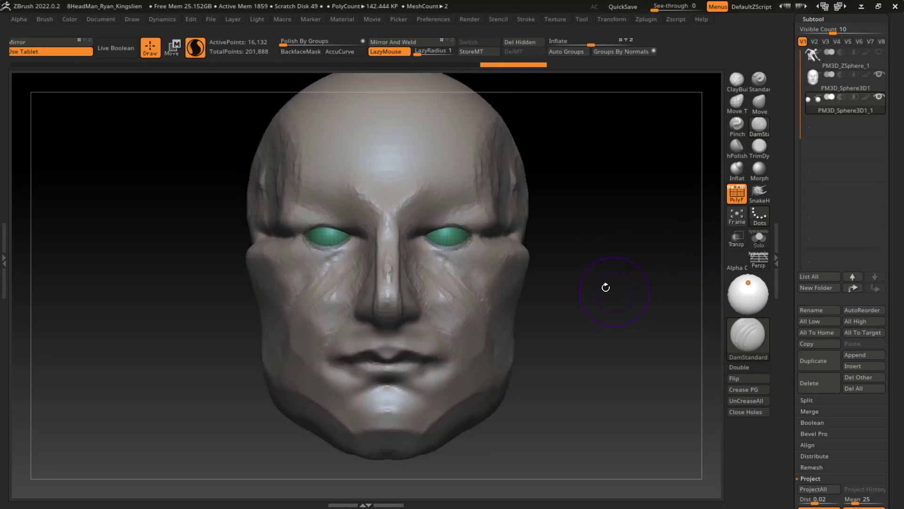
{"action": "left_click", "coordinate": [490, 348], "text": "alt"}
{"action": "left_click_drag", "start_coordinate": [580, 353], "coordinate": [579, 317], "text": "alt"}
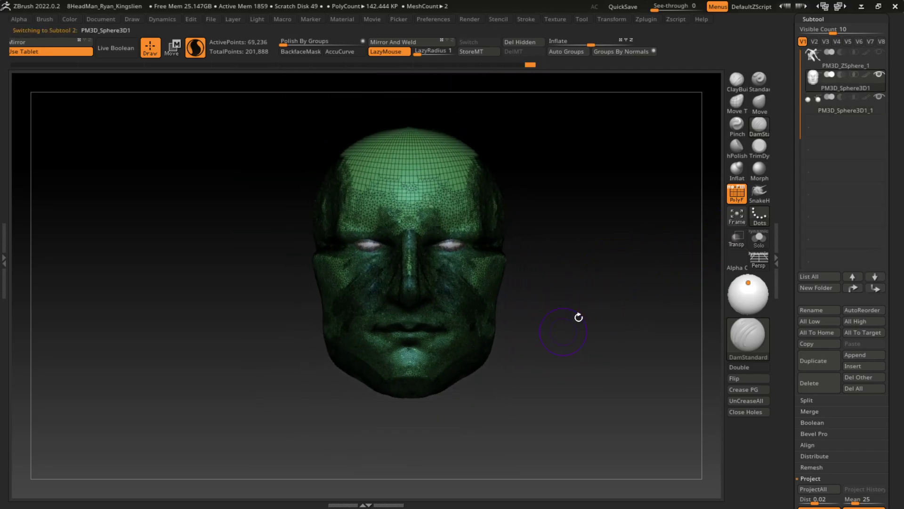
{"action": "key", "text": "shift+f"}
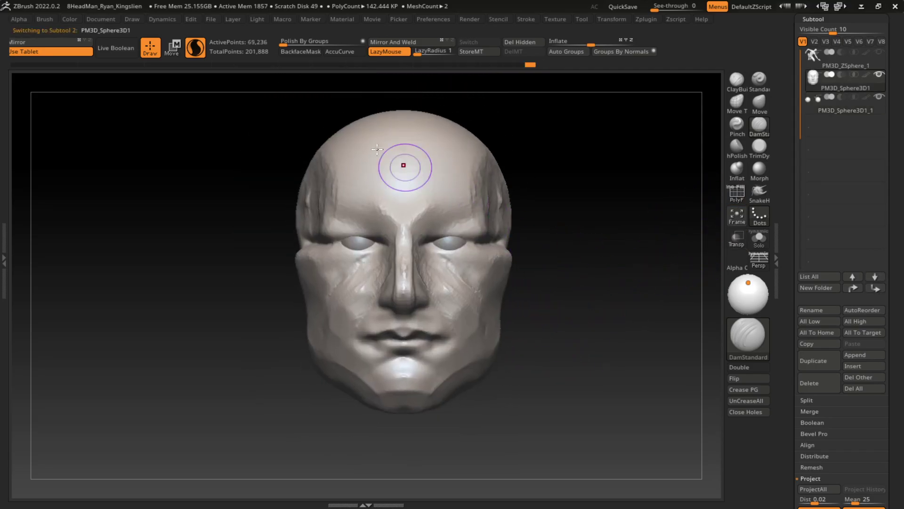
{"action": "key", "text": "w"}
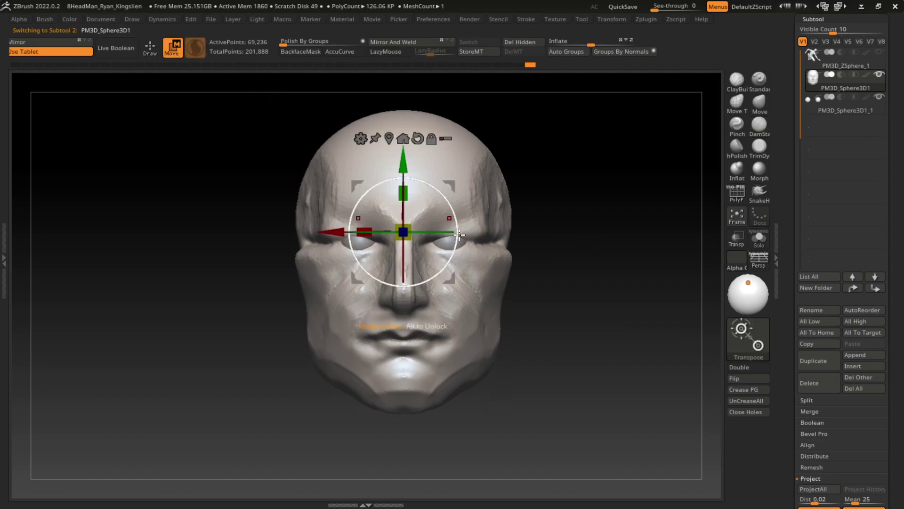
{"action": "left_click", "coordinate": [446, 243], "text": "alt"}
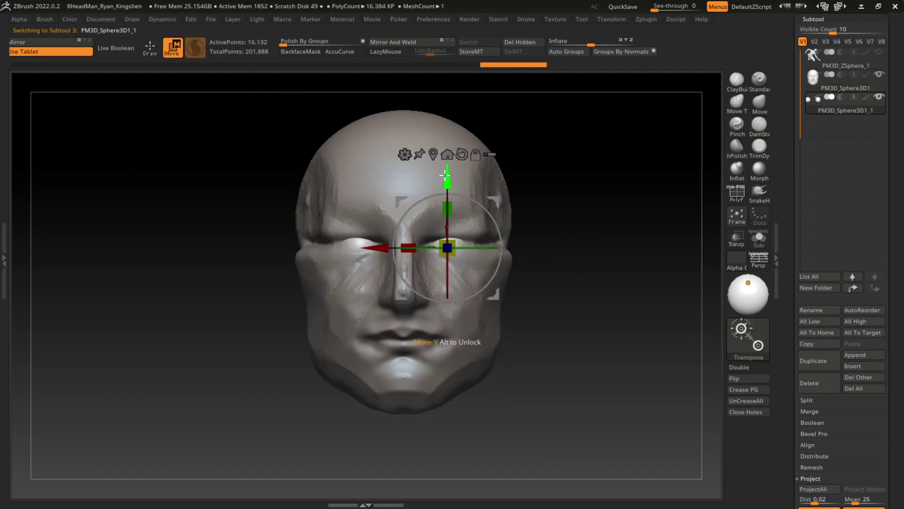
{"action": "left_click", "coordinate": [463, 348], "text": "alt"}
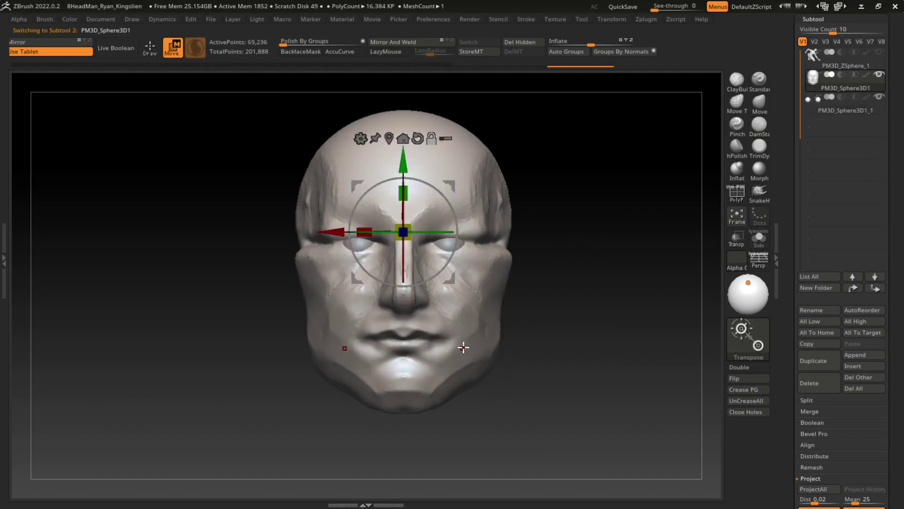
{"action": "left_click", "coordinate": [764, 132]}
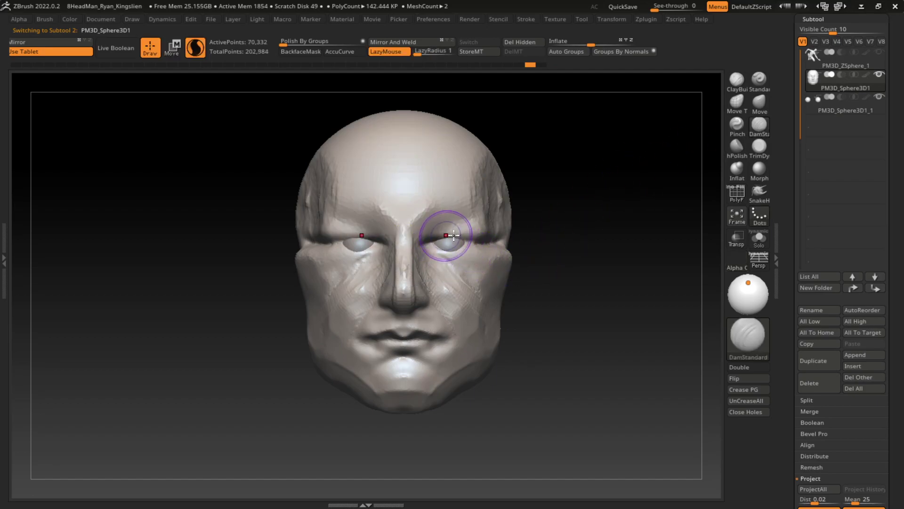
- Carve the upper eyelids, inner and outer corners, and lower lids around the eyeballs with DamStandard
{"action": "mouse_move", "coordinate": [454, 235]}
{"action": "left_mouse_down"}
{"action": "mouse_move", "coordinate": [434, 235]}
{"action": "mouse_move", "coordinate": [443, 234]}
{"action": "left_mouse_up"}
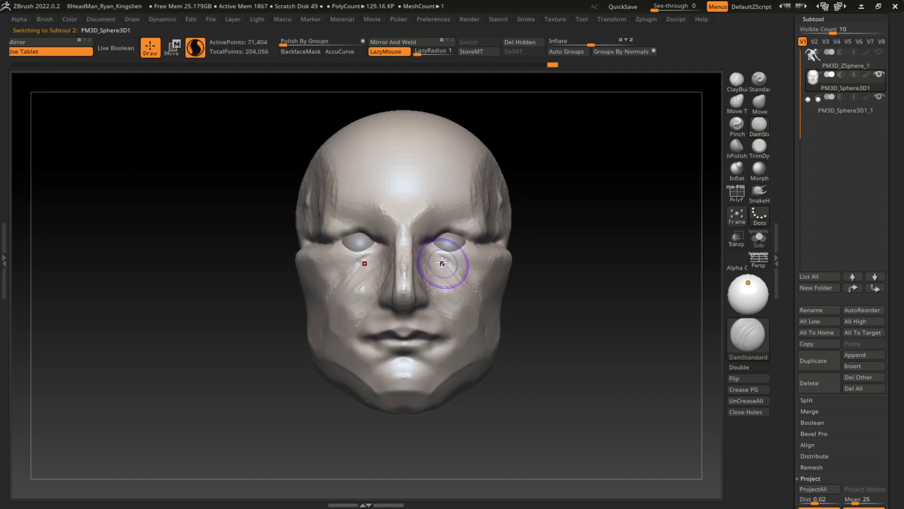
{"action": "left_click_drag", "start_coordinate": [429, 244], "coordinate": [460, 242]}
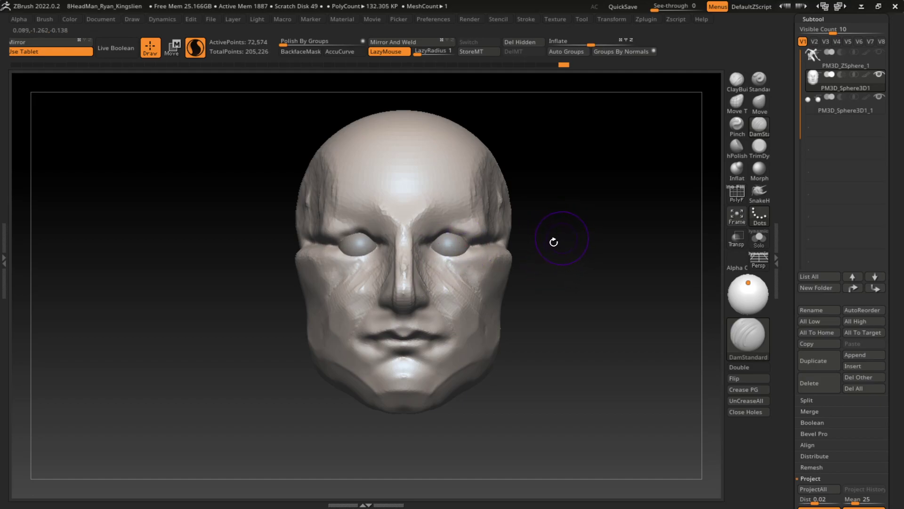
{"action": "left_click_drag", "start_coordinate": [557, 263], "coordinate": [567, 279]}
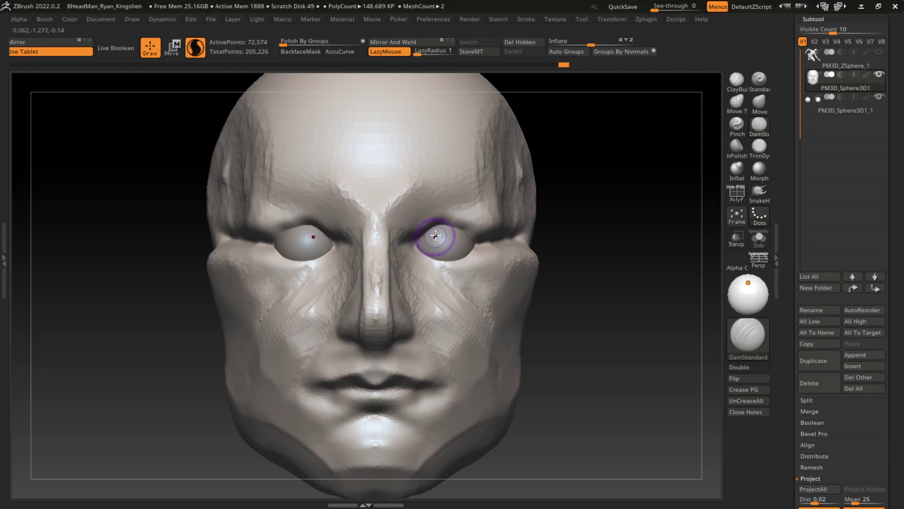
{"action": "left_click_drag", "start_coordinate": [436, 228], "coordinate": [401, 250]}
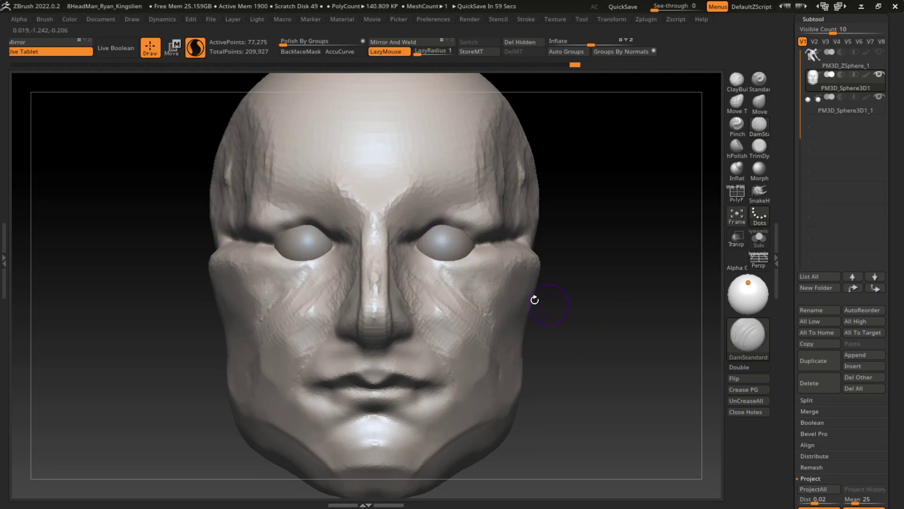
{"action": "mouse_move", "coordinate": [466, 232]}
{"action": "left_mouse_down"}
{"action": "mouse_move", "coordinate": [495, 242]}
{"action": "mouse_move", "coordinate": [450, 230]}
{"action": "mouse_move", "coordinate": [424, 235]}
{"action": "mouse_move", "coordinate": [470, 236]}
{"action": "left_mouse_up"}
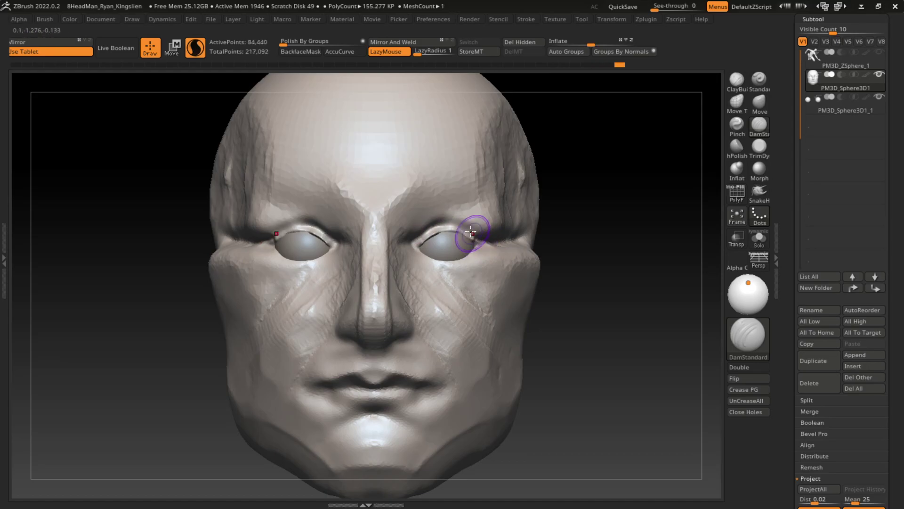
{"action": "left_click_drag", "start_coordinate": [415, 239], "coordinate": [416, 249]}
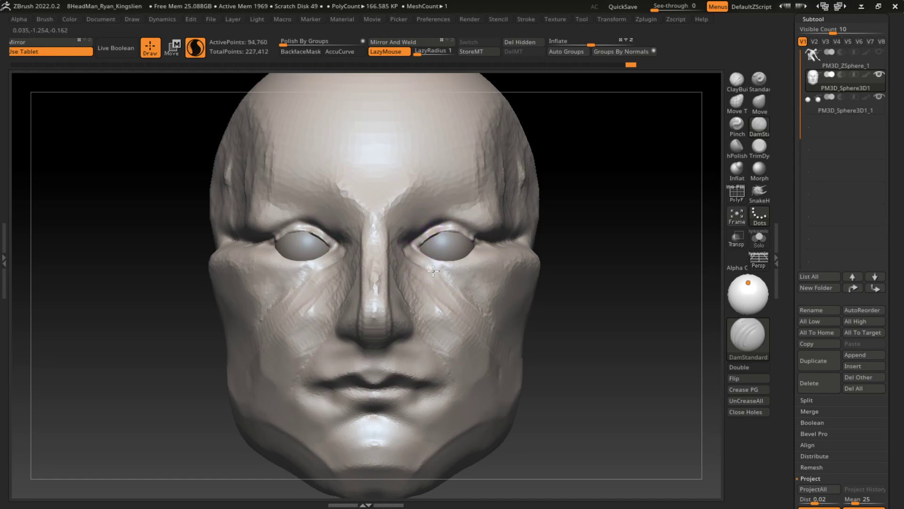
{"action": "mouse_move", "coordinate": [433, 270]}
{"action": "left_mouse_down"}
{"action": "mouse_move", "coordinate": [430, 259]}
{"action": "mouse_move", "coordinate": [485, 263]}
{"action": "left_mouse_up"}
- Refine the lower eyelids further with DamStandard strokes
{"action": "left_click_drag", "start_coordinate": [607, 224], "coordinate": [564, 275]}
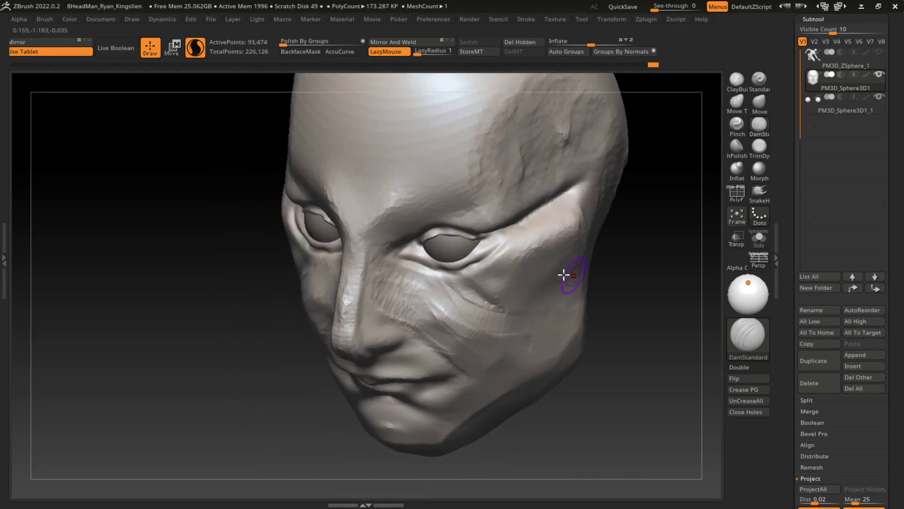
{"action": "left_click_drag", "start_coordinate": [467, 273], "coordinate": [523, 226]}
{"action": "mouse_move", "coordinate": [601, 244]}
{"action": "left_mouse_down"}
{"action": "mouse_move", "coordinate": [637, 244]}
{"action": "mouse_move", "coordinate": [640, 210]}
{"action": "mouse_move", "coordinate": [615, 245]}
{"action": "left_mouse_up"}
- Build up flesh under both eyes with ClayBuildup strokes
{"action": "key", "text": "b"}
{"action": "key", "text": "c"}
{"action": "key", "text": "b"}
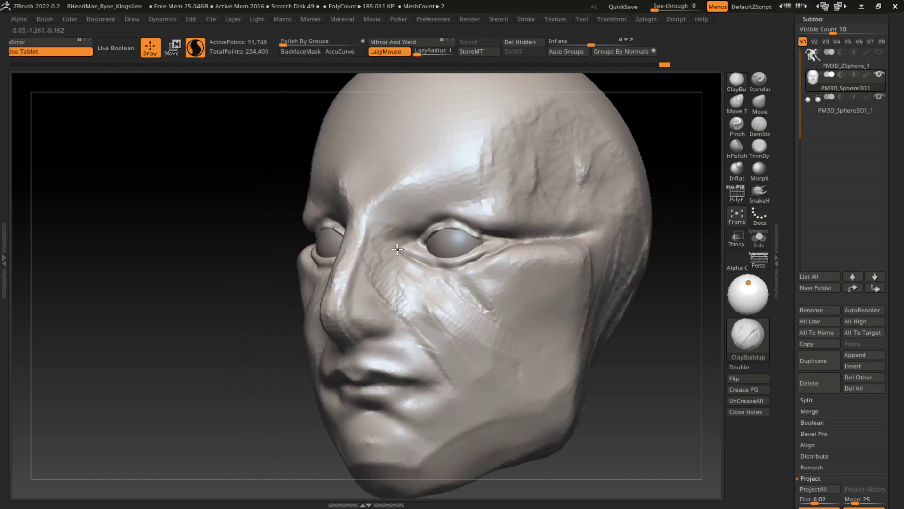
{"action": "left_click_drag", "start_coordinate": [409, 245], "coordinate": [421, 264]}
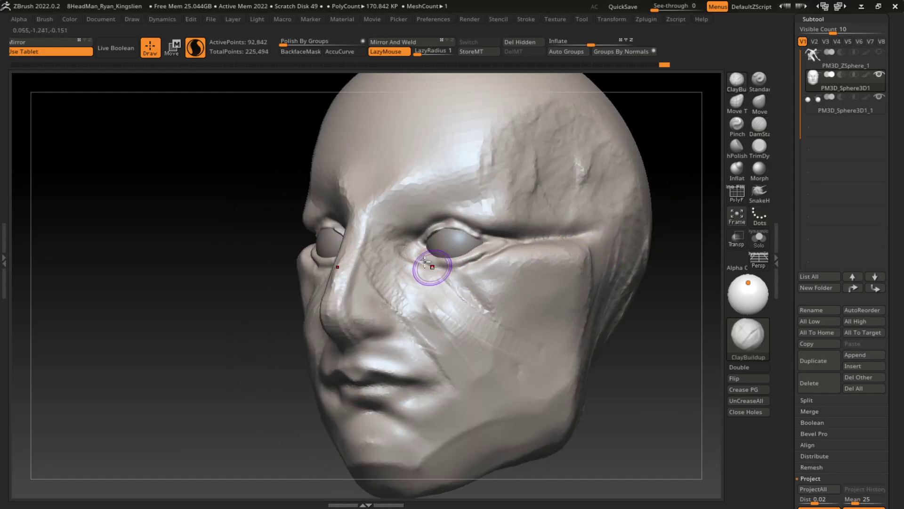
{"action": "left_click_drag", "start_coordinate": [637, 287], "coordinate": [642, 268]}
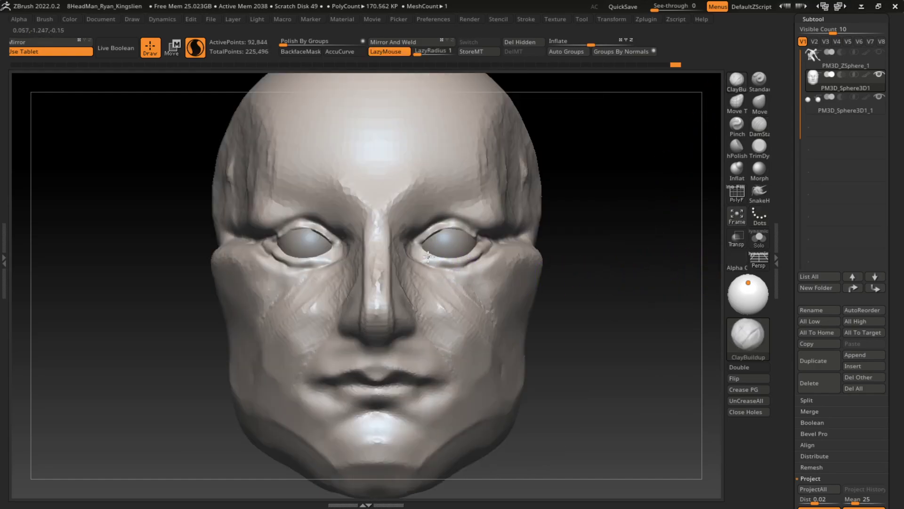
{"action": "mouse_move", "coordinate": [494, 245]}
{"action": "left_mouse_down"}
{"action": "mouse_move", "coordinate": [446, 264]}
{"action": "mouse_move", "coordinate": [499, 238]}
{"action": "mouse_move", "coordinate": [454, 268]}
{"action": "left_mouse_up"}
{"action": "mouse_move", "coordinate": [616, 208]}
{"action": "left_mouse_down"}
{"action": "mouse_move", "coordinate": [425, 263]}
{"action": "mouse_move", "coordinate": [430, 252]}
{"action": "mouse_move", "coordinate": [448, 252]}
{"action": "mouse_move", "coordinate": [454, 272]}
{"action": "mouse_move", "coordinate": [488, 249]}
{"action": "mouse_move", "coordinate": [434, 253]}
{"action": "mouse_move", "coordinate": [445, 259]}
{"action": "left_mouse_up"}
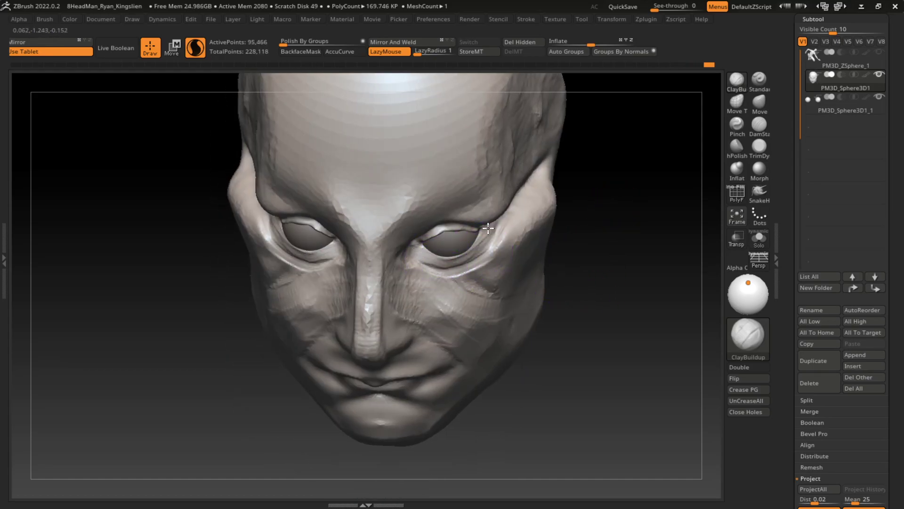
{"action": "left_click_drag", "start_coordinate": [512, 271], "coordinate": [587, 227]}
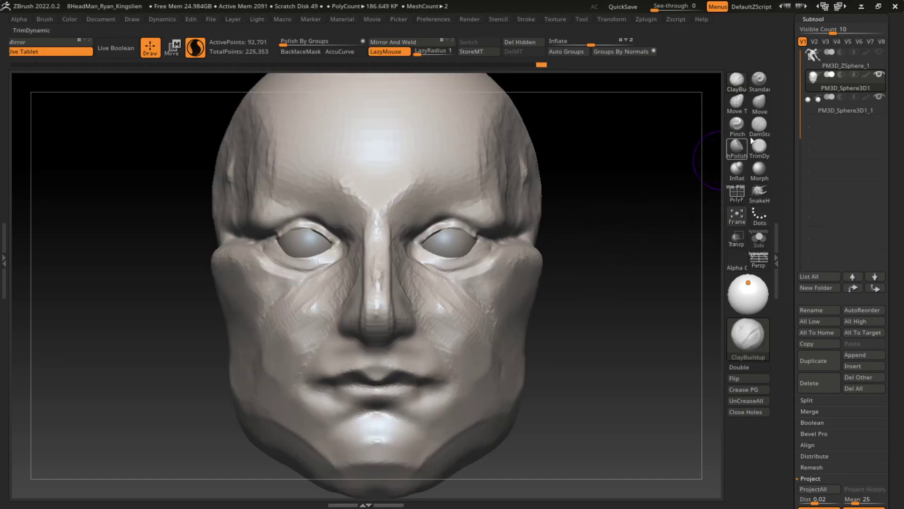
{"action": "left_click", "coordinate": [758, 125]}
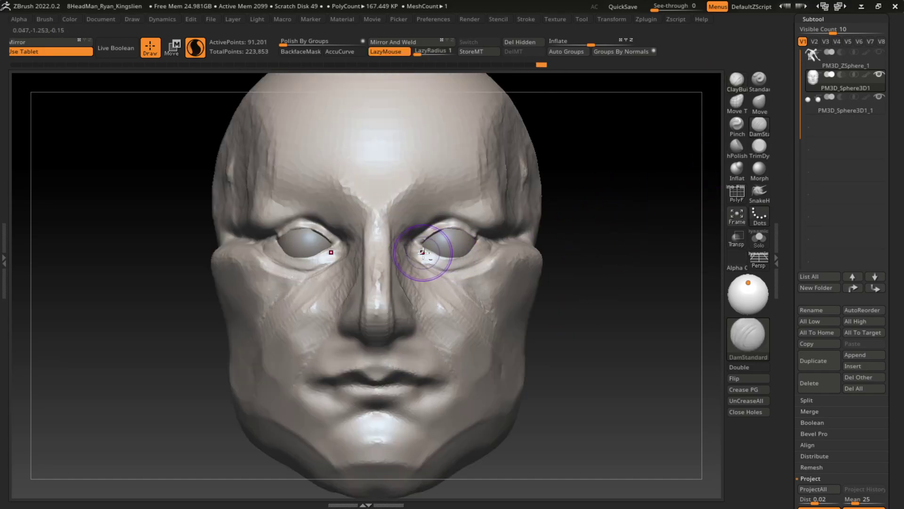
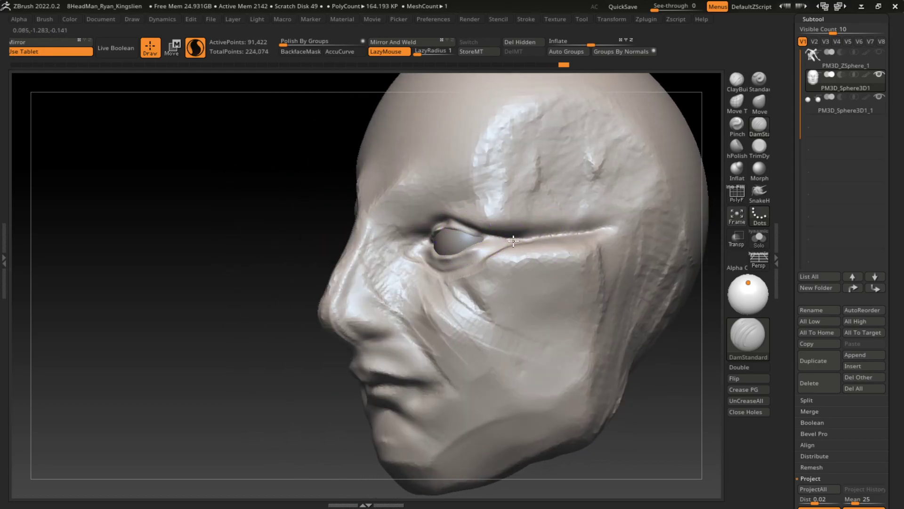
- Carve creases at the outer and inner eye corners with DamStandard
{"action": "left_click_drag", "start_coordinate": [694, 367], "coordinate": [641, 331]}
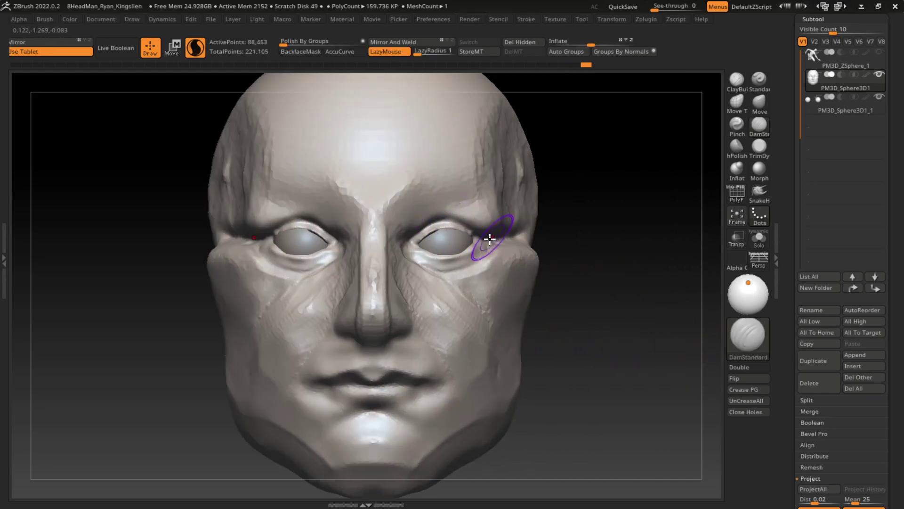
{"action": "mouse_move", "coordinate": [490, 239]}
{"action": "left_mouse_down"}
{"action": "mouse_move", "coordinate": [475, 236]}
{"action": "mouse_move", "coordinate": [499, 243]}
{"action": "left_mouse_up"}
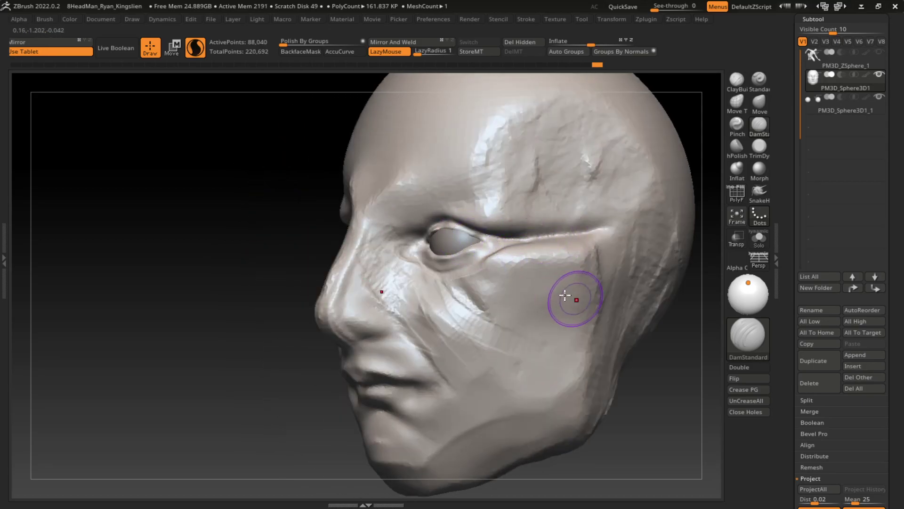
{"action": "left_click_drag", "start_coordinate": [572, 298], "coordinate": [506, 249]}
{"action": "mouse_move", "coordinate": [669, 376]}
{"action": "left_mouse_down"}
{"action": "mouse_move", "coordinate": [683, 400]}
{"action": "mouse_move", "coordinate": [587, 324]}
{"action": "left_mouse_up"}
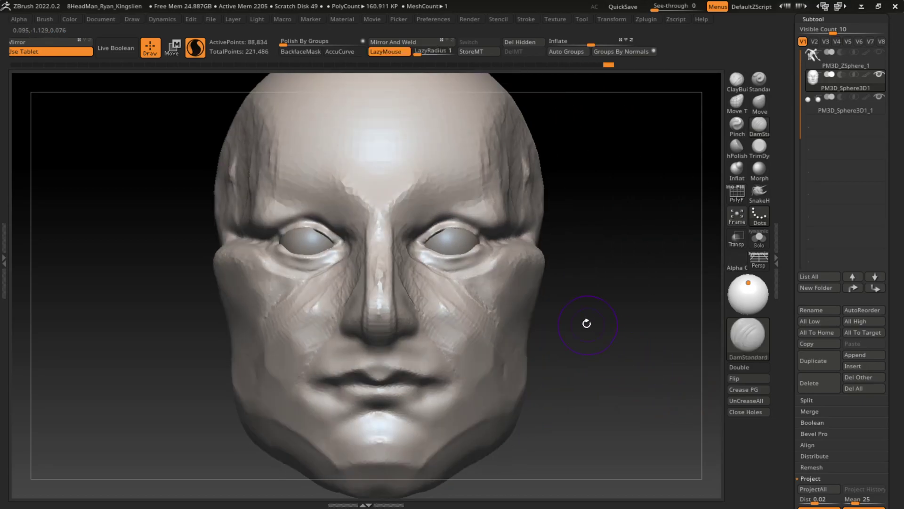
{"action": "left_click_drag", "start_coordinate": [570, 231], "coordinate": [475, 236]}
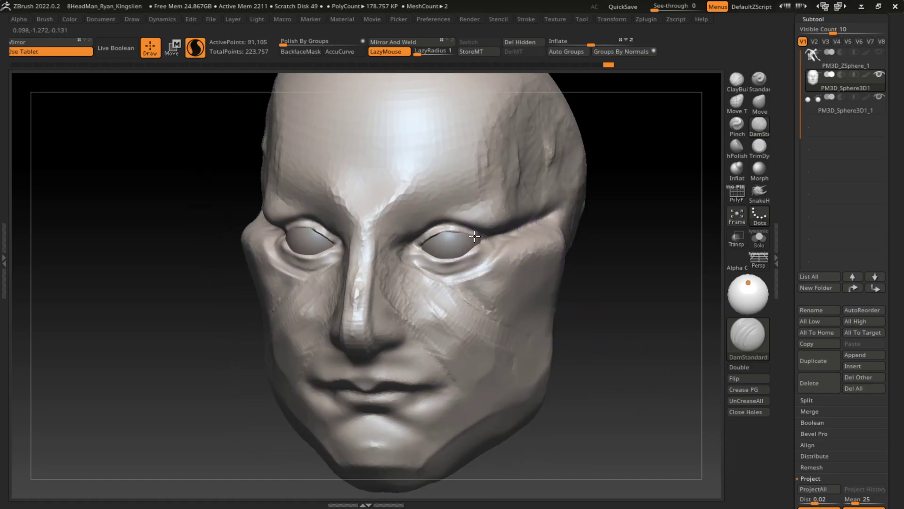
{"action": "left_click_drag", "start_coordinate": [596, 280], "coordinate": [679, 283]}
{"action": "mouse_move", "coordinate": [464, 247]}
{"action": "left_mouse_down"}
{"action": "mouse_move", "coordinate": [408, 230]}
{"action": "mouse_move", "coordinate": [402, 251]}
{"action": "mouse_move", "coordinate": [413, 279]}
{"action": "mouse_move", "coordinate": [377, 246]}
{"action": "left_mouse_up"}
- Build up the brow, eyelid, nose bridge and temple with ClayBuildup
{"action": "left_click", "coordinate": [737, 94]}
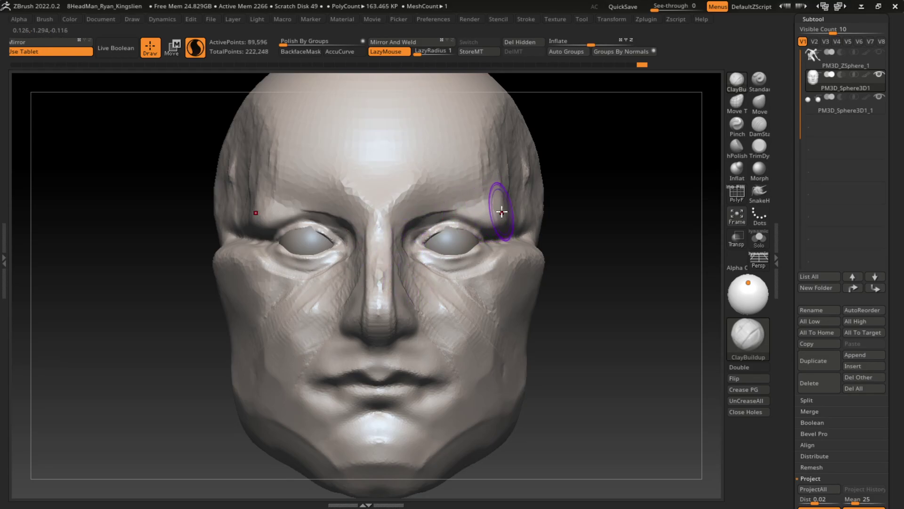
{"action": "left_click_drag", "start_coordinate": [494, 206], "coordinate": [490, 209]}
{"action": "mouse_move", "coordinate": [430, 228]}
{"action": "left_mouse_down"}
{"action": "mouse_move", "coordinate": [493, 232]}
{"action": "mouse_move", "coordinate": [405, 237]}
{"action": "left_mouse_up"}
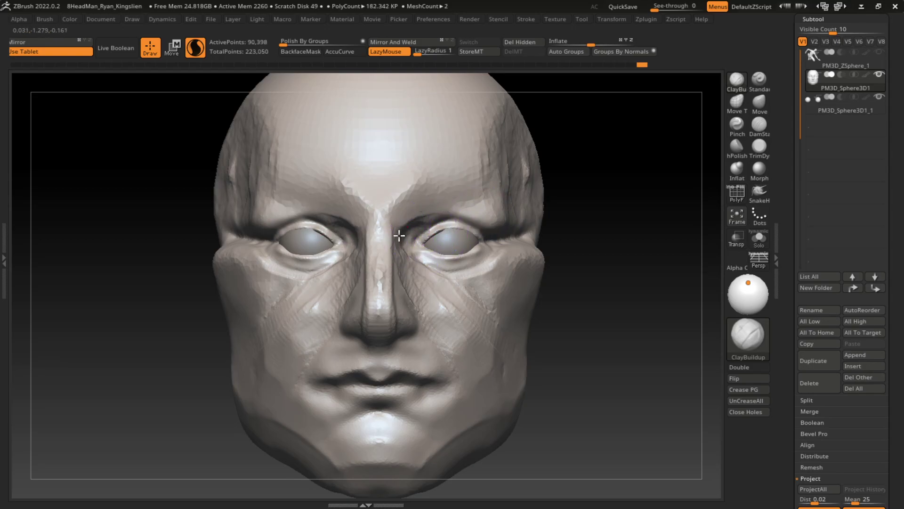
{"action": "left_click_drag", "start_coordinate": [399, 236], "coordinate": [403, 235]}
{"action": "mouse_move", "coordinate": [415, 217]}
{"action": "left_mouse_down"}
{"action": "mouse_move", "coordinate": [434, 204]}
{"action": "mouse_move", "coordinate": [367, 202]}
{"action": "mouse_move", "coordinate": [374, 175]}
{"action": "mouse_move", "coordinate": [393, 178]}
{"action": "mouse_move", "coordinate": [336, 169]}
{"action": "mouse_move", "coordinate": [419, 150]}
{"action": "left_mouse_up"}
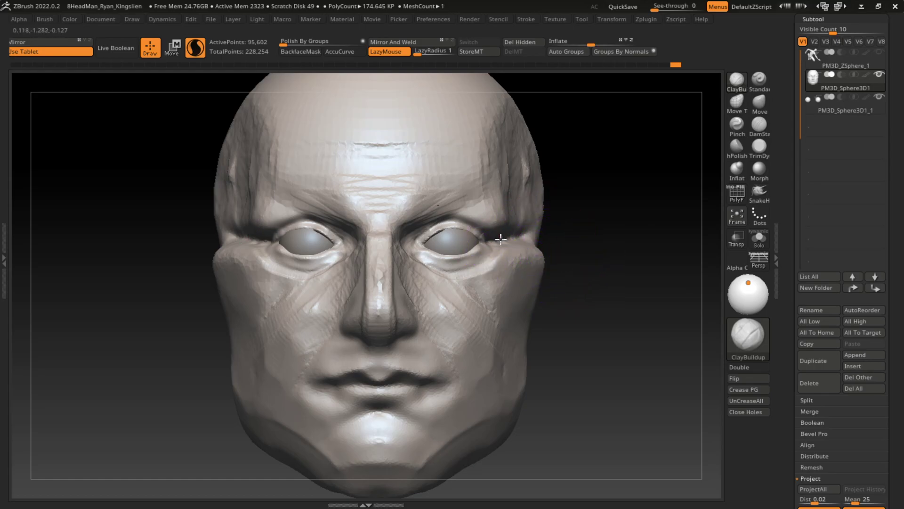
{"action": "left_click_drag", "start_coordinate": [501, 240], "coordinate": [506, 219]}
- Shrink the Draw Size and resculpt the temple with the smaller brush
{"action": "key", "text": "s"}
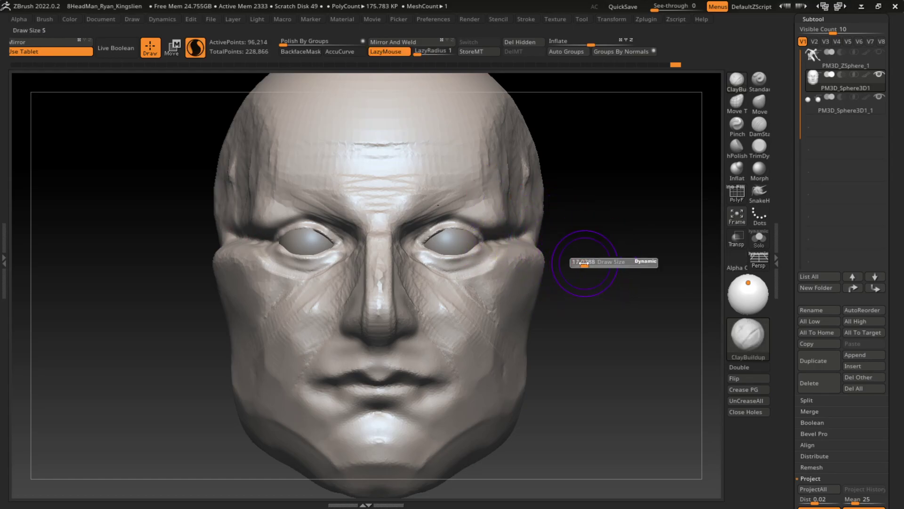
{"action": "left_click_drag", "start_coordinate": [584, 262], "coordinate": [575, 262]}
{"action": "mouse_move", "coordinate": [495, 236]}
{"action": "left_mouse_down"}
{"action": "mouse_move", "coordinate": [493, 216]}
{"action": "mouse_move", "coordinate": [501, 232]}
{"action": "mouse_move", "coordinate": [499, 224]}
{"action": "mouse_move", "coordinate": [565, 259]}
{"action": "left_mouse_up"}
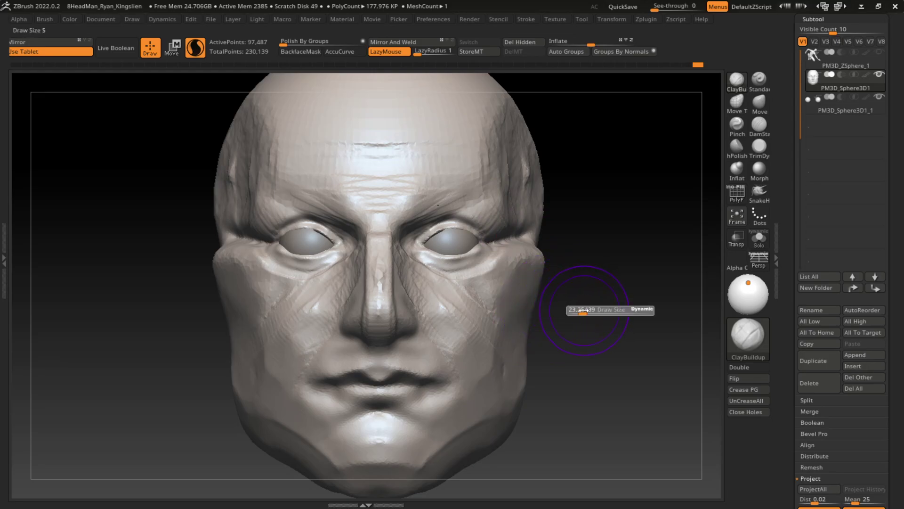
{"action": "left_click", "coordinate": [760, 145]}
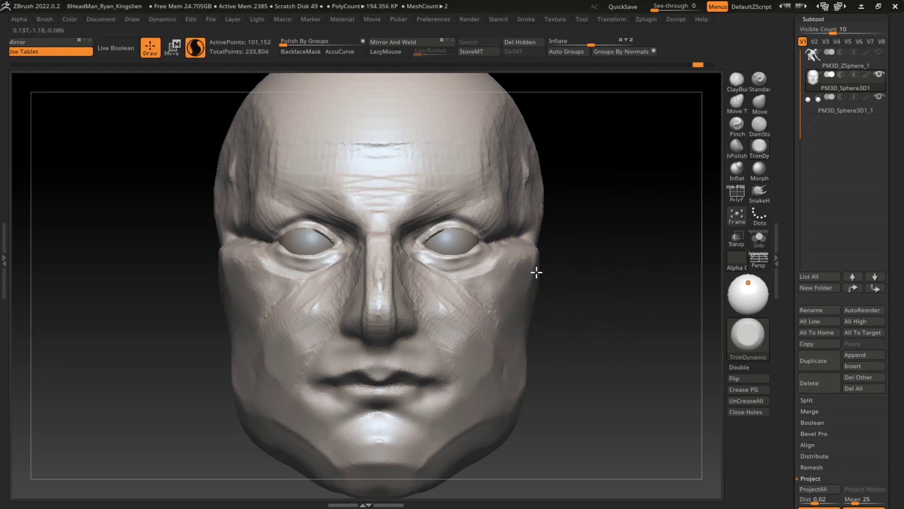
- Flatten both cheek planes and the nose sides with TrimDynamic
{"action": "left_click_drag", "start_coordinate": [583, 228], "coordinate": [491, 297]}
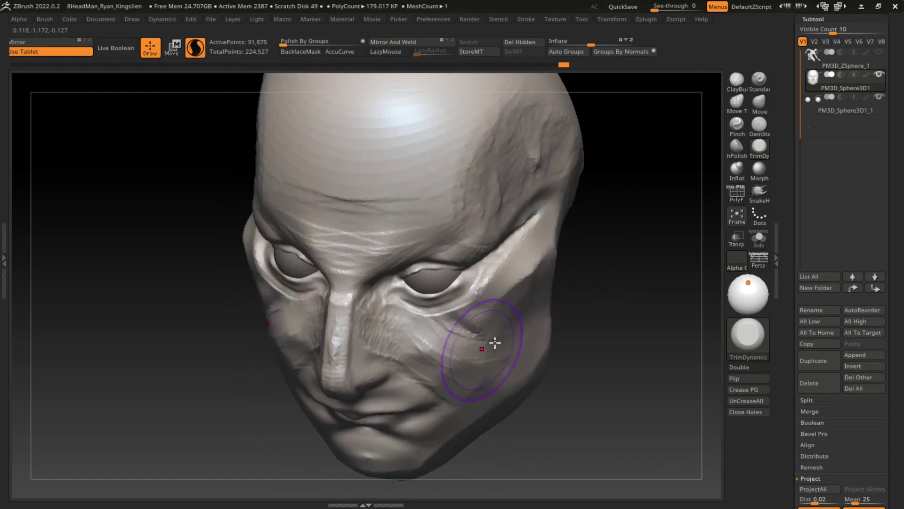
{"action": "left_click_drag", "start_coordinate": [589, 245], "coordinate": [620, 233], "text": "shift"}
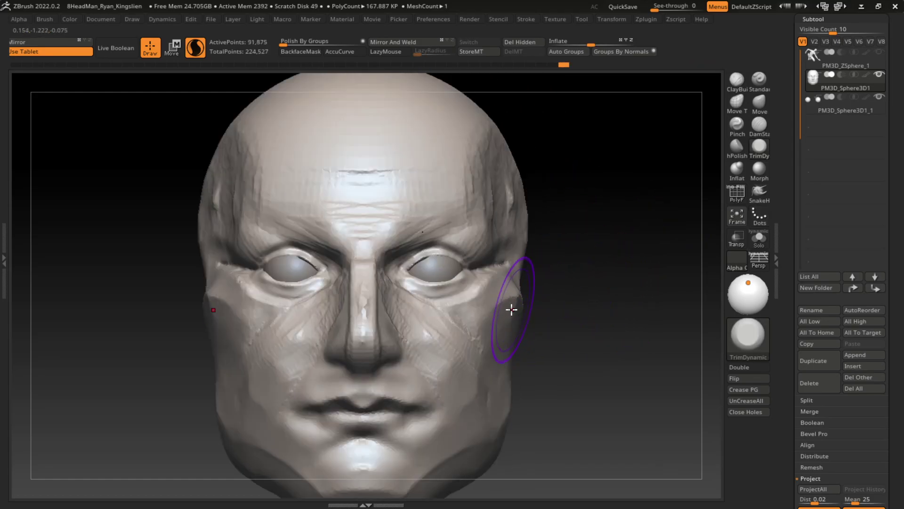
{"action": "mouse_move", "coordinate": [501, 262]}
{"action": "left_mouse_down"}
{"action": "mouse_move", "coordinate": [477, 326]}
{"action": "mouse_move", "coordinate": [498, 299]}
{"action": "mouse_move", "coordinate": [491, 327]}
{"action": "mouse_move", "coordinate": [509, 309]}
{"action": "mouse_move", "coordinate": [519, 313]}
{"action": "mouse_move", "coordinate": [469, 319]}
{"action": "mouse_move", "coordinate": [480, 302]}
{"action": "mouse_move", "coordinate": [421, 344]}
{"action": "mouse_move", "coordinate": [448, 347]}
{"action": "mouse_move", "coordinate": [432, 329]}
{"action": "left_mouse_up"}
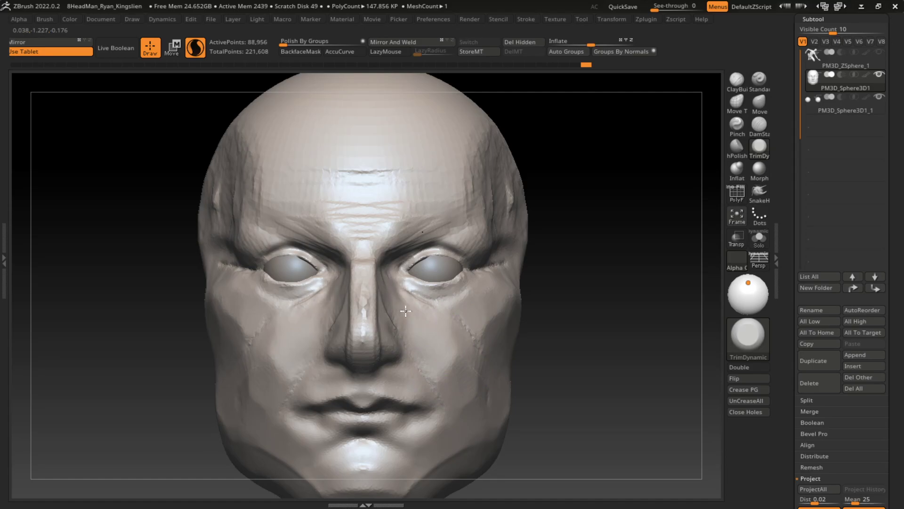
{"action": "mouse_move", "coordinate": [415, 314]}
{"action": "left_mouse_down"}
{"action": "mouse_move", "coordinate": [397, 307]}
{"action": "mouse_move", "coordinate": [402, 323]}
{"action": "mouse_move", "coordinate": [386, 301]}
{"action": "mouse_move", "coordinate": [396, 318]}
{"action": "left_mouse_up"}
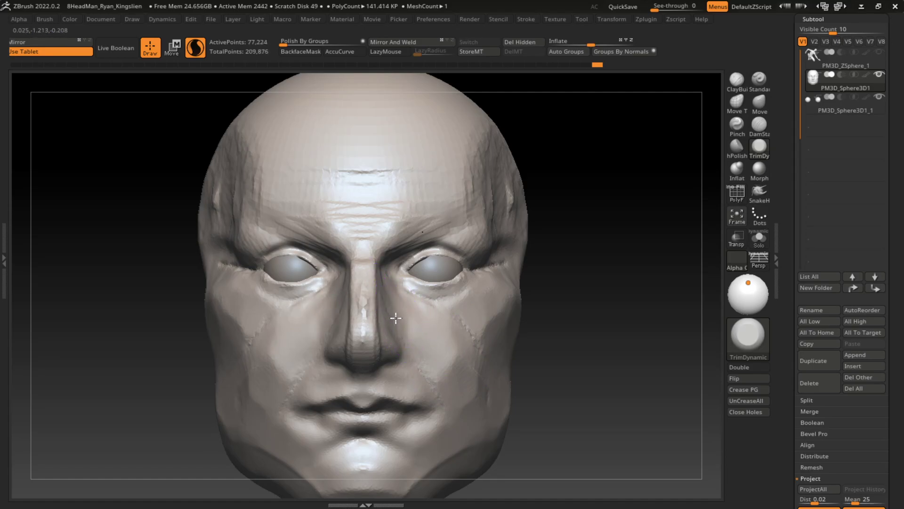
- Carve DamStandard creases along the side of the nose and down the cheek
{"action": "left_click", "coordinate": [760, 135]}
{"action": "left_click_drag", "start_coordinate": [603, 315], "coordinate": [567, 333]}
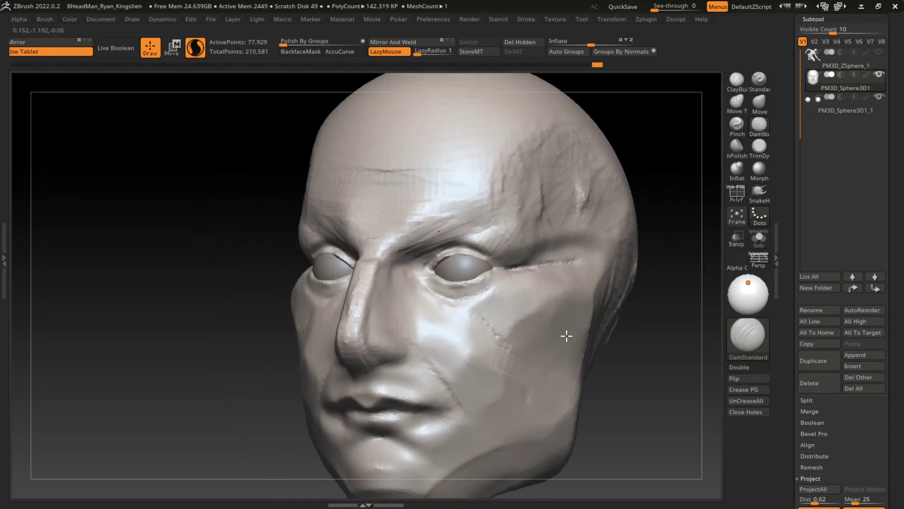
{"action": "left_click_drag", "start_coordinate": [396, 324], "coordinate": [405, 335]}
{"action": "left_click_drag", "start_coordinate": [480, 334], "coordinate": [652, 343], "text": "shift"}
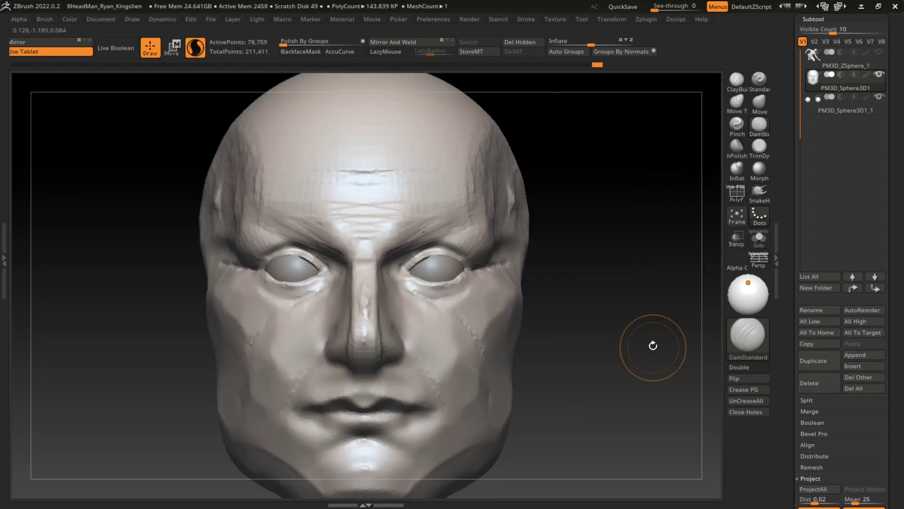
{"action": "left_click_drag", "start_coordinate": [322, 340], "coordinate": [337, 304]}
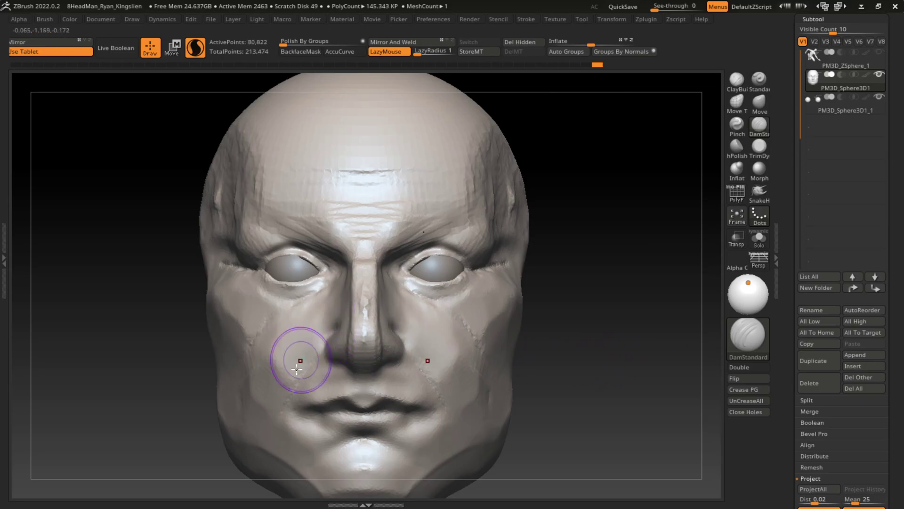
{"action": "key", "text": "s"}
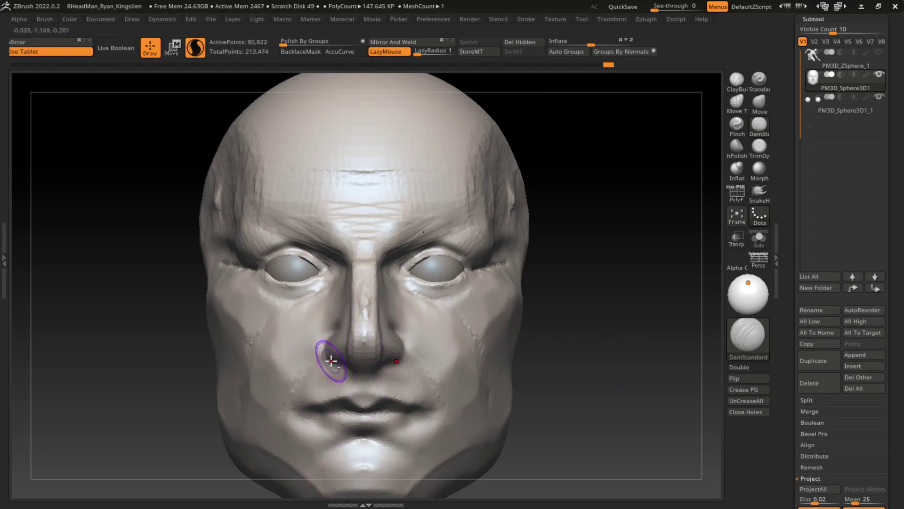
{"action": "mouse_move", "coordinate": [448, 309]}
{"action": "left_mouse_down"}
{"action": "mouse_move", "coordinate": [410, 359]}
{"action": "mouse_move", "coordinate": [379, 380]}
{"action": "left_mouse_up"}
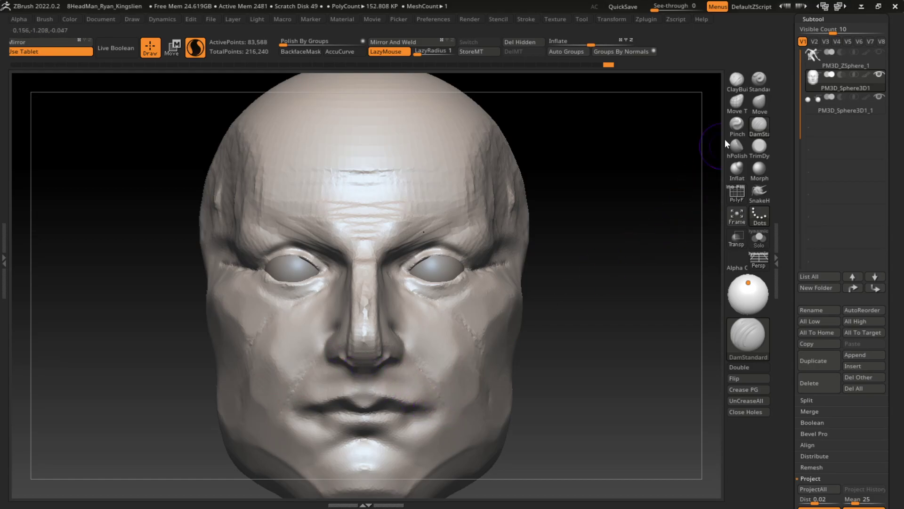
- Plane the area under the nose, the philtrum, upper lip and cheek beside the mouth
{"action": "left_click", "coordinate": [759, 146]}
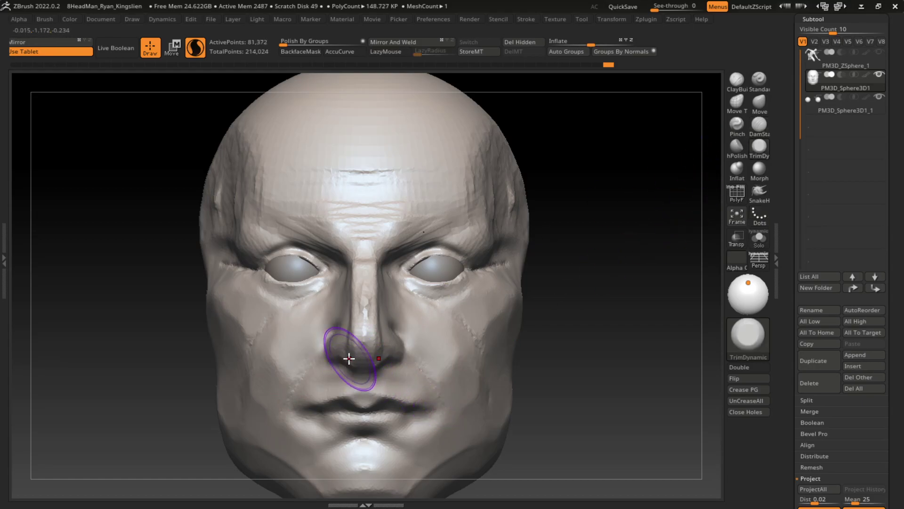
{"action": "mouse_move", "coordinate": [350, 359]}
{"action": "left_mouse_down"}
{"action": "mouse_move", "coordinate": [358, 373]}
{"action": "mouse_move", "coordinate": [323, 364]}
{"action": "mouse_move", "coordinate": [383, 396]}
{"action": "mouse_move", "coordinate": [370, 388]}
{"action": "mouse_move", "coordinate": [384, 384]}
{"action": "mouse_move", "coordinate": [380, 363]}
{"action": "mouse_move", "coordinate": [433, 353]}
{"action": "mouse_move", "coordinate": [409, 379]}
{"action": "mouse_move", "coordinate": [424, 353]}
{"action": "mouse_move", "coordinate": [397, 379]}
{"action": "mouse_move", "coordinate": [374, 381]}
{"action": "left_mouse_up"}
{"action": "left_click", "coordinate": [738, 79]}
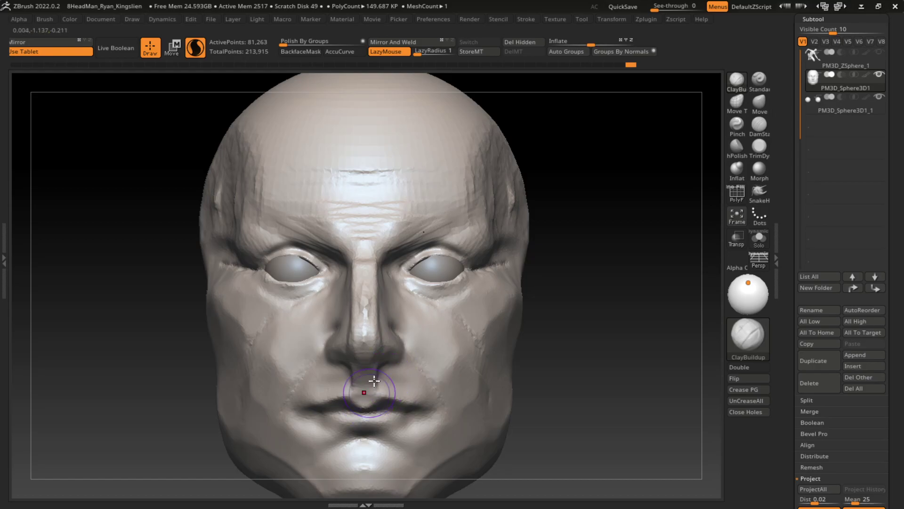
{"action": "left_click", "coordinate": [759, 146]}
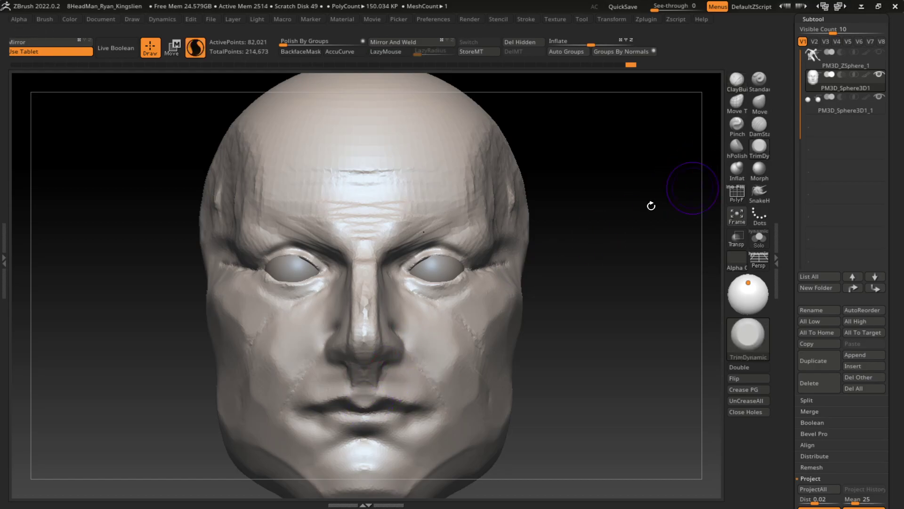
{"action": "left_click_drag", "start_coordinate": [377, 369], "coordinate": [388, 397]}
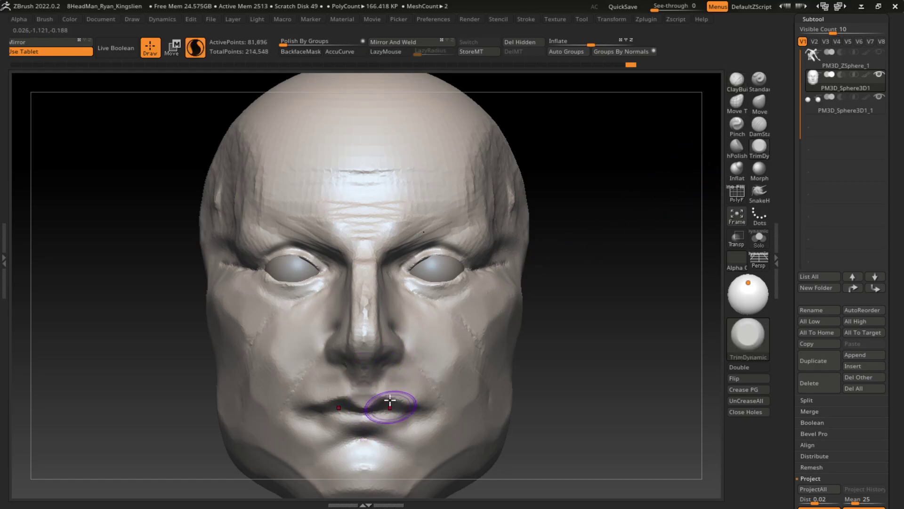
{"action": "mouse_move", "coordinate": [420, 371]}
{"action": "left_mouse_down"}
{"action": "mouse_move", "coordinate": [426, 383]}
{"action": "mouse_move", "coordinate": [529, 363]}
{"action": "left_mouse_up"}
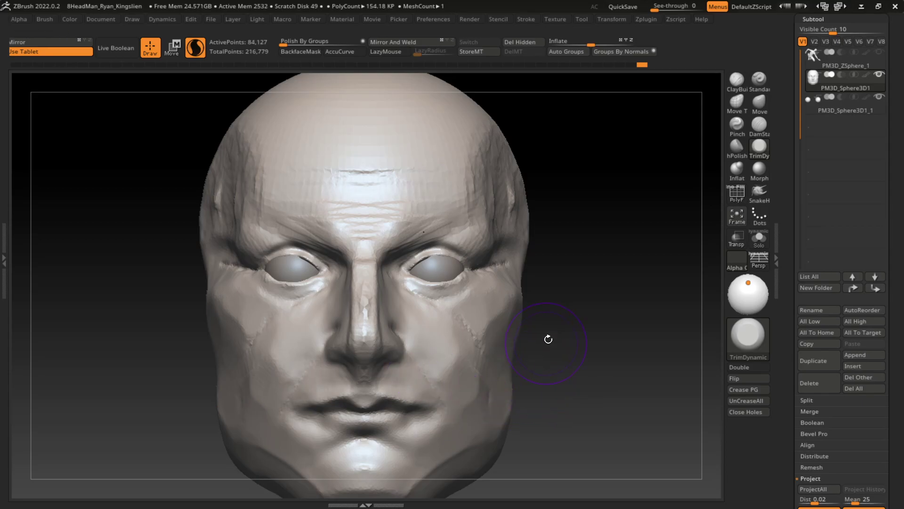
- Deepen the crease at the mouth corner with DamStandard
{"action": "left_click", "coordinate": [759, 128]}
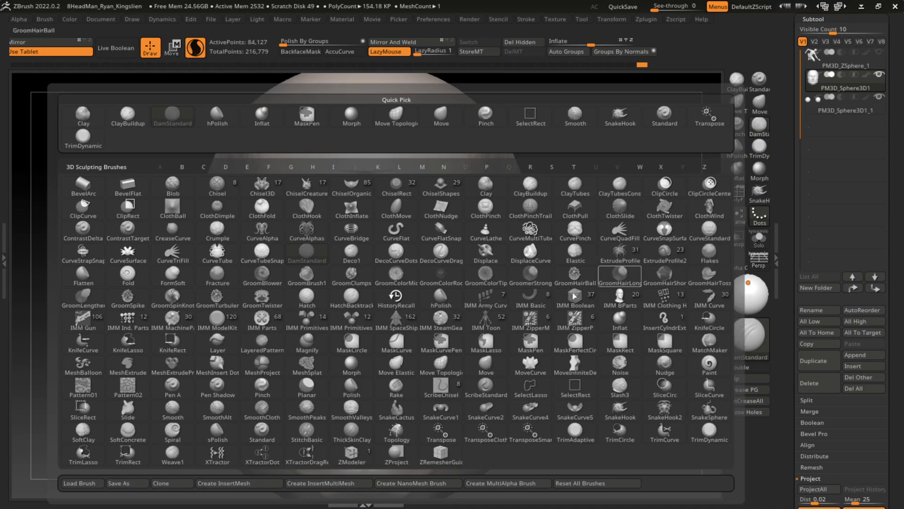
{"action": "left_click", "coordinate": [760, 124]}
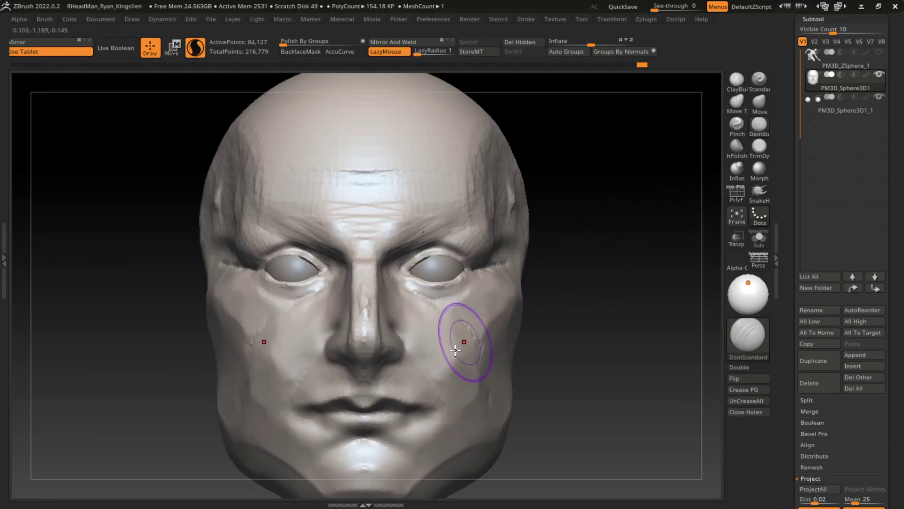
{"action": "left_click_drag", "start_coordinate": [423, 383], "coordinate": [439, 424]}
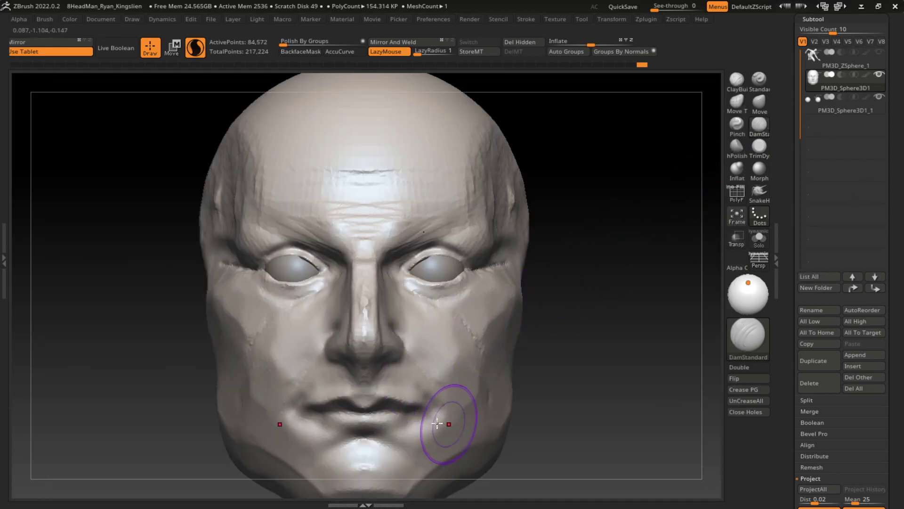
{"action": "key", "text": "s"}
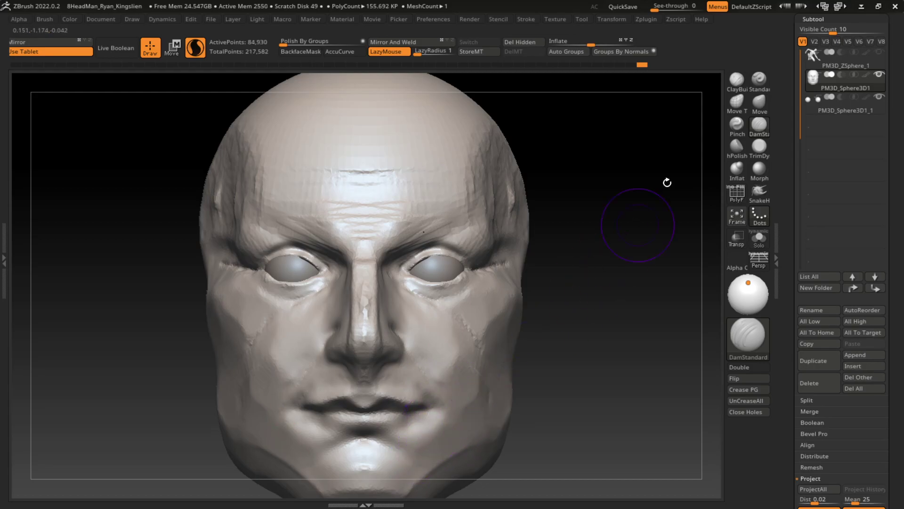
- Build up the mouth corner and lower lip with ClayBuildup, with LazyMouse on
{"action": "key", "text": "b"}
{"action": "key", "text": "c"}
{"action": "key", "text": "b"}
{"action": "mouse_move", "coordinate": [435, 412]}
{"action": "left_mouse_down"}
{"action": "mouse_move", "coordinate": [410, 422]}
{"action": "mouse_move", "coordinate": [420, 434]}
{"action": "left_mouse_up"}
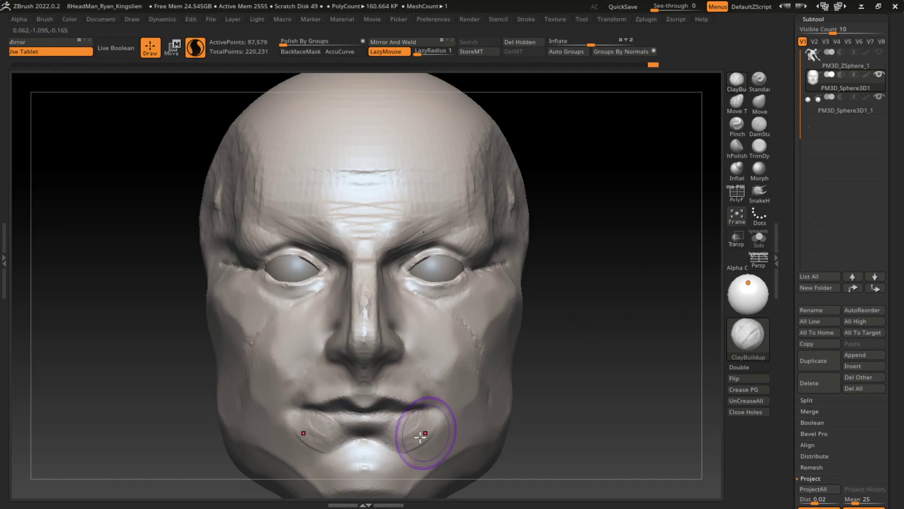
{"action": "key", "text": "l"}
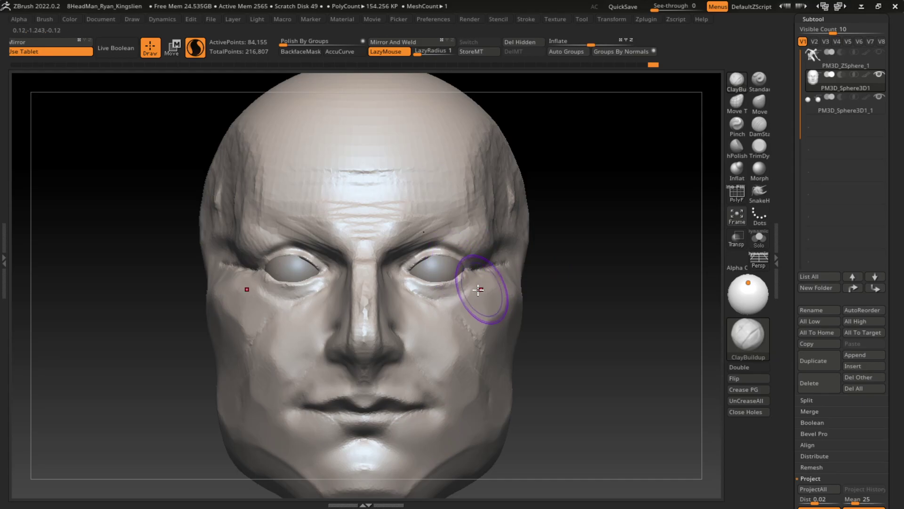
- Return the head to a straight front view zoomed in on the face
{"action": "right_click_drag", "start_coordinate": [466, 296], "coordinate": [567, 305]}
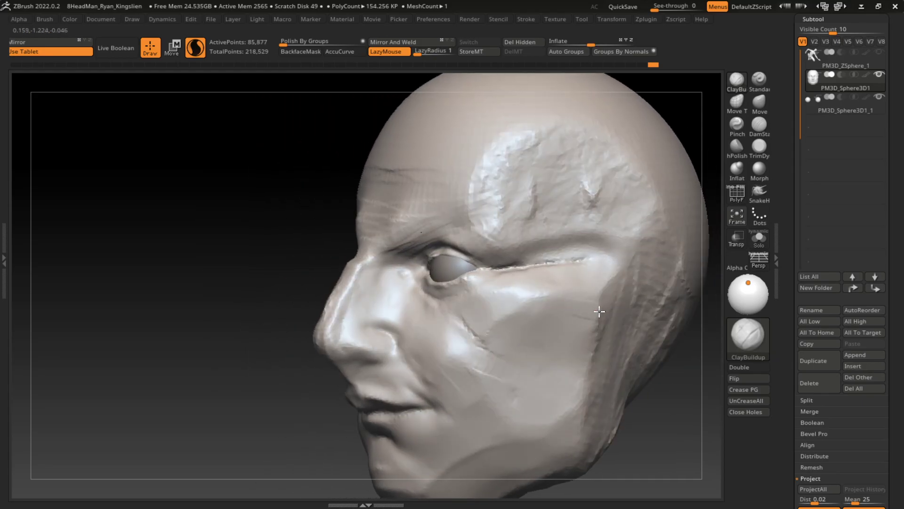
{"action": "right_click_drag", "start_coordinate": [666, 393], "coordinate": [638, 369], "text": "shift"}
{"action": "right_click_drag", "start_coordinate": [631, 323], "coordinate": [645, 249]}
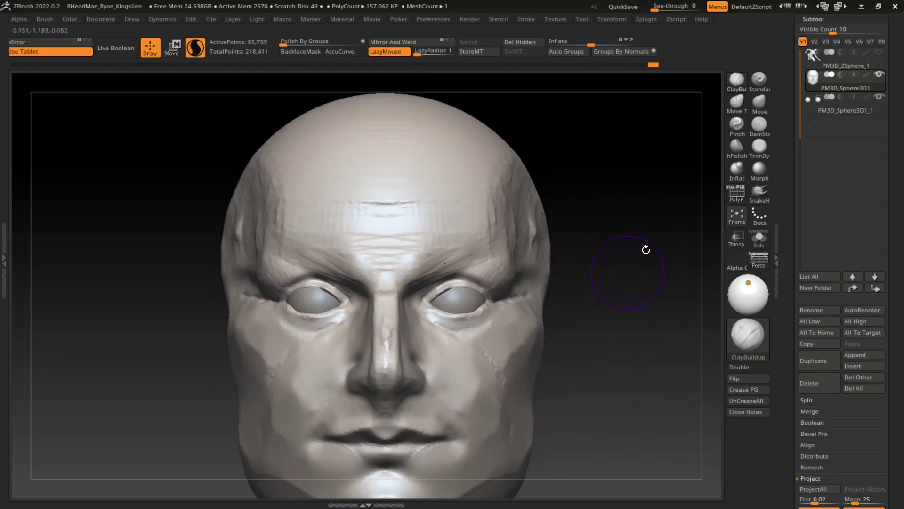
{"action": "mouse_move", "coordinate": [582, 402]}
{"action": "right_mouse_down", "text": "ctrl"}
{"action": "mouse_move", "coordinate": [605, 396]}
{"action": "mouse_move", "coordinate": [596, 391]}
{"action": "right_mouse_up", "text": "ctrl"}
- Build up the inner eye corners and carve DamStandard creases along the eyelids
{"action": "key", "text": "s"}
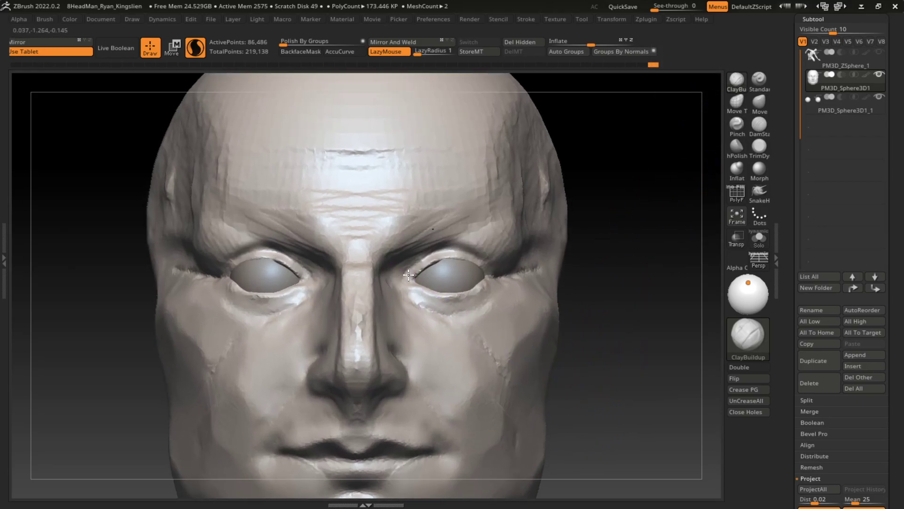
{"action": "mouse_move", "coordinate": [408, 275]}
{"action": "left_mouse_down"}
{"action": "mouse_move", "coordinate": [403, 283]}
{"action": "mouse_move", "coordinate": [417, 296]}
{"action": "mouse_move", "coordinate": [411, 270]}
{"action": "left_mouse_up"}
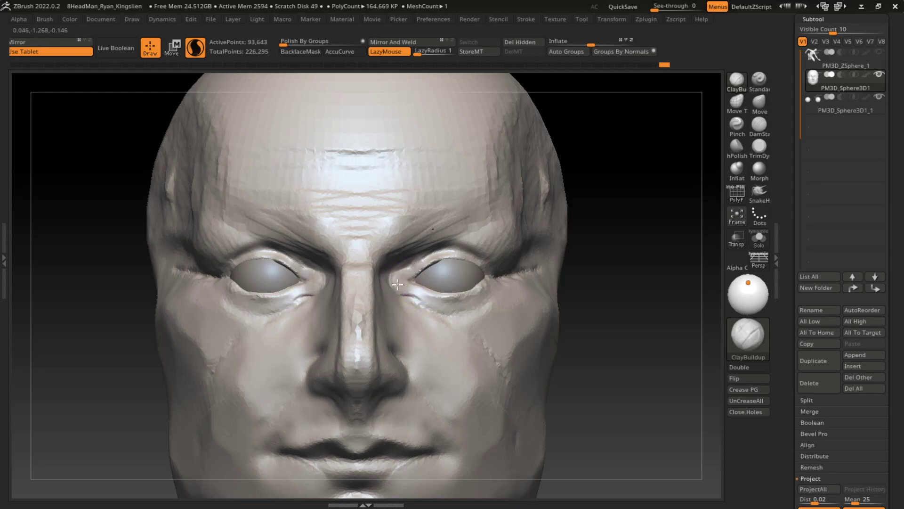
{"action": "left_click", "coordinate": [759, 124]}
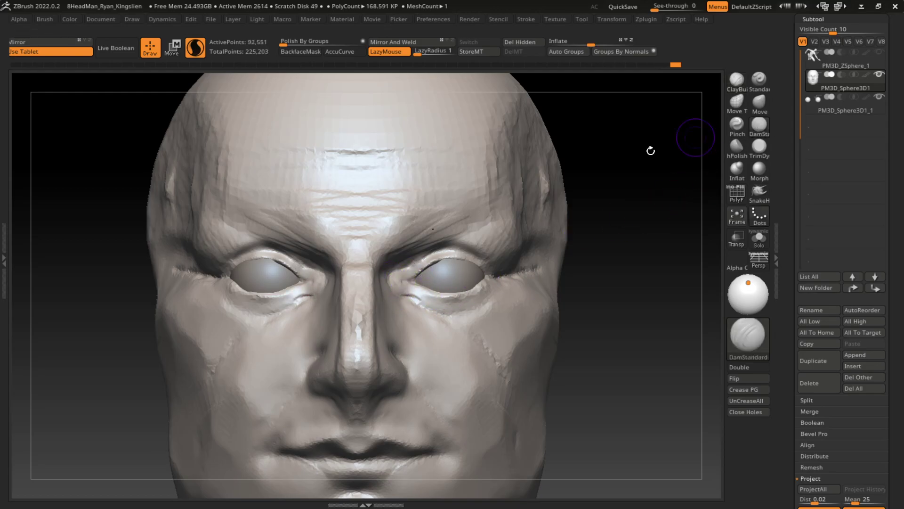
{"action": "mouse_move", "coordinate": [440, 259]}
{"action": "left_mouse_down"}
{"action": "mouse_move", "coordinate": [416, 272]}
{"action": "mouse_move", "coordinate": [417, 290]}
{"action": "mouse_move", "coordinate": [413, 277]}
{"action": "left_mouse_up"}
{"action": "left_click", "coordinate": [737, 80]}
{"action": "left_click", "coordinate": [759, 124]}
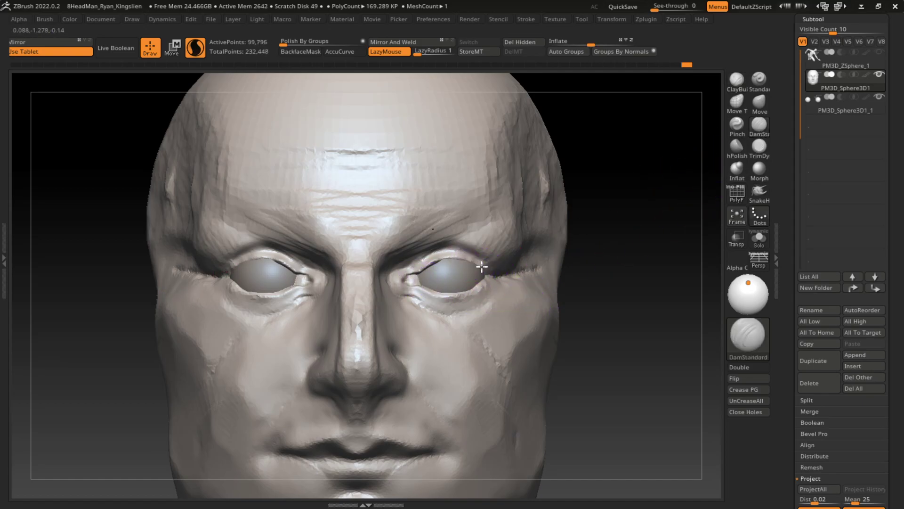
{"action": "left_click_drag", "start_coordinate": [482, 267], "coordinate": [485, 264]}
- Undo the stray crease and add ClayBuildup at the eye corners
{"action": "right_click_drag", "start_coordinate": [485, 263], "coordinate": [589, 236]}
{"action": "left_click_drag", "start_coordinate": [495, 274], "coordinate": [511, 272]}
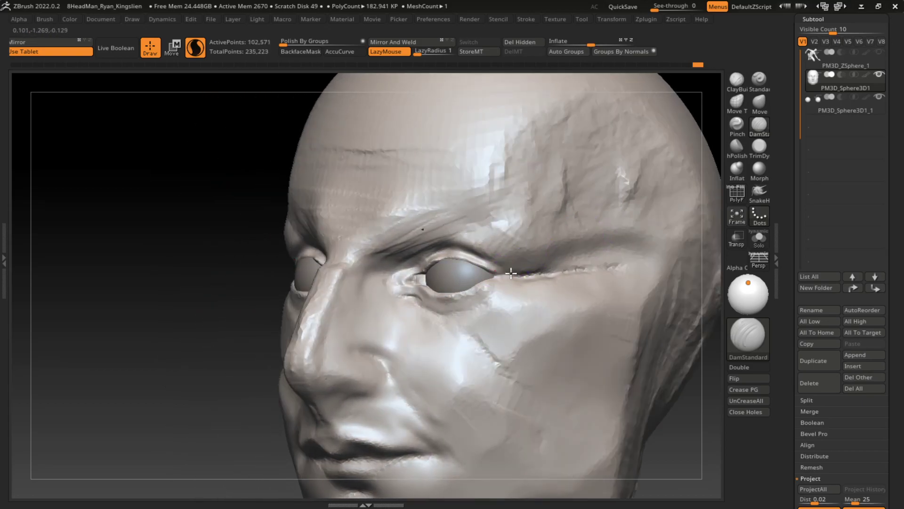
{"action": "key", "text": "ctrl+z"}
{"action": "key", "text": "ctrl+z"}
{"action": "key", "text": "ctrl+z"}
{"action": "key", "text": "ctrl+z"}
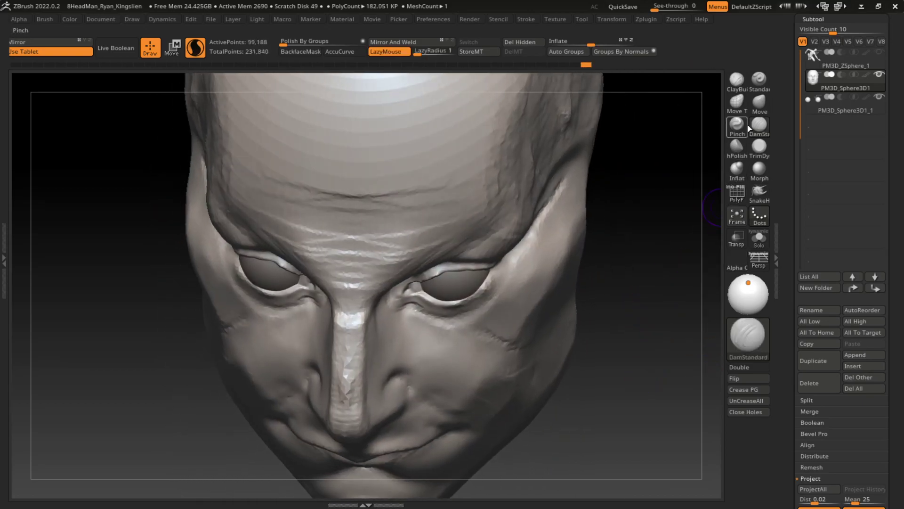
{"action": "key", "text": "b"}
{"action": "key", "text": "c"}
{"action": "key", "text": "b"}
{"action": "left_click_drag", "start_coordinate": [485, 286], "coordinate": [494, 269]}
{"action": "right_click_drag", "start_coordinate": [494, 268], "coordinate": [643, 273]}
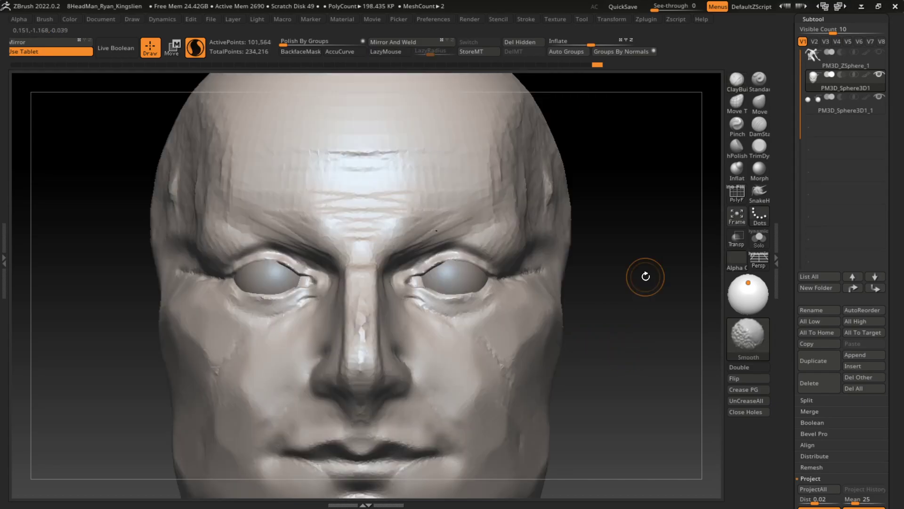
- Resculpt the lower eyelids and inner corners on both eyes
{"action": "key", "text": "b"}
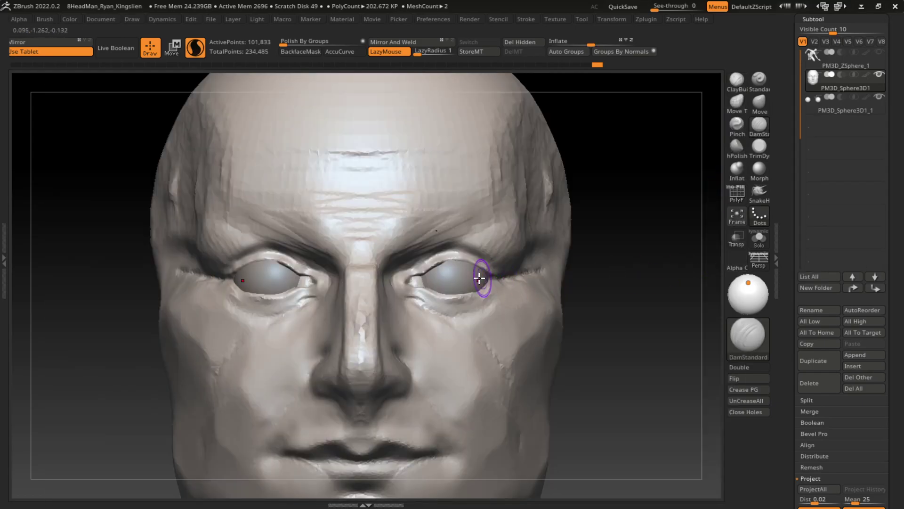
{"action": "left_click_drag", "start_coordinate": [480, 278], "coordinate": [420, 274]}
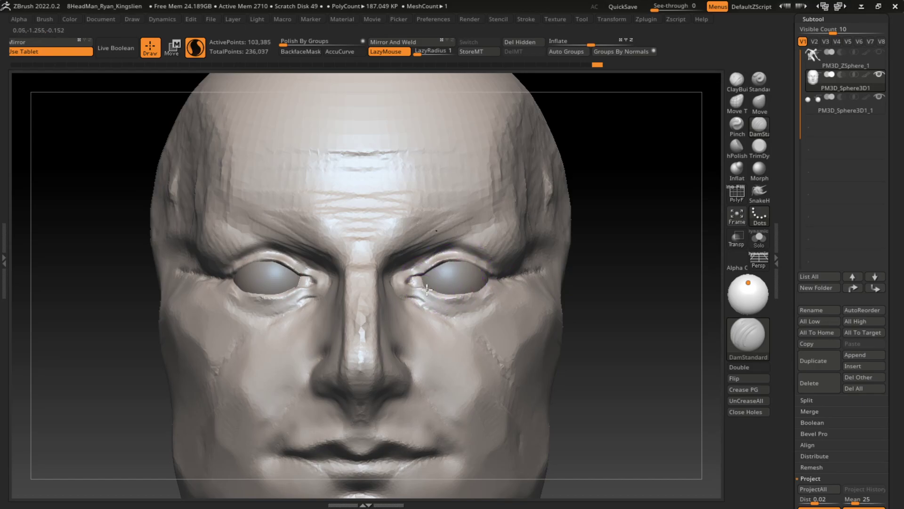
{"action": "left_click_drag", "start_coordinate": [471, 292], "coordinate": [434, 292]}
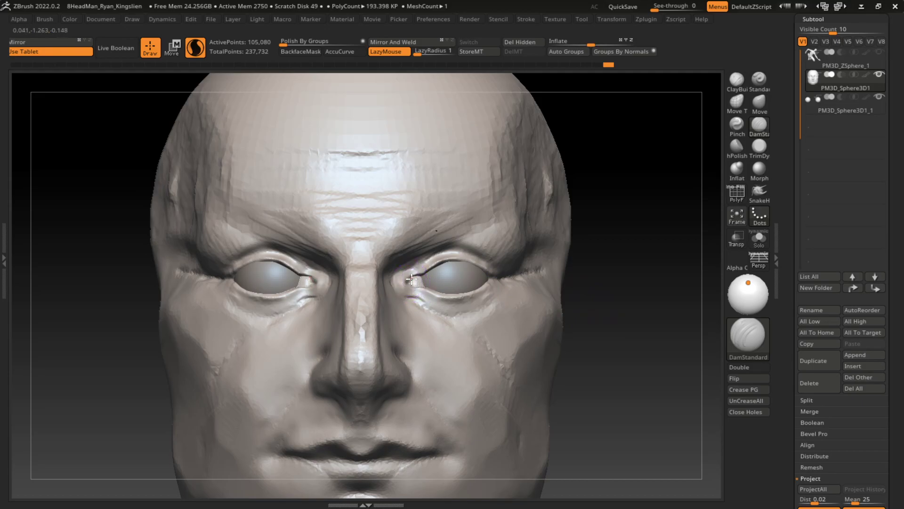
{"action": "left_click_drag", "start_coordinate": [414, 277], "coordinate": [471, 290]}
{"action": "left_click_drag", "start_coordinate": [529, 278], "coordinate": [532, 292], "text": "alt"}
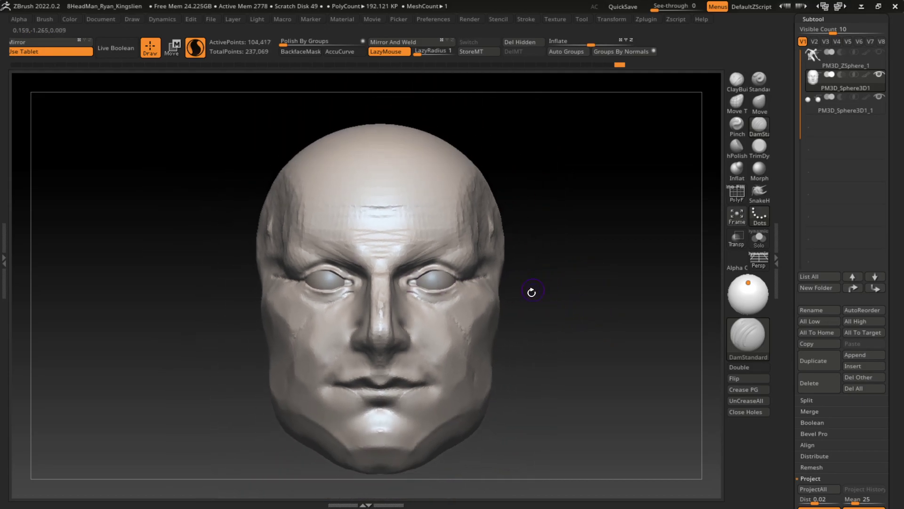
- Reshape both inner eye corners with the Move brush, LazyMouse off
{"action": "key", "text": "b"}
{"action": "key", "text": "m"}
{"action": "key", "text": "v"}
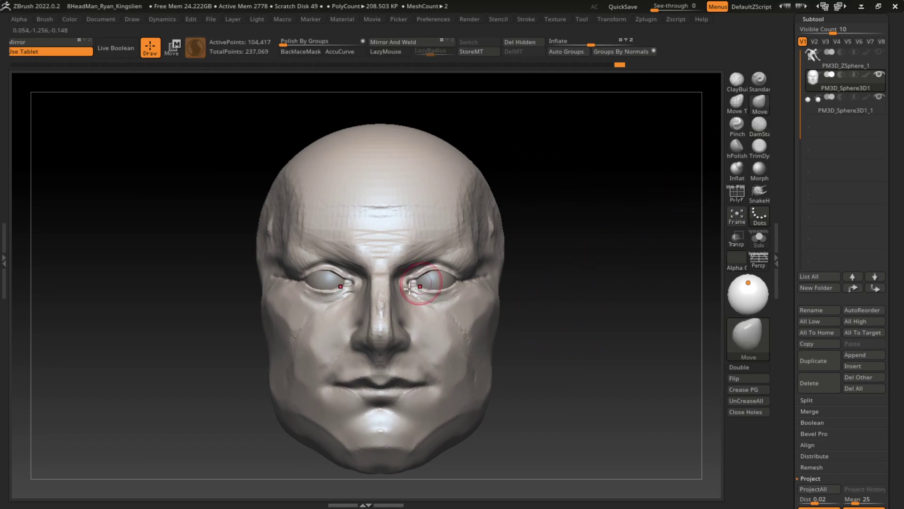
{"action": "left_click_drag", "start_coordinate": [408, 280], "coordinate": [408, 281]}
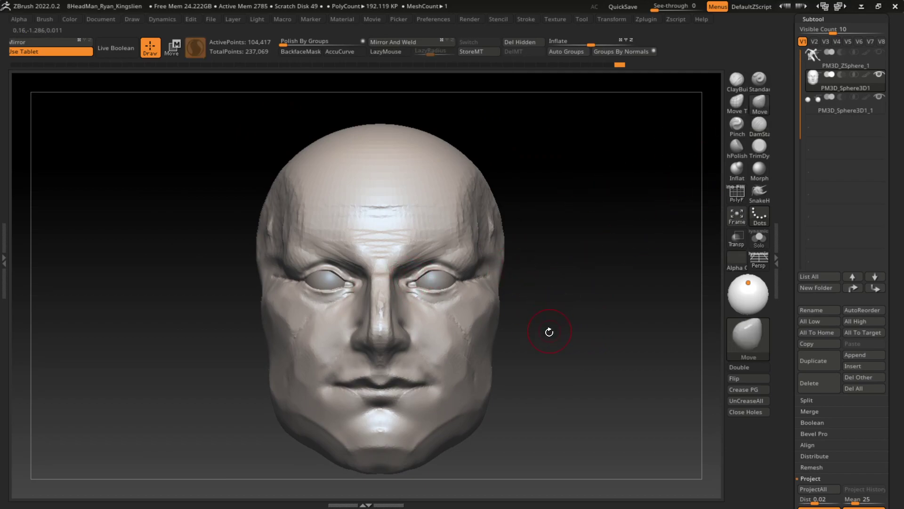
- With a much larger Move brush, push both cheeks and temples slightly inward
{"action": "mouse_move", "coordinate": [574, 338]}
{"action": "left_mouse_down", "text": "alt"}
{"action": "mouse_move", "coordinate": [531, 341]}
{"action": "mouse_move", "coordinate": [552, 347]}
{"action": "left_mouse_up", "text": "alt"}
{"action": "key", "text": "s"}
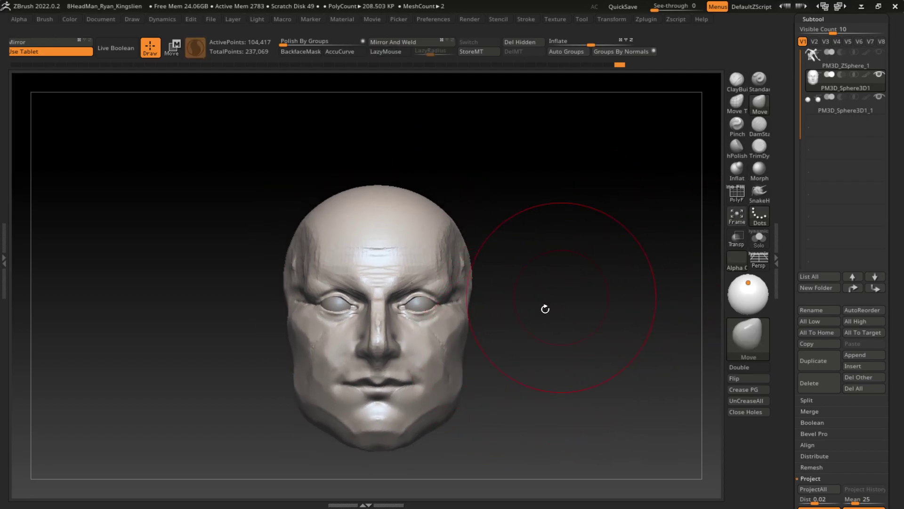
{"action": "left_click_drag", "start_coordinate": [456, 373], "coordinate": [454, 376]}
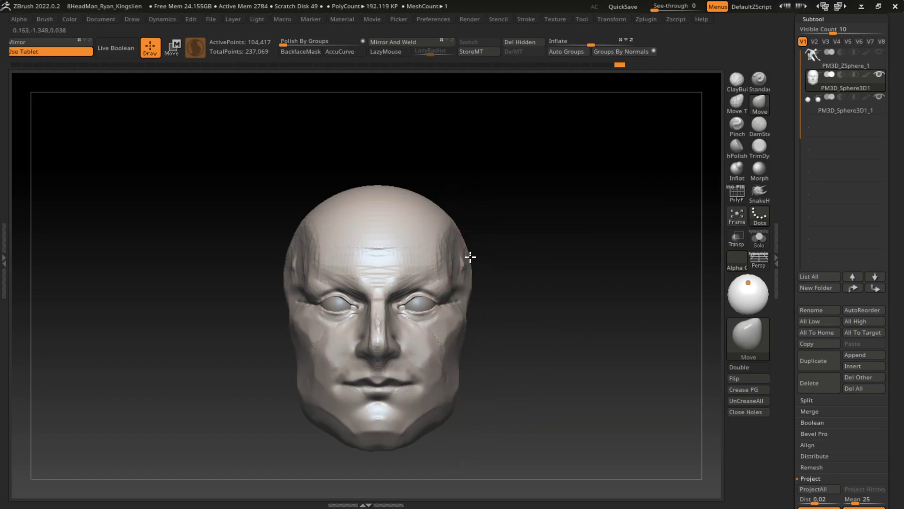
{"action": "left_click_drag", "start_coordinate": [466, 256], "coordinate": [468, 256]}
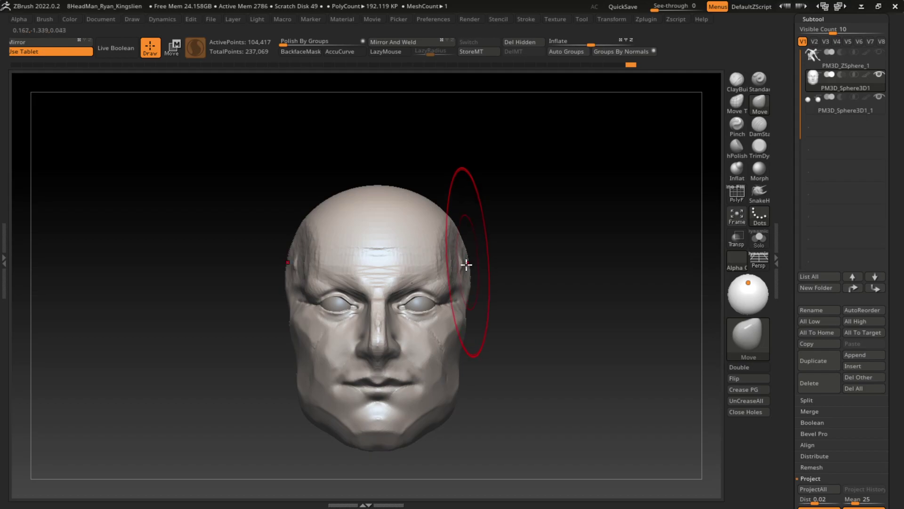
- Toggle between the eye and head subtools and reposition the gizmo on the jaw
{"action": "left_click", "coordinate": [414, 305], "text": "alt"}
{"action": "key", "text": "w"}
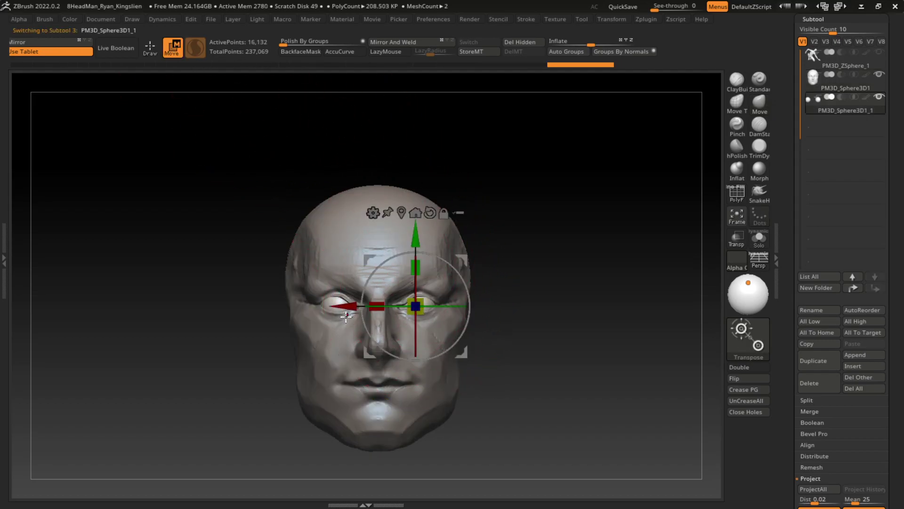
{"action": "left_click", "coordinate": [336, 431], "text": "alt"}
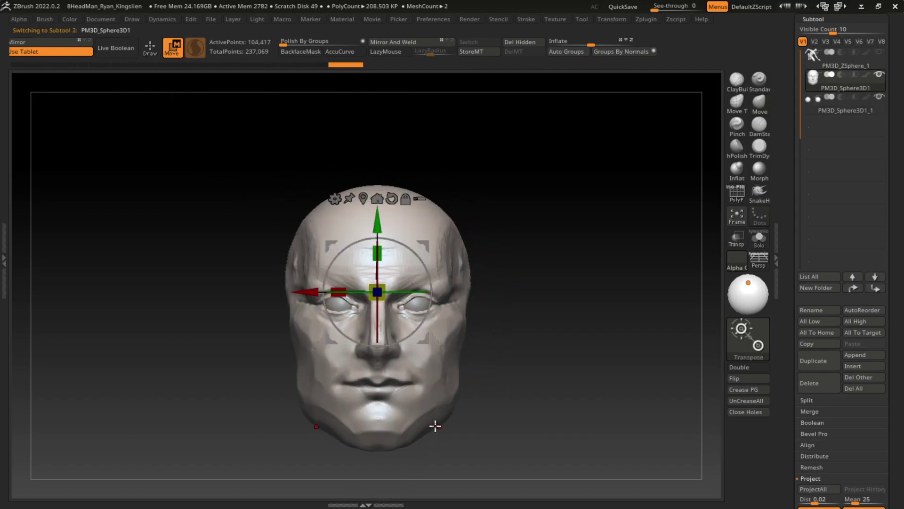
{"action": "left_click", "coordinate": [435, 426]}
{"action": "key", "text": "q"}
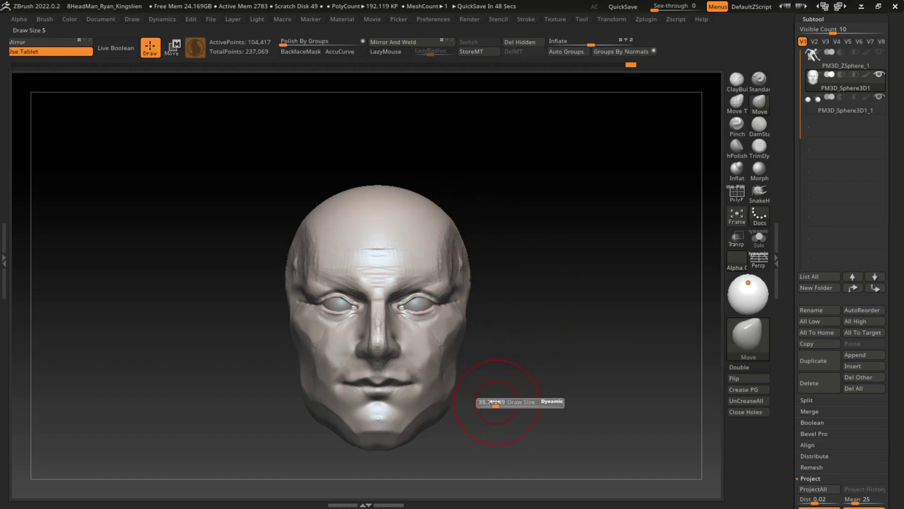
- Zoom back in on the face and resize the ClayBuildup brush
{"action": "scroll", "coordinate": [498, 369], "scroll_direction": "up", "scroll_amount": 3}
{"action": "key", "text": "Down"}
{"action": "scroll", "coordinate": [515, 302], "scroll_direction": "up", "scroll_amount": 2}
{"action": "key", "text": "s"}
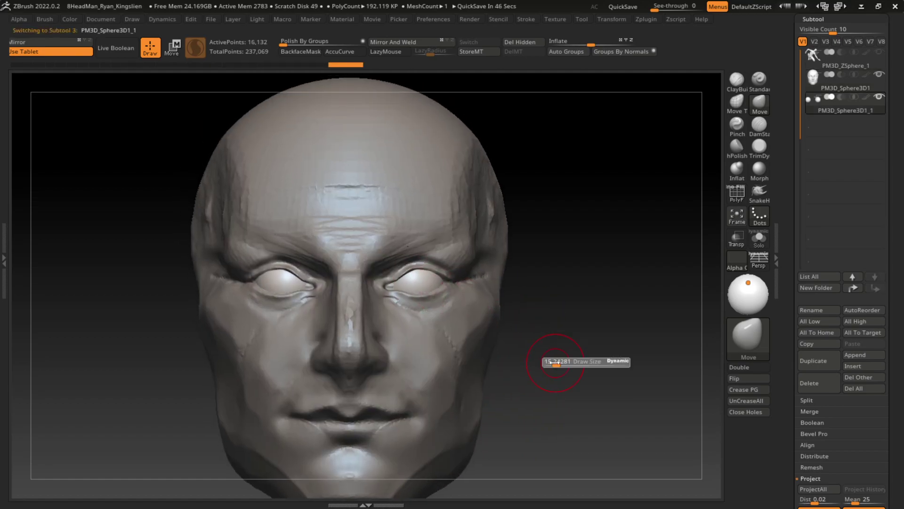
{"action": "left_click", "coordinate": [737, 80]}
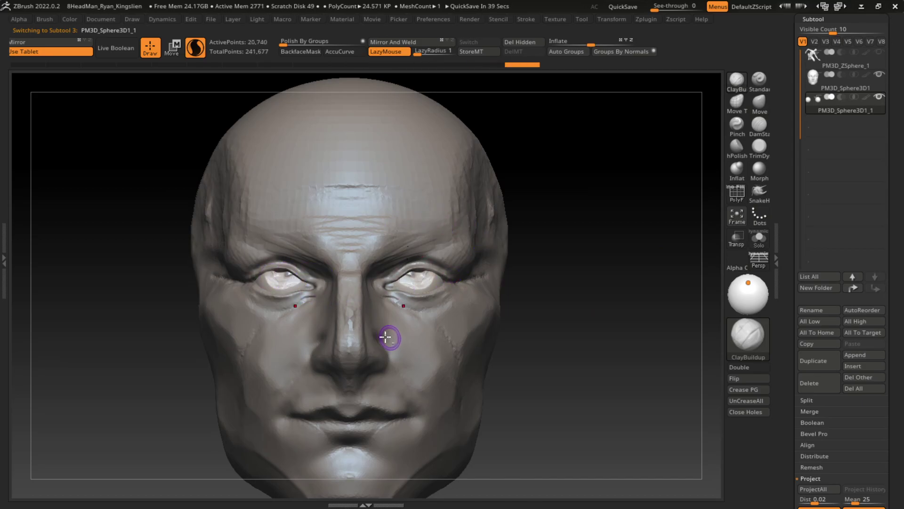
- Add mirrored ClayBuildup strokes on and below both eyes, then turn to profile
{"action": "left_click_drag", "start_coordinate": [390, 293], "coordinate": [393, 276]}
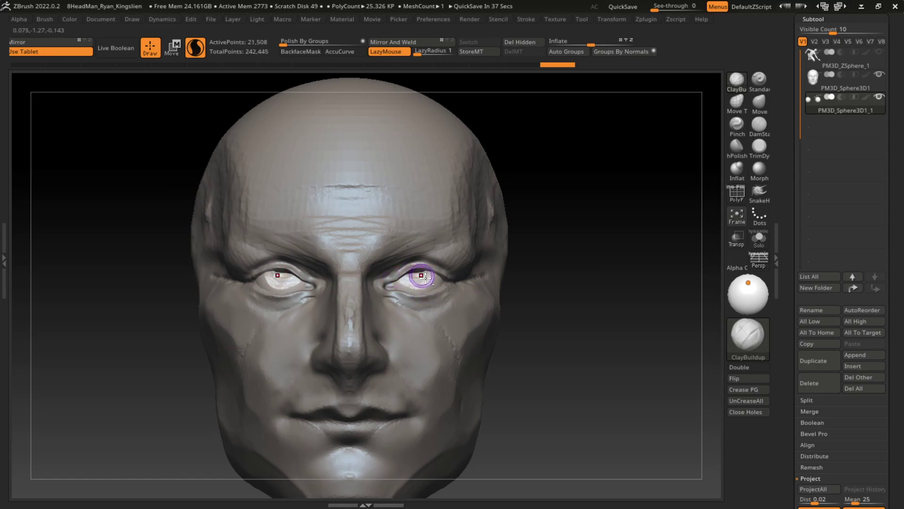
{"action": "left_click", "coordinate": [432, 309]}
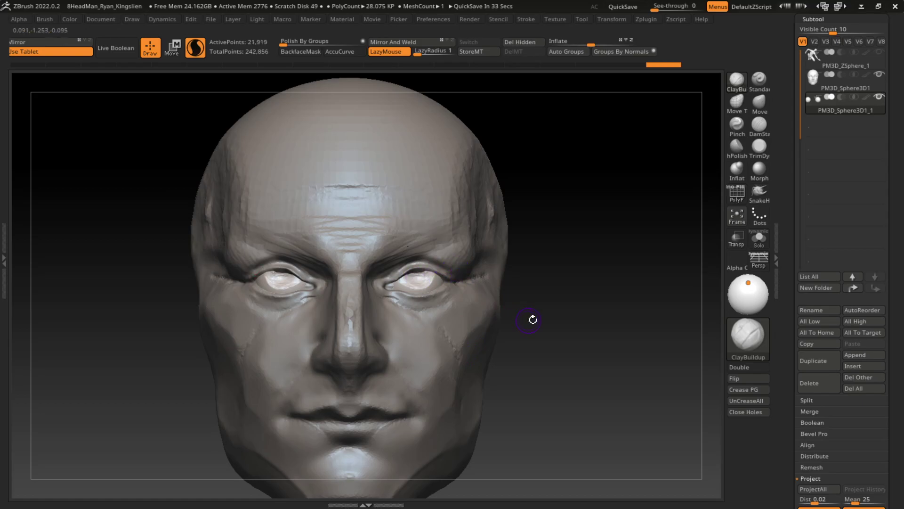
{"action": "mouse_move", "coordinate": [527, 330]}
{"action": "left_mouse_down"}
{"action": "mouse_move", "coordinate": [531, 376]}
{"action": "mouse_move", "coordinate": [513, 369]}
{"action": "mouse_move", "coordinate": [544, 356]}
{"action": "left_mouse_up"}
{"action": "mouse_move", "coordinate": [558, 374]}
{"action": "left_mouse_down"}
{"action": "mouse_move", "coordinate": [489, 362]}
{"action": "mouse_move", "coordinate": [555, 365]}
{"action": "mouse_move", "coordinate": [514, 339]}
{"action": "left_mouse_up"}
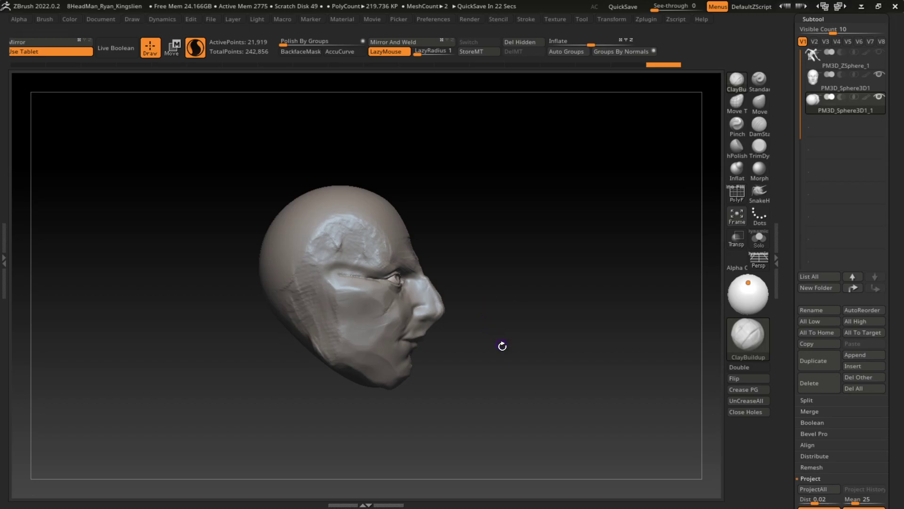
- Pull the nose bridge outward and round out the nose tip with Move
{"action": "left_click_drag", "start_coordinate": [502, 346], "coordinate": [521, 384], "text": "alt"}
{"action": "key", "text": "s"}
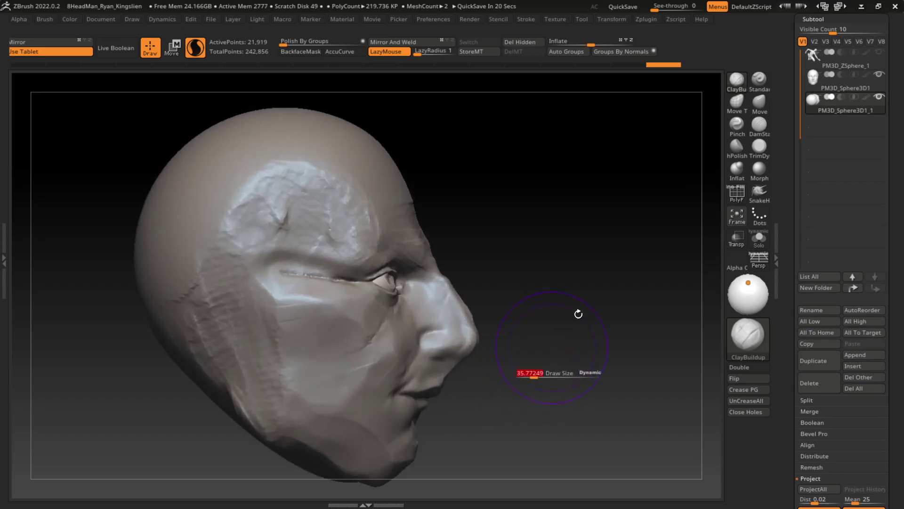
{"action": "left_click", "coordinate": [760, 102]}
{"action": "left_click", "coordinate": [462, 311], "text": "alt"}
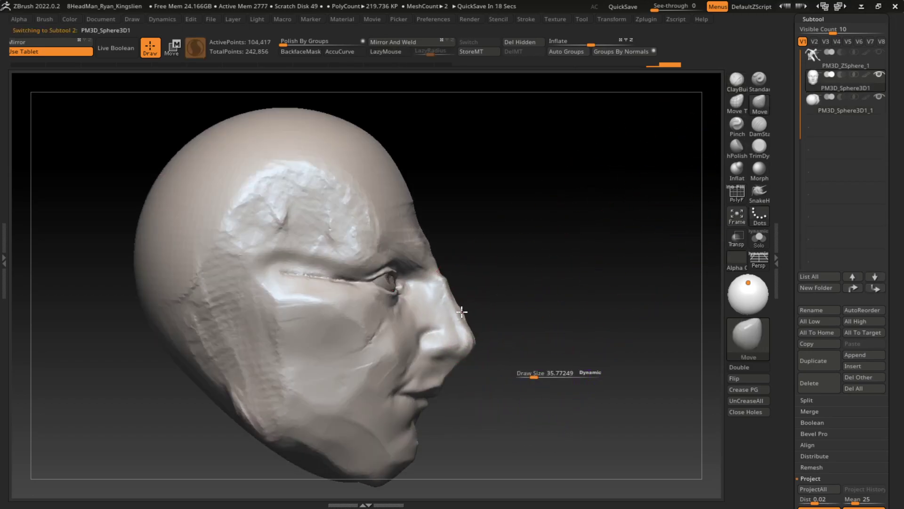
{"action": "mouse_move", "coordinate": [474, 301]}
{"action": "left_mouse_down"}
{"action": "mouse_move", "coordinate": [438, 271]}
{"action": "mouse_move", "coordinate": [460, 327]}
{"action": "mouse_move", "coordinate": [471, 309]}
{"action": "mouse_move", "coordinate": [479, 313]}
{"action": "mouse_move", "coordinate": [462, 311]}
{"action": "left_mouse_up"}
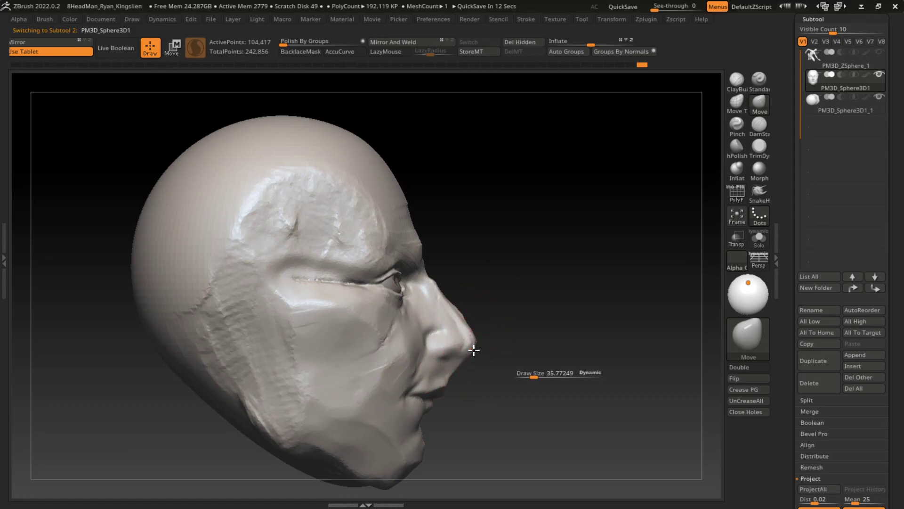
{"action": "left_click_drag", "start_coordinate": [474, 350], "coordinate": [475, 345]}
{"action": "left_click_drag", "start_coordinate": [546, 340], "coordinate": [569, 316]}
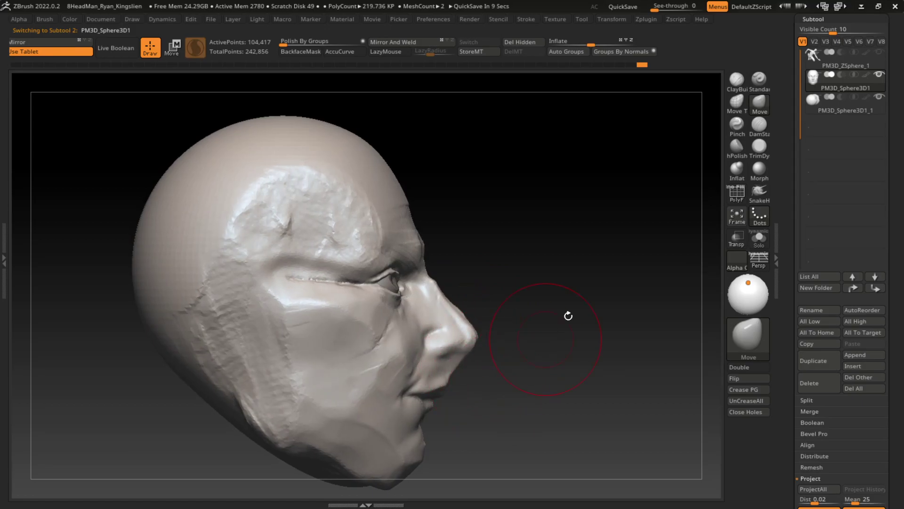
- Carve a DamStandard crease near the nose base with a resized brush
{"action": "left_click", "coordinate": [759, 124]}
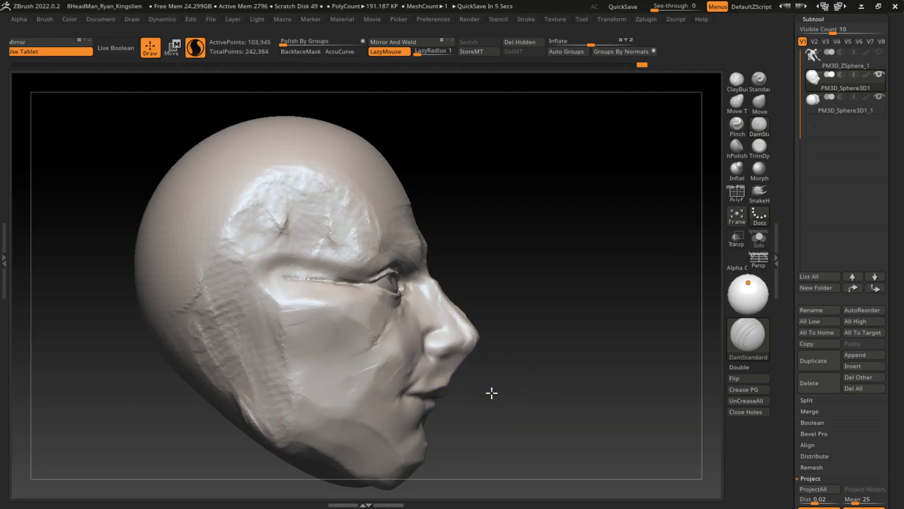
{"action": "key", "text": "s"}
{"action": "key", "text": "s"}
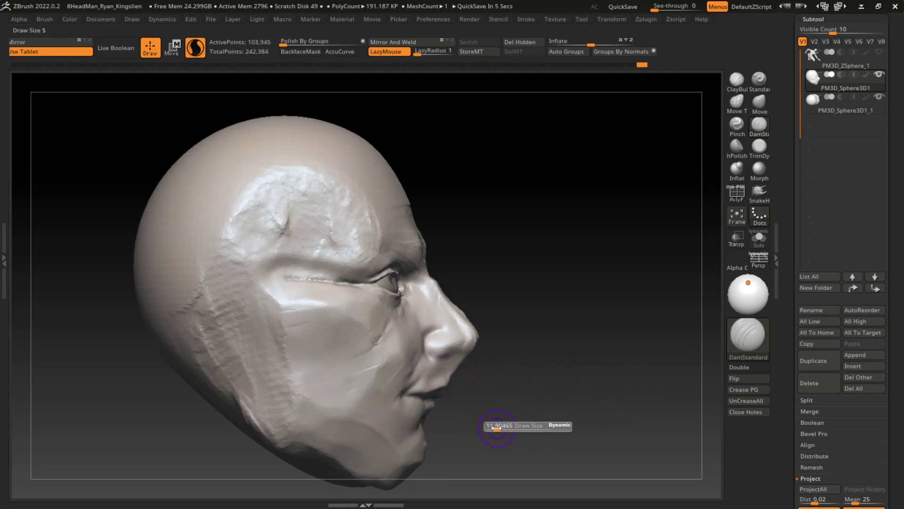
{"action": "left_click_drag", "start_coordinate": [438, 372], "coordinate": [434, 360]}
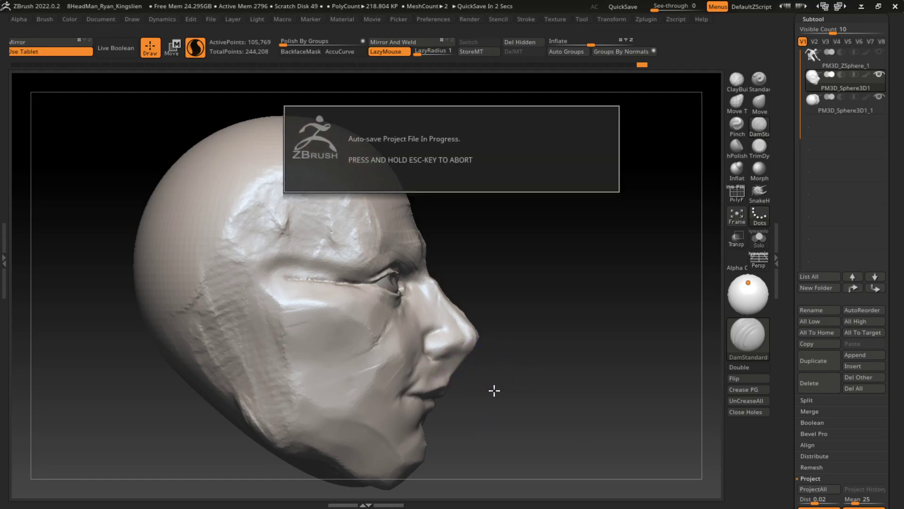
{"action": "left_click_drag", "start_coordinate": [506, 373], "coordinate": [500, 386]}
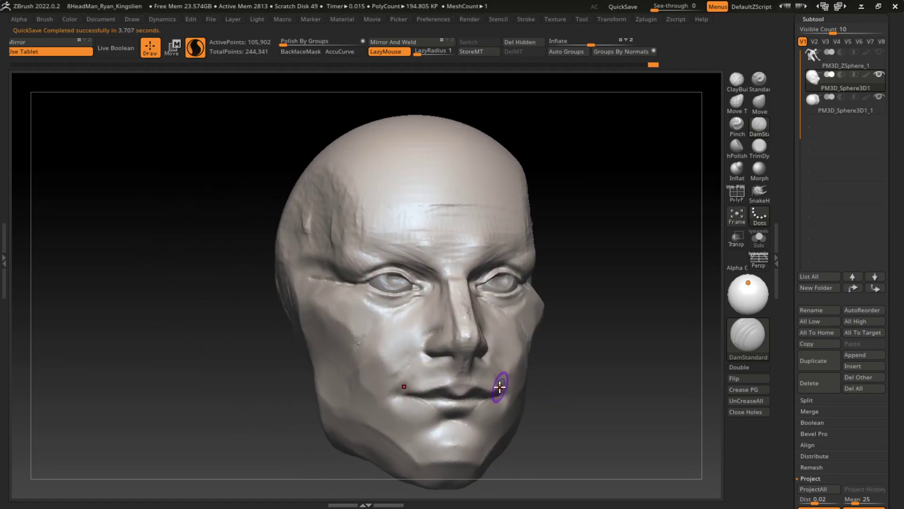
- In profile, build up clay and carve DamStandard detail around the eye
{"action": "left_click", "coordinate": [737, 81]}
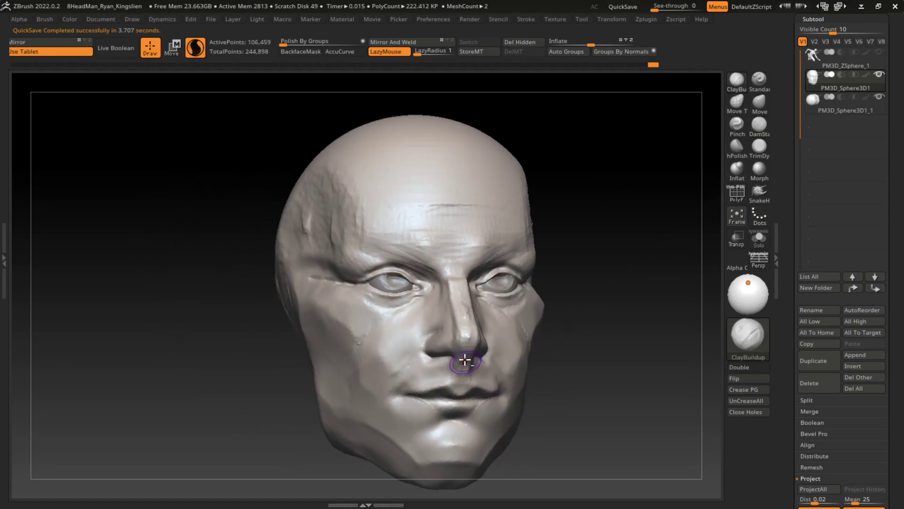
{"action": "mouse_move", "coordinate": [556, 341]}
{"action": "left_mouse_down"}
{"action": "mouse_move", "coordinate": [598, 339]}
{"action": "mouse_move", "coordinate": [583, 359]}
{"action": "left_mouse_up"}
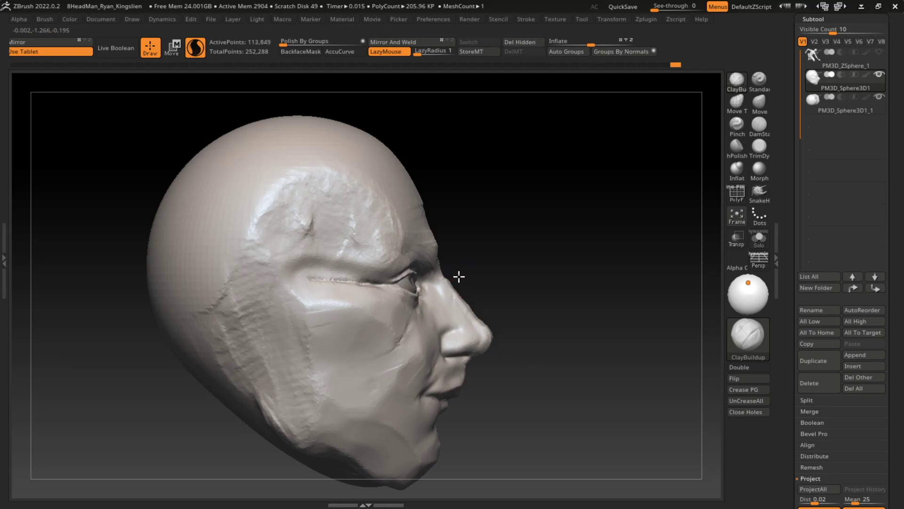
{"action": "left_click", "coordinate": [751, 133]}
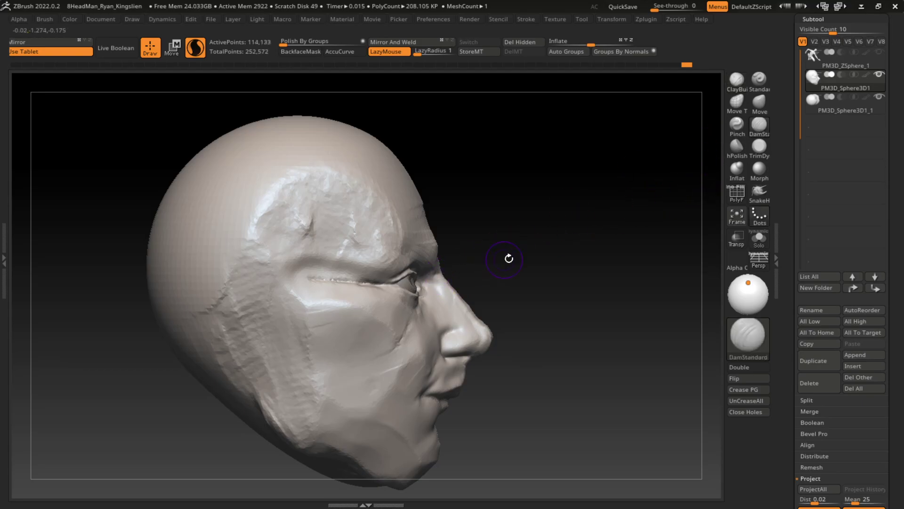
{"action": "mouse_move", "coordinate": [492, 263]}
{"action": "left_mouse_down"}
{"action": "mouse_move", "coordinate": [464, 258]}
{"action": "mouse_move", "coordinate": [642, 204]}
{"action": "left_mouse_up"}
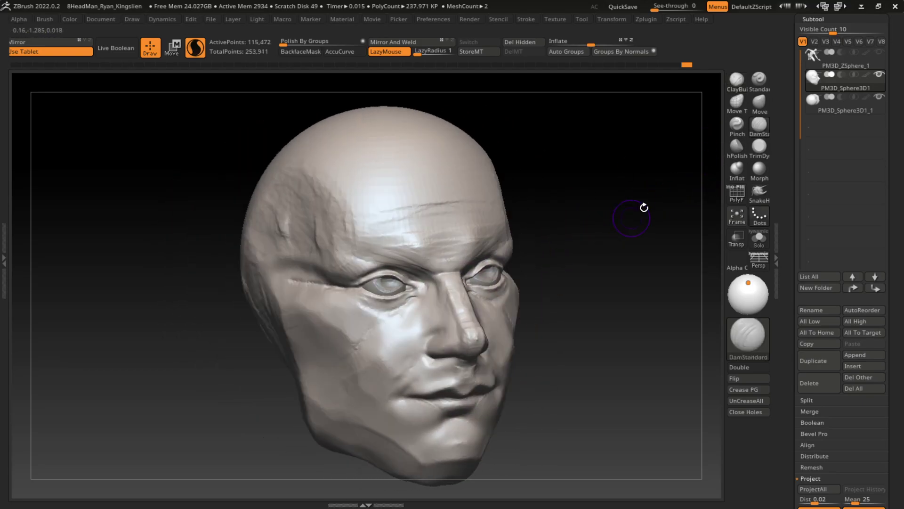
{"action": "key", "text": "b"}
{"action": "key", "text": "c"}
{"action": "key", "text": "b"}
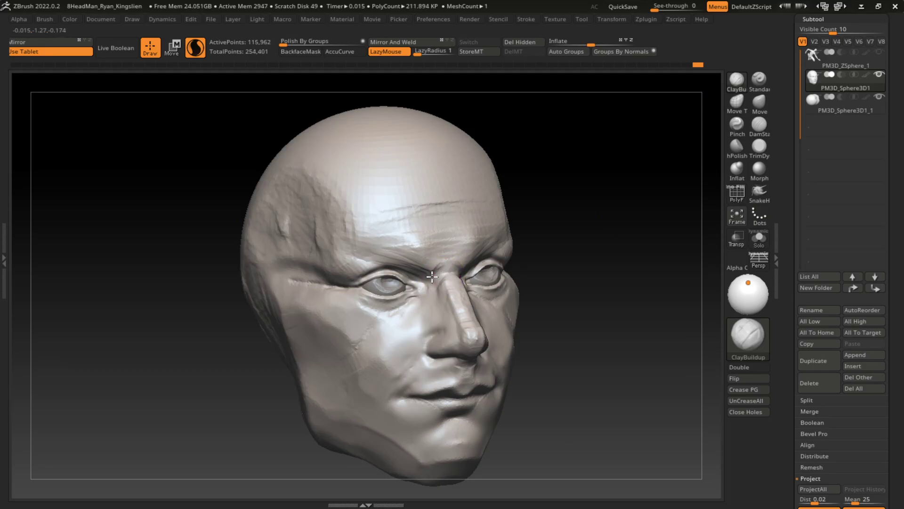
{"action": "left_click_drag", "start_coordinate": [441, 286], "coordinate": [570, 263]}
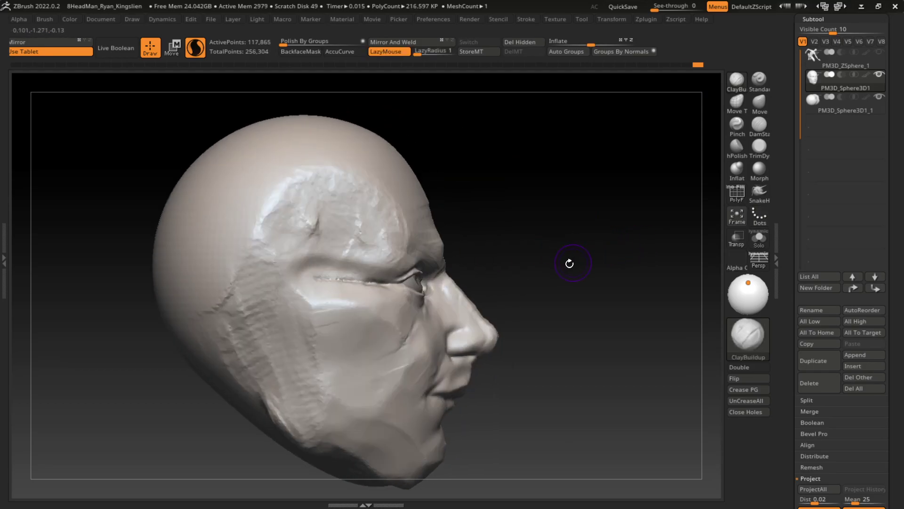
- Select the PM3D_Sphere3D1_1 eye subtool and rotate the eyeballs with the gizmo
{"action": "left_click", "coordinate": [760, 101]}
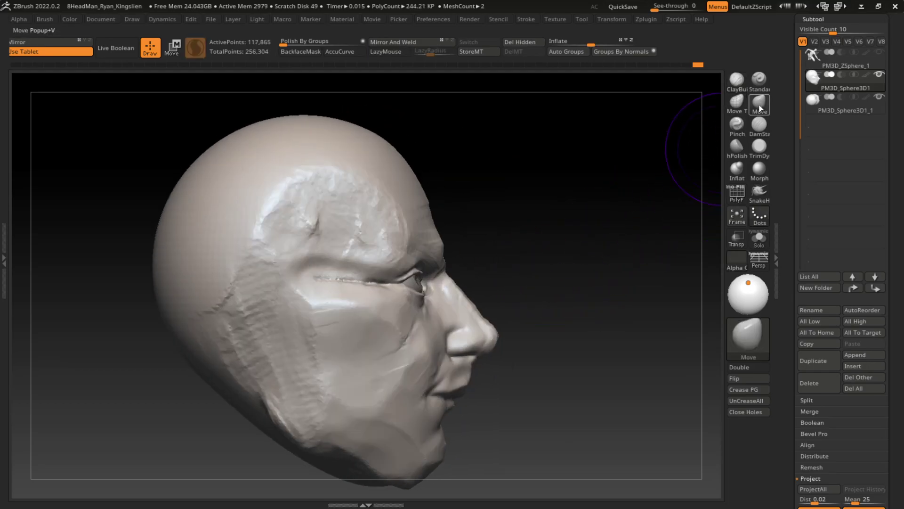
{"action": "mouse_move", "coordinate": [529, 190]}
{"action": "left_mouse_down"}
{"action": "mouse_move", "coordinate": [557, 261]}
{"action": "mouse_move", "coordinate": [462, 269]}
{"action": "mouse_move", "coordinate": [521, 210]}
{"action": "mouse_move", "coordinate": [528, 230]}
{"action": "mouse_move", "coordinate": [403, 289]}
{"action": "left_mouse_up"}
{"action": "left_click", "coordinate": [410, 280], "text": "alt"}
{"action": "key", "text": "w"}
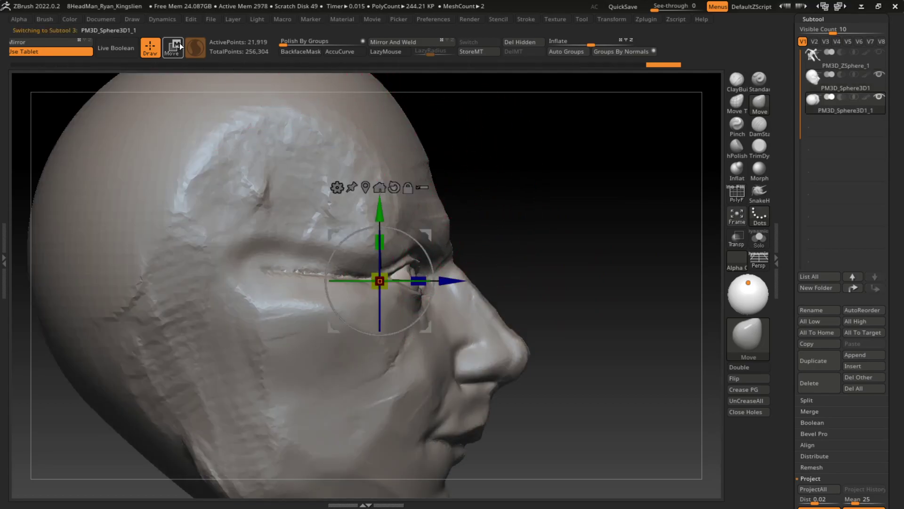
{"action": "mouse_move", "coordinate": [431, 253]}
{"action": "left_mouse_down"}
{"action": "mouse_move", "coordinate": [433, 264]}
{"action": "mouse_move", "coordinate": [424, 232]}
{"action": "left_mouse_up"}
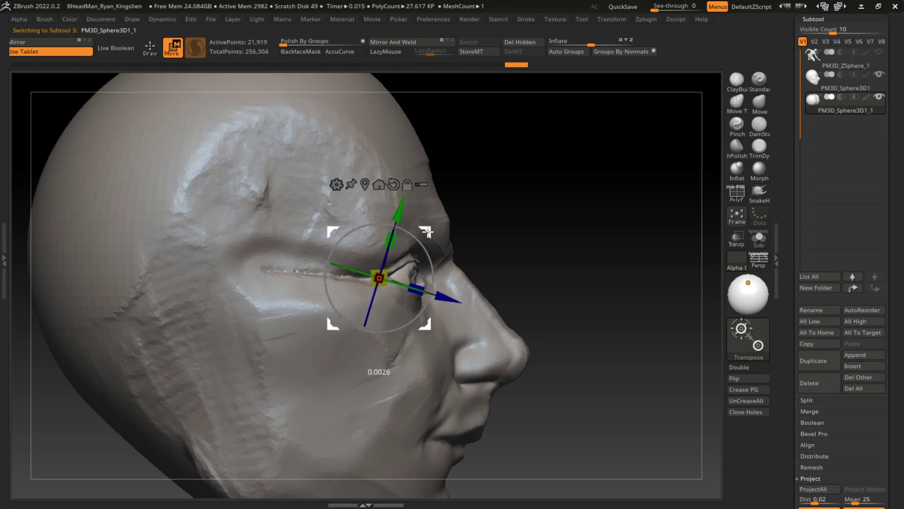
{"action": "mouse_move", "coordinate": [603, 178]}
{"action": "left_mouse_down", "text": "shift"}
{"action": "mouse_move", "coordinate": [528, 191]}
{"action": "mouse_move", "coordinate": [591, 235]}
{"action": "mouse_move", "coordinate": [697, 250]}
{"action": "left_mouse_up", "text": "shift"}
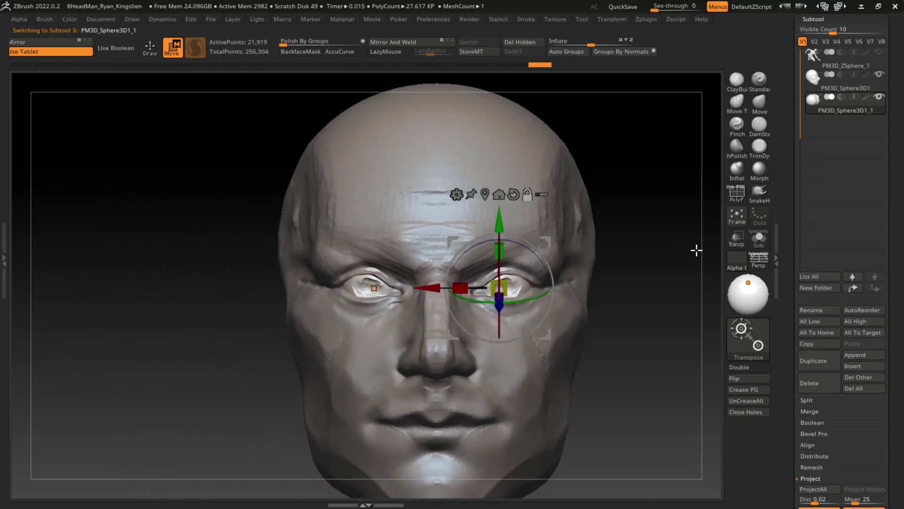
- Back on the head, reshape the upper eyelid and fill out the nose tip with Move
{"action": "key", "text": "q"}
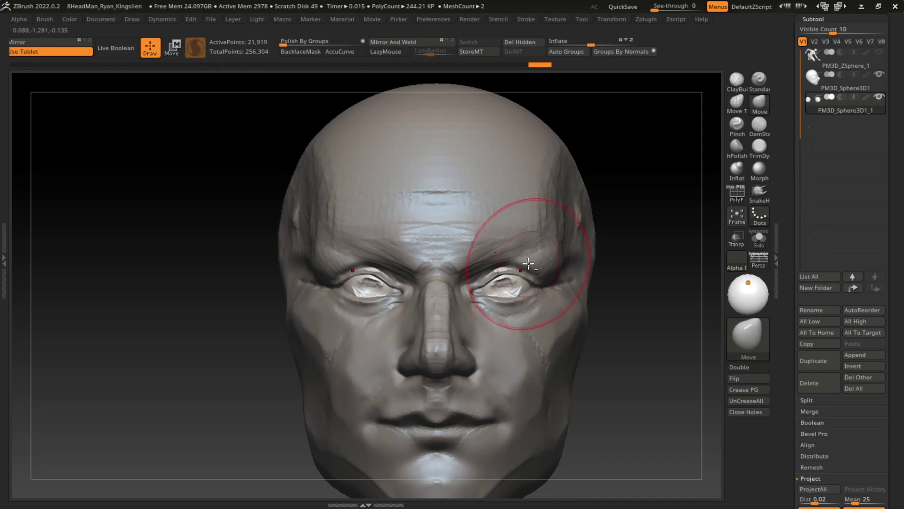
{"action": "left_click", "coordinate": [529, 269], "text": "alt"}
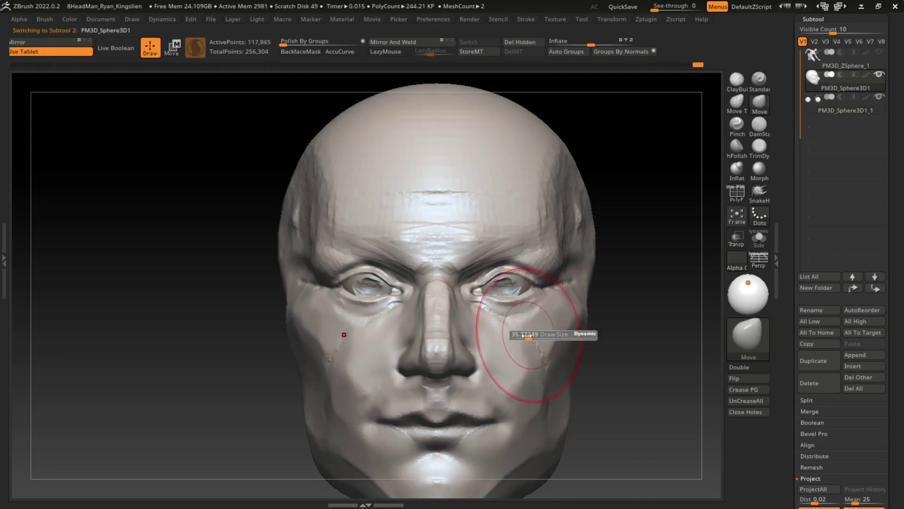
{"action": "left_click_drag", "start_coordinate": [598, 306], "coordinate": [650, 288]}
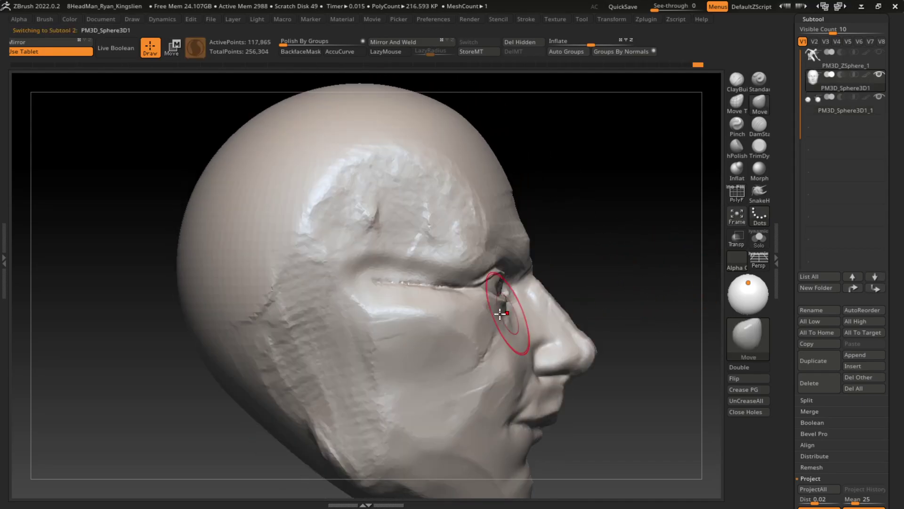
{"action": "left_click_drag", "start_coordinate": [505, 313], "coordinate": [510, 271]}
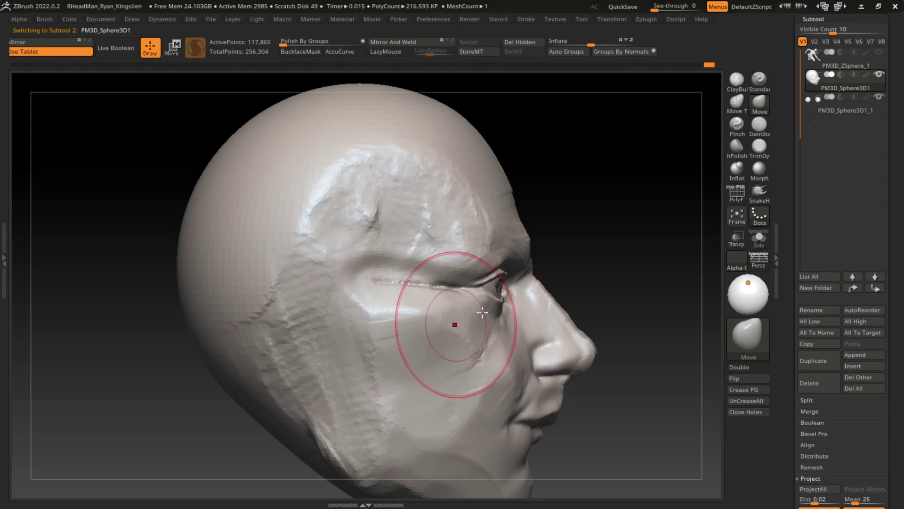
{"action": "left_click_drag", "start_coordinate": [656, 281], "coordinate": [593, 308]}
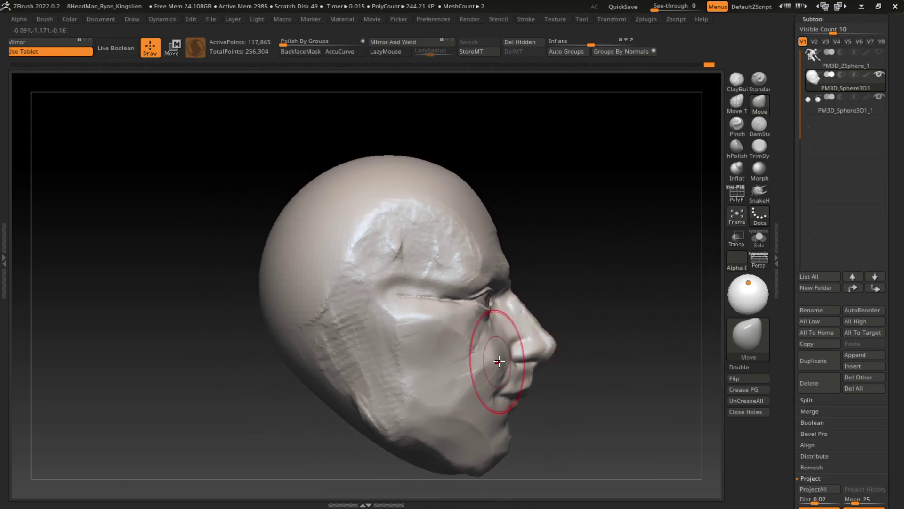
{"action": "left_click_drag", "start_coordinate": [547, 345], "coordinate": [478, 363]}
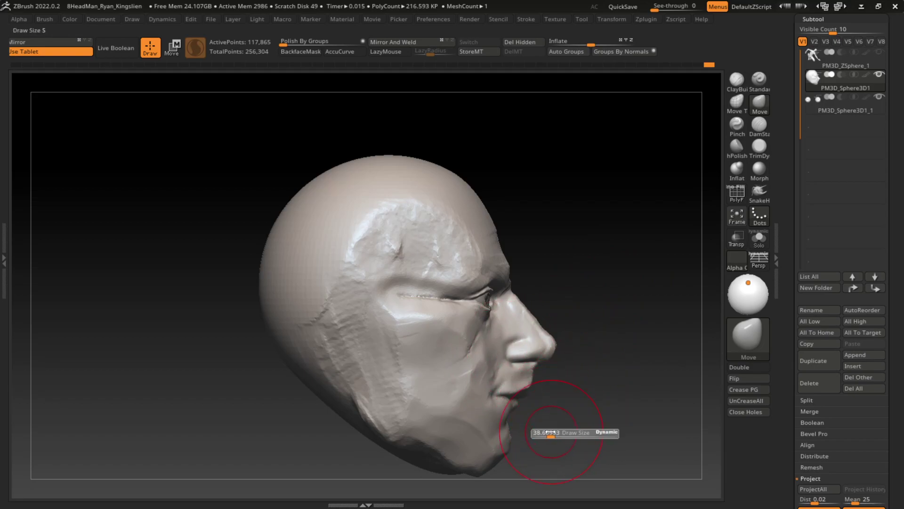
- Flatten and blend the lower cheek, jaw and under-eye area with TrimDynamic
{"action": "mouse_move", "coordinate": [551, 433]}
{"action": "left_mouse_down"}
{"action": "mouse_move", "coordinate": [553, 413]}
{"action": "mouse_move", "coordinate": [578, 404]}
{"action": "left_mouse_up"}
{"action": "key", "text": "s"}
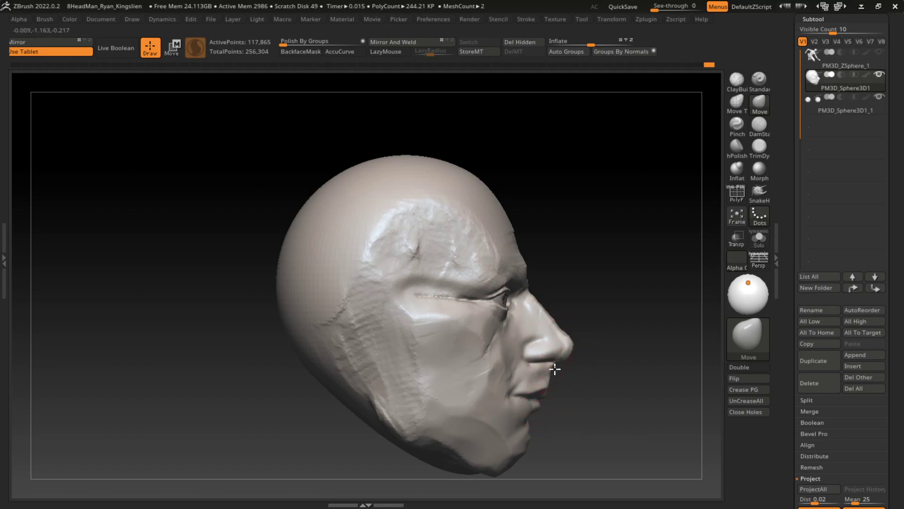
{"action": "key", "text": "s"}
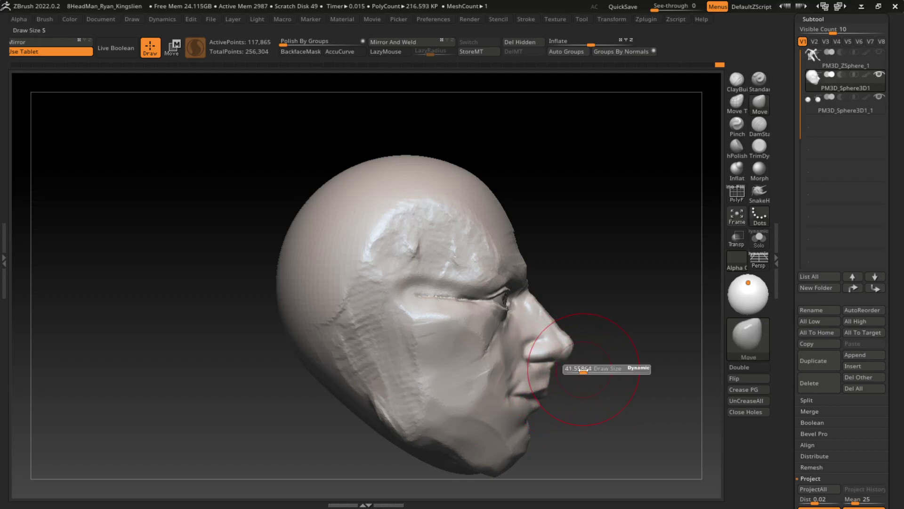
{"action": "left_click_drag", "start_coordinate": [575, 354], "coordinate": [500, 423]}
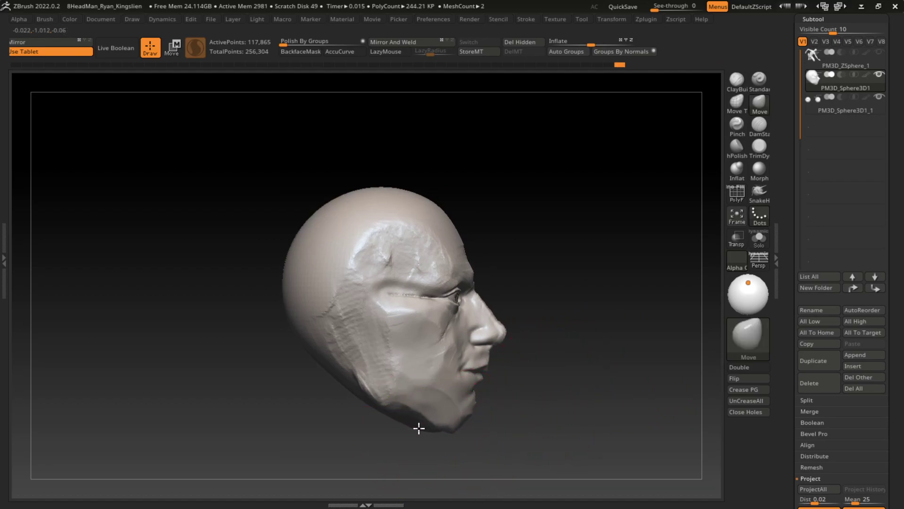
{"action": "left_click", "coordinate": [759, 146]}
{"action": "left_click_drag", "start_coordinate": [376, 399], "coordinate": [349, 364]}
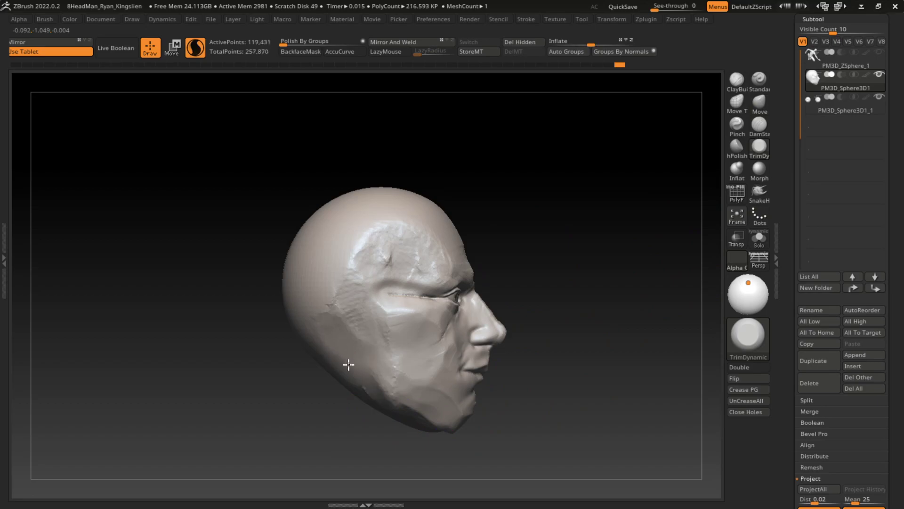
{"action": "left_click_drag", "start_coordinate": [384, 420], "coordinate": [343, 368], "text": "shift"}
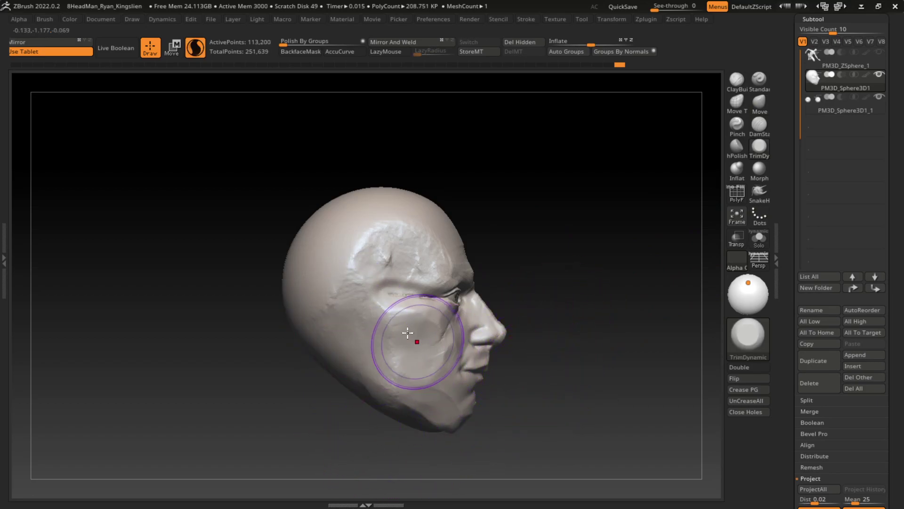
{"action": "left_click_drag", "start_coordinate": [414, 343], "coordinate": [379, 347], "text": "shift"}
{"action": "left_click_drag", "start_coordinate": [375, 397], "coordinate": [371, 279], "text": "shift"}
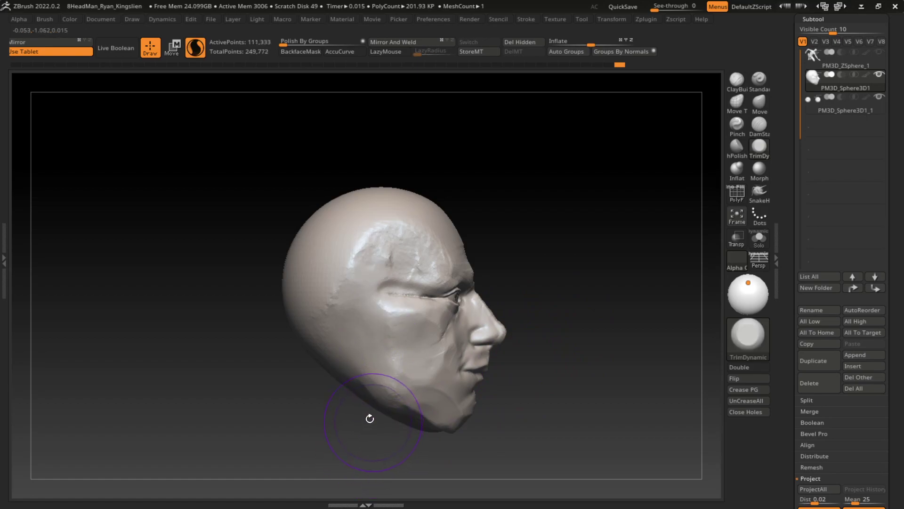
- Round out the jaw and neck outline with a large Move brush
{"action": "left_click_drag", "start_coordinate": [347, 313], "coordinate": [363, 244], "text": "shift"}
{"action": "left_click_drag", "start_coordinate": [518, 221], "coordinate": [591, 250]}
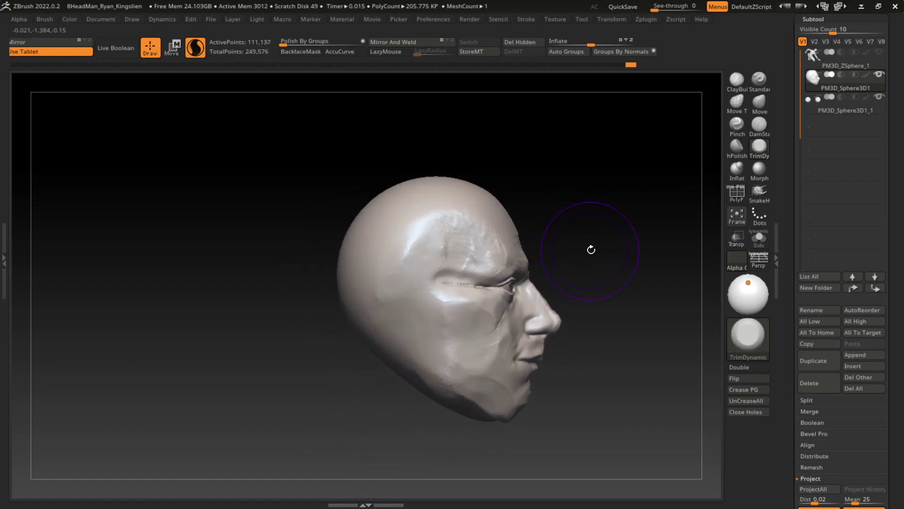
{"action": "type", "text": "move"}
{"action": "left_click", "coordinate": [596, 246]}
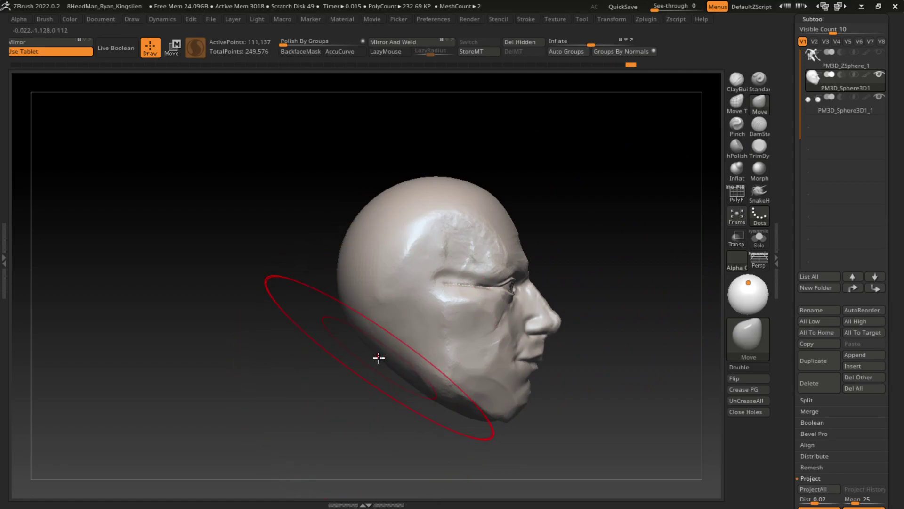
{"action": "left_click_drag", "start_coordinate": [379, 357], "coordinate": [373, 388]}
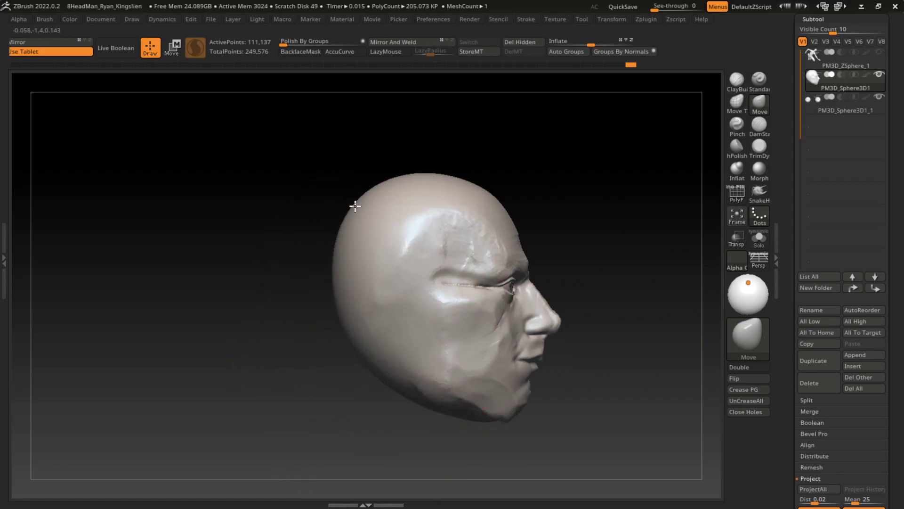
{"action": "key", "text": "s"}
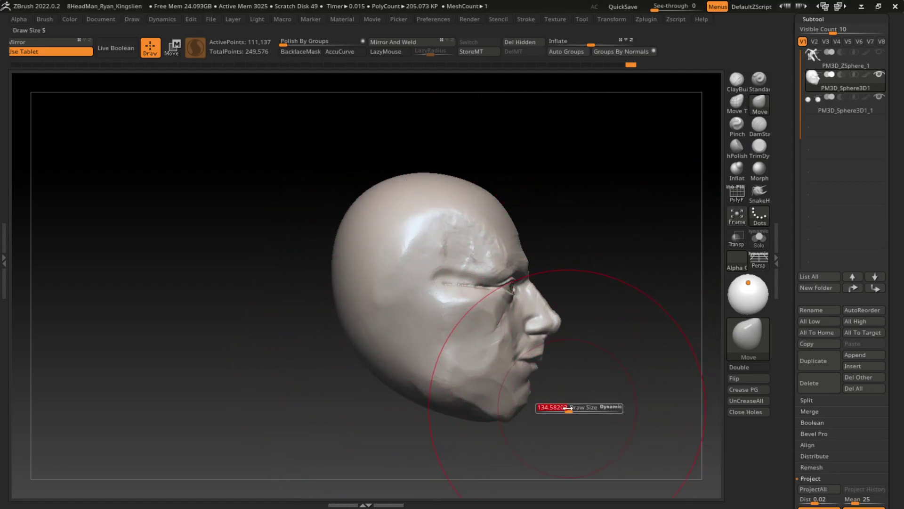
{"action": "key", "text": "s"}
{"action": "key", "text": "s"}
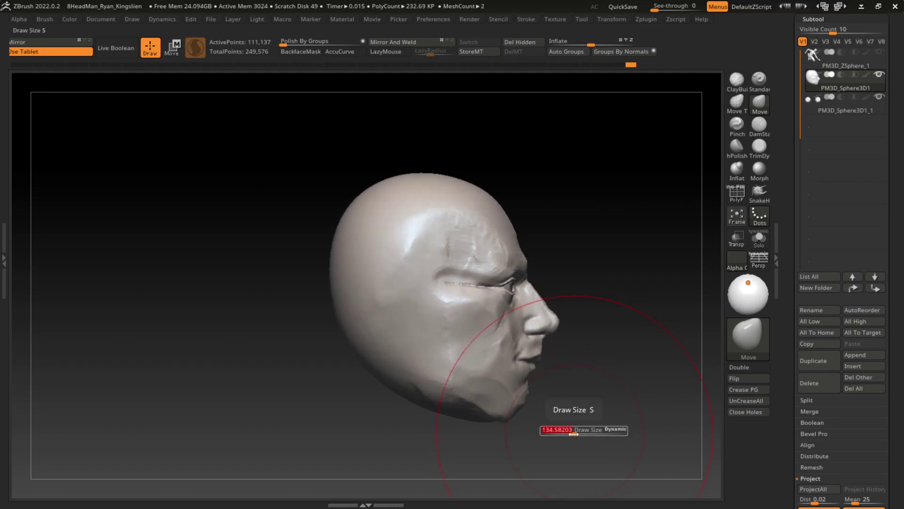
{"action": "key", "text": "s"}
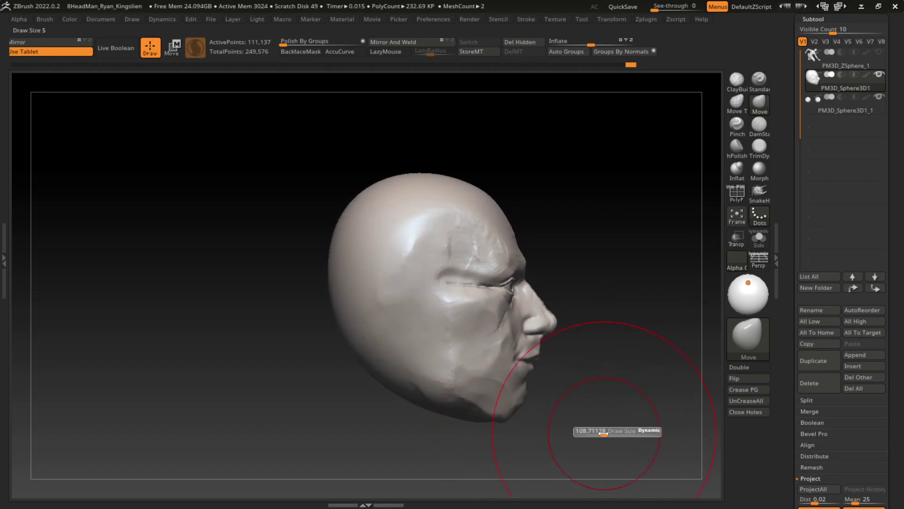
{"action": "left_click_drag", "start_coordinate": [637, 359], "coordinate": [626, 370], "text": "alt"}
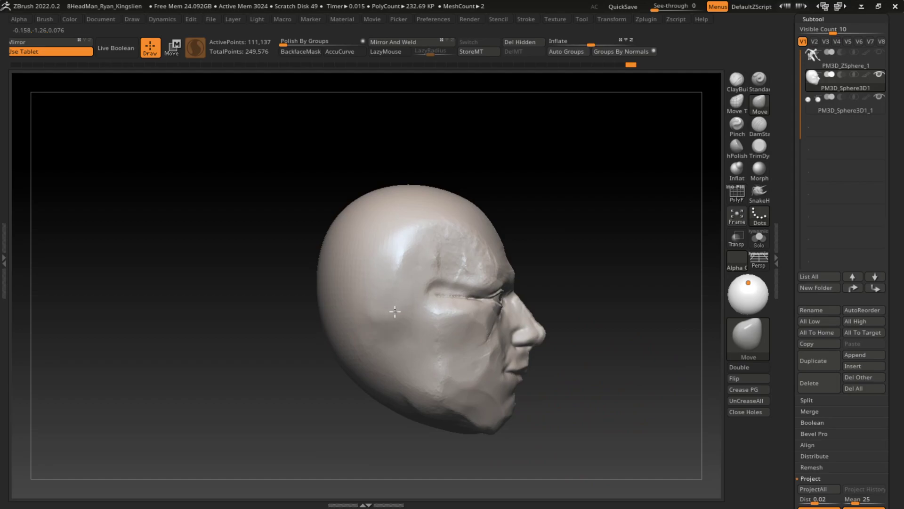
{"action": "left_click", "coordinate": [737, 78]}
{"action": "left_click_drag", "start_coordinate": [629, 264], "coordinate": [513, 292]}
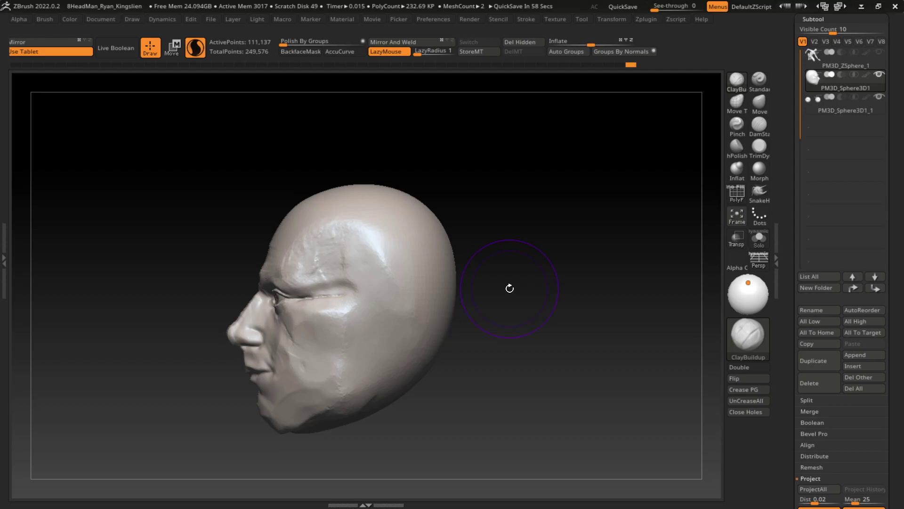
- Build up a clay mass on the side of the head and shape it into an ear
{"action": "left_click_drag", "start_coordinate": [502, 344], "coordinate": [555, 344], "text": "alt"}
{"action": "mouse_move", "coordinate": [439, 320]}
{"action": "left_mouse_down"}
{"action": "mouse_move", "coordinate": [410, 317]}
{"action": "mouse_move", "coordinate": [414, 333]}
{"action": "mouse_move", "coordinate": [439, 334]}
{"action": "left_mouse_up"}
{"action": "mouse_move", "coordinate": [421, 292]}
{"action": "left_mouse_down"}
{"action": "mouse_move", "coordinate": [401, 344]}
{"action": "mouse_move", "coordinate": [420, 317]}
{"action": "left_mouse_up"}
{"action": "mouse_move", "coordinate": [518, 301]}
{"action": "left_mouse_down"}
{"action": "mouse_move", "coordinate": [580, 272]}
{"action": "mouse_move", "coordinate": [599, 295]}
{"action": "mouse_move", "coordinate": [543, 311]}
{"action": "left_mouse_up"}
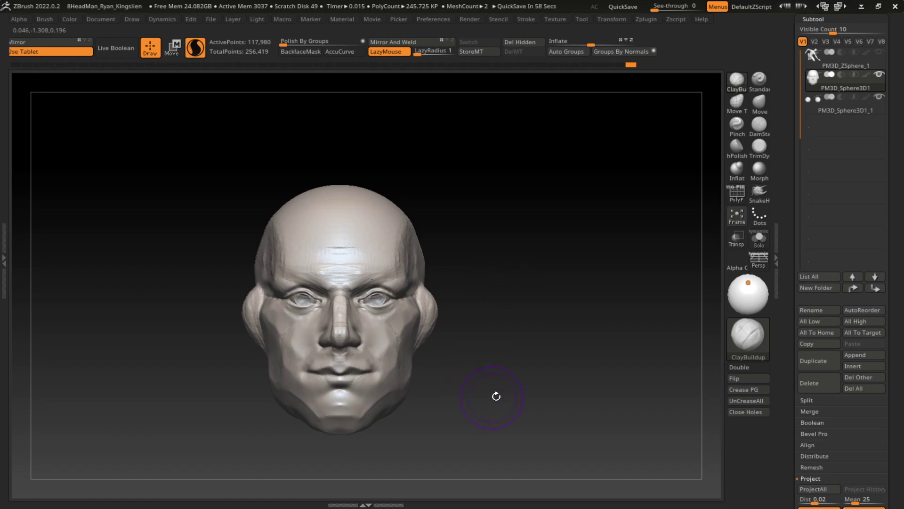
{"action": "left_click_drag", "start_coordinate": [493, 406], "coordinate": [559, 416], "text": "alt"}
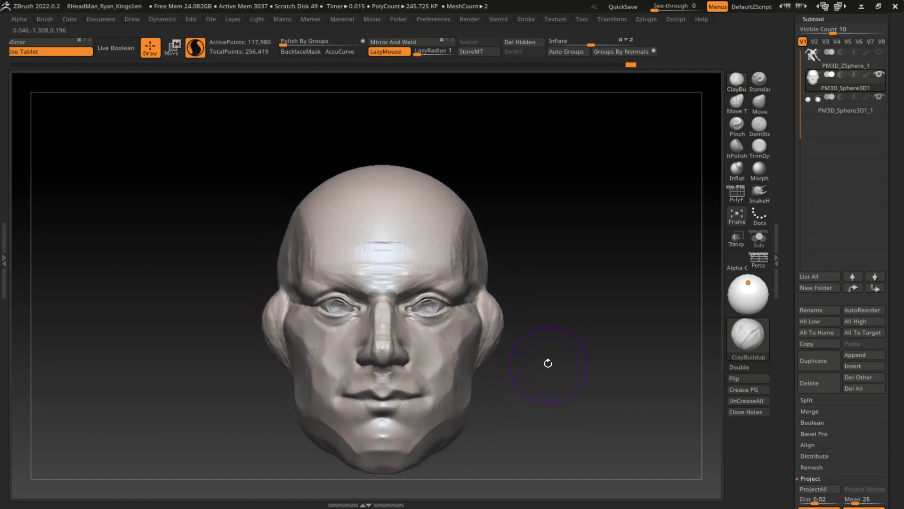
{"action": "mouse_move", "coordinate": [547, 362]}
{"action": "left_mouse_down"}
{"action": "mouse_move", "coordinate": [541, 402]}
{"action": "mouse_move", "coordinate": [537, 299]}
{"action": "mouse_move", "coordinate": [514, 293]}
{"action": "mouse_move", "coordinate": [495, 323]}
{"action": "mouse_move", "coordinate": [609, 303]}
{"action": "mouse_move", "coordinate": [518, 359]}
{"action": "left_mouse_up"}
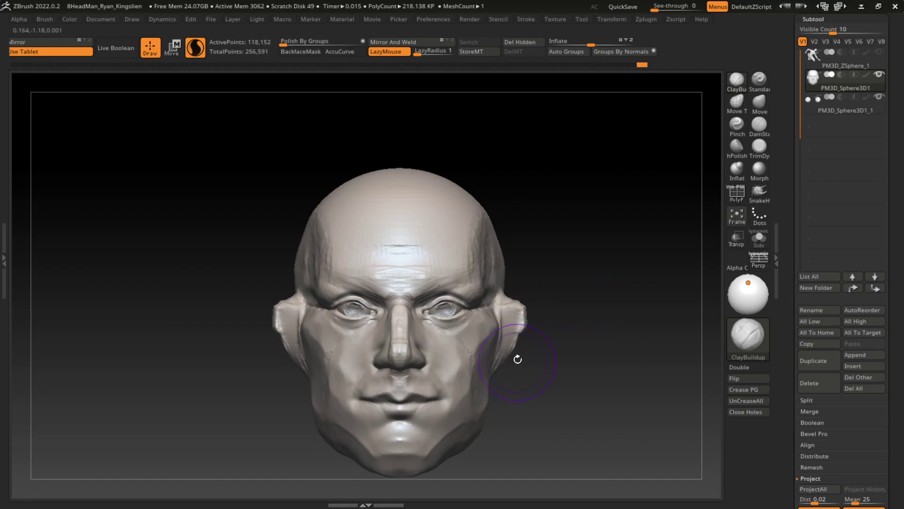
- Pull both ears down and inward with the DamStandard brush
{"action": "left_click", "coordinate": [759, 124]}
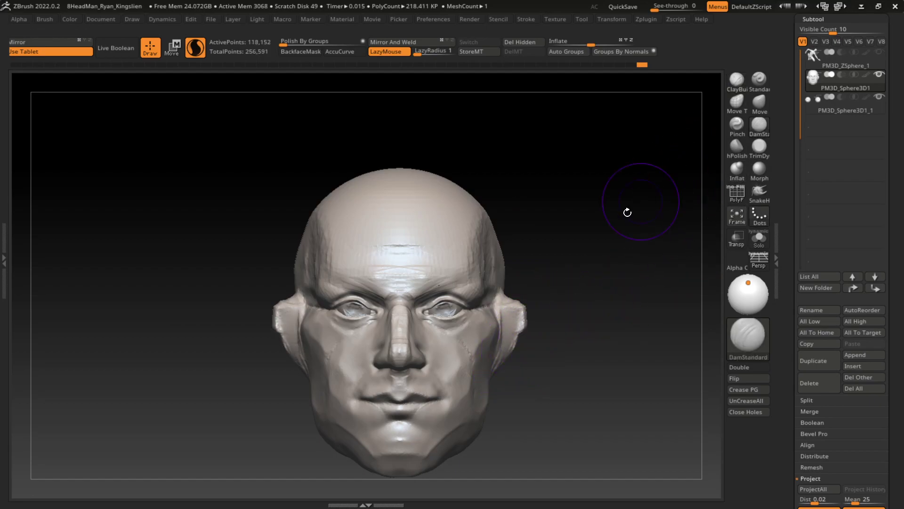
{"action": "left_click_drag", "start_coordinate": [628, 210], "coordinate": [549, 357]}
{"action": "left_click_drag", "start_coordinate": [579, 247], "coordinate": [501, 292]}
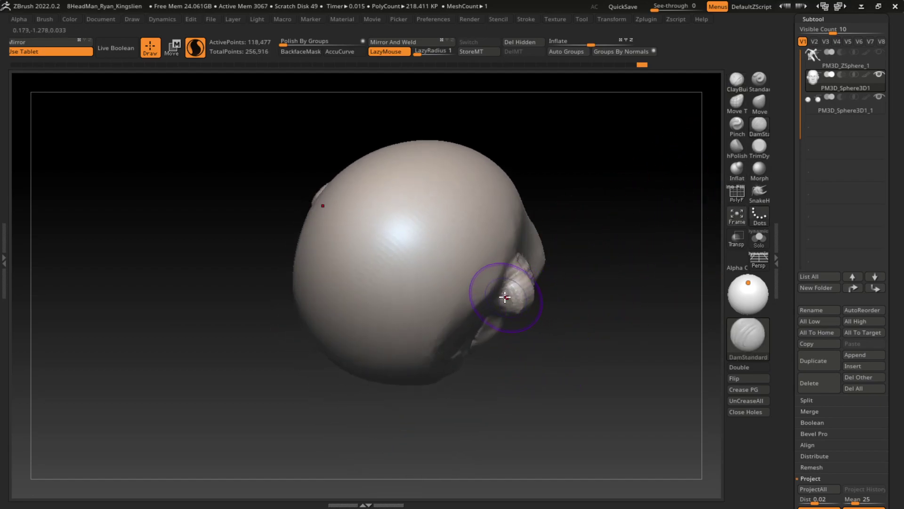
{"action": "mouse_move", "coordinate": [620, 288]}
{"action": "left_mouse_down"}
{"action": "mouse_move", "coordinate": [609, 238]}
{"action": "mouse_move", "coordinate": [576, 276]}
{"action": "left_mouse_up"}
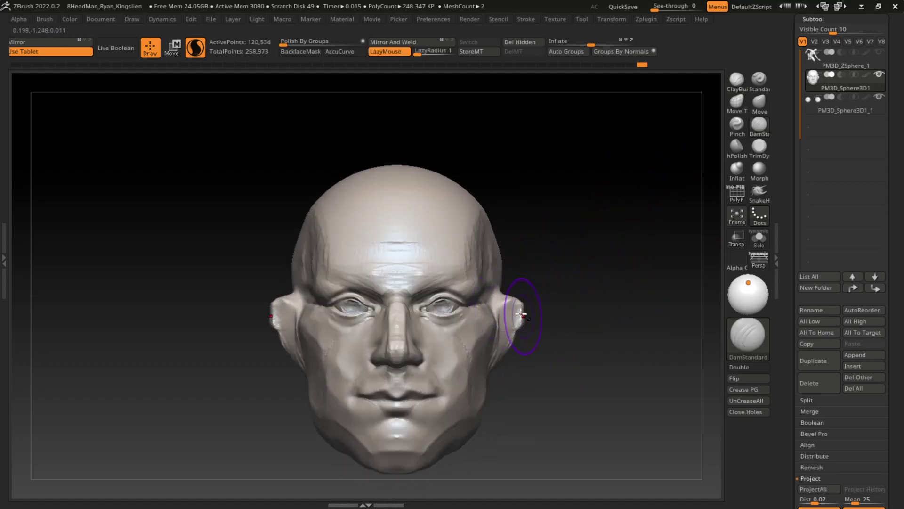
{"action": "left_click_drag", "start_coordinate": [521, 315], "coordinate": [502, 347]}
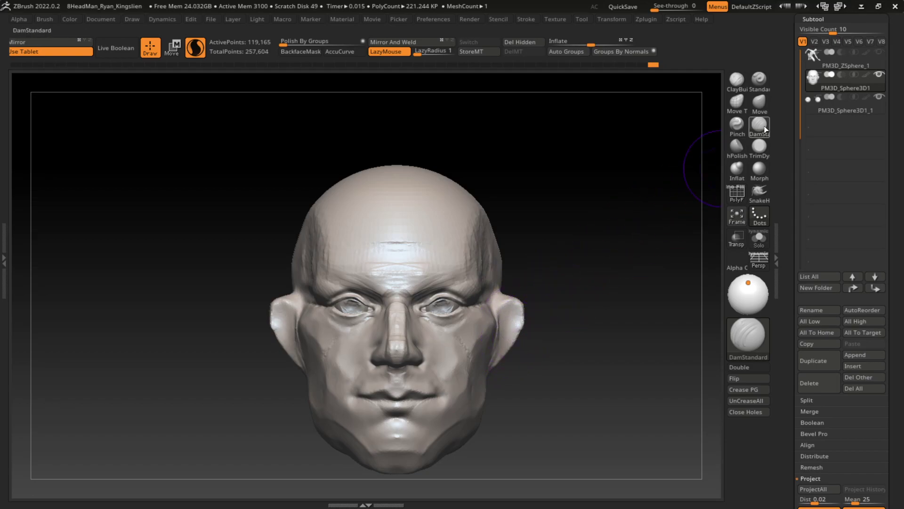
- Carve a DamStandard crease along the front of the ear and reshape its surface
{"action": "left_click", "coordinate": [760, 147]}
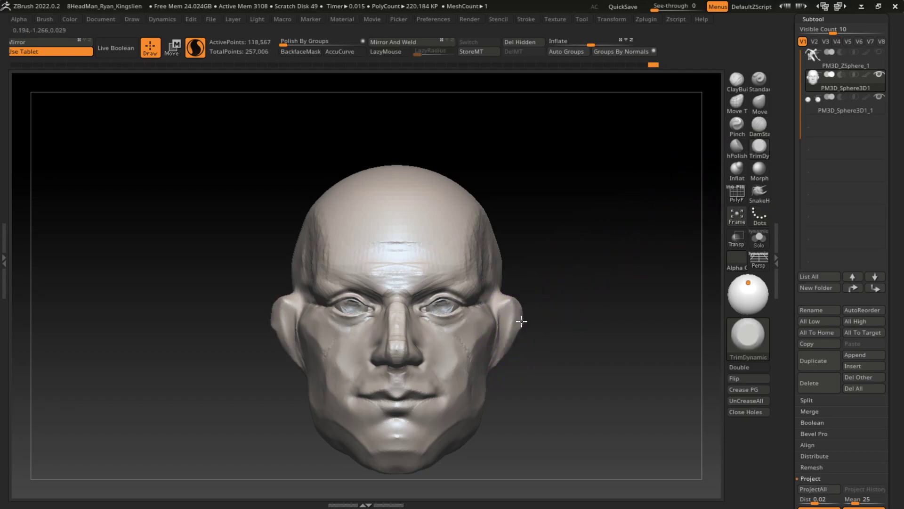
{"action": "left_click", "coordinate": [763, 123]}
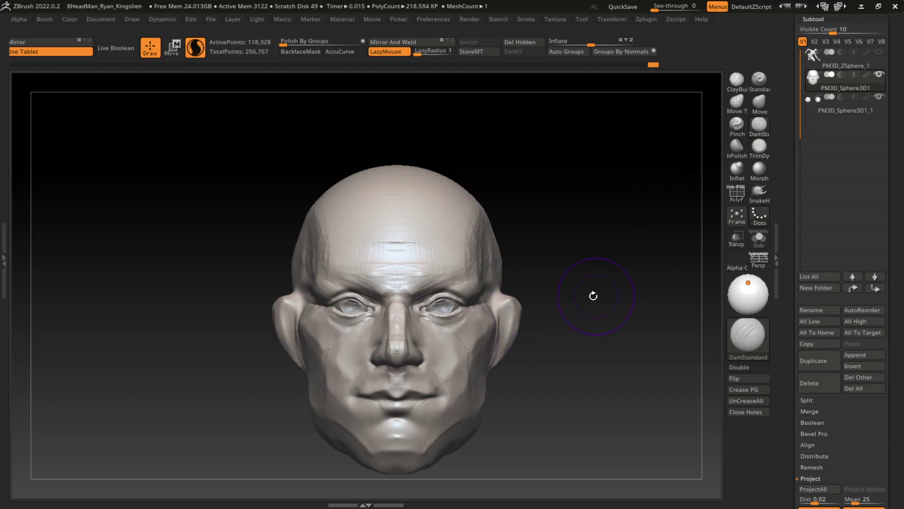
{"action": "left_click_drag", "start_coordinate": [592, 297], "coordinate": [583, 311]}
{"action": "mouse_move", "coordinate": [486, 330]}
{"action": "left_mouse_down"}
{"action": "mouse_move", "coordinate": [483, 346]}
{"action": "mouse_move", "coordinate": [511, 311]}
{"action": "left_mouse_up"}
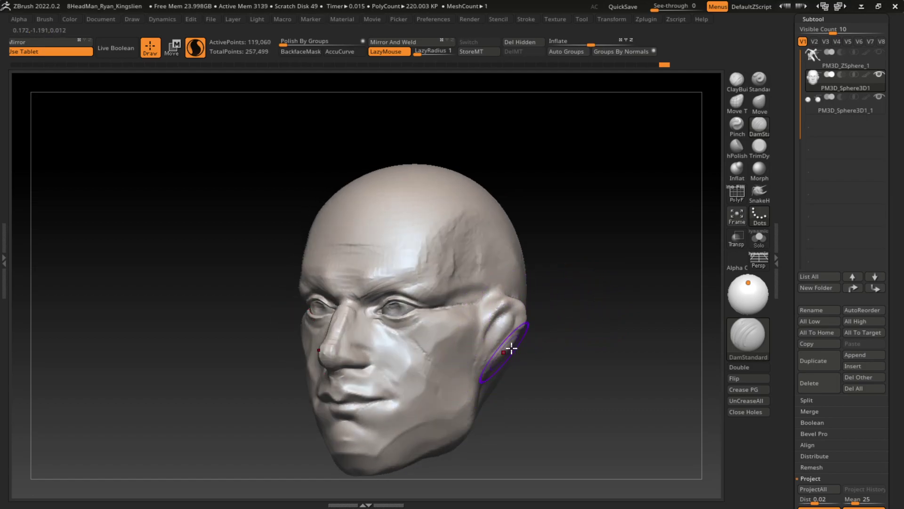
{"action": "right_click_drag", "start_coordinate": [511, 348], "coordinate": [518, 325]}
{"action": "mouse_move", "coordinate": [494, 367]}
{"action": "left_mouse_down"}
{"action": "mouse_move", "coordinate": [531, 330]}
{"action": "mouse_move", "coordinate": [521, 354]}
{"action": "left_mouse_up"}
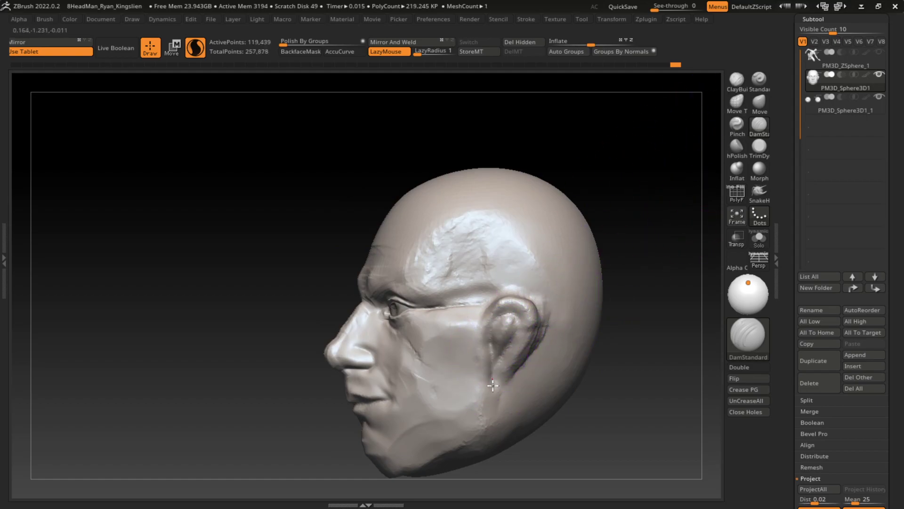
- Build up ClayBuildup strokes on the ear and earlobe
{"action": "key", "text": "b"}
{"action": "key", "text": "c"}
{"action": "key", "text": "b"}
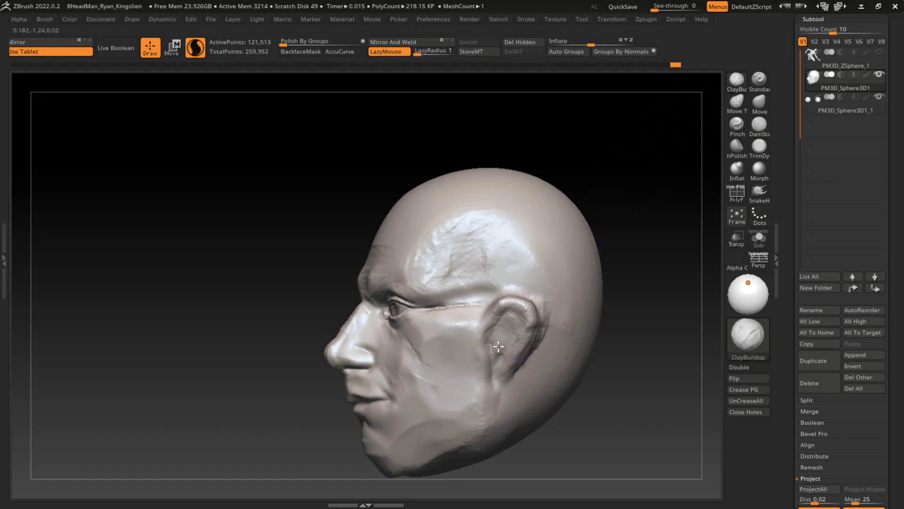
{"action": "left_click_drag", "start_coordinate": [617, 379], "coordinate": [580, 372]}
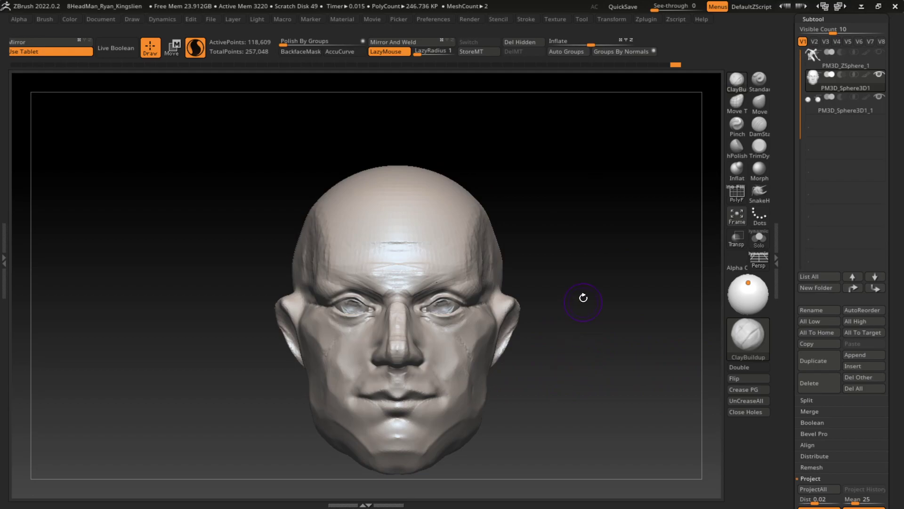
{"action": "mouse_move", "coordinate": [584, 297]}
{"action": "left_mouse_down"}
{"action": "mouse_move", "coordinate": [514, 312]}
{"action": "mouse_move", "coordinate": [490, 335]}
{"action": "left_mouse_up"}
{"action": "mouse_move", "coordinate": [569, 330]}
{"action": "left_mouse_down"}
{"action": "mouse_move", "coordinate": [493, 353]}
{"action": "mouse_move", "coordinate": [564, 347]}
{"action": "left_mouse_up"}
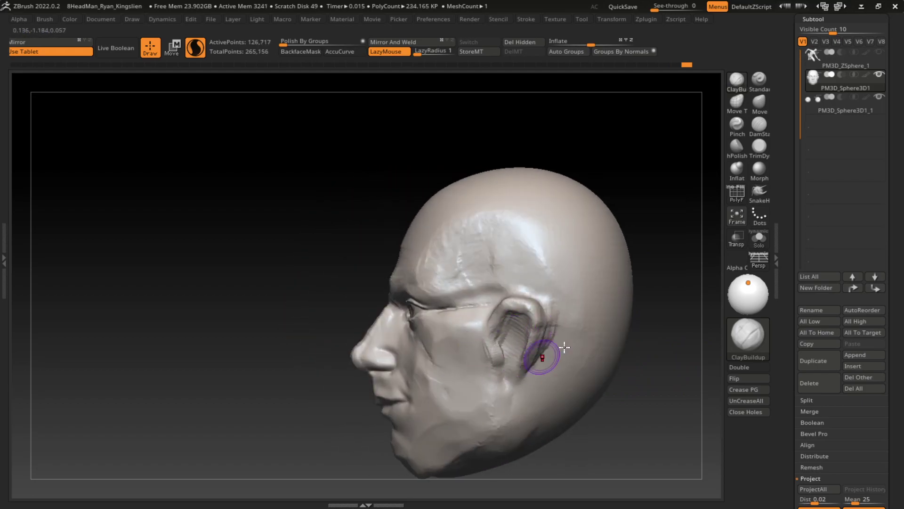
{"action": "mouse_move", "coordinate": [648, 332]}
{"action": "left_mouse_down", "text": "alt"}
{"action": "mouse_move", "coordinate": [657, 323]}
{"action": "mouse_move", "coordinate": [671, 353]}
{"action": "mouse_move", "coordinate": [656, 364]}
{"action": "mouse_move", "coordinate": [665, 366]}
{"action": "left_mouse_up", "text": "alt"}
{"action": "mouse_move", "coordinate": [476, 377]}
{"action": "left_mouse_down"}
{"action": "mouse_move", "coordinate": [449, 400]}
{"action": "mouse_move", "coordinate": [444, 380]}
{"action": "mouse_move", "coordinate": [477, 384]}
{"action": "mouse_move", "coordinate": [480, 363]}
{"action": "left_mouse_up"}
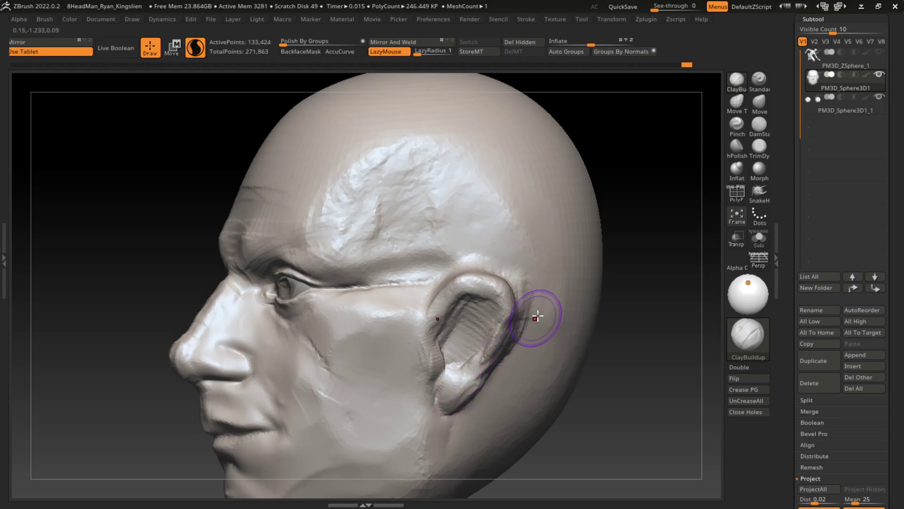
- Carve a crease along the top ear rim and reshape the concha with DamStandard
{"action": "left_click", "coordinate": [759, 124]}
{"action": "mouse_move", "coordinate": [475, 303]}
{"action": "left_mouse_down"}
{"action": "mouse_move", "coordinate": [485, 294]}
{"action": "mouse_move", "coordinate": [452, 306]}
{"action": "mouse_move", "coordinate": [440, 358]}
{"action": "left_mouse_up"}
{"action": "left_click_drag", "start_coordinate": [476, 292], "coordinate": [473, 353], "text": "shift"}
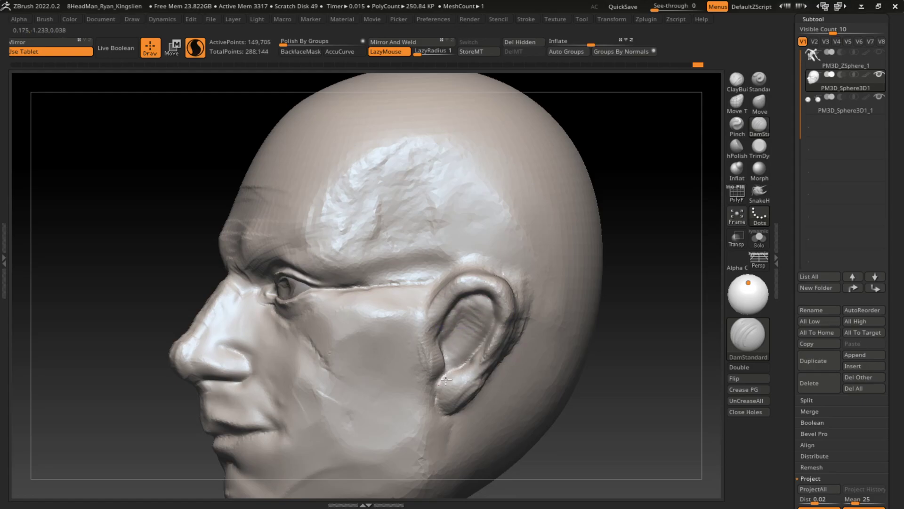
{"action": "mouse_move", "coordinate": [607, 358]}
{"action": "left_mouse_down"}
{"action": "mouse_move", "coordinate": [625, 309]}
{"action": "mouse_move", "coordinate": [474, 313]}
{"action": "mouse_move", "coordinate": [499, 316]}
{"action": "left_mouse_up"}
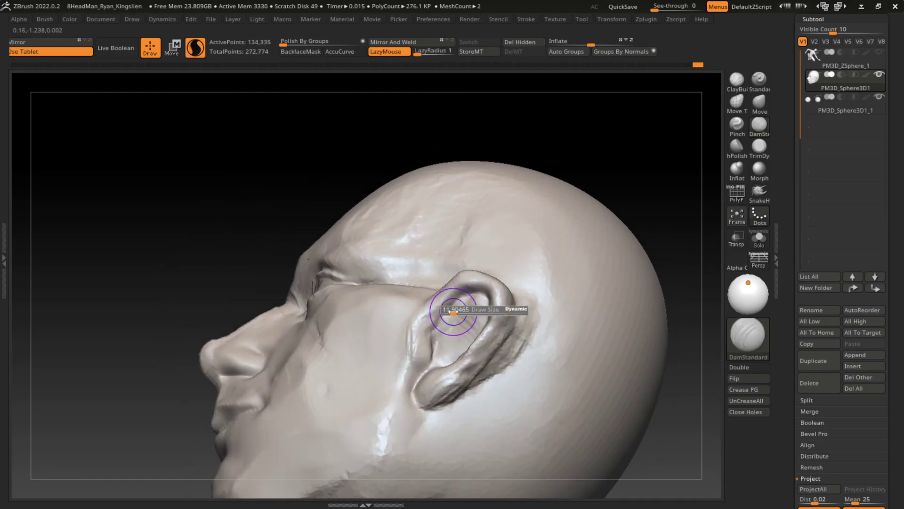
- Reduce the brush size and cut a fine crease inside the ear
{"action": "left_click_drag", "start_coordinate": [454, 311], "coordinate": [463, 294]}
{"action": "left_click_drag", "start_coordinate": [429, 346], "coordinate": [434, 323]}
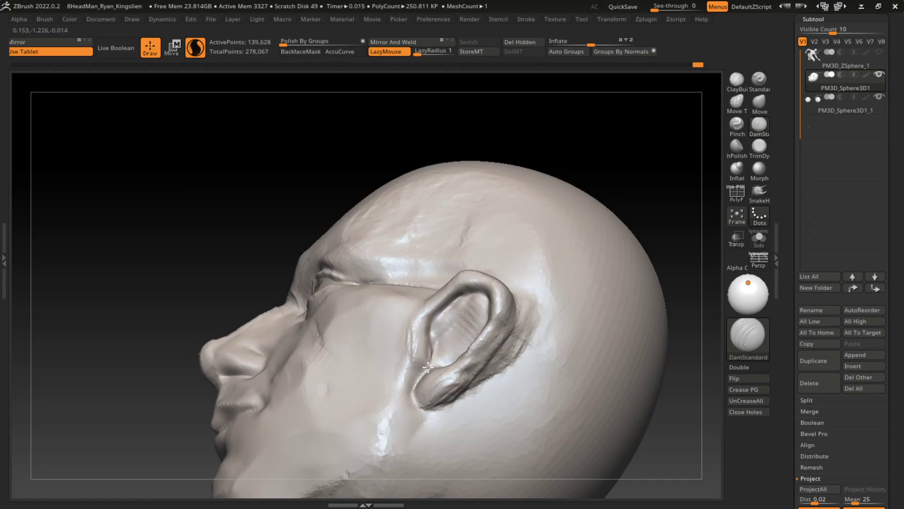
{"action": "left_click_drag", "start_coordinate": [678, 230], "coordinate": [695, 163]}
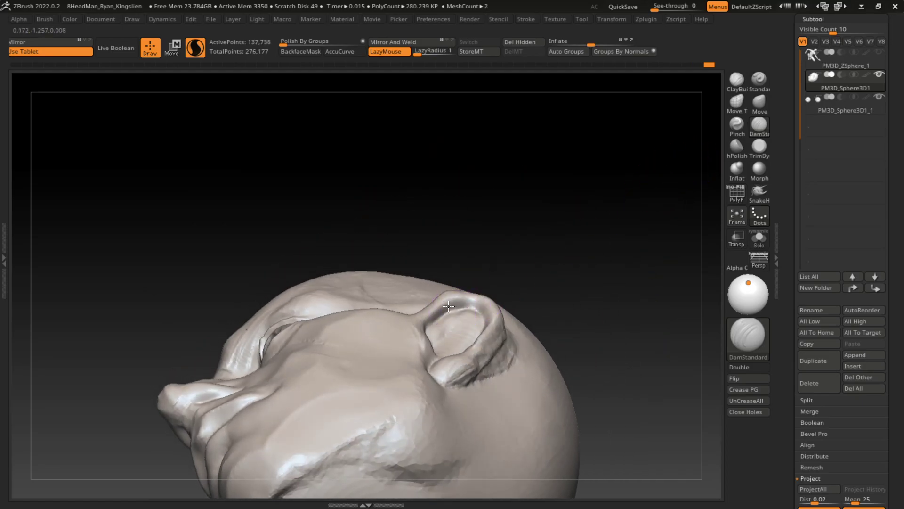
{"action": "mouse_move", "coordinate": [449, 307]}
{"action": "left_mouse_down"}
{"action": "mouse_move", "coordinate": [515, 293]}
{"action": "mouse_move", "coordinate": [598, 325]}
{"action": "left_mouse_up"}
- Smooth away the hatching in the upper and lower concha with ClayBuildup
{"action": "key", "text": "b"}
{"action": "key", "text": "c"}
{"action": "key", "text": "b"}
{"action": "mouse_move", "coordinate": [458, 327]}
{"action": "left_mouse_down"}
{"action": "mouse_move", "coordinate": [462, 309]}
{"action": "mouse_move", "coordinate": [450, 347]}
{"action": "left_mouse_up"}
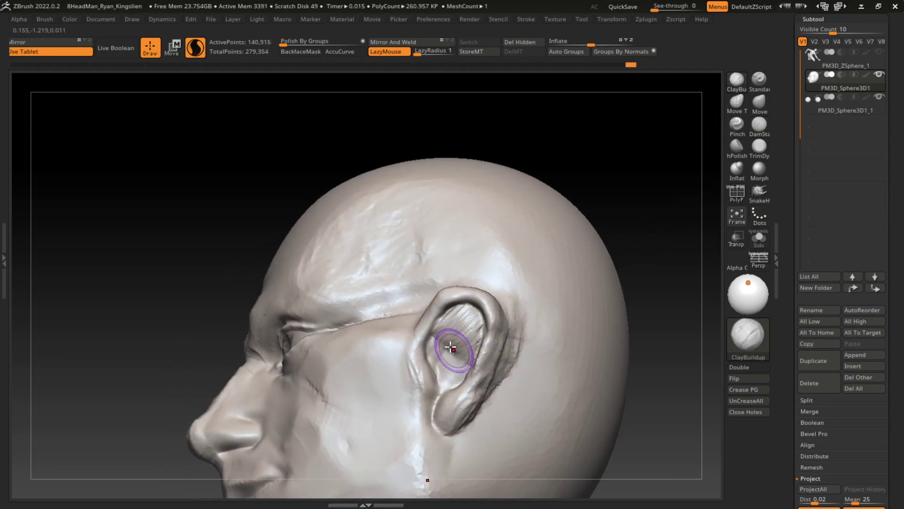
{"action": "left_click_drag", "start_coordinate": [454, 316], "coordinate": [462, 318], "text": "shift"}
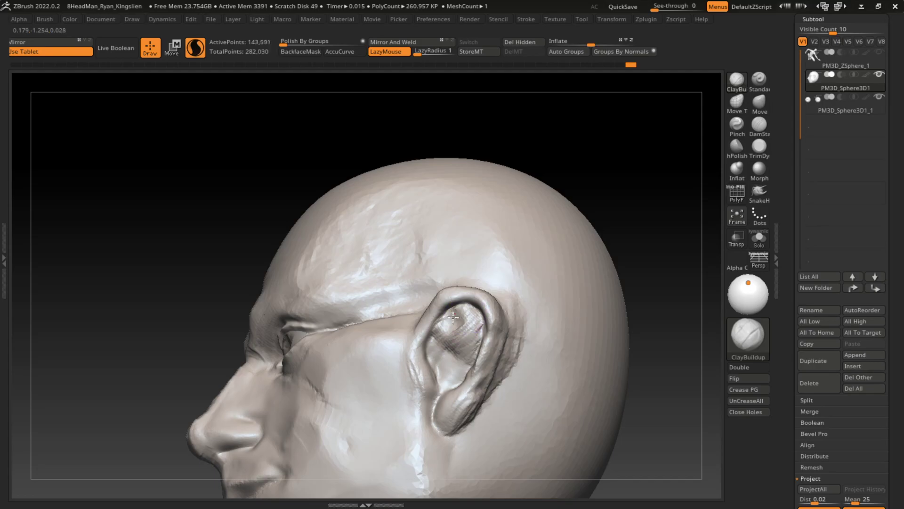
{"action": "mouse_move", "coordinate": [440, 363]}
{"action": "left_mouse_down", "text": "shift"}
{"action": "mouse_move", "coordinate": [428, 347]}
{"action": "mouse_move", "coordinate": [435, 336]}
{"action": "mouse_move", "coordinate": [430, 392]}
{"action": "mouse_move", "coordinate": [457, 369]}
{"action": "left_mouse_up", "text": "shift"}
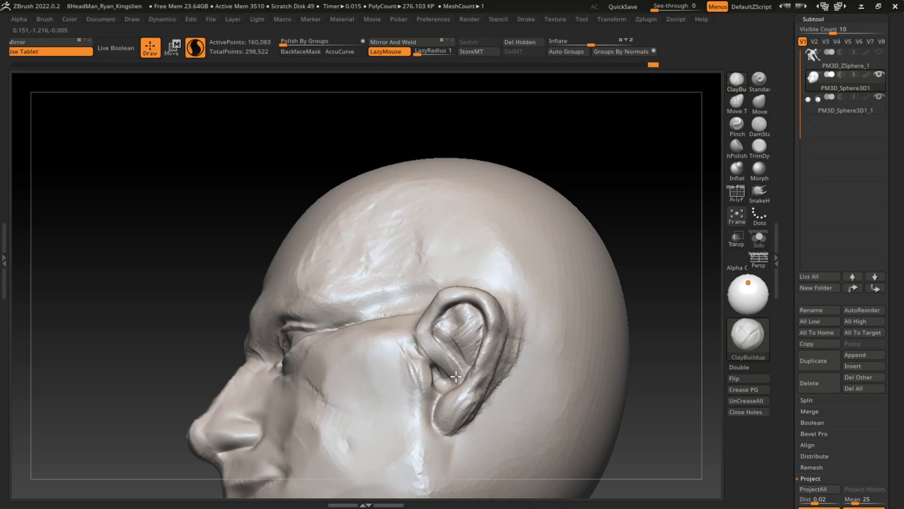
- Review the ear from front, top and three-quarter views
{"action": "mouse_move", "coordinate": [650, 229]}
{"action": "left_mouse_down"}
{"action": "mouse_move", "coordinate": [638, 277]}
{"action": "mouse_move", "coordinate": [461, 370]}
{"action": "left_mouse_up"}
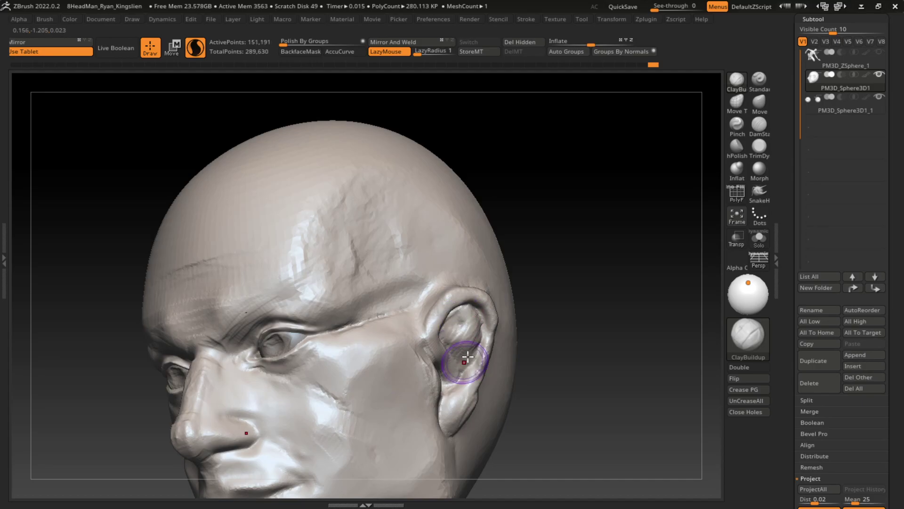
{"action": "mouse_move", "coordinate": [501, 363]}
{"action": "left_mouse_down"}
{"action": "mouse_move", "coordinate": [571, 299]}
{"action": "mouse_move", "coordinate": [545, 327]}
{"action": "mouse_move", "coordinate": [557, 353]}
{"action": "left_mouse_up"}
{"action": "left_click", "coordinate": [759, 125]}
{"action": "mouse_move", "coordinate": [711, 145]}
{"action": "left_mouse_down"}
{"action": "mouse_move", "coordinate": [563, 295]}
{"action": "mouse_move", "coordinate": [468, 324]}
{"action": "mouse_move", "coordinate": [545, 283]}
{"action": "mouse_move", "coordinate": [472, 302]}
{"action": "left_mouse_up"}
{"action": "left_click_drag", "start_coordinate": [521, 264], "coordinate": [531, 224]}
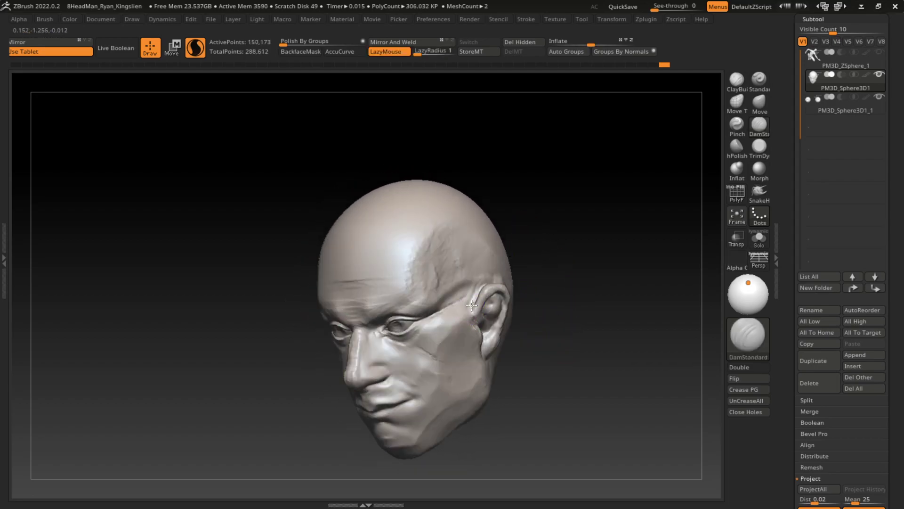
- Pull the chin flatter and more pointed with a smaller Move brush
{"action": "left_click_drag", "start_coordinate": [575, 267], "coordinate": [607, 260]}
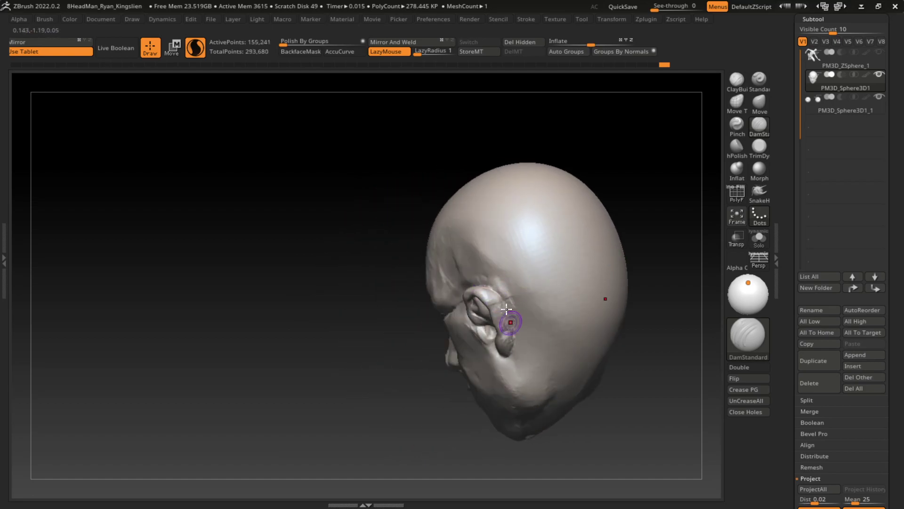
{"action": "mouse_move", "coordinate": [508, 359]}
{"action": "left_mouse_down"}
{"action": "mouse_move", "coordinate": [570, 393]}
{"action": "mouse_move", "coordinate": [597, 295]}
{"action": "mouse_move", "coordinate": [532, 387]}
{"action": "left_mouse_up"}
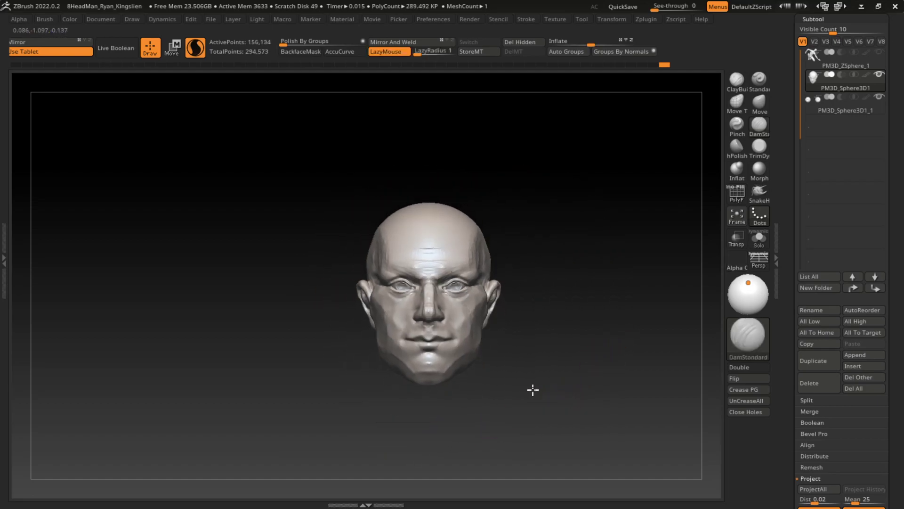
{"action": "key", "text": "s"}
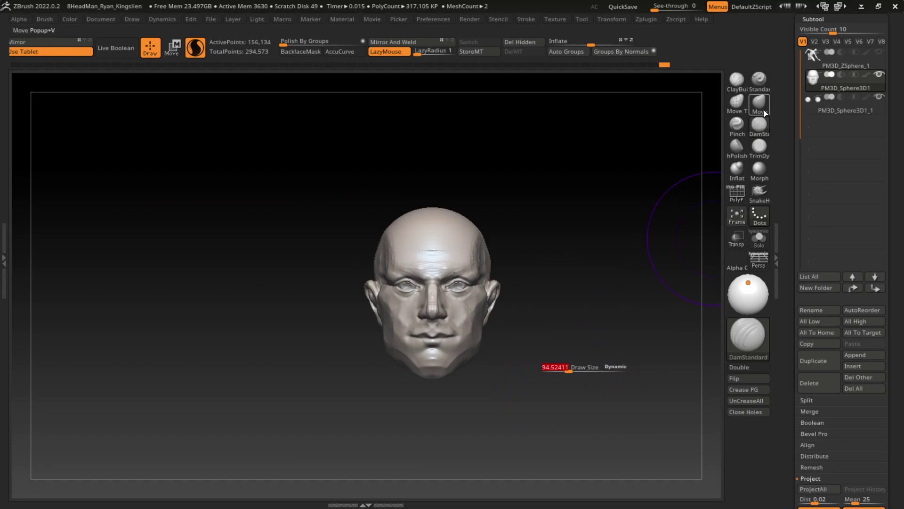
{"action": "left_click", "coordinate": [763, 108]}
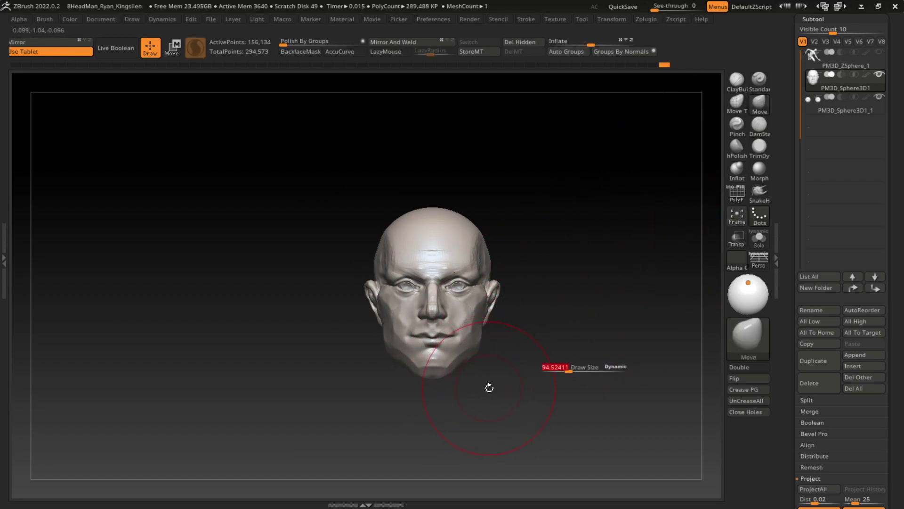
{"action": "left_click_drag", "start_coordinate": [485, 387], "coordinate": [499, 364]}
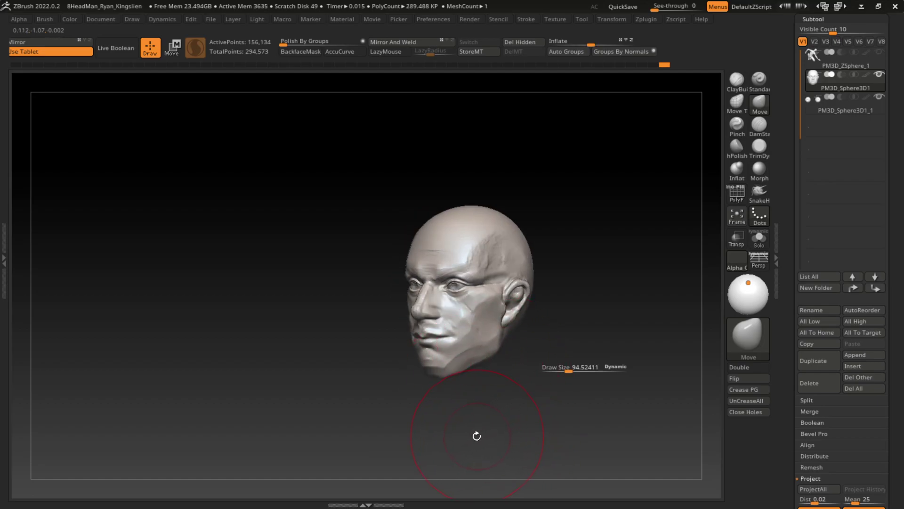
{"action": "mouse_move", "coordinate": [529, 399]}
{"action": "left_mouse_down"}
{"action": "mouse_move", "coordinate": [536, 411]}
{"action": "mouse_move", "coordinate": [529, 404]}
{"action": "left_mouse_up"}
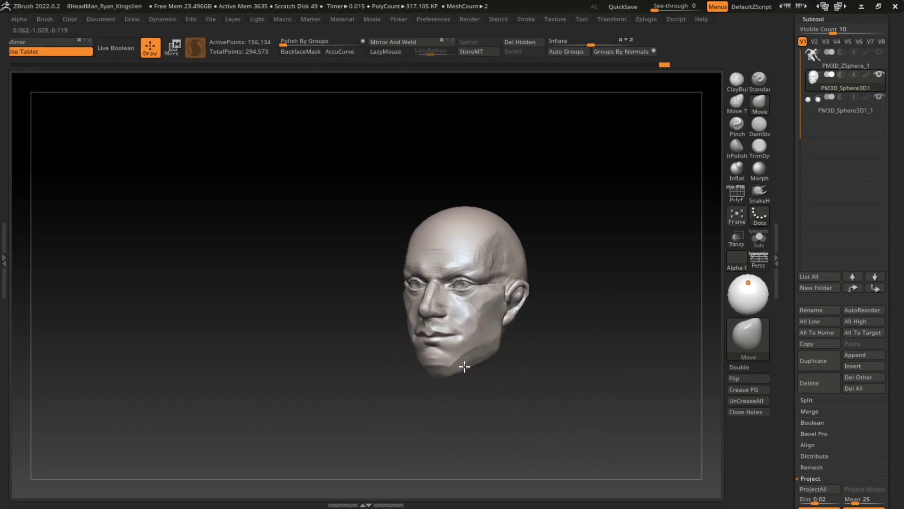
{"action": "mouse_move", "coordinate": [461, 382]}
{"action": "left_mouse_down"}
{"action": "mouse_move", "coordinate": [471, 394]}
{"action": "mouse_move", "coordinate": [460, 379]}
{"action": "mouse_move", "coordinate": [579, 391]}
{"action": "mouse_move", "coordinate": [564, 400]}
{"action": "left_mouse_up"}
{"action": "key", "text": "s"}
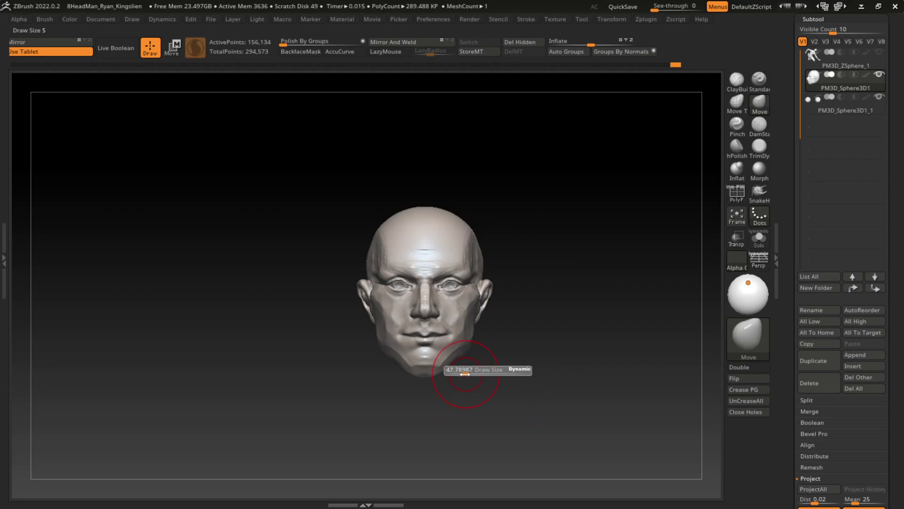
{"action": "key", "text": "s"}
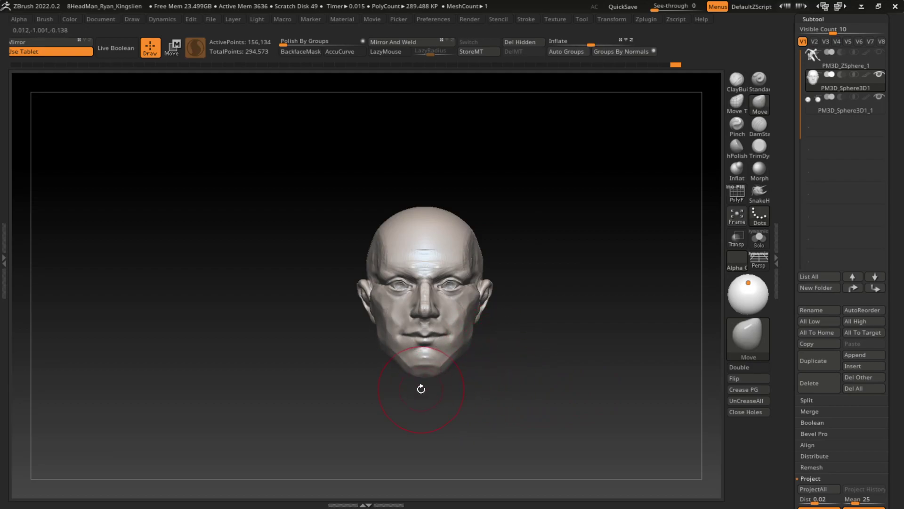
{"action": "left_click_drag", "start_coordinate": [428, 384], "coordinate": [427, 378]}
- Merge the extra head piece down, show the body subtool and hide its shoulder cylinder
{"action": "left_click", "coordinate": [818, 412]}
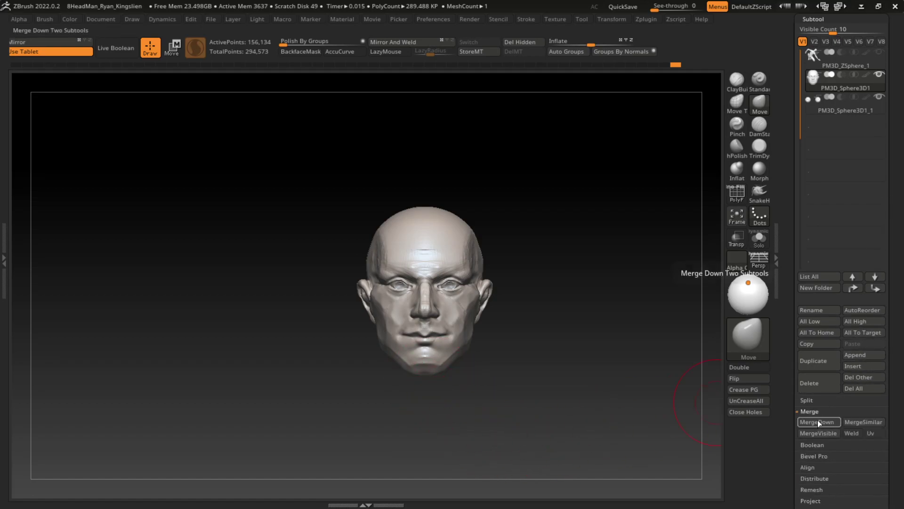
{"action": "left_click", "coordinate": [708, 446]}
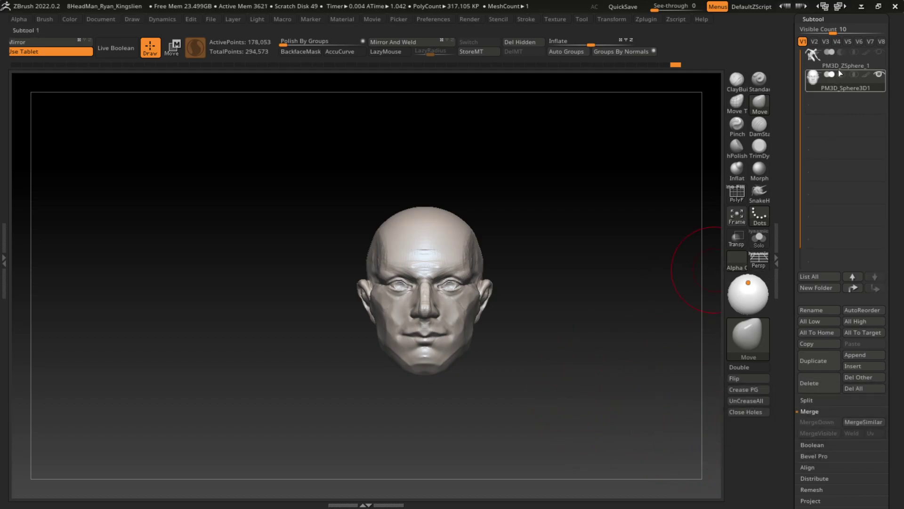
{"action": "left_click", "coordinate": [879, 52]}
{"action": "left_click", "coordinate": [846, 58]}
{"action": "mouse_move", "coordinate": [620, 202]}
{"action": "left_mouse_down"}
{"action": "mouse_move", "coordinate": [561, 188]}
{"action": "mouse_move", "coordinate": [810, 101]}
{"action": "left_mouse_up"}
{"action": "left_click", "coordinate": [550, 286], "text": "ctrl+shift"}
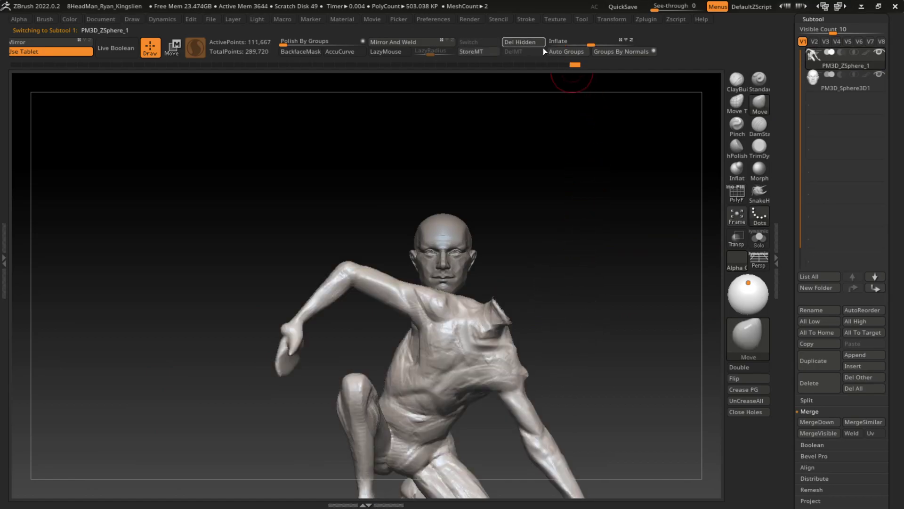
- Move the head subtool down onto the body's neck with the Transpose gizmo
{"action": "left_click", "coordinate": [843, 81]}
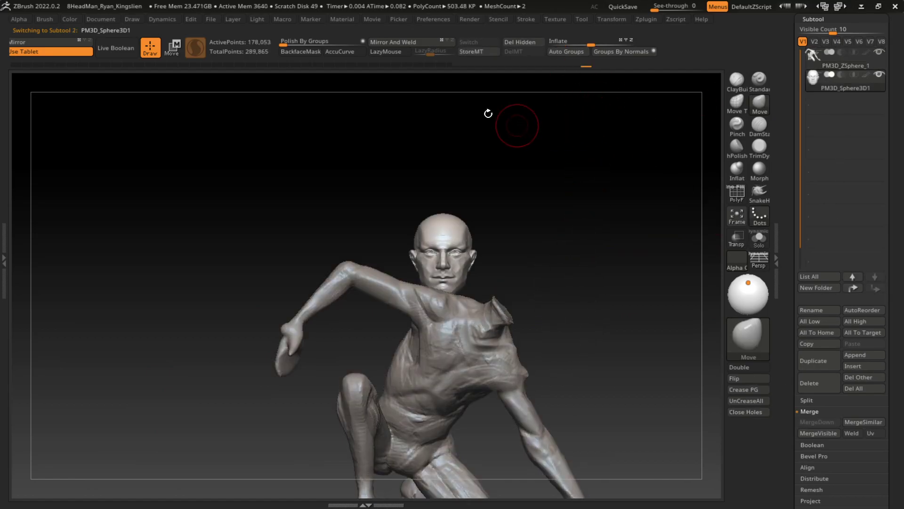
{"action": "left_click", "coordinate": [176, 48]}
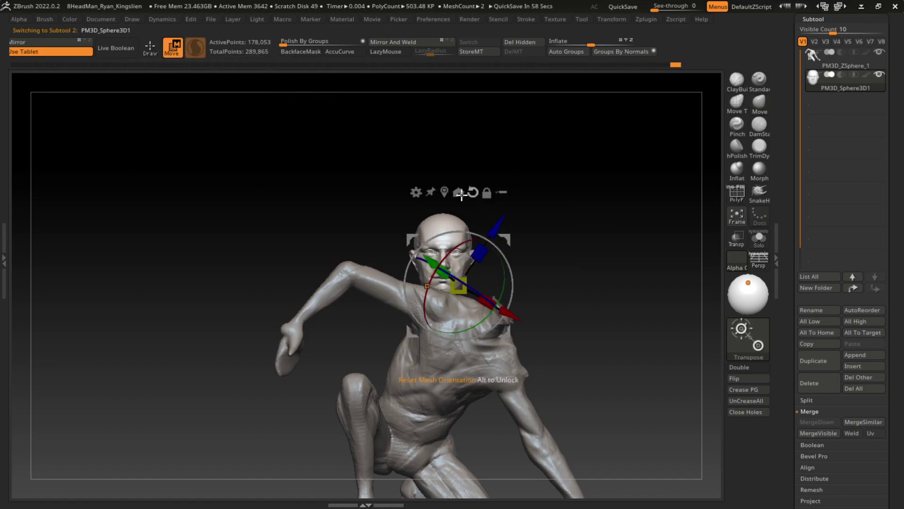
{"action": "left_click_drag", "start_coordinate": [460, 285], "coordinate": [446, 256], "text": "alt"}
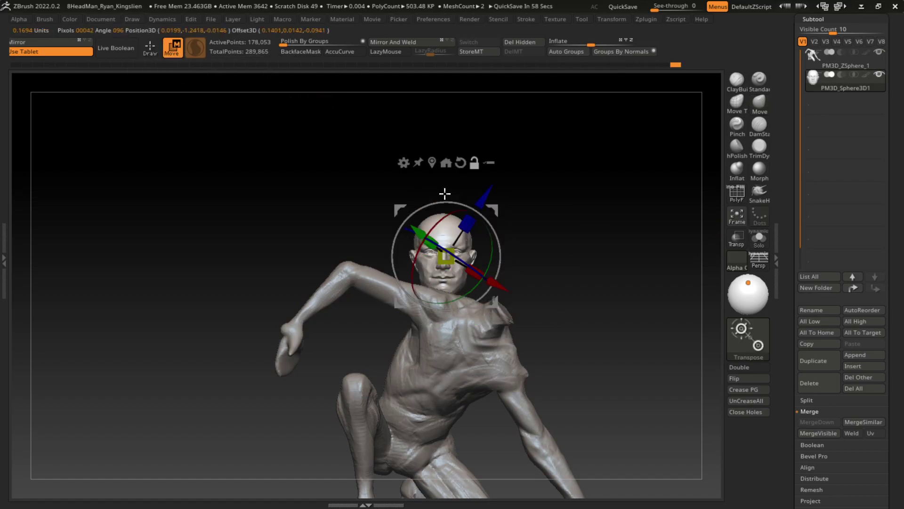
{"action": "left_click", "coordinate": [462, 162]}
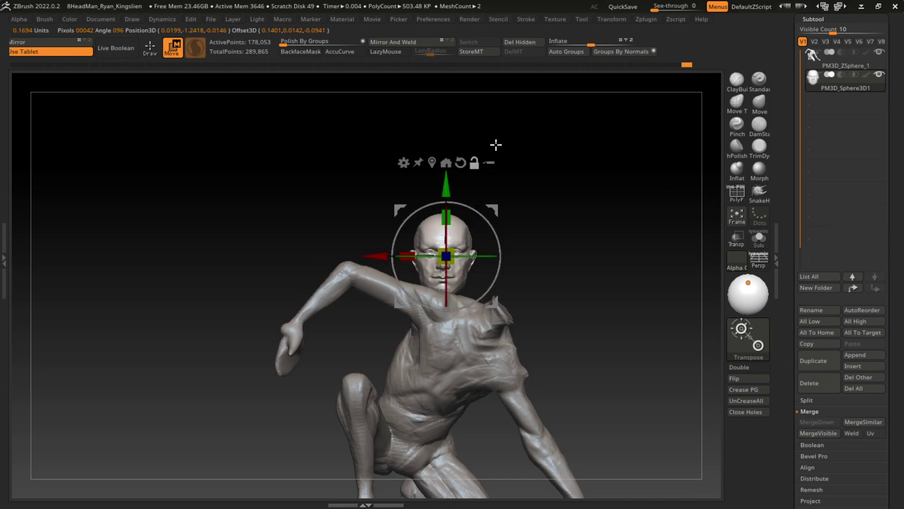
{"action": "left_click", "coordinate": [432, 162]}
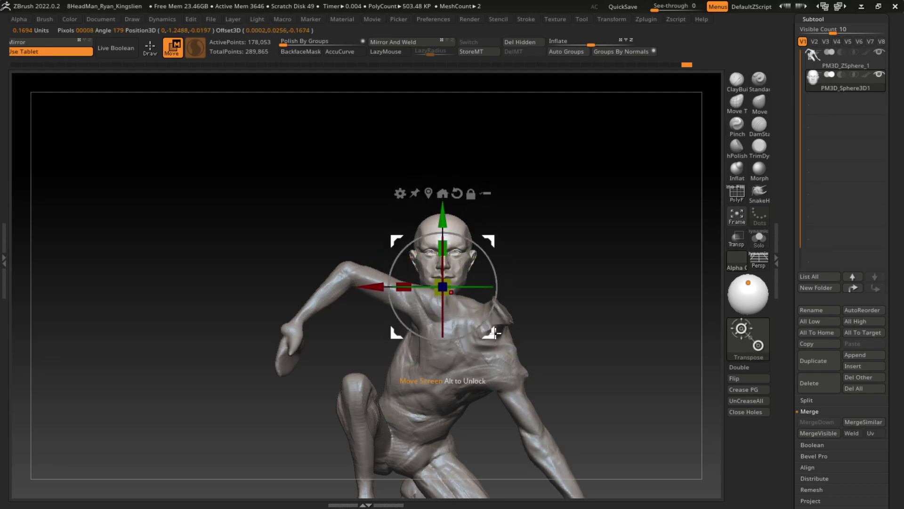
{"action": "left_click_drag", "start_coordinate": [494, 333], "coordinate": [554, 358]}
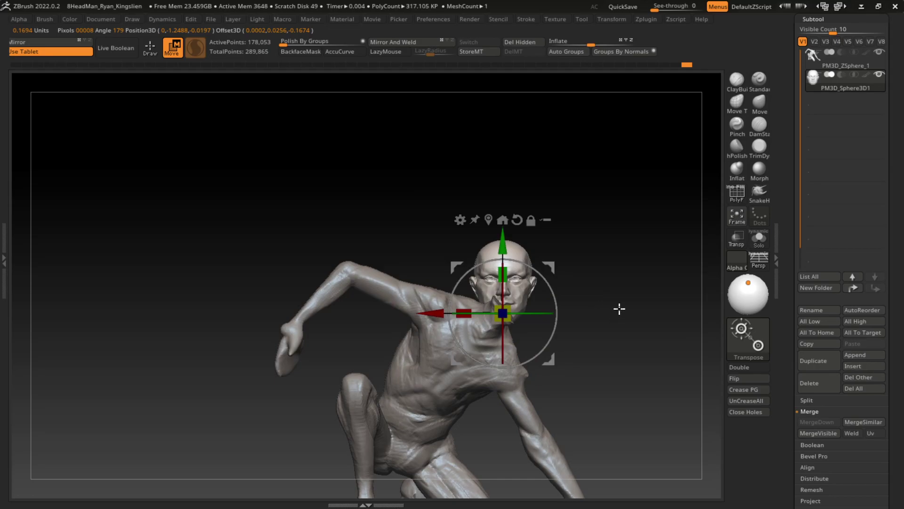
- Scale the head down to fit the body and nudge it lower onto the neck
{"action": "left_click_drag", "start_coordinate": [619, 309], "coordinate": [646, 282], "text": "alt"}
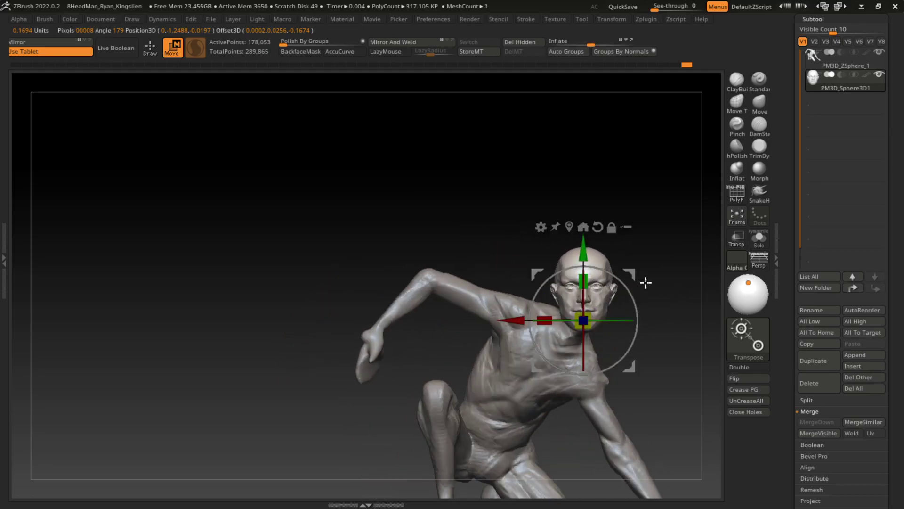
{"action": "left_click_drag", "start_coordinate": [622, 321], "coordinate": [620, 334]}
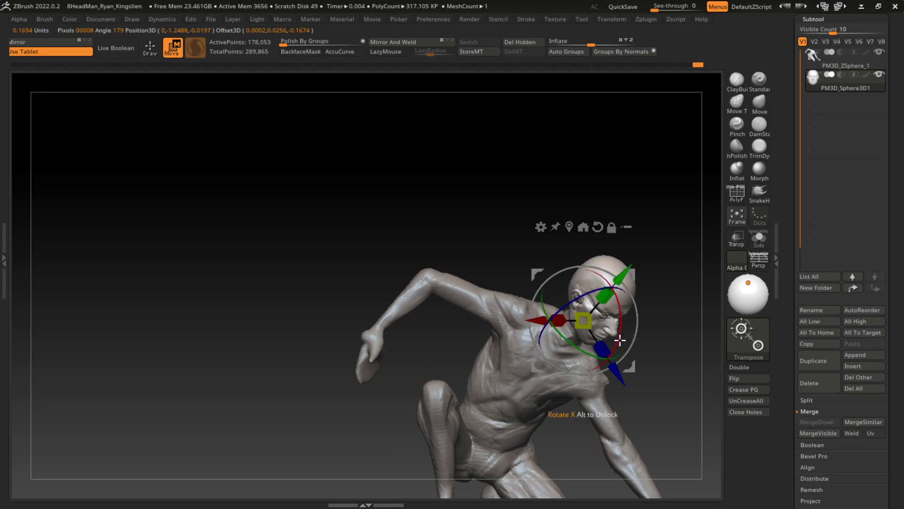
{"action": "key", "text": "ctrl+z"}
{"action": "key", "text": "ctrl+z"}
{"action": "left_click_drag", "start_coordinate": [583, 320], "coordinate": [582, 324]}
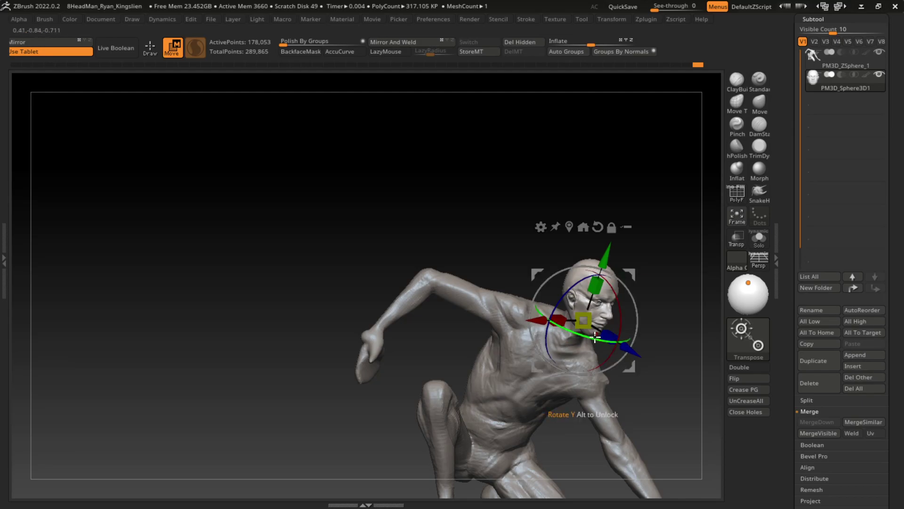
{"action": "left_click_drag", "start_coordinate": [602, 256], "coordinate": [600, 262]}
{"action": "left_click_drag", "start_coordinate": [623, 354], "coordinate": [632, 360]}
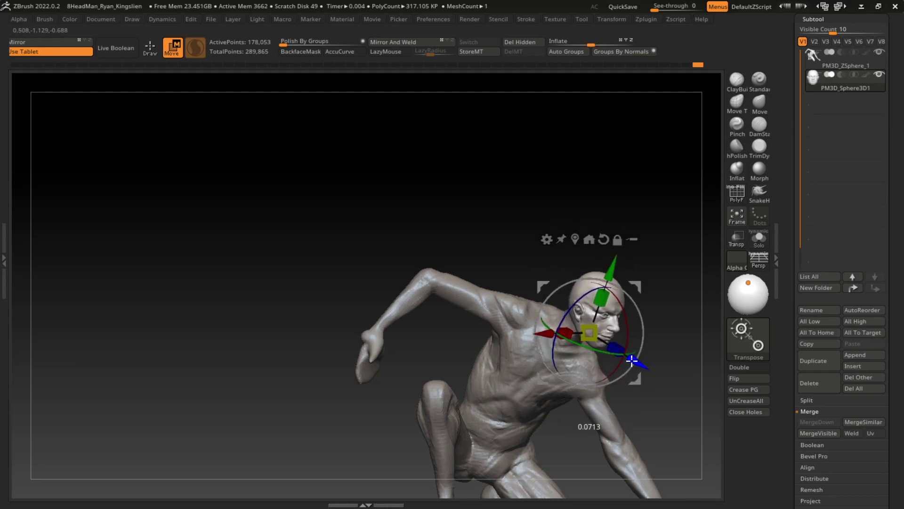
{"action": "left_click_drag", "start_coordinate": [678, 335], "coordinate": [560, 253], "text": "alt"}
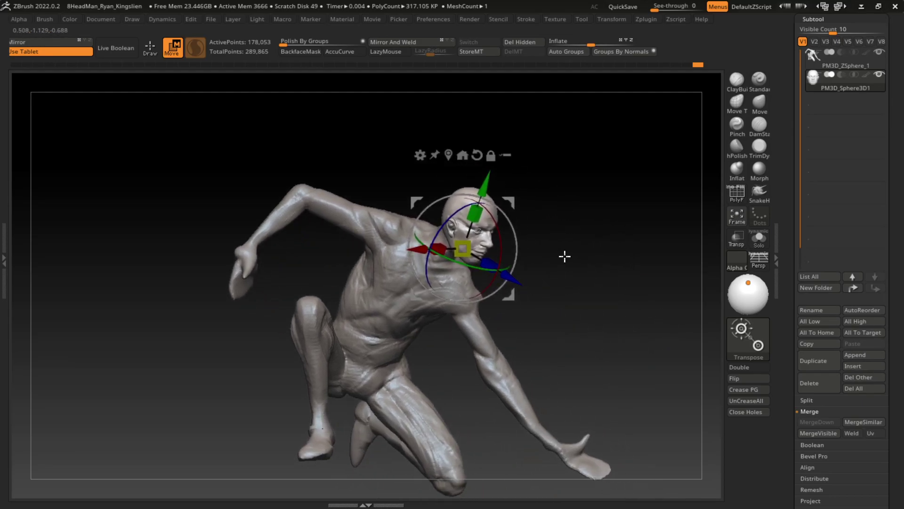
{"action": "left_click", "coordinate": [149, 47]}
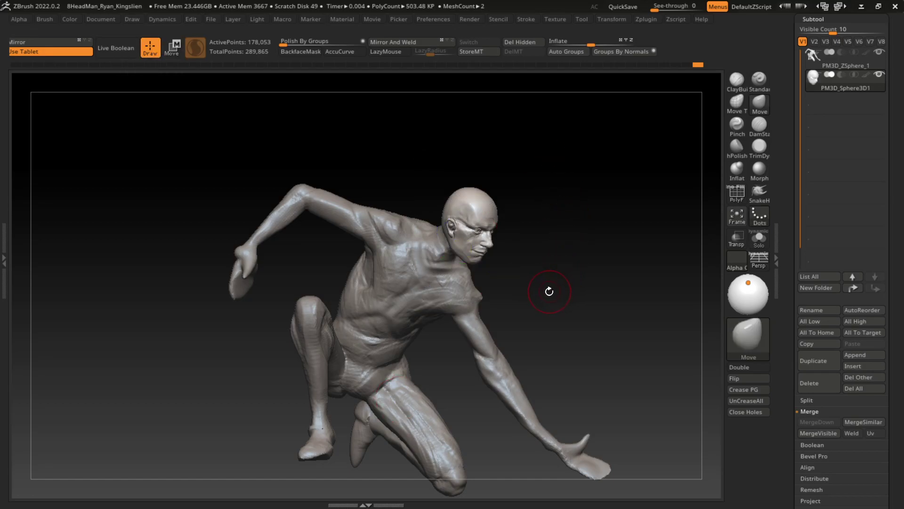
- Lower the head slightly and tilt it forward
{"action": "key", "text": "w"}
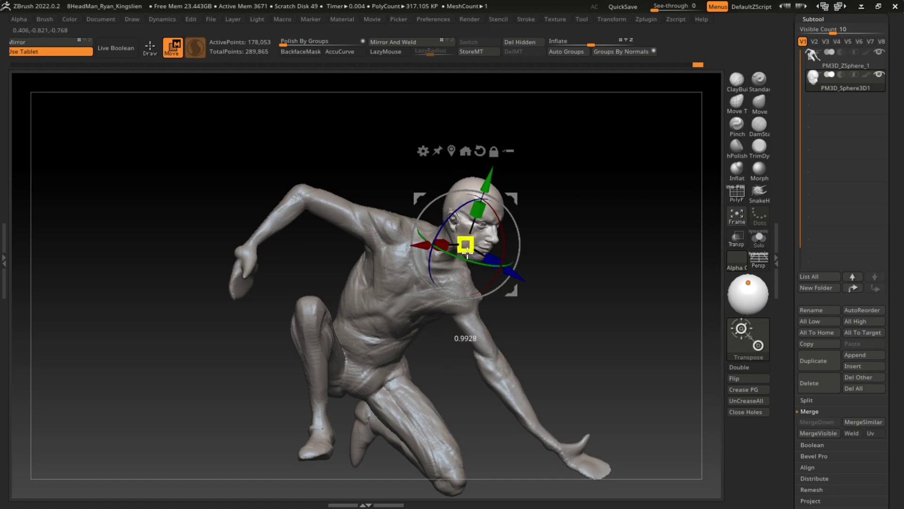
{"action": "key", "text": "q"}
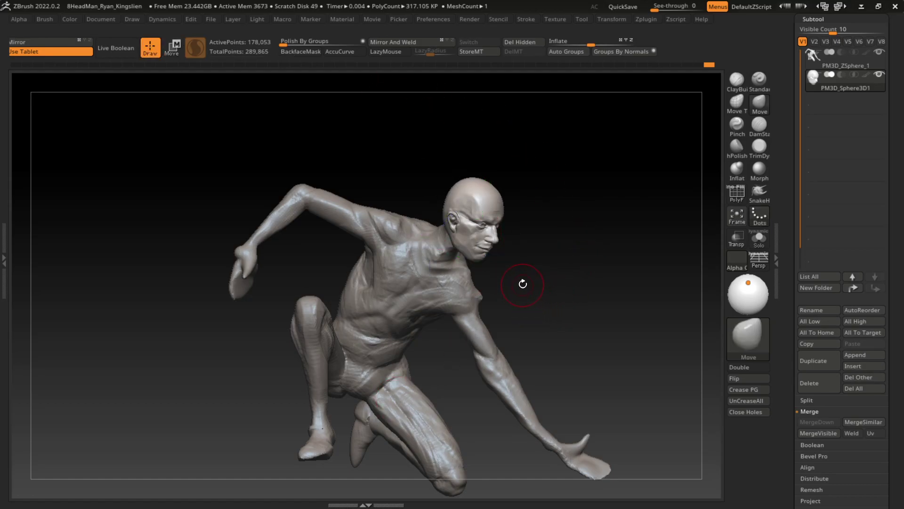
{"action": "key", "text": "w"}
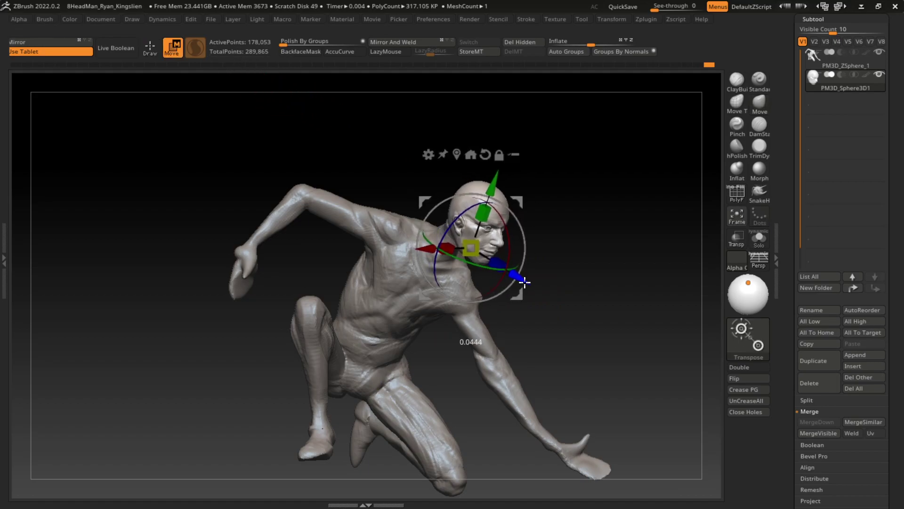
{"action": "left_click_drag", "start_coordinate": [495, 190], "coordinate": [488, 189]}
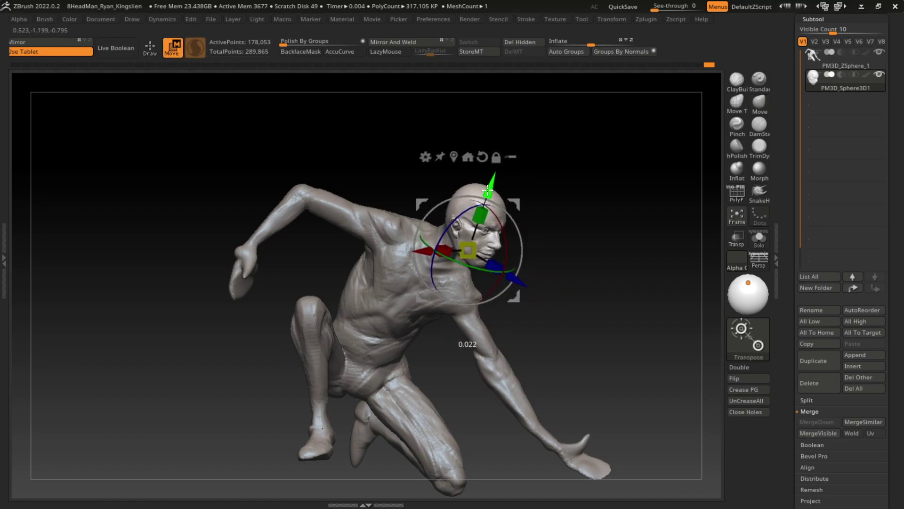
{"action": "left_click_drag", "start_coordinate": [504, 259], "coordinate": [500, 312]}
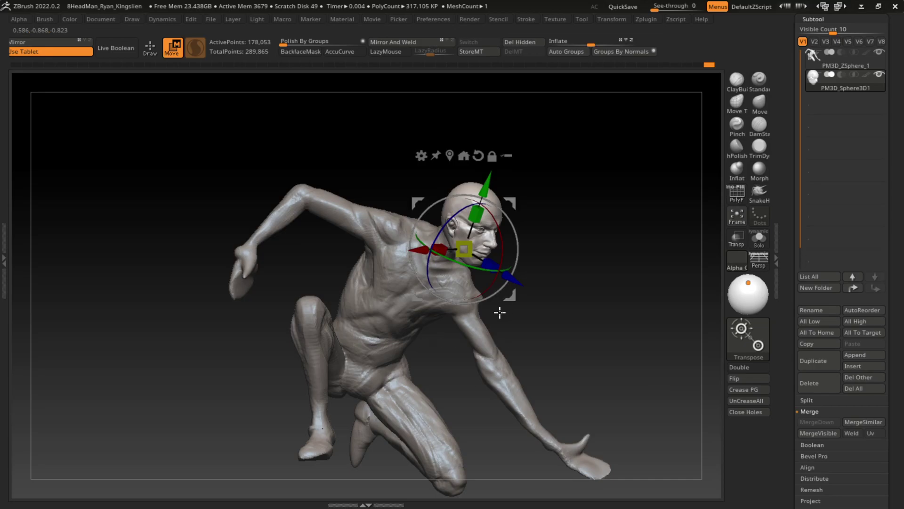
{"action": "left_click", "coordinate": [149, 46]}
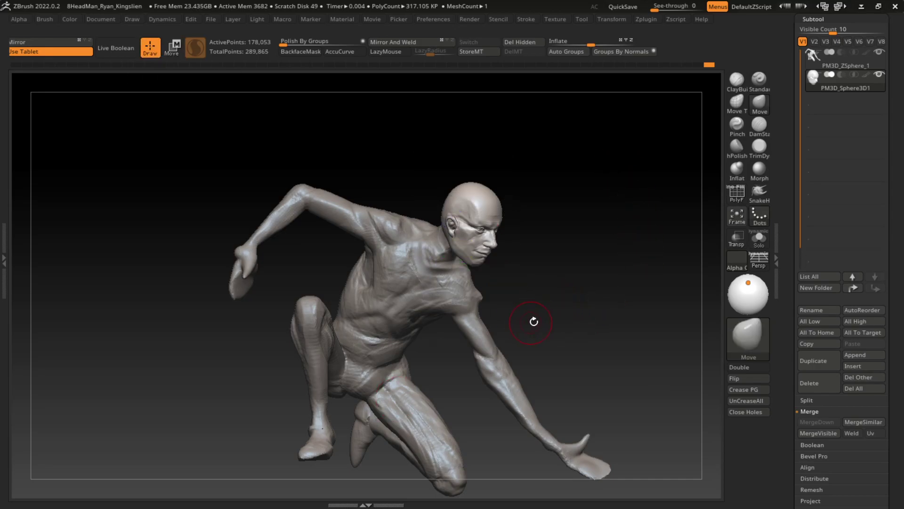
- Inspect the head-neck join from around the figure and lower the head a little more
{"action": "left_click", "coordinate": [448, 280], "text": "alt"}
{"action": "mouse_move", "coordinate": [531, 281]}
{"action": "left_mouse_down"}
{"action": "mouse_move", "coordinate": [616, 309]}
{"action": "mouse_move", "coordinate": [600, 222]}
{"action": "mouse_move", "coordinate": [545, 237]}
{"action": "mouse_move", "coordinate": [586, 217]}
{"action": "mouse_move", "coordinate": [246, 81]}
{"action": "left_mouse_up"}
{"action": "left_click", "coordinate": [433, 222], "text": "alt"}
{"action": "key", "text": "w"}
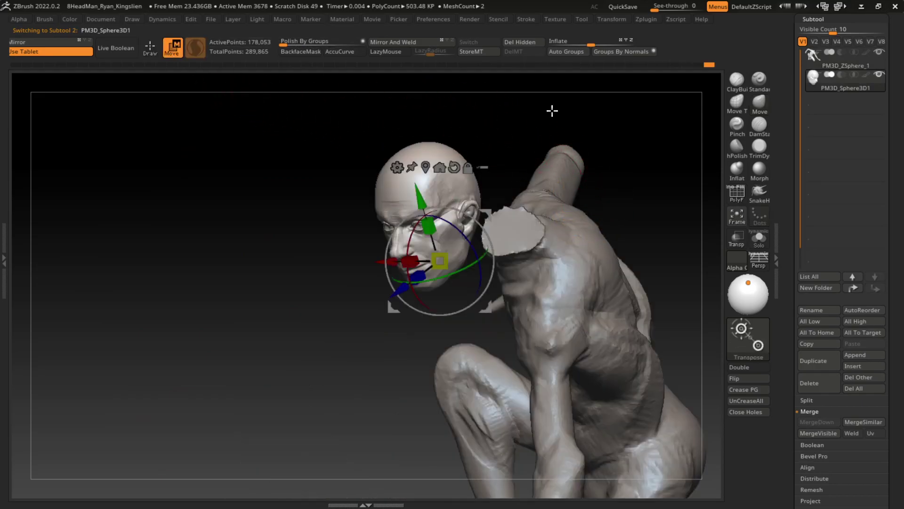
{"action": "mouse_move", "coordinate": [551, 111]}
{"action": "left_mouse_down"}
{"action": "mouse_move", "coordinate": [673, 185]}
{"action": "mouse_move", "coordinate": [559, 234]}
{"action": "mouse_move", "coordinate": [436, 353]}
{"action": "mouse_move", "coordinate": [478, 356]}
{"action": "mouse_move", "coordinate": [639, 242]}
{"action": "mouse_move", "coordinate": [584, 307]}
{"action": "mouse_move", "coordinate": [545, 262]}
{"action": "mouse_move", "coordinate": [521, 282]}
{"action": "left_mouse_up"}
{"action": "key", "text": "q"}
{"action": "key", "text": "w"}
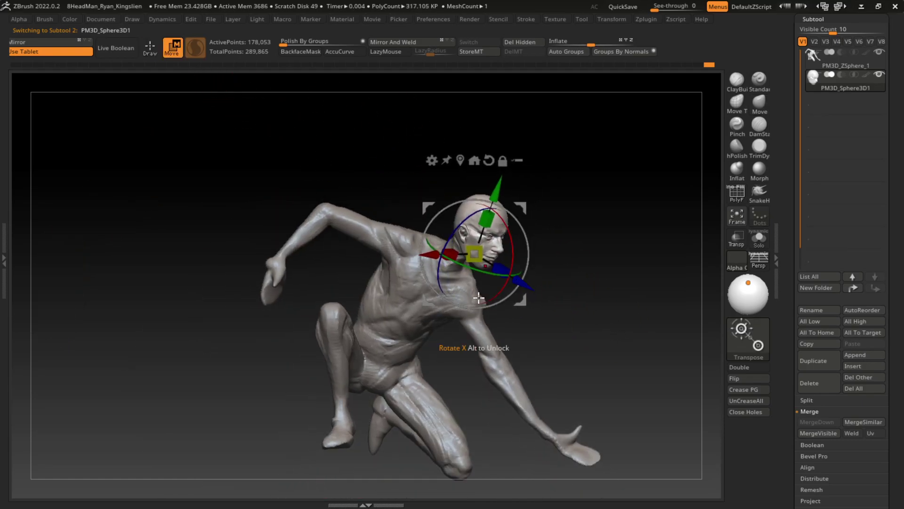
{"action": "left_click_drag", "start_coordinate": [495, 191], "coordinate": [495, 194]}
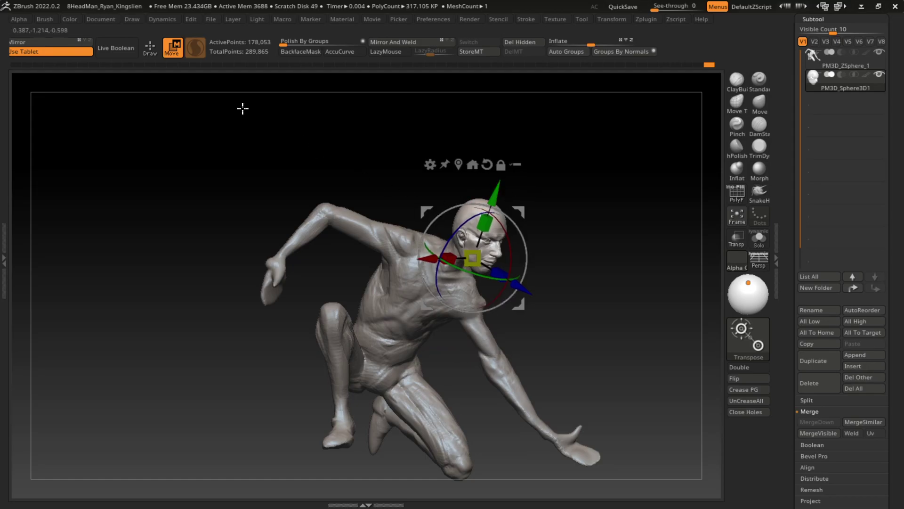
{"action": "key", "text": "q"}
{"action": "left_click_drag", "start_coordinate": [590, 325], "coordinate": [614, 372]}
- Select the body subtool and build up ClayBuildup strokes on the chest and neck
{"action": "left_click", "coordinate": [446, 280], "text": "alt"}
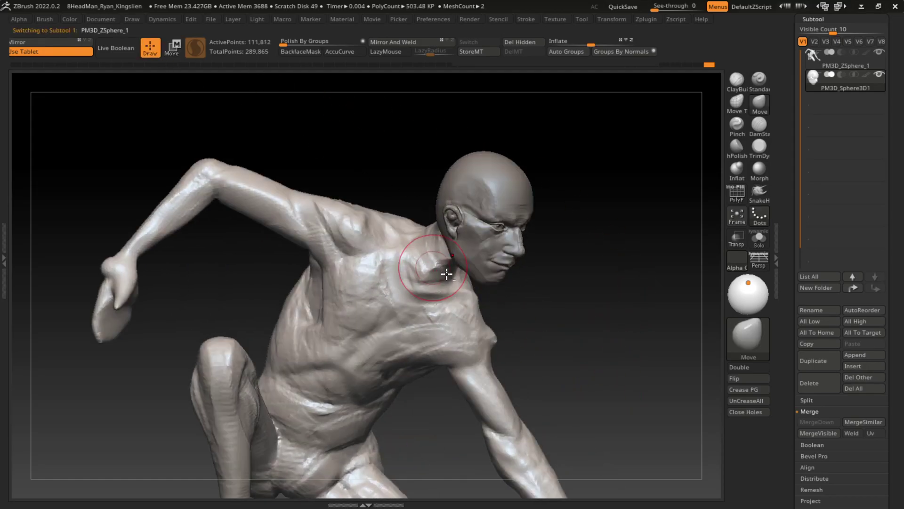
{"action": "mouse_move", "coordinate": [446, 280]}
{"action": "left_mouse_down"}
{"action": "mouse_move", "coordinate": [543, 218]}
{"action": "mouse_move", "coordinate": [598, 314]}
{"action": "mouse_move", "coordinate": [600, 346]}
{"action": "left_mouse_up"}
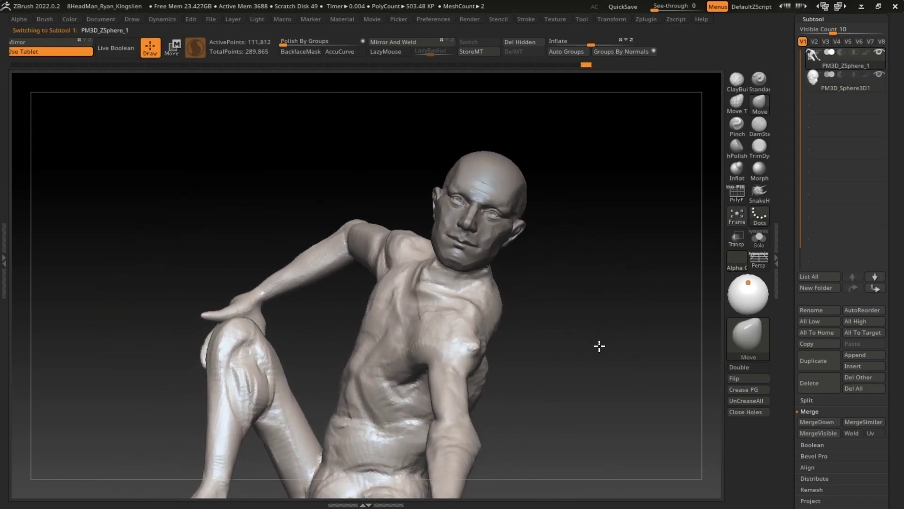
{"action": "mouse_move", "coordinate": [606, 287]}
{"action": "left_mouse_down"}
{"action": "mouse_move", "coordinate": [477, 263]}
{"action": "mouse_move", "coordinate": [482, 255]}
{"action": "left_mouse_up"}
{"action": "key", "text": "b"}
{"action": "key", "text": "c"}
{"action": "key", "text": "b"}
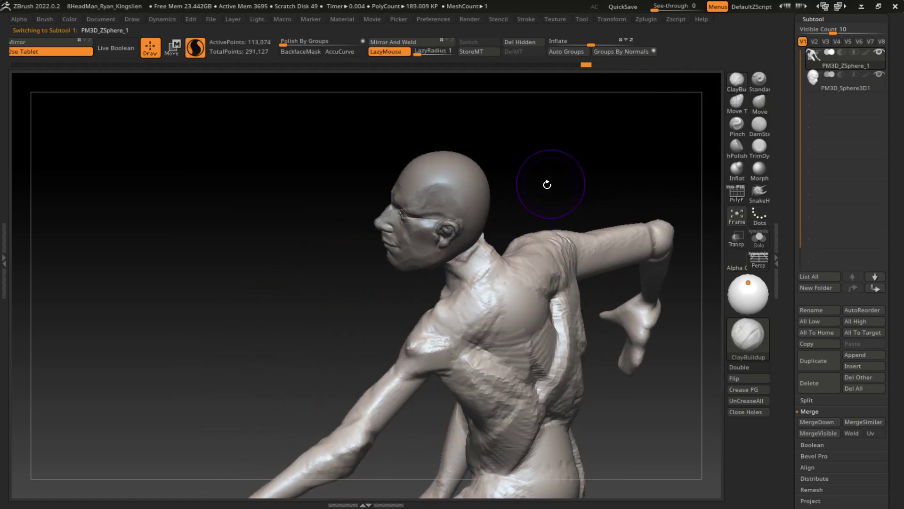
{"action": "mouse_move", "coordinate": [547, 185]}
{"action": "left_mouse_down"}
{"action": "mouse_move", "coordinate": [541, 214]}
{"action": "mouse_move", "coordinate": [600, 228]}
{"action": "mouse_move", "coordinate": [601, 243]}
{"action": "mouse_move", "coordinate": [630, 234]}
{"action": "mouse_move", "coordinate": [616, 228]}
{"action": "left_mouse_up"}
{"action": "mouse_move", "coordinate": [438, 314]}
{"action": "left_mouse_down"}
{"action": "mouse_move", "coordinate": [455, 282]}
{"action": "mouse_move", "coordinate": [427, 285]}
{"action": "left_mouse_up"}
{"action": "mouse_move", "coordinate": [617, 297]}
{"action": "left_mouse_down"}
{"action": "mouse_move", "coordinate": [626, 283]}
{"action": "mouse_move", "coordinate": [453, 254]}
{"action": "mouse_move", "coordinate": [461, 297]}
{"action": "left_mouse_up"}
{"action": "left_click_drag", "start_coordinate": [528, 301], "coordinate": [549, 288]}
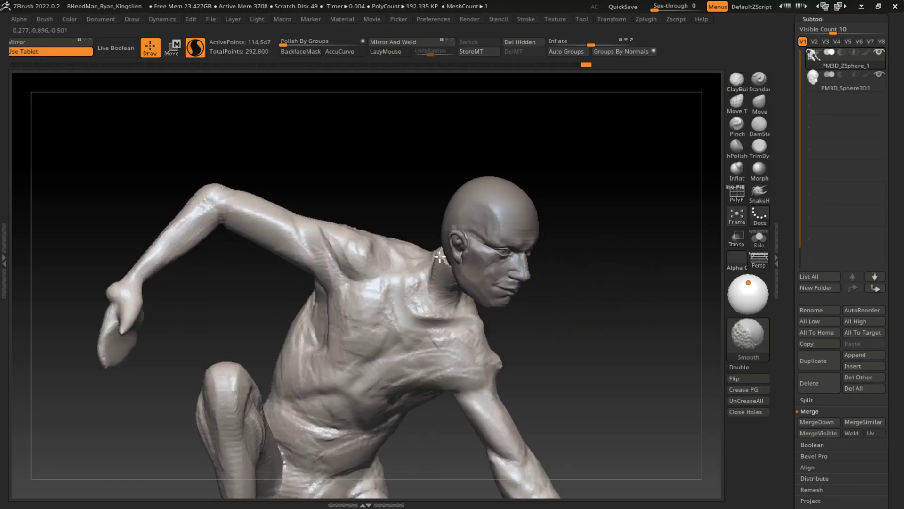
- Pull out a small bit of neck form with the SnakeHook brush
{"action": "left_click", "coordinate": [759, 237]}
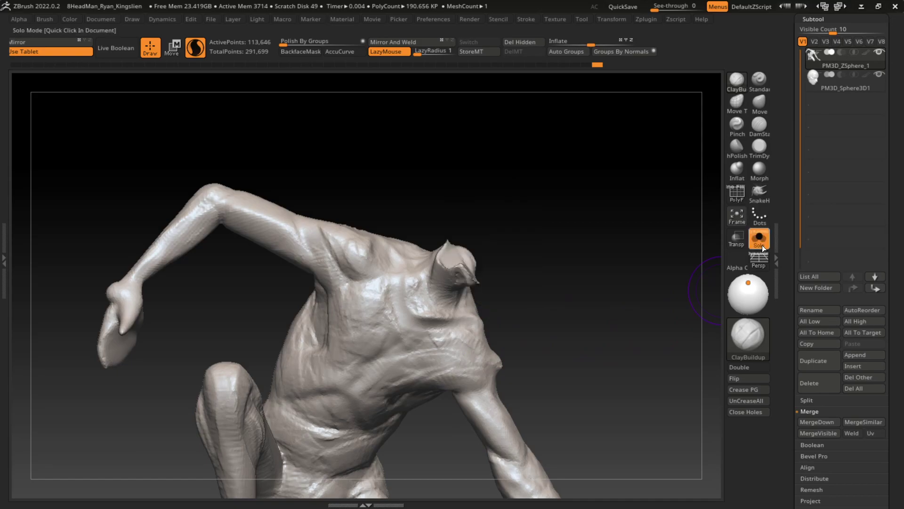
{"action": "left_click", "coordinate": [760, 192]}
{"action": "left_click", "coordinate": [759, 237]}
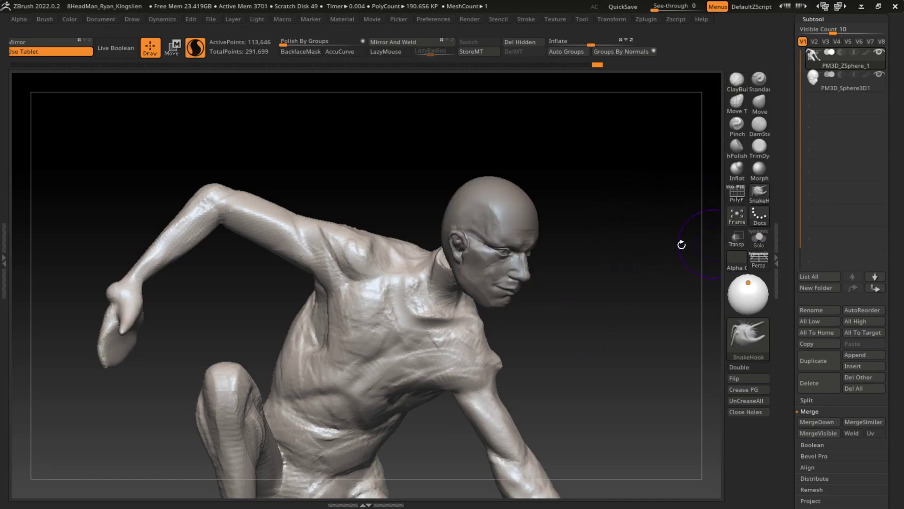
{"action": "left_click_drag", "start_coordinate": [681, 244], "coordinate": [623, 235]}
{"action": "left_click_drag", "start_coordinate": [453, 214], "coordinate": [473, 194]}
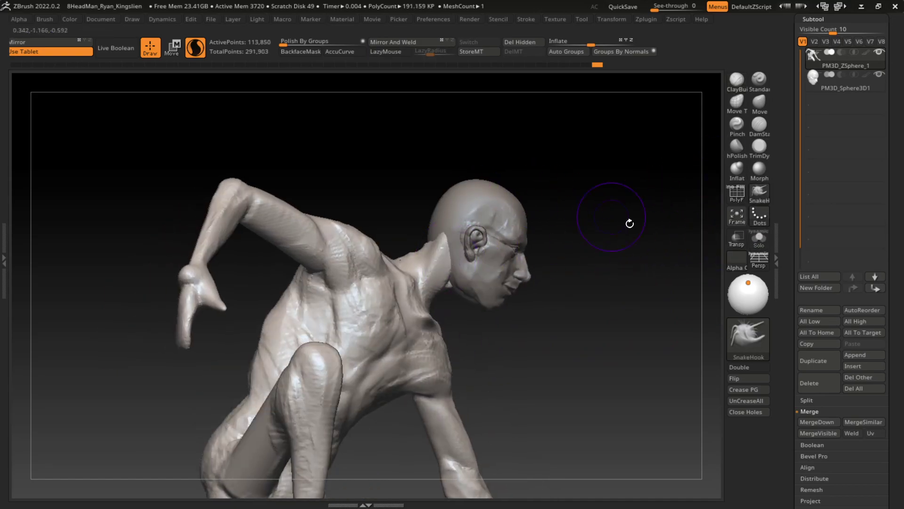
{"action": "left_click_drag", "start_coordinate": [630, 221], "coordinate": [619, 223]}
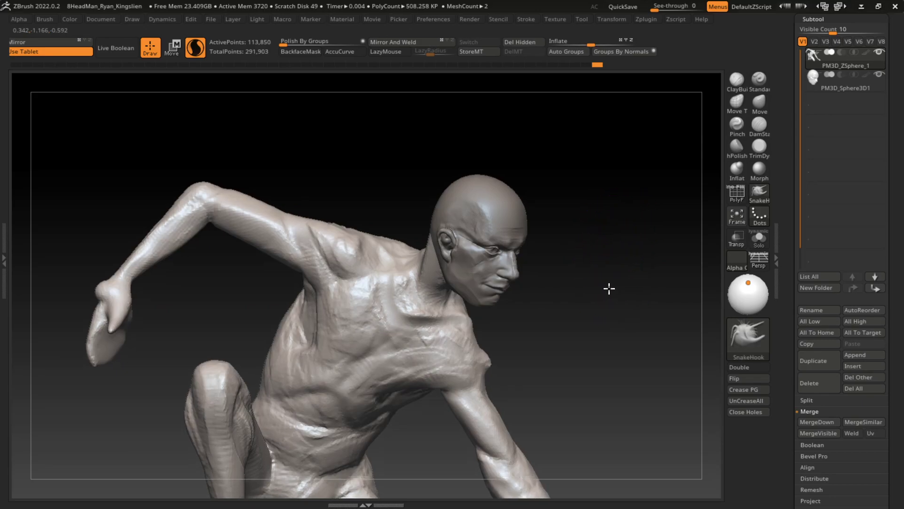
{"action": "key", "text": "f"}
{"action": "left_click_drag", "start_coordinate": [571, 253], "coordinate": [585, 278]}
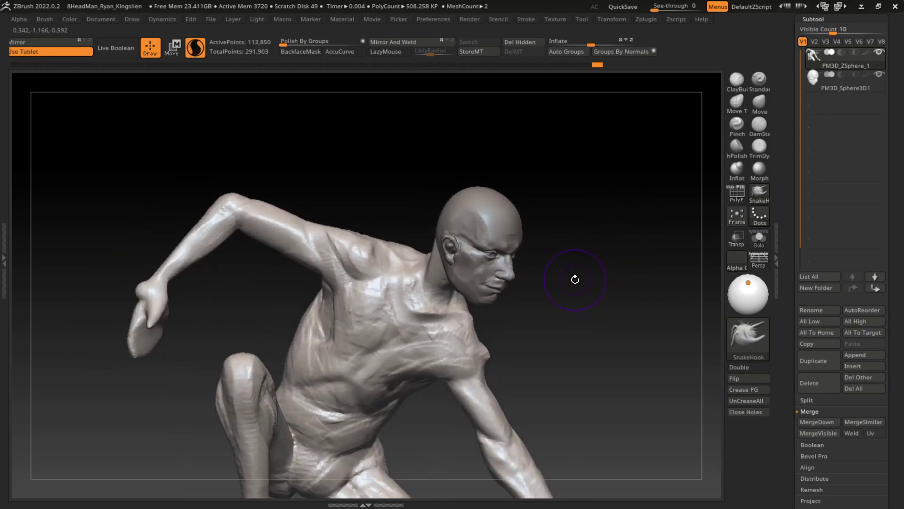
- Reselect the PM3D_ZSphere_1 body and build up clay on the neck and shoulder
{"action": "left_click", "coordinate": [497, 292], "text": "alt"}
{"action": "key", "text": "w"}
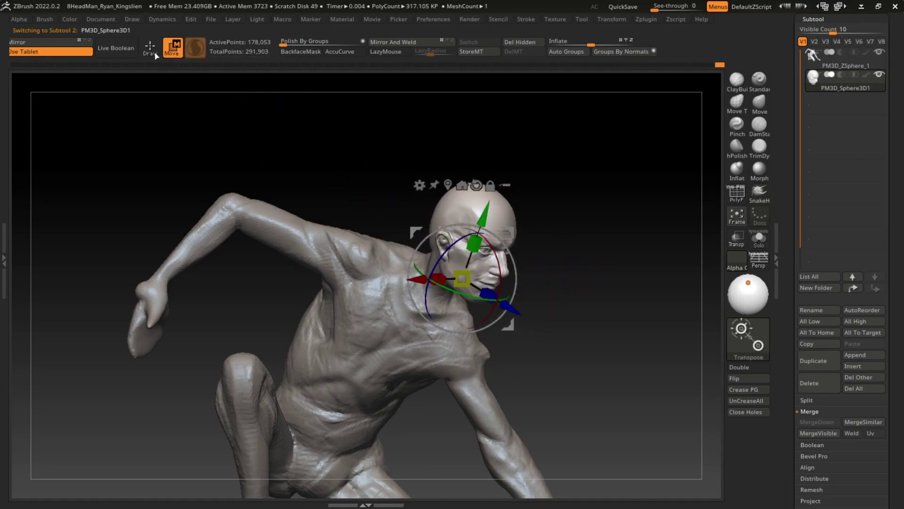
{"action": "key", "text": "q"}
{"action": "left_click_drag", "start_coordinate": [627, 351], "coordinate": [584, 340]}
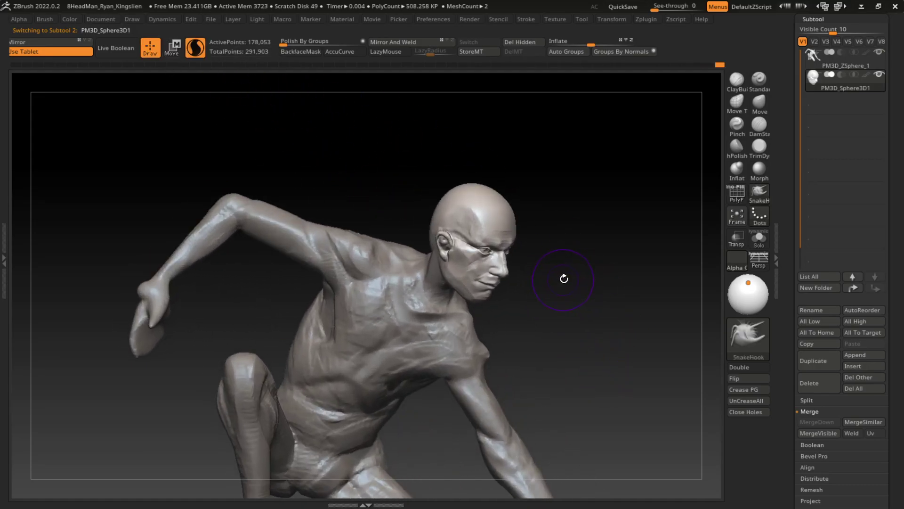
{"action": "left_click", "coordinate": [763, 131]}
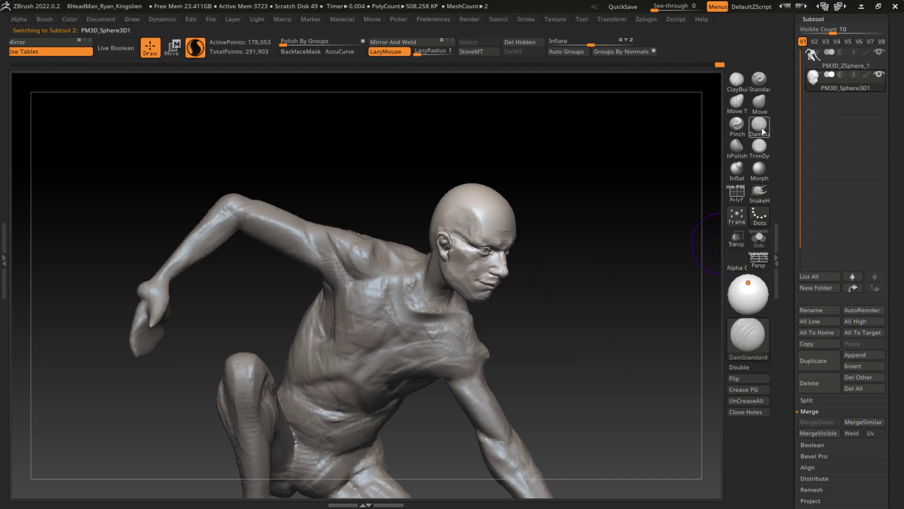
{"action": "left_click", "coordinate": [437, 309], "text": "alt"}
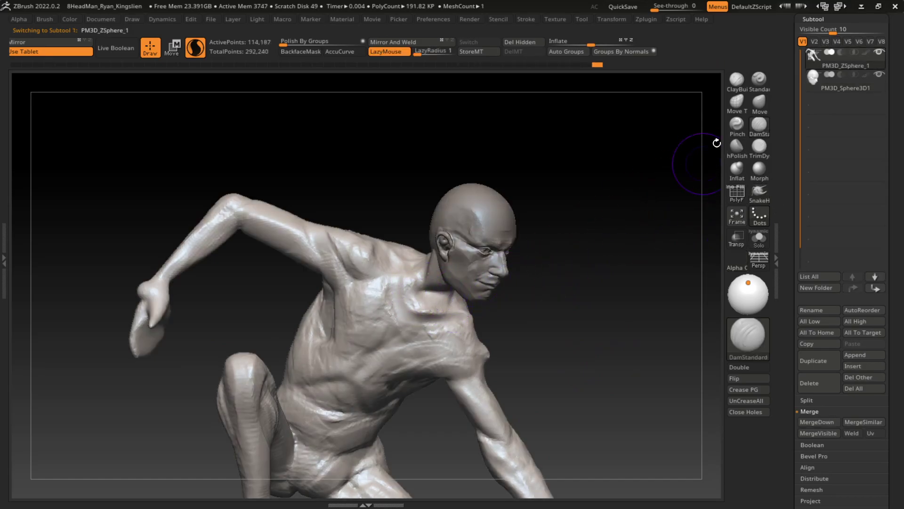
{"action": "left_click", "coordinate": [737, 80]}
{"action": "mouse_move", "coordinate": [414, 297]}
{"action": "left_mouse_down"}
{"action": "mouse_move", "coordinate": [432, 292]}
{"action": "mouse_move", "coordinate": [463, 325]}
{"action": "left_mouse_up"}
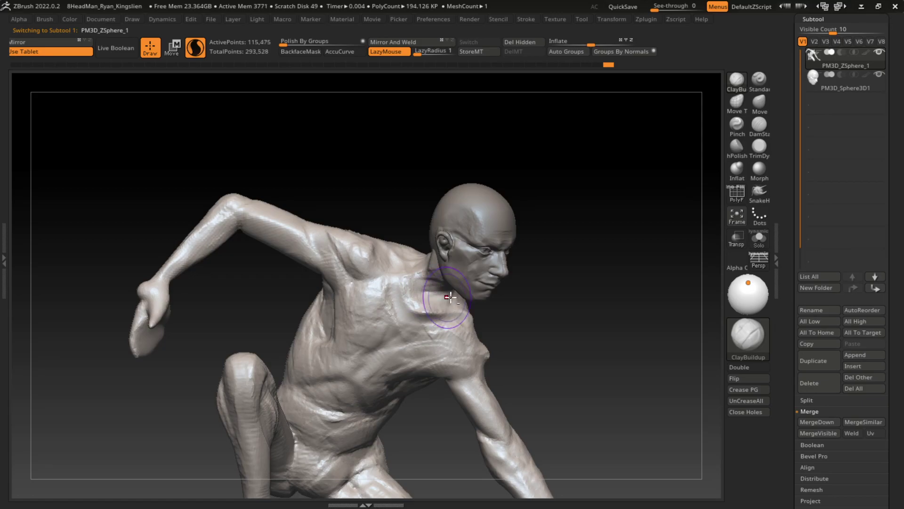
{"action": "mouse_move", "coordinate": [414, 264]}
{"action": "left_mouse_down"}
{"action": "mouse_move", "coordinate": [400, 268]}
{"action": "mouse_move", "coordinate": [498, 240]}
{"action": "left_mouse_up"}
- Sculpt and smooth the side of the neck up toward the ear
{"action": "mouse_move", "coordinate": [538, 135]}
{"action": "left_mouse_down"}
{"action": "mouse_move", "coordinate": [405, 262]}
{"action": "mouse_move", "coordinate": [443, 278]}
{"action": "left_mouse_up"}
{"action": "mouse_move", "coordinate": [494, 167]}
{"action": "left_mouse_down"}
{"action": "mouse_move", "coordinate": [623, 206]}
{"action": "mouse_move", "coordinate": [596, 236]}
{"action": "left_mouse_up"}
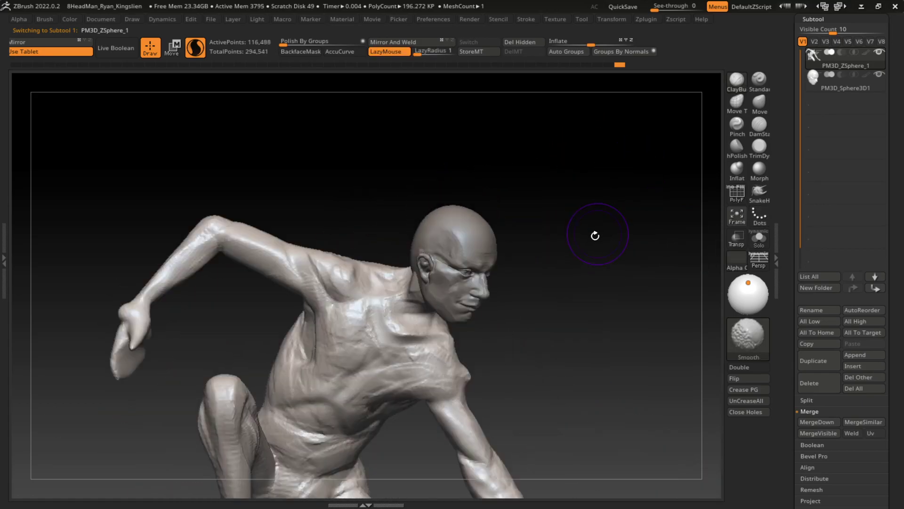
{"action": "left_click_drag", "start_coordinate": [408, 275], "coordinate": [408, 278]}
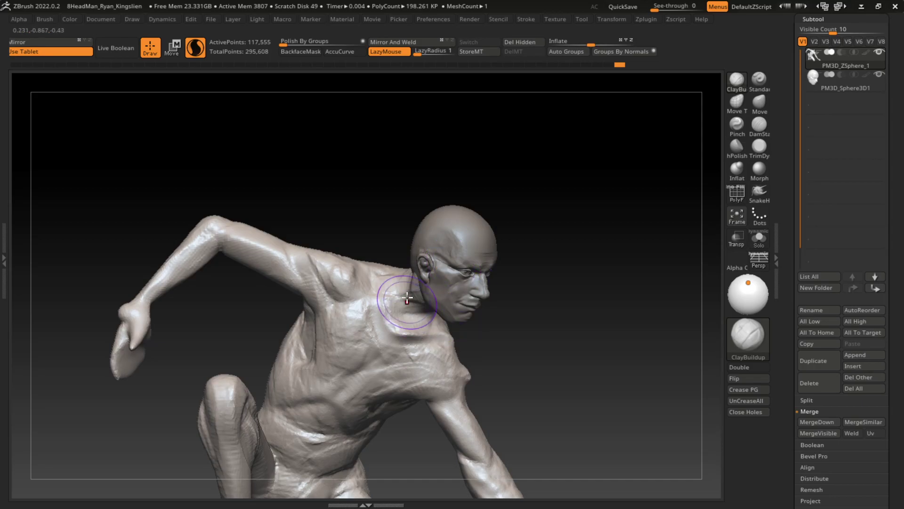
{"action": "left_click_drag", "start_coordinate": [416, 295], "coordinate": [343, 383]}
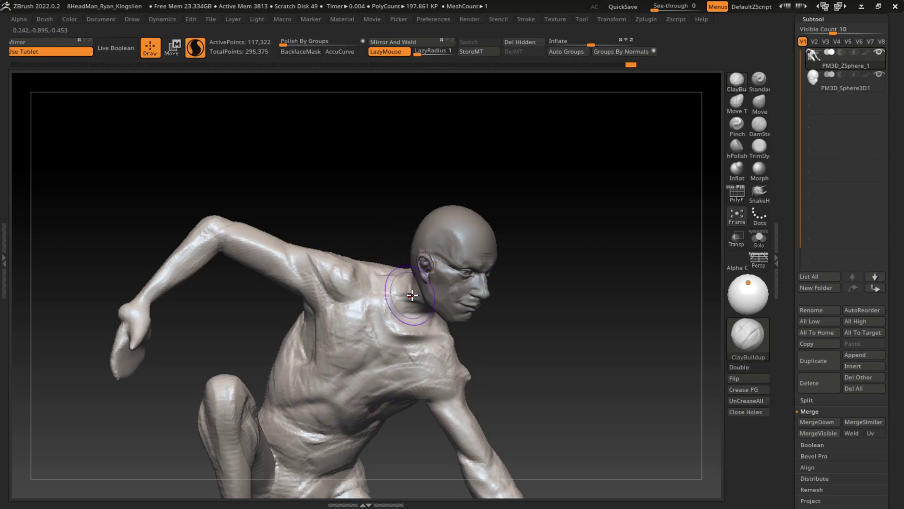
{"action": "mouse_move", "coordinate": [416, 266]}
{"action": "left_mouse_down"}
{"action": "mouse_move", "coordinate": [393, 312]}
{"action": "mouse_move", "coordinate": [424, 283]}
{"action": "mouse_move", "coordinate": [384, 384]}
{"action": "mouse_move", "coordinate": [424, 291]}
{"action": "mouse_move", "coordinate": [383, 353]}
{"action": "left_mouse_up"}
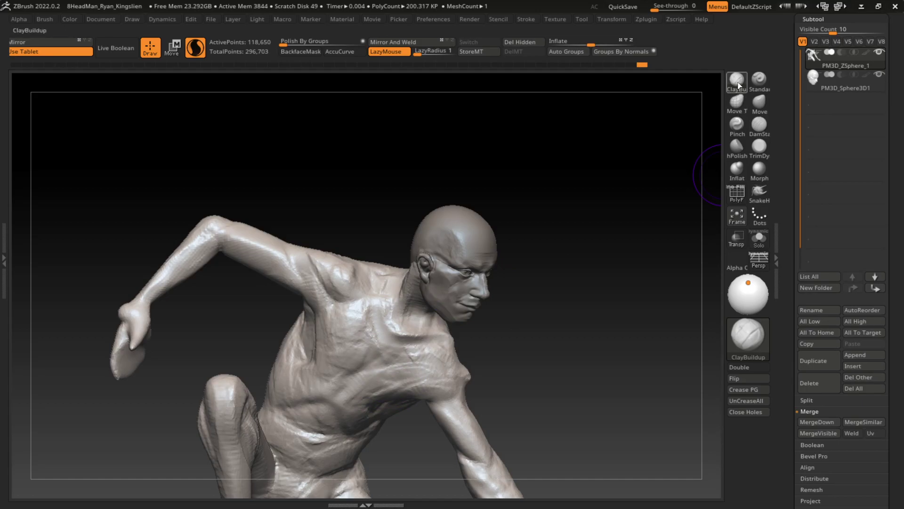
- Carve and smooth the neck and chest with the DamStandard brush
{"action": "key", "text": "b"}
{"action": "key", "text": "d"}
{"action": "key", "text": "s"}
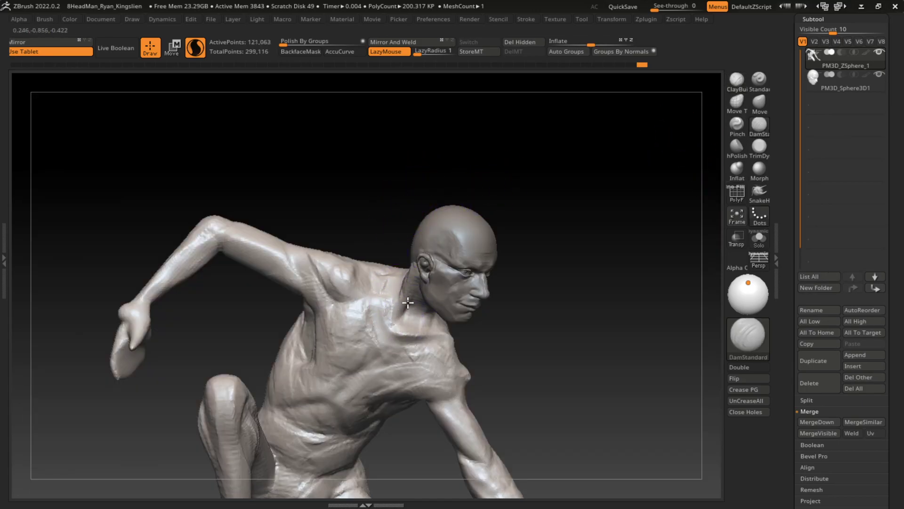
{"action": "mouse_move", "coordinate": [388, 345]}
{"action": "left_mouse_down"}
{"action": "mouse_move", "coordinate": [415, 311]}
{"action": "mouse_move", "coordinate": [404, 323]}
{"action": "left_mouse_up"}
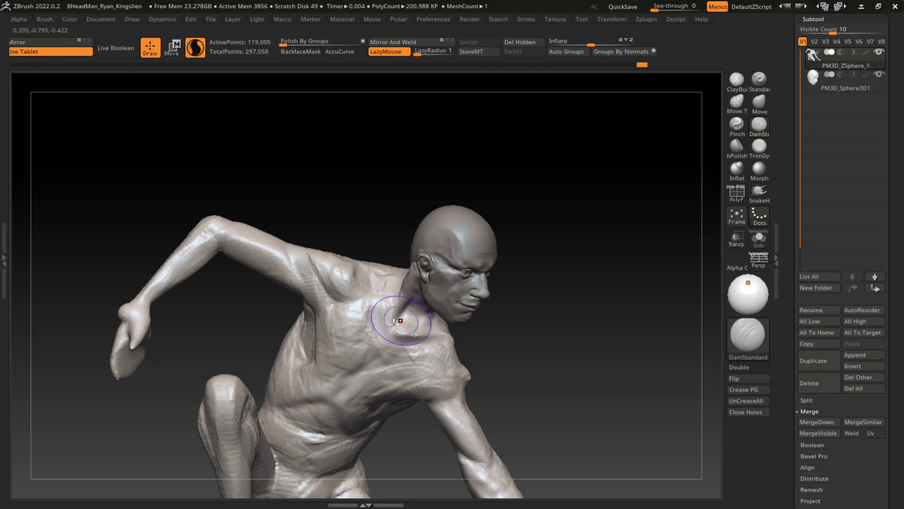
- Turn the figure toward the viewer and smooth the neck and upper chest
{"action": "key", "text": "b"}
{"action": "key", "text": "c"}
{"action": "key", "text": "b"}
{"action": "mouse_move", "coordinate": [693, 156]}
{"action": "left_mouse_down"}
{"action": "mouse_move", "coordinate": [436, 301]}
{"action": "mouse_move", "coordinate": [512, 305]}
{"action": "mouse_move", "coordinate": [438, 313]}
{"action": "left_mouse_up"}
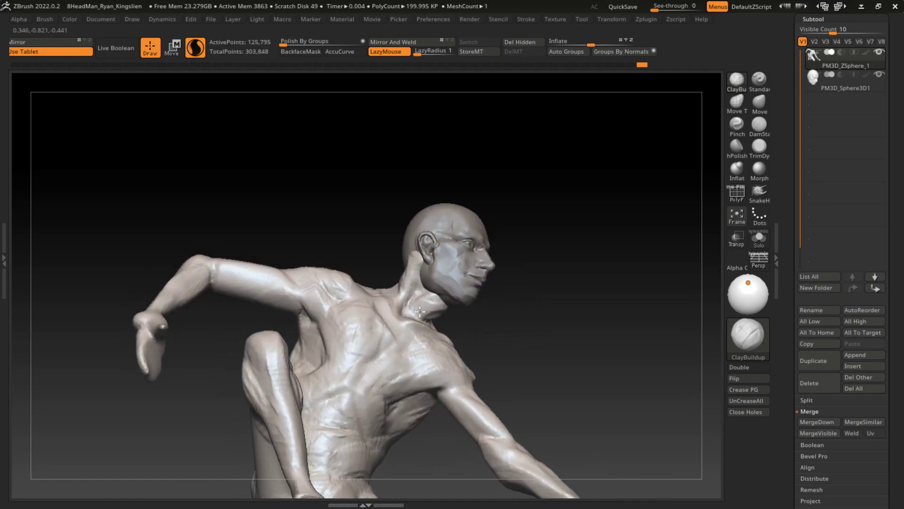
{"action": "left_click_drag", "start_coordinate": [535, 325], "coordinate": [487, 313]}
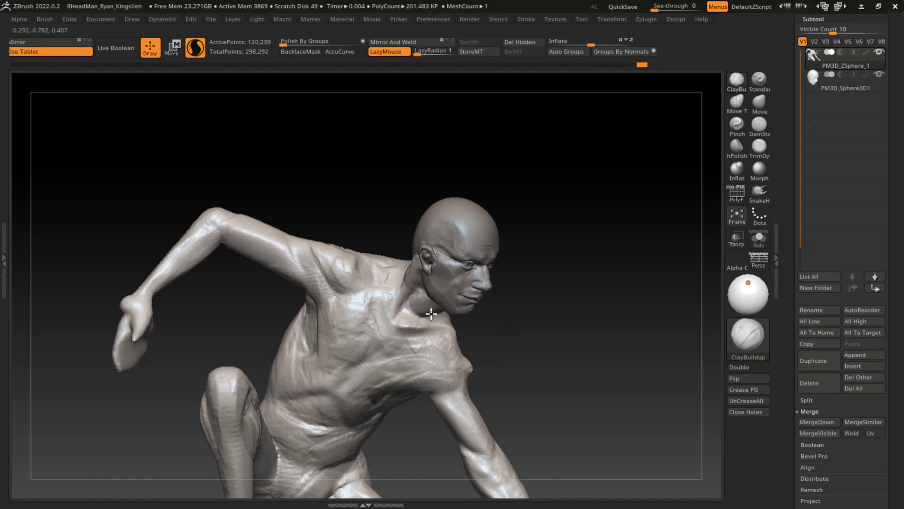
{"action": "mouse_move", "coordinate": [412, 307]}
{"action": "left_mouse_down", "text": "shift"}
{"action": "mouse_move", "coordinate": [410, 290]}
{"action": "mouse_move", "coordinate": [426, 374]}
{"action": "left_mouse_up", "text": "shift"}
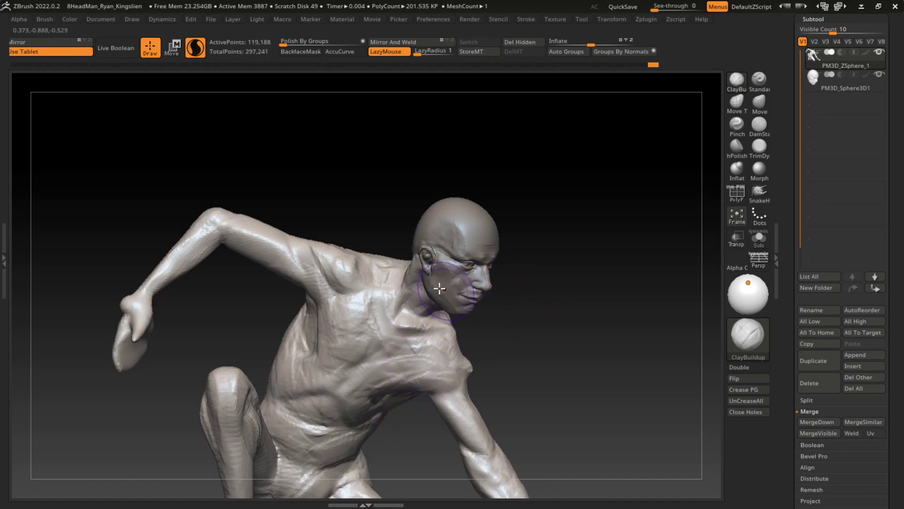
- Carve crease grooves into the chest with DamStandard
{"action": "left_click", "coordinate": [759, 124]}
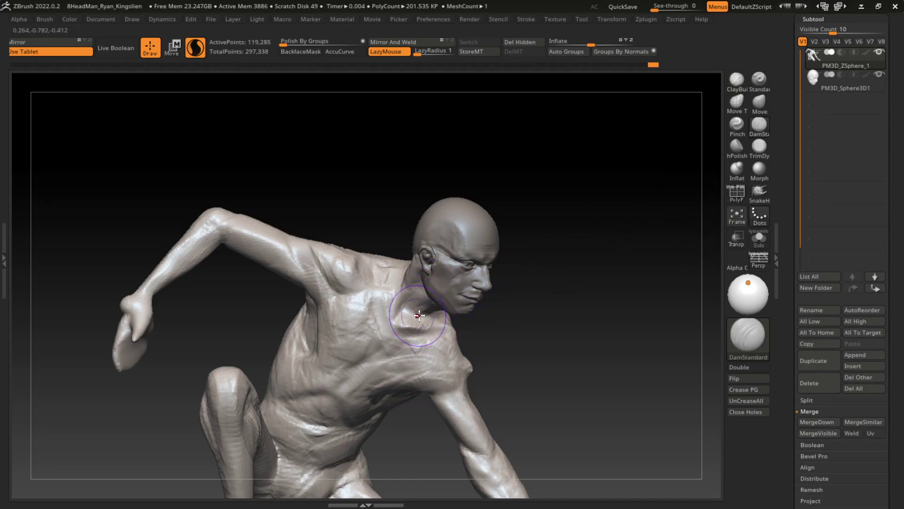
{"action": "left_click_drag", "start_coordinate": [427, 313], "coordinate": [360, 363]}
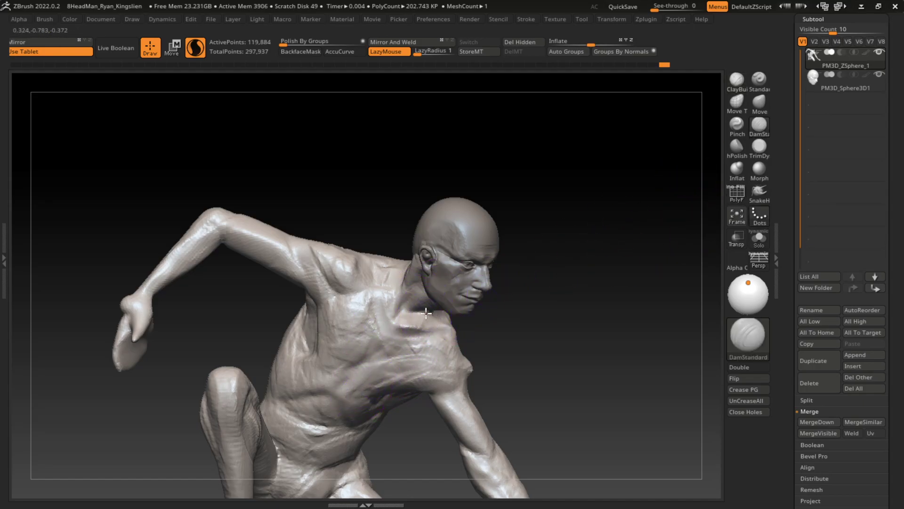
{"action": "mouse_move", "coordinate": [391, 306]}
{"action": "left_mouse_down"}
{"action": "mouse_move", "coordinate": [424, 323]}
{"action": "mouse_move", "coordinate": [441, 316]}
{"action": "left_mouse_up"}
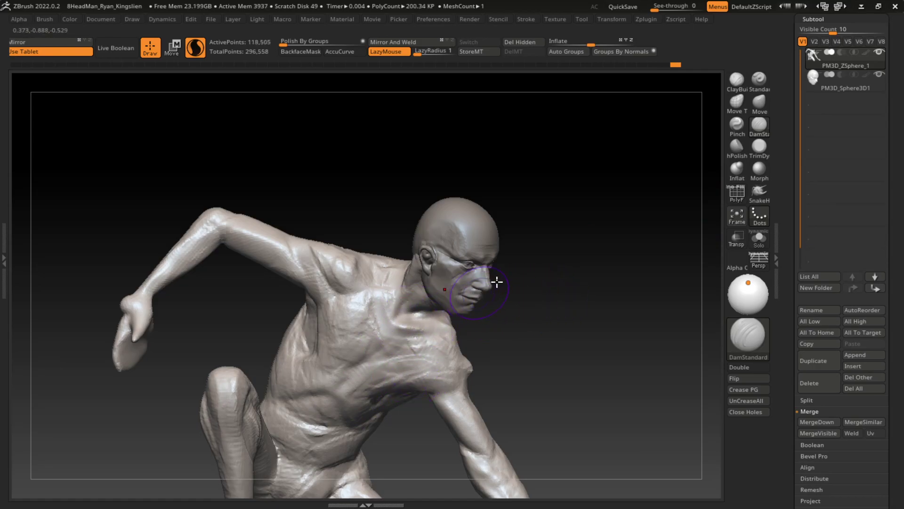
- Build up clay on the chest with ClayBuildup, with LazyMouse stabilising on
{"action": "left_click", "coordinate": [759, 146]}
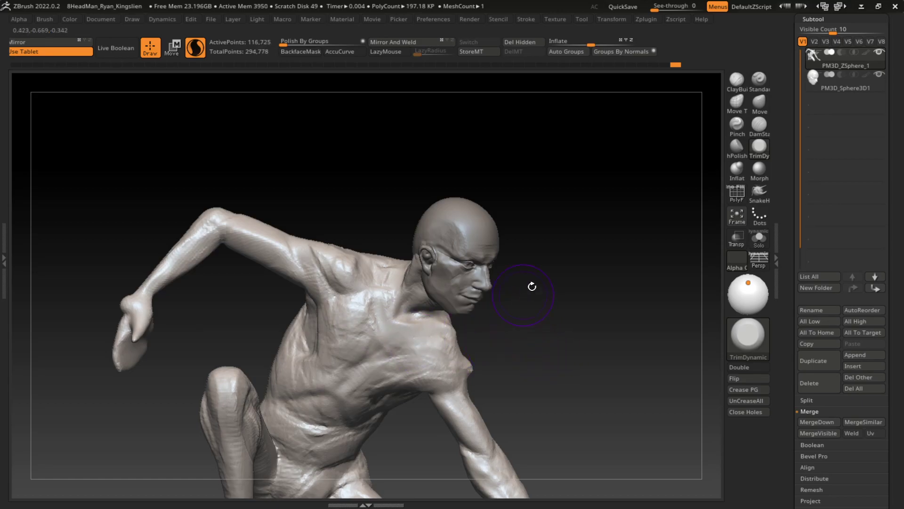
{"action": "key", "text": "b"}
{"action": "key", "text": "c"}
{"action": "key", "text": "b"}
{"action": "key", "text": "l"}
{"action": "left_click_drag", "start_coordinate": [398, 306], "coordinate": [384, 264]}
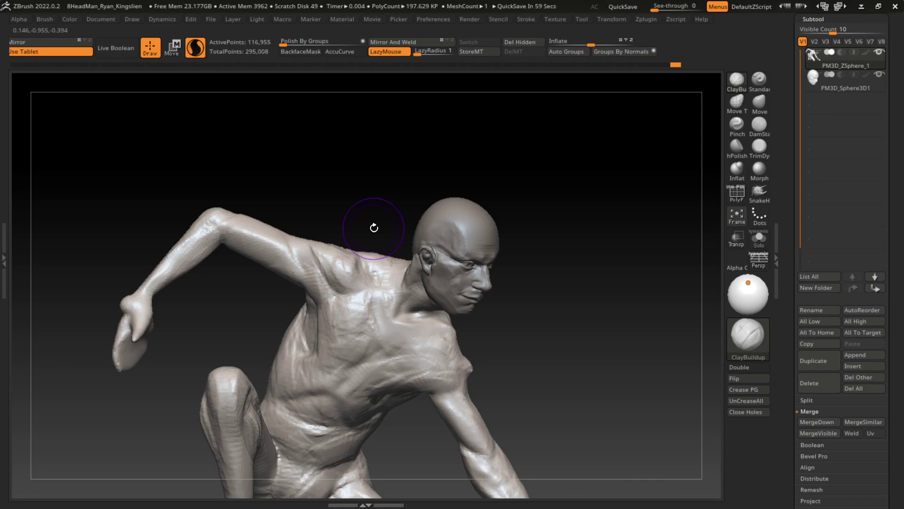
- Orbit and zoom around the figure to check the torso and raised arm
{"action": "mouse_move", "coordinate": [374, 228]}
{"action": "left_mouse_down"}
{"action": "mouse_move", "coordinate": [572, 195]}
{"action": "mouse_move", "coordinate": [410, 256]}
{"action": "mouse_move", "coordinate": [551, 149]}
{"action": "mouse_move", "coordinate": [401, 243]}
{"action": "left_mouse_up"}
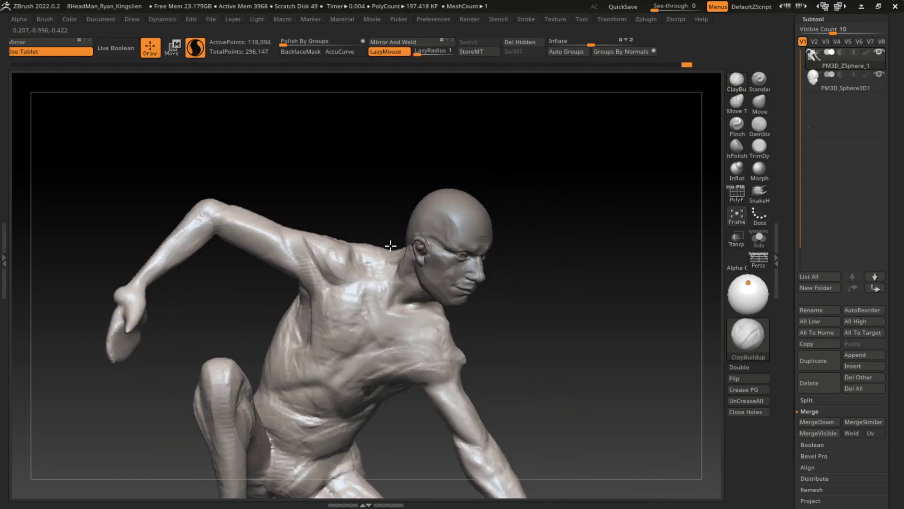
{"action": "left_click_drag", "start_coordinate": [499, 160], "coordinate": [476, 194]}
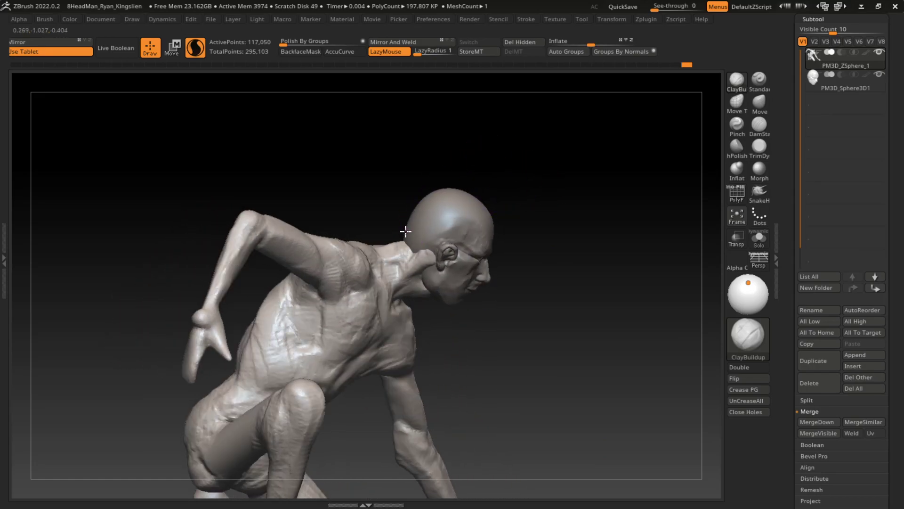
{"action": "left_click_drag", "start_coordinate": [581, 237], "coordinate": [535, 196]}
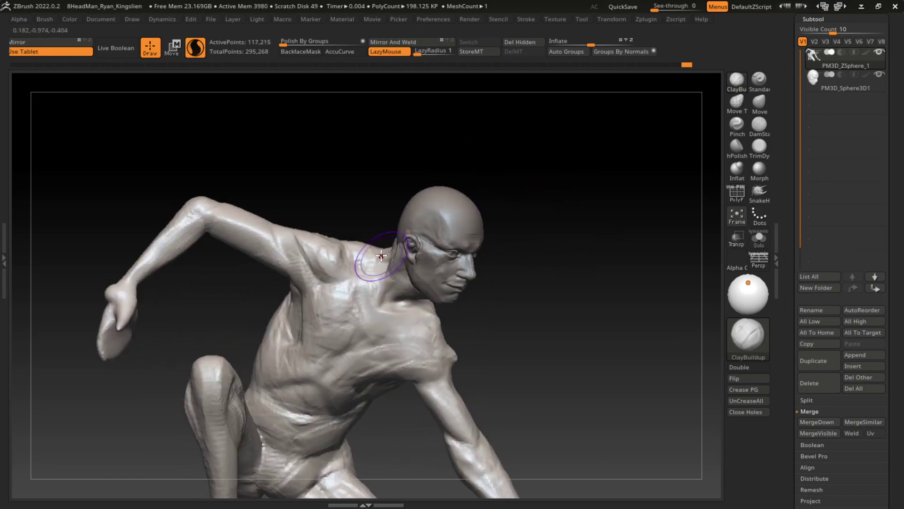
{"action": "mouse_move", "coordinate": [491, 329]}
{"action": "left_mouse_down", "text": "alt"}
{"action": "mouse_move", "coordinate": [527, 327]}
{"action": "mouse_move", "coordinate": [446, 276]}
{"action": "mouse_move", "coordinate": [502, 289]}
{"action": "left_mouse_up", "text": "alt"}
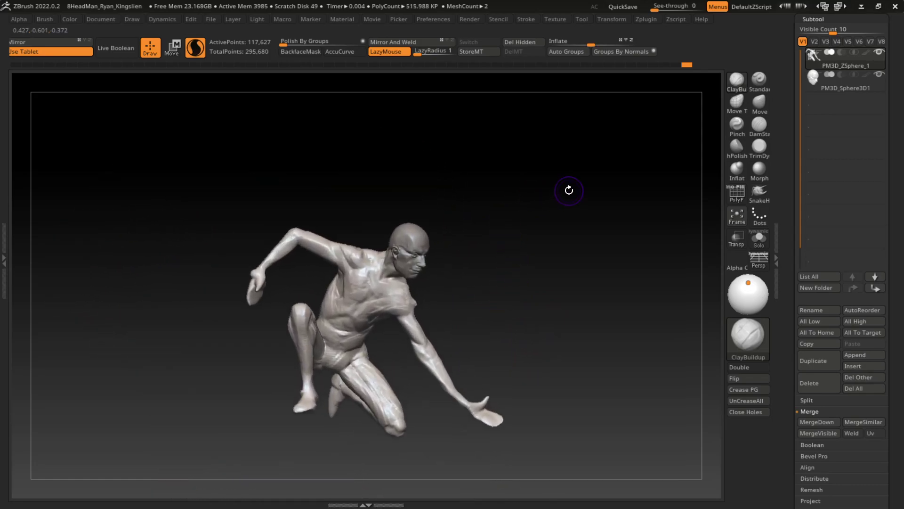
{"action": "left_click_drag", "start_coordinate": [444, 288], "coordinate": [491, 325]}
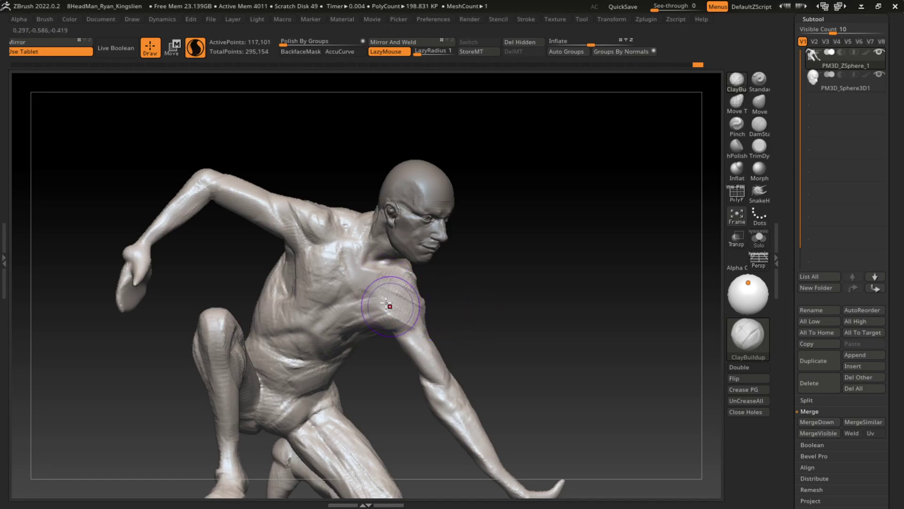
{"action": "left_click_drag", "start_coordinate": [403, 297], "coordinate": [409, 304]}
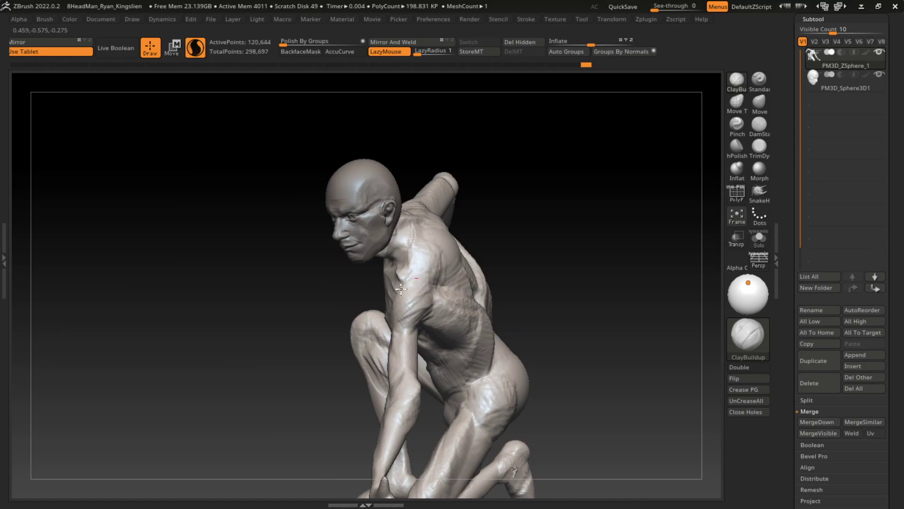
- Smooth crease marks on the chest, neck, cheek and shoulder
{"action": "key", "text": "l"}
{"action": "left_click_drag", "start_coordinate": [487, 224], "coordinate": [597, 241]}
{"action": "key", "text": "l"}
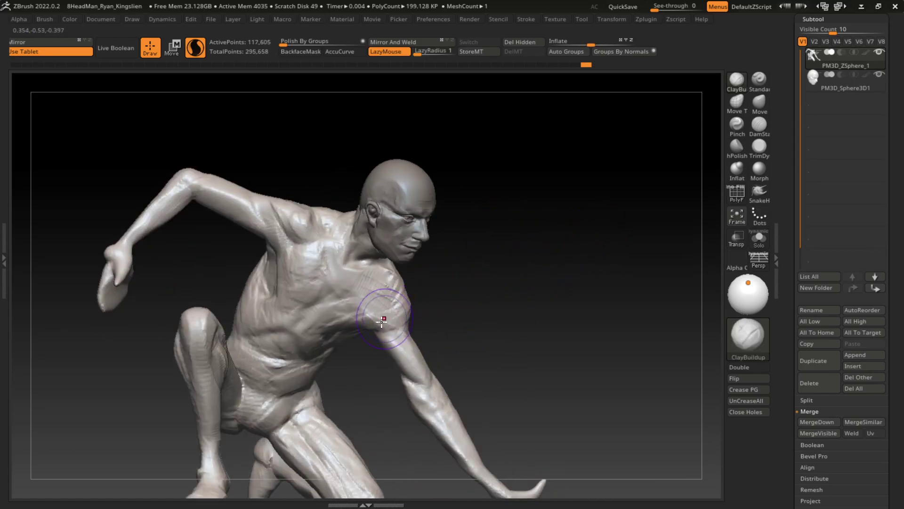
{"action": "left_click", "coordinate": [759, 125]}
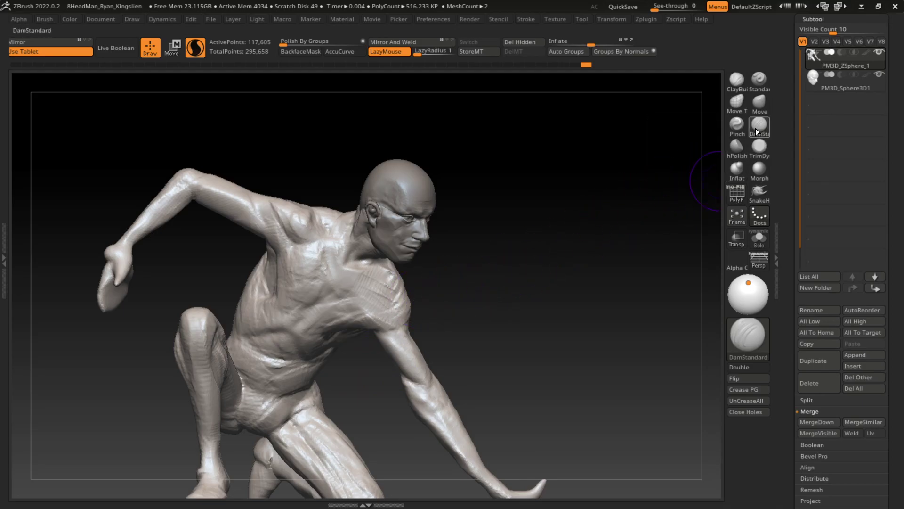
{"action": "mouse_move", "coordinate": [399, 275]}
{"action": "left_mouse_down", "text": "shift"}
{"action": "mouse_move", "coordinate": [366, 277]}
{"action": "mouse_move", "coordinate": [380, 283]}
{"action": "mouse_move", "coordinate": [292, 230]}
{"action": "mouse_move", "coordinate": [262, 224]}
{"action": "mouse_move", "coordinate": [308, 243]}
{"action": "left_mouse_up", "text": "shift"}
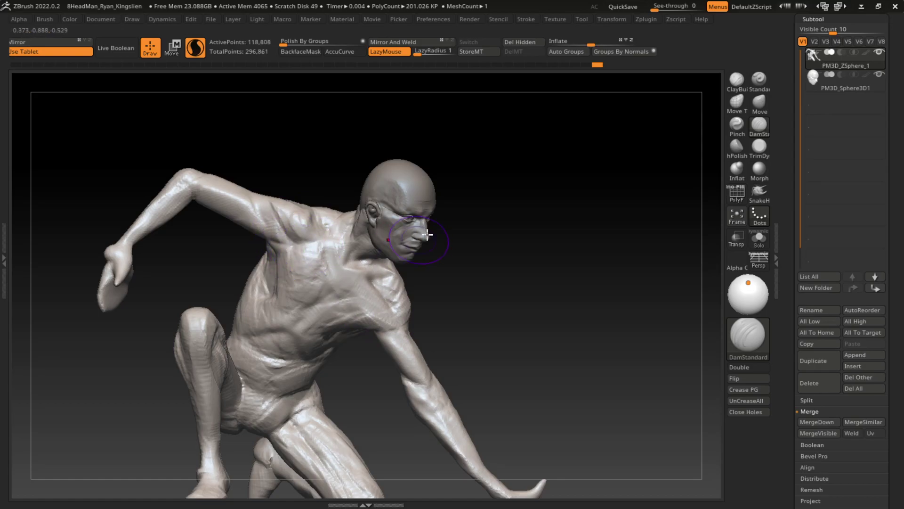
{"action": "left_click_drag", "start_coordinate": [427, 234], "coordinate": [401, 212], "text": "shift"}
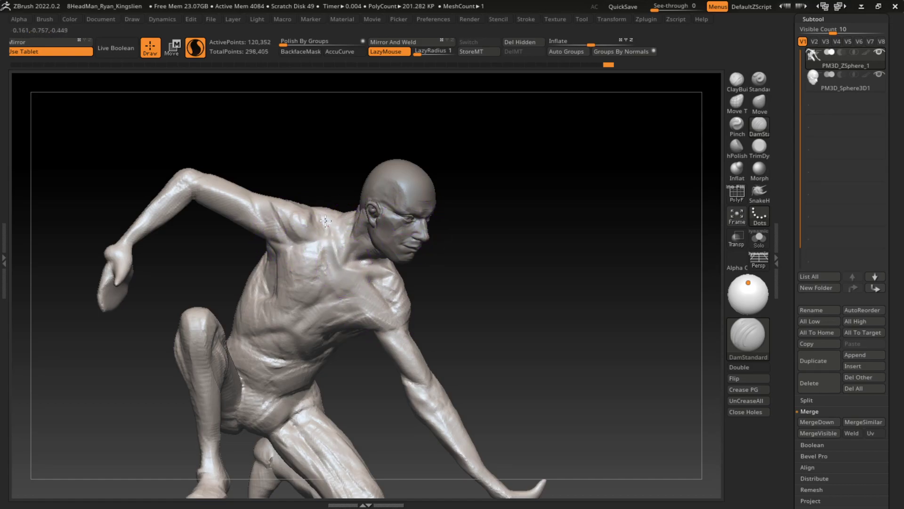
{"action": "mouse_move", "coordinate": [325, 221]}
{"action": "left_mouse_down", "text": "shift"}
{"action": "mouse_move", "coordinate": [372, 286]}
{"action": "mouse_move", "coordinate": [404, 282]}
{"action": "mouse_move", "coordinate": [423, 298]}
{"action": "left_mouse_up", "text": "shift"}
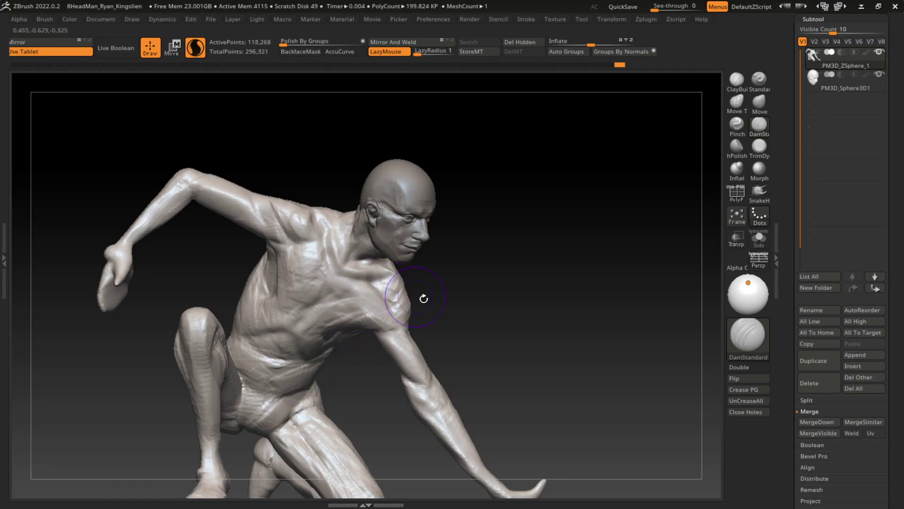
- Build up clay across the chest with ClayBuildup strokes
{"action": "left_click", "coordinate": [738, 86]}
{"action": "mouse_move", "coordinate": [340, 297]}
{"action": "left_mouse_down"}
{"action": "mouse_move", "coordinate": [372, 290]}
{"action": "mouse_move", "coordinate": [387, 306]}
{"action": "mouse_move", "coordinate": [333, 325]}
{"action": "mouse_move", "coordinate": [374, 323]}
{"action": "mouse_move", "coordinate": [311, 283]}
{"action": "mouse_move", "coordinate": [273, 242]}
{"action": "mouse_move", "coordinate": [266, 262]}
{"action": "mouse_move", "coordinate": [281, 255]}
{"action": "mouse_move", "coordinate": [282, 302]}
{"action": "mouse_move", "coordinate": [315, 315]}
{"action": "left_mouse_up"}
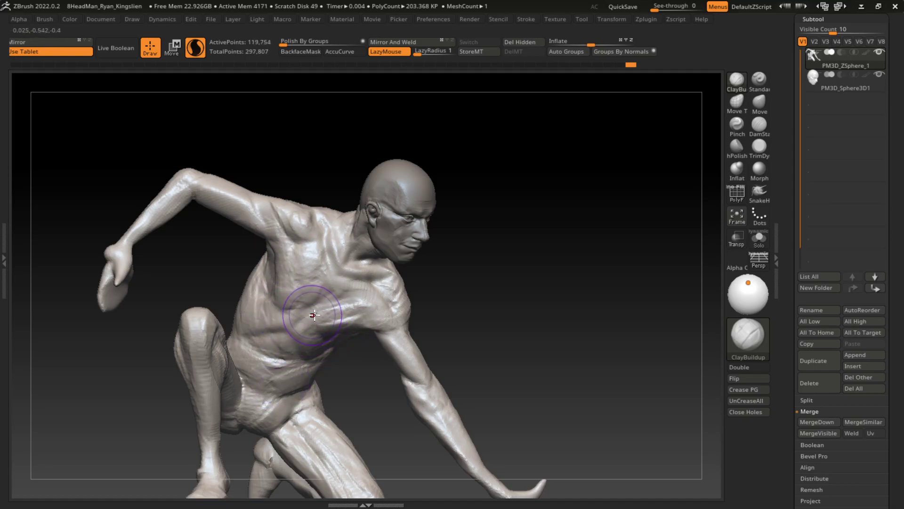
{"action": "left_click_drag", "start_coordinate": [315, 283], "coordinate": [263, 318]}
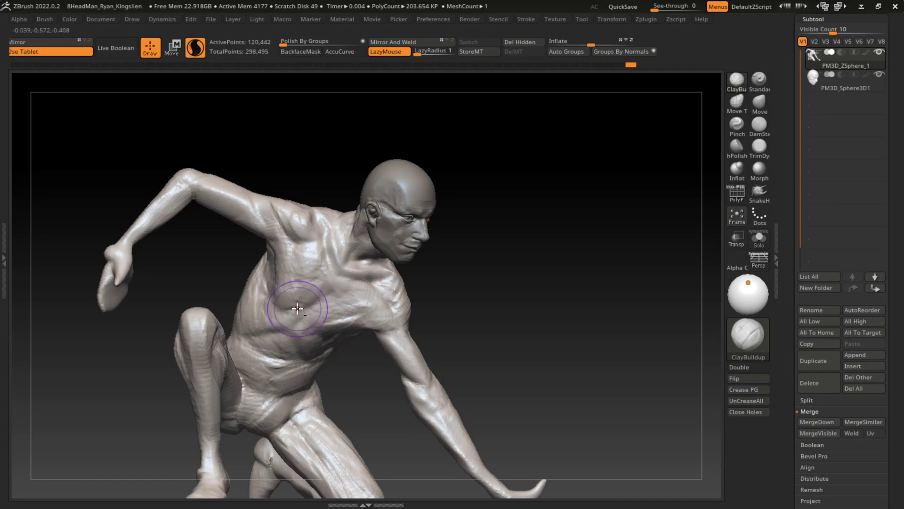
{"action": "mouse_move", "coordinate": [320, 245]}
{"action": "left_mouse_down"}
{"action": "mouse_move", "coordinate": [298, 306]}
{"action": "mouse_move", "coordinate": [304, 233]}
{"action": "mouse_move", "coordinate": [324, 305]}
{"action": "left_mouse_up"}
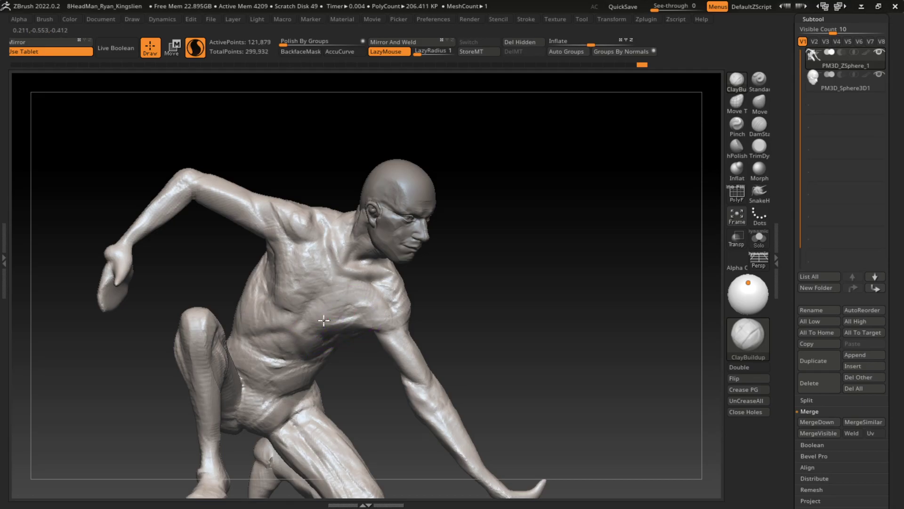
{"action": "mouse_move", "coordinate": [323, 320]}
{"action": "left_mouse_down"}
{"action": "mouse_move", "coordinate": [353, 323]}
{"action": "mouse_move", "coordinate": [343, 323]}
{"action": "mouse_move", "coordinate": [373, 303]}
{"action": "mouse_move", "coordinate": [303, 312]}
{"action": "left_mouse_up"}
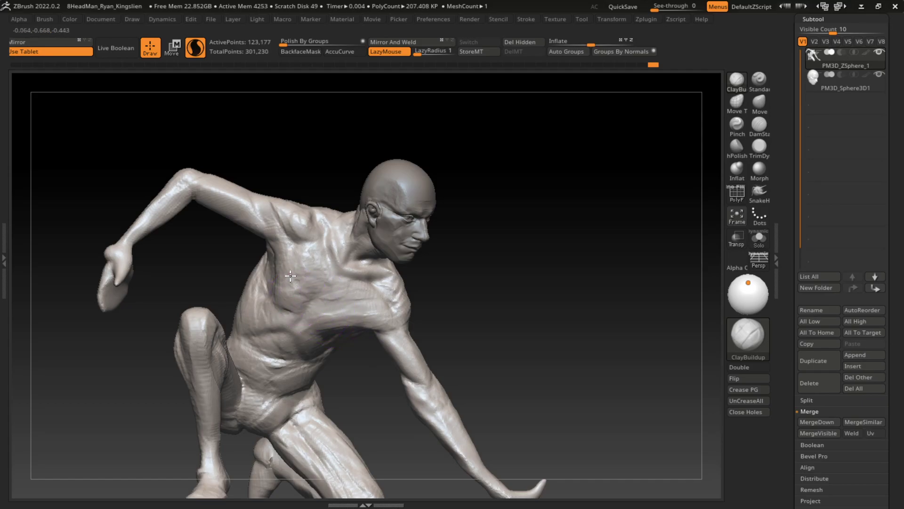
{"action": "left_click_drag", "start_coordinate": [292, 273], "coordinate": [280, 294]}
- Carve a DamStandard groove across the upper chest and add chest detail
{"action": "key", "text": "b"}
{"action": "key", "text": "d"}
{"action": "key", "text": "s"}
{"action": "mouse_move", "coordinate": [325, 236]}
{"action": "left_mouse_down"}
{"action": "mouse_move", "coordinate": [302, 283]}
{"action": "mouse_move", "coordinate": [301, 274]}
{"action": "mouse_move", "coordinate": [331, 301]}
{"action": "mouse_move", "coordinate": [363, 305]}
{"action": "left_mouse_up"}
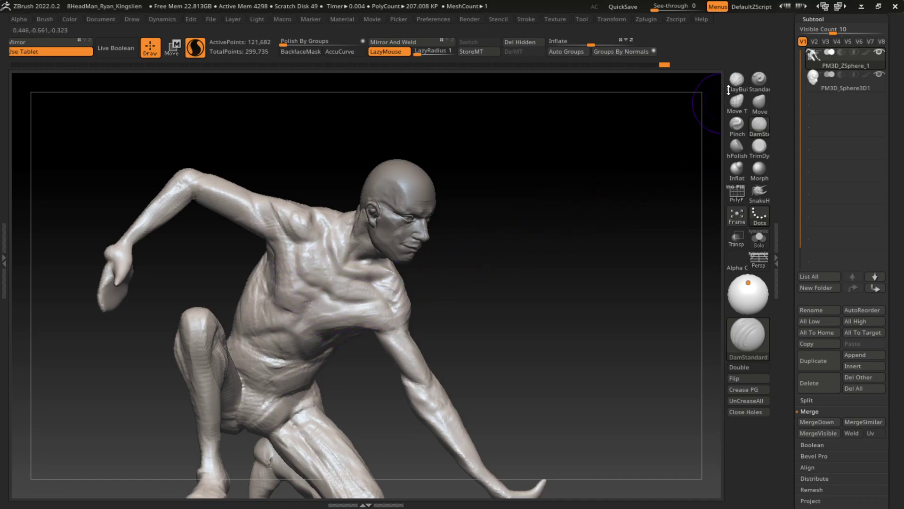
{"action": "left_click_drag", "start_coordinate": [312, 283], "coordinate": [332, 290]}
- Add further DamStandard marks and a clay stroke on the chest
{"action": "key", "text": "b"}
{"action": "key", "text": "c"}
{"action": "key", "text": "b"}
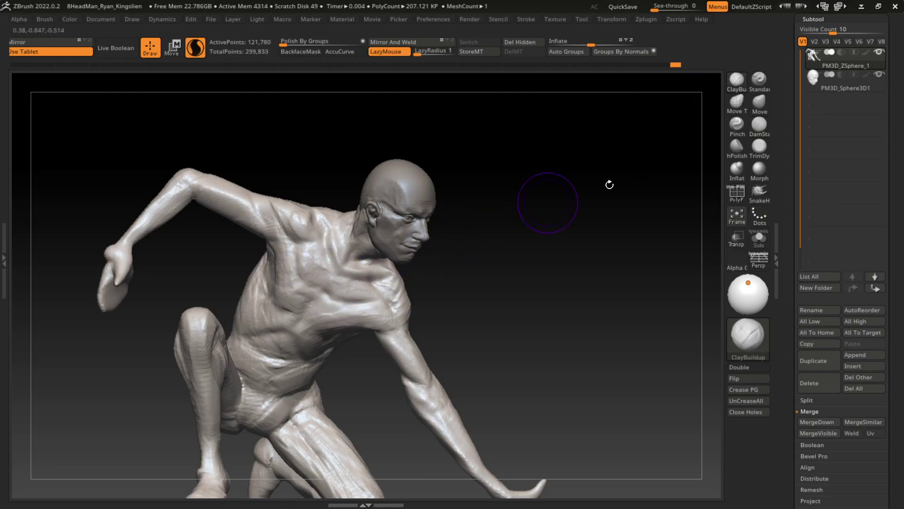
{"action": "key", "text": "b"}
{"action": "key", "text": "d"}
{"action": "key", "text": "s"}
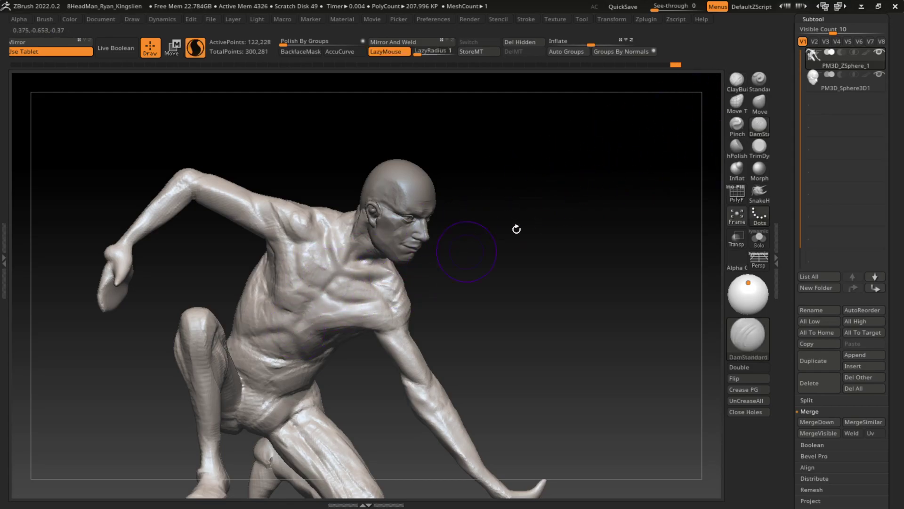
{"action": "left_click_drag", "start_coordinate": [332, 285], "coordinate": [341, 296]}
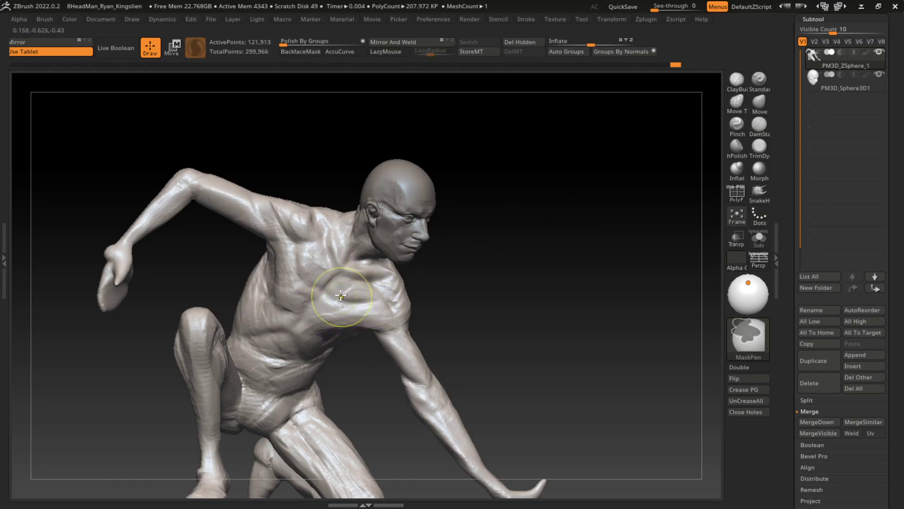
{"action": "left_click_drag", "start_coordinate": [313, 349], "coordinate": [351, 290]}
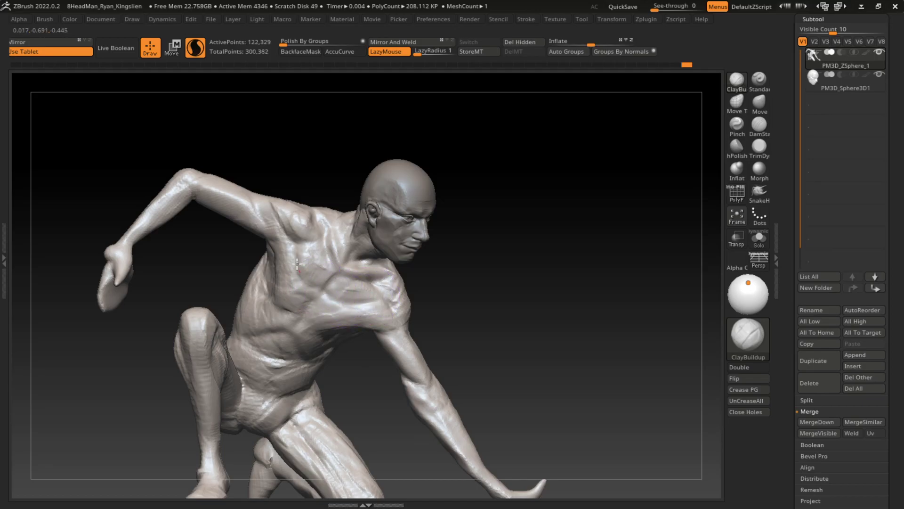
- Build up the forearm, pectoral and shoulder, then shape them with the Standard brush
{"action": "left_click_drag", "start_coordinate": [414, 373], "coordinate": [400, 351]}
{"action": "left_click_drag", "start_coordinate": [353, 326], "coordinate": [356, 311]}
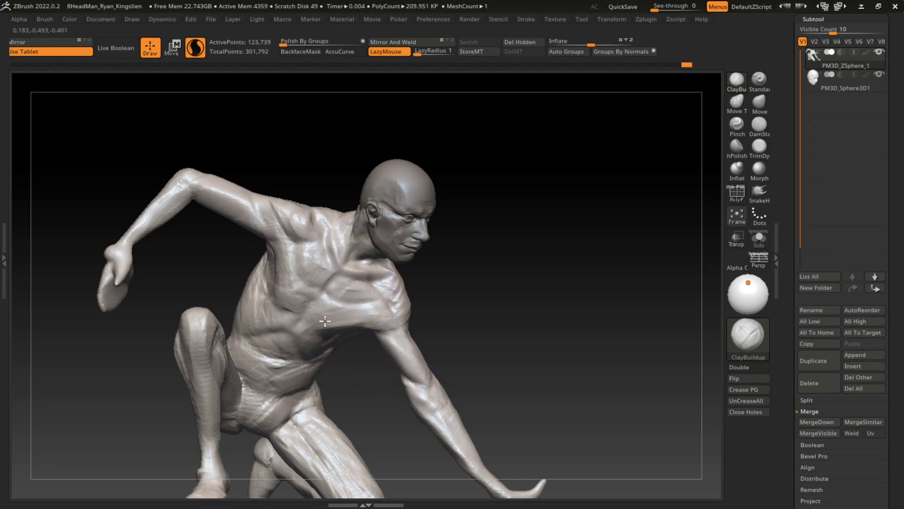
{"action": "left_click_drag", "start_coordinate": [403, 282], "coordinate": [394, 292]}
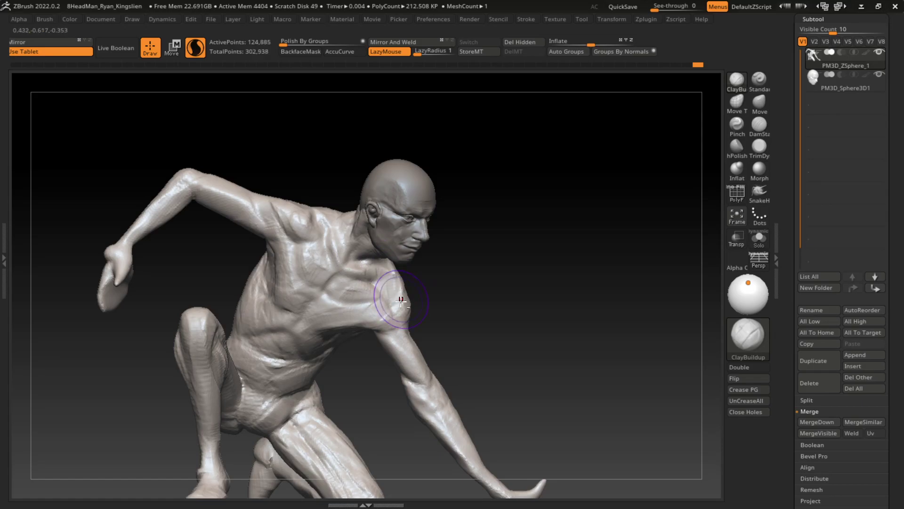
{"action": "left_click", "coordinate": [757, 127]}
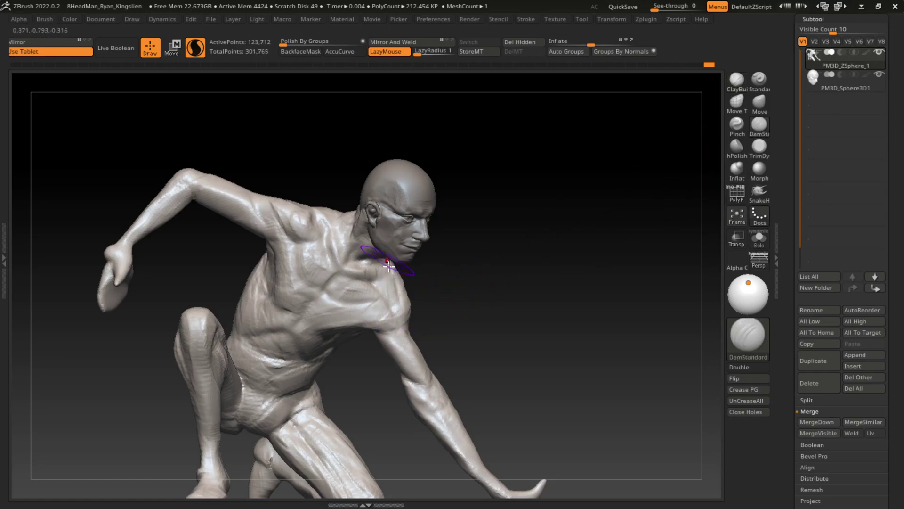
{"action": "left_click", "coordinate": [759, 79]}
{"action": "mouse_move", "coordinate": [372, 296]}
{"action": "left_mouse_down"}
{"action": "mouse_move", "coordinate": [404, 262]}
{"action": "mouse_move", "coordinate": [414, 312]}
{"action": "left_mouse_up"}
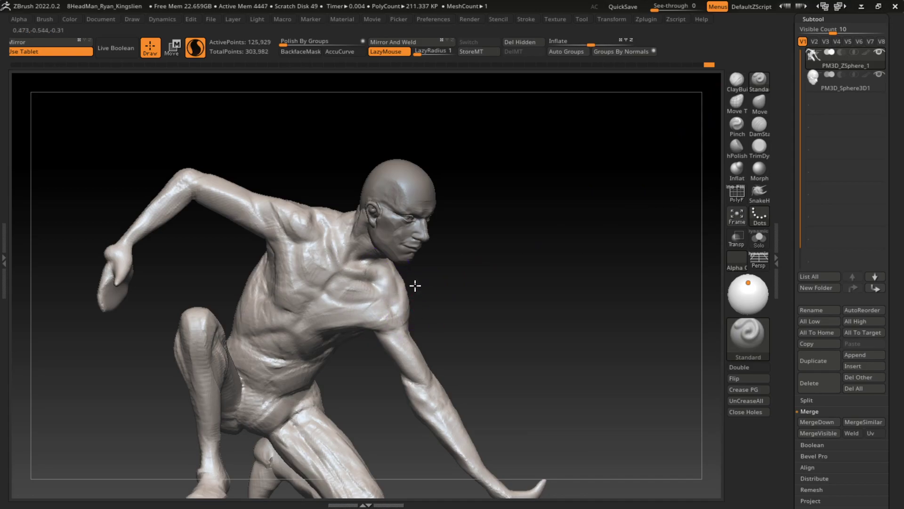
{"action": "left_click", "coordinate": [739, 83]}
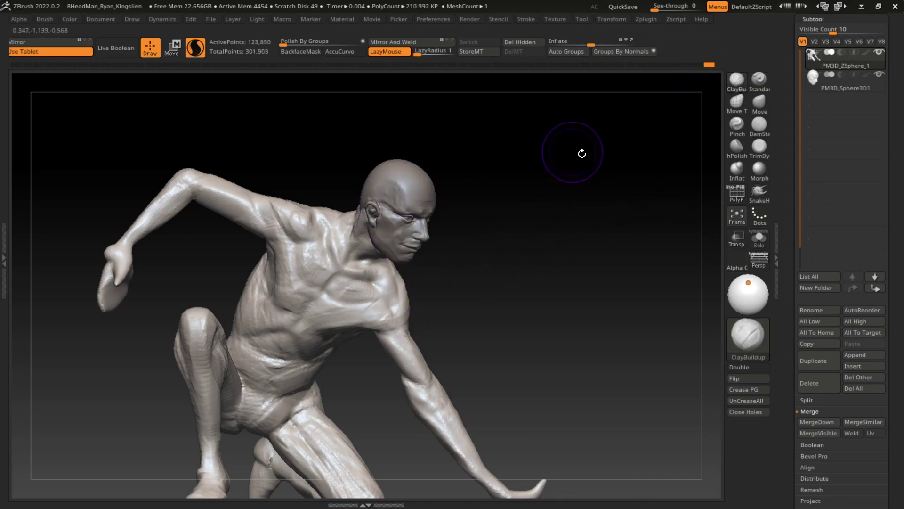
- Orbit around the figure and carve DamStandard lines into the shoulder and upper chest
{"action": "mouse_move", "coordinate": [581, 152]}
{"action": "left_mouse_down"}
{"action": "mouse_move", "coordinate": [589, 116]}
{"action": "mouse_move", "coordinate": [616, 225]}
{"action": "left_mouse_up"}
{"action": "left_click_drag", "start_coordinate": [476, 198], "coordinate": [494, 193]}
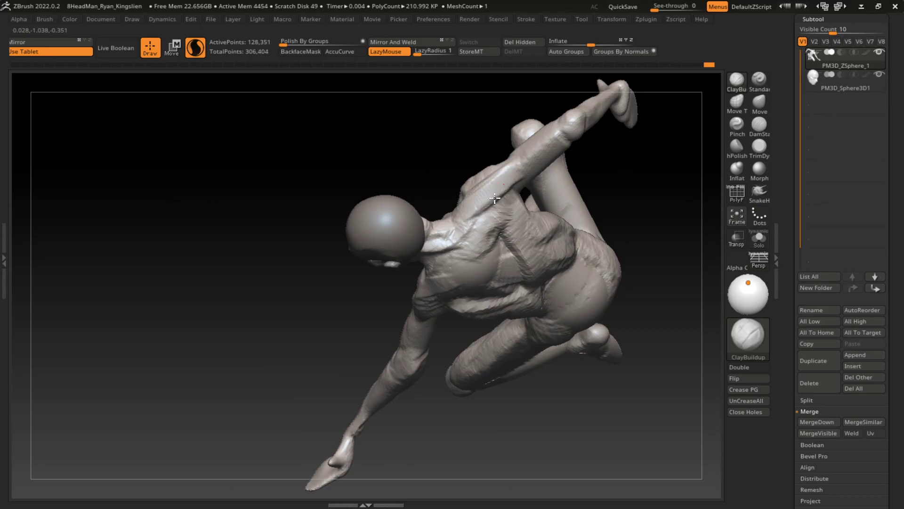
{"action": "mouse_move", "coordinate": [622, 141]}
{"action": "left_mouse_down"}
{"action": "mouse_move", "coordinate": [697, 113]}
{"action": "mouse_move", "coordinate": [669, 222]}
{"action": "mouse_move", "coordinate": [479, 196]}
{"action": "mouse_move", "coordinate": [452, 226]}
{"action": "mouse_move", "coordinate": [481, 203]}
{"action": "left_mouse_up"}
{"action": "left_click_drag", "start_coordinate": [627, 254], "coordinate": [541, 258]}
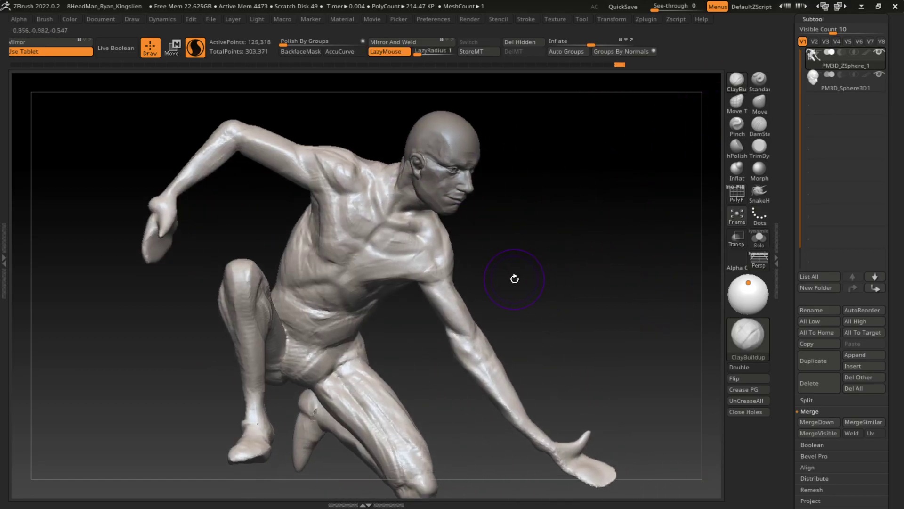
{"action": "left_click", "coordinate": [764, 134]}
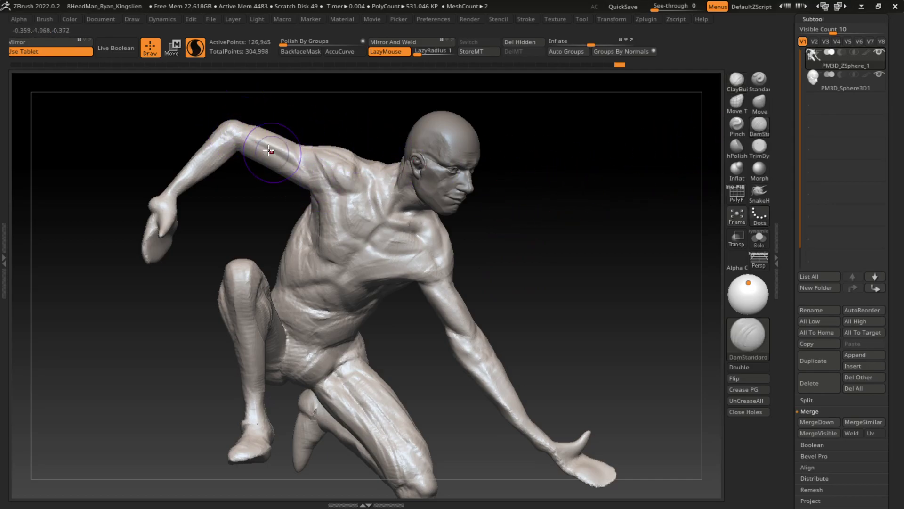
{"action": "left_click_drag", "start_coordinate": [292, 151], "coordinate": [330, 212]}
{"action": "mouse_move", "coordinate": [302, 155]}
{"action": "left_mouse_down"}
{"action": "mouse_move", "coordinate": [339, 188]}
{"action": "mouse_move", "coordinate": [313, 156]}
{"action": "mouse_move", "coordinate": [295, 188]}
{"action": "left_mouse_up"}
- Add a clay stroke on the upper arm, then undo three strokes
{"action": "left_click", "coordinate": [737, 79]}
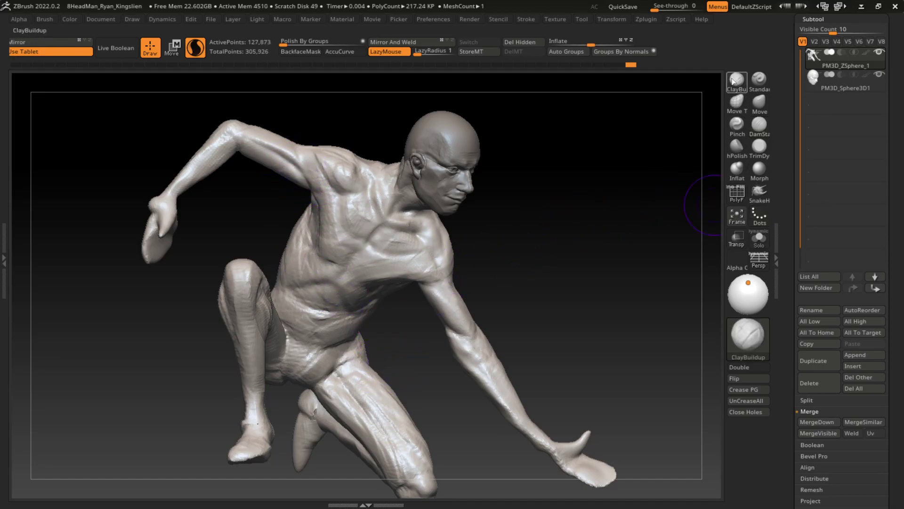
{"action": "mouse_move", "coordinate": [275, 141]}
{"action": "left_mouse_down"}
{"action": "mouse_move", "coordinate": [232, 157]}
{"action": "mouse_move", "coordinate": [198, 195]}
{"action": "left_mouse_up"}
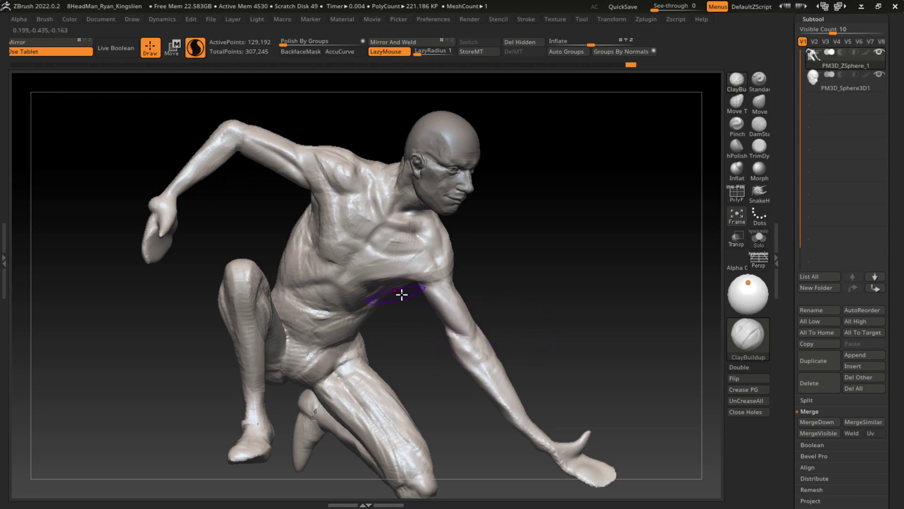
{"action": "key", "text": "ctrl+z"}
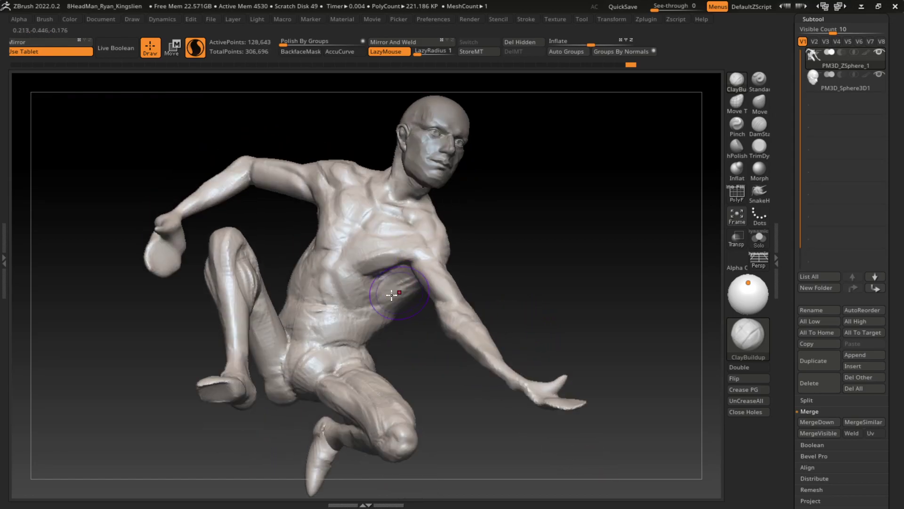
{"action": "key", "text": "ctrl+z"}
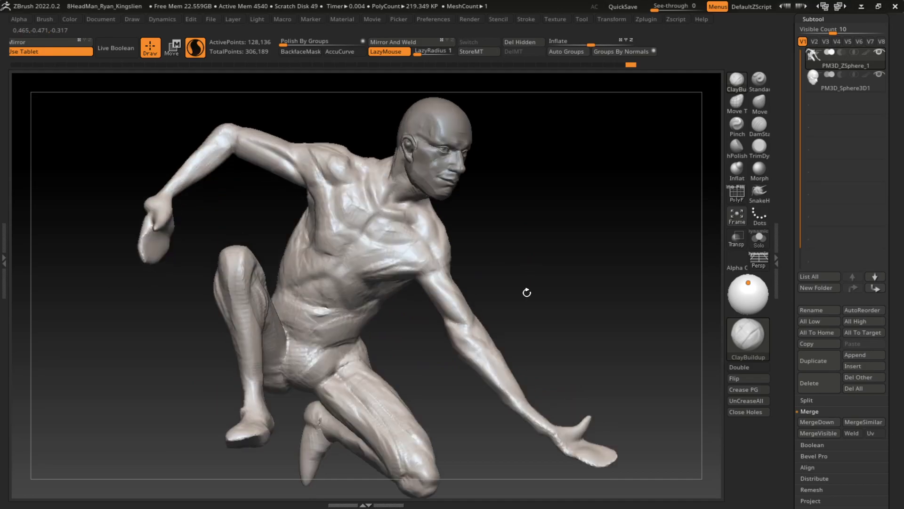
{"action": "key", "text": "ctrl+z"}
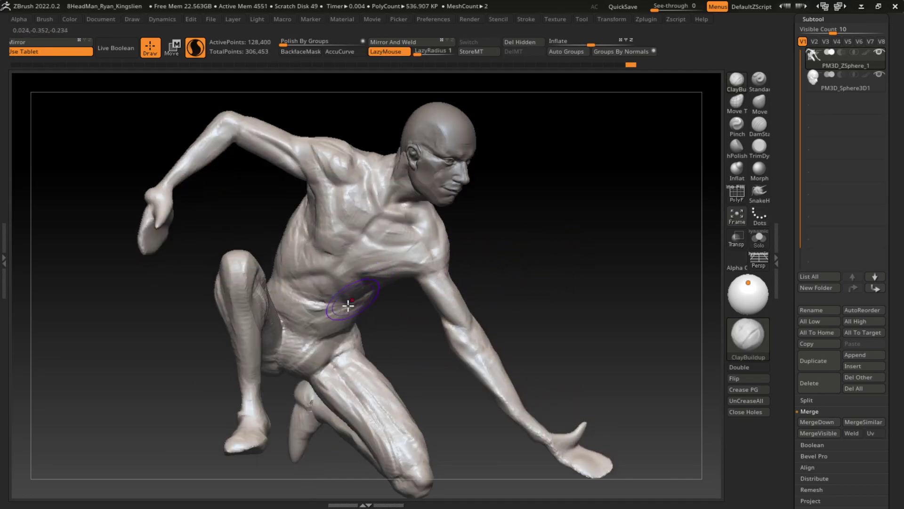
- Carve a mark into the abdomen and reshape the raised foot with ClayBuildup
{"action": "left_click", "coordinate": [756, 134]}
{"action": "left_click_drag", "start_coordinate": [286, 296], "coordinate": [329, 306]}
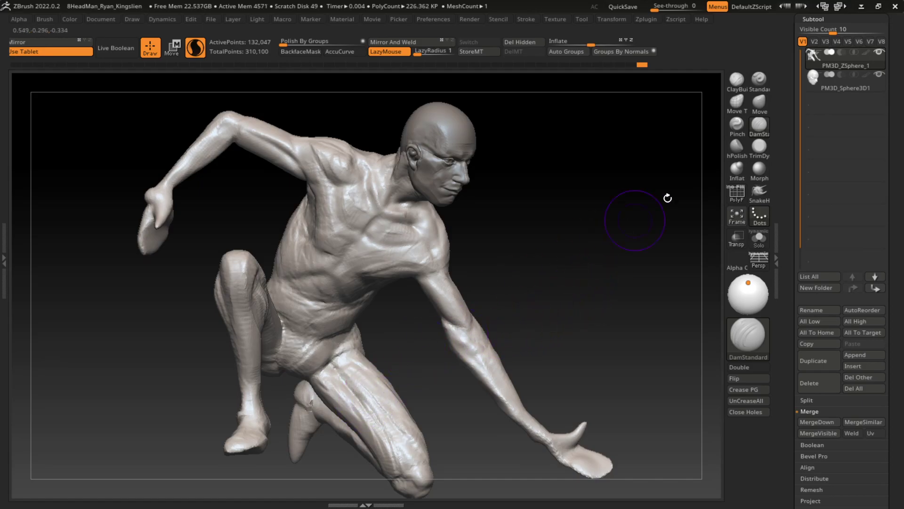
{"action": "key", "text": "b"}
{"action": "key", "text": "c"}
{"action": "key", "text": "b"}
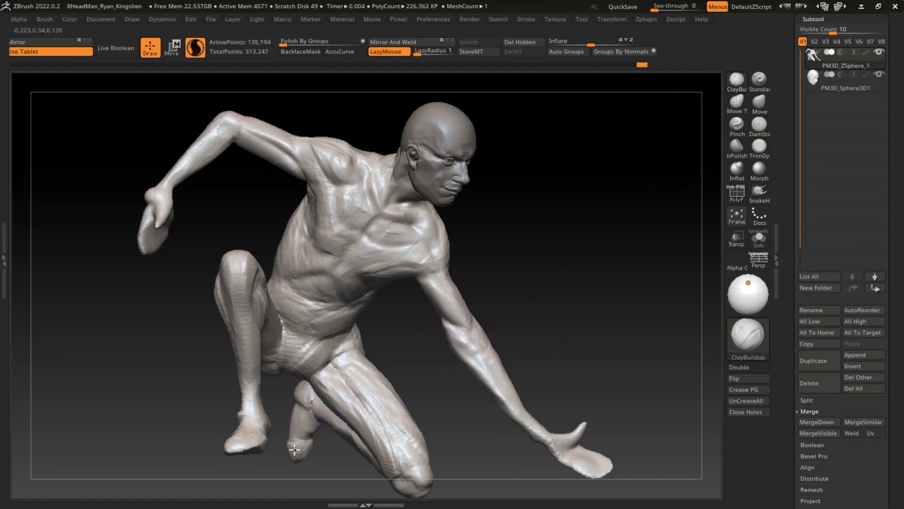
{"action": "mouse_move", "coordinate": [302, 453]}
{"action": "left_mouse_down"}
{"action": "mouse_move", "coordinate": [309, 448]}
{"action": "mouse_move", "coordinate": [283, 453]}
{"action": "mouse_move", "coordinate": [333, 459]}
{"action": "mouse_move", "coordinate": [297, 456]}
{"action": "left_mouse_up"}
{"action": "key", "text": "ctrl"}
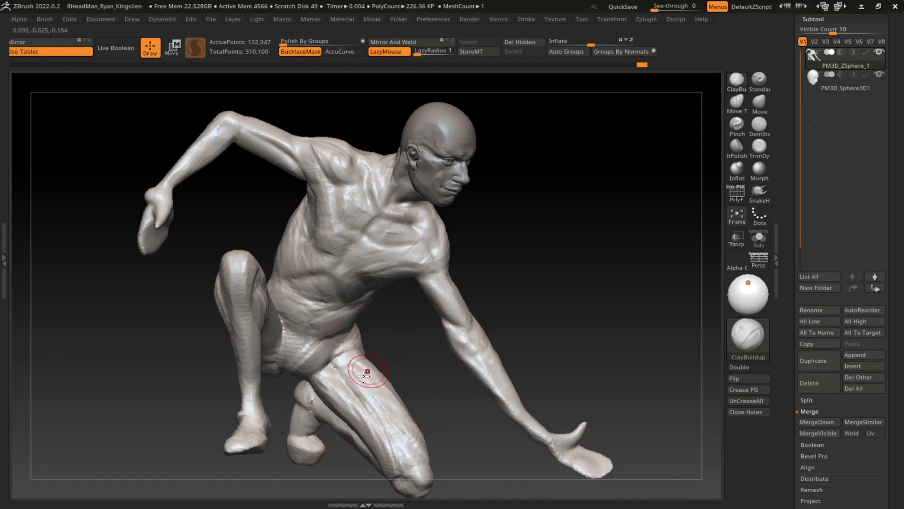
- Orbit the model from below, briefly hiding and restoring the hand and foot group
{"action": "mouse_move", "coordinate": [490, 299]}
{"action": "left_mouse_down"}
{"action": "mouse_move", "coordinate": [563, 188]}
{"action": "mouse_move", "coordinate": [390, 306]}
{"action": "left_mouse_up"}
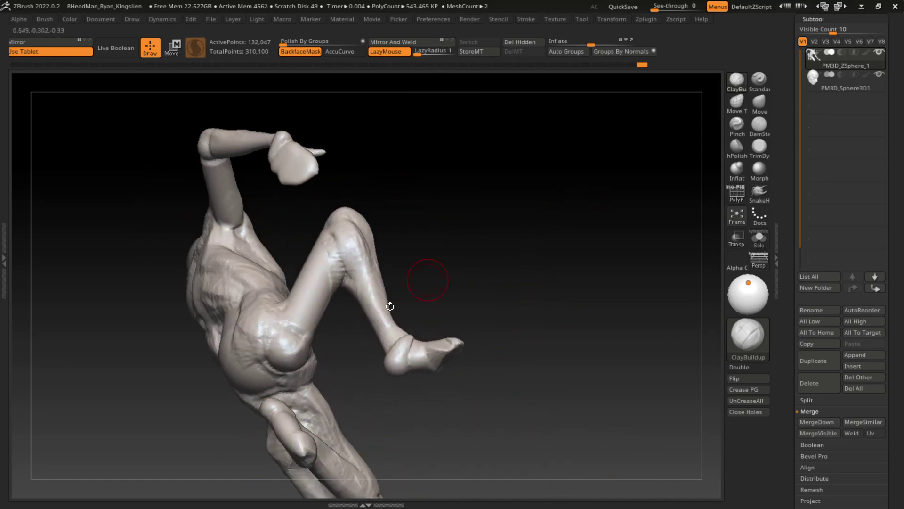
{"action": "left_click_drag", "start_coordinate": [270, 388], "coordinate": [480, 265]}
{"action": "left_click_drag", "start_coordinate": [449, 288], "coordinate": [262, 393]}
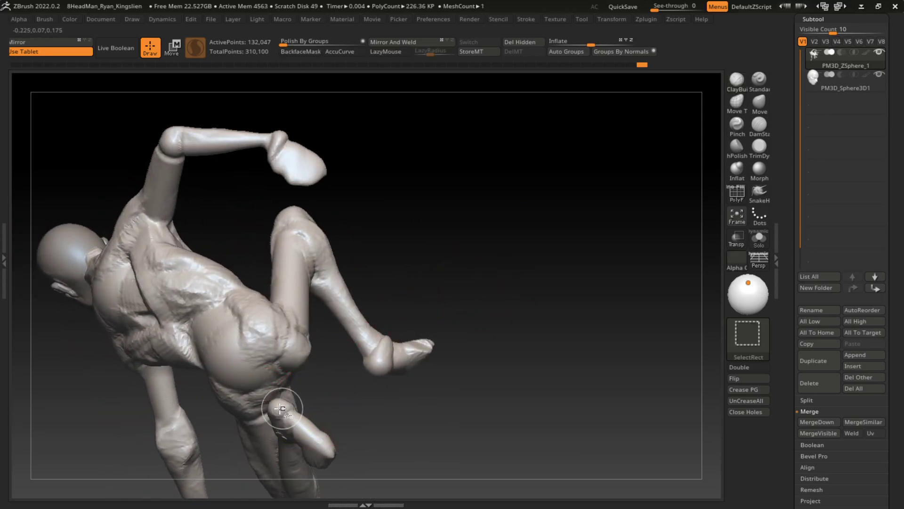
{"action": "left_click", "coordinate": [296, 424], "text": "ctrl+shift"}
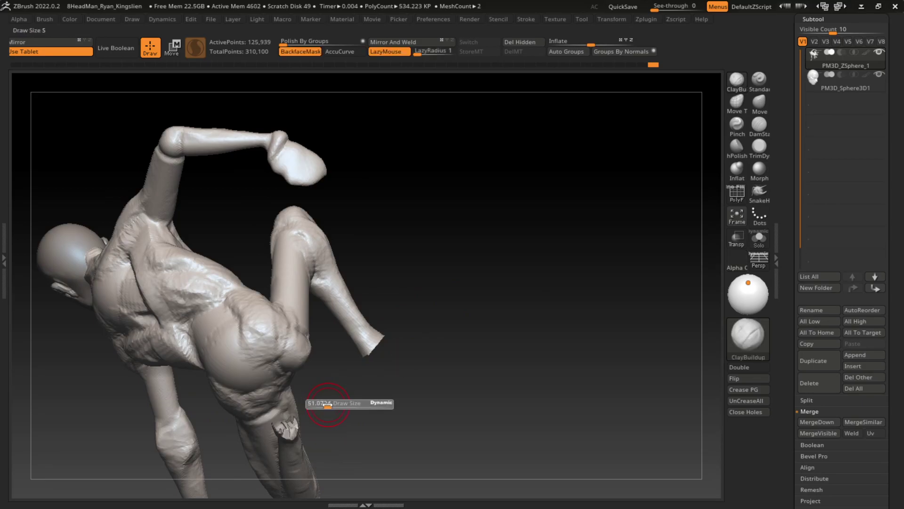
{"action": "mouse_move", "coordinate": [325, 414]}
{"action": "left_mouse_down"}
{"action": "mouse_move", "coordinate": [338, 399]}
{"action": "mouse_move", "coordinate": [274, 412]}
{"action": "mouse_move", "coordinate": [249, 405]}
{"action": "mouse_move", "coordinate": [255, 382]}
{"action": "mouse_move", "coordinate": [289, 353]}
{"action": "left_mouse_up"}
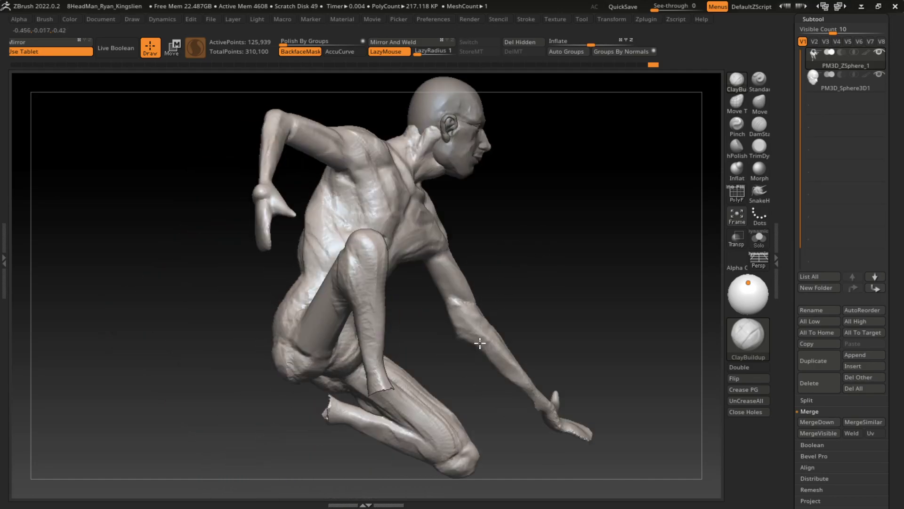
- From a front three-quarter view, build up the front thigh and hip crease with ClayBuildup
{"action": "mouse_move", "coordinate": [606, 276]}
{"action": "left_mouse_down"}
{"action": "mouse_move", "coordinate": [632, 246]}
{"action": "mouse_move", "coordinate": [291, 409]}
{"action": "mouse_move", "coordinate": [564, 371]}
{"action": "mouse_move", "coordinate": [624, 299]}
{"action": "left_mouse_up"}
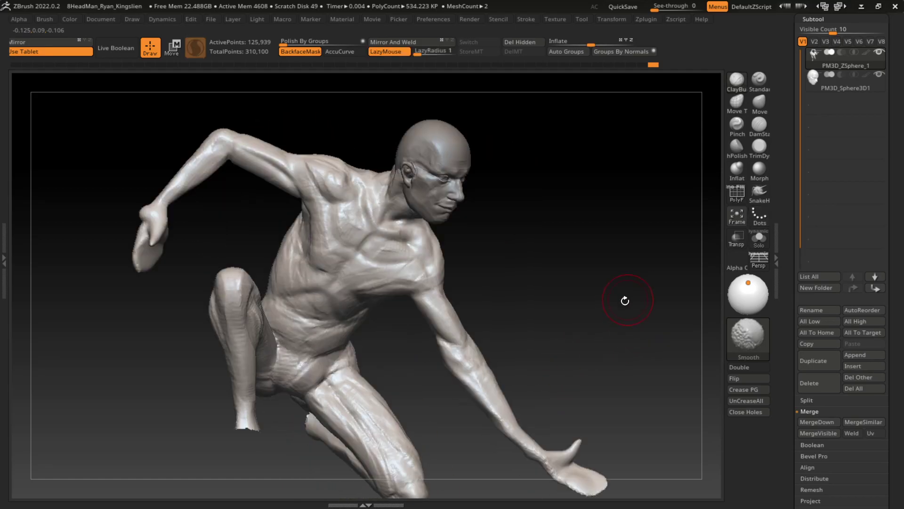
{"action": "mouse_move", "coordinate": [561, 330]}
{"action": "left_mouse_down"}
{"action": "mouse_move", "coordinate": [288, 405]}
{"action": "mouse_move", "coordinate": [606, 313]}
{"action": "mouse_move", "coordinate": [682, 254]}
{"action": "mouse_move", "coordinate": [578, 238]}
{"action": "mouse_move", "coordinate": [316, 413]}
{"action": "left_mouse_up"}
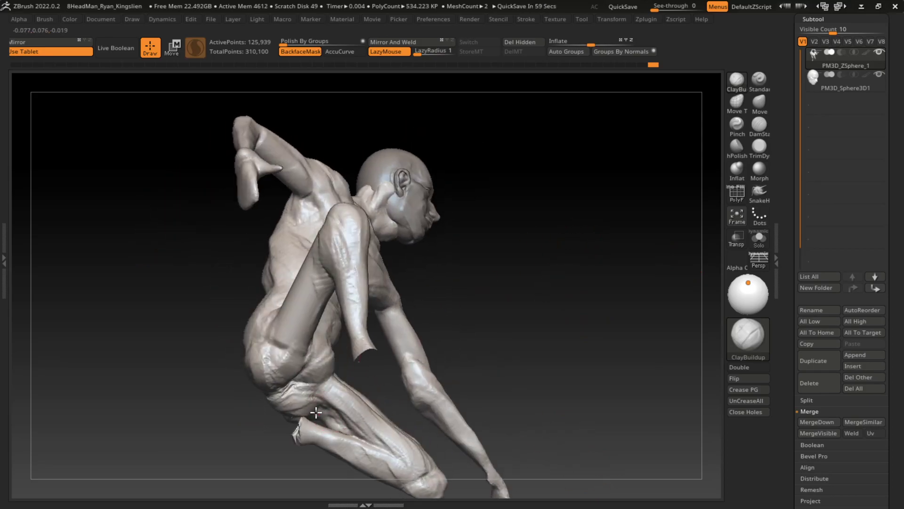
{"action": "left_click_drag", "start_coordinate": [470, 355], "coordinate": [570, 306]}
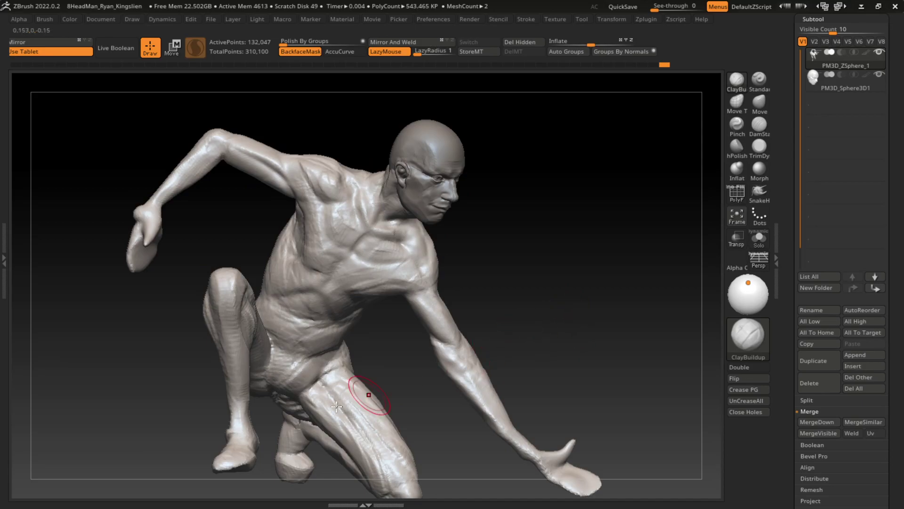
{"action": "left_click_drag", "start_coordinate": [295, 412], "coordinate": [384, 434]}
{"action": "left_click_drag", "start_coordinate": [362, 402], "coordinate": [352, 358]}
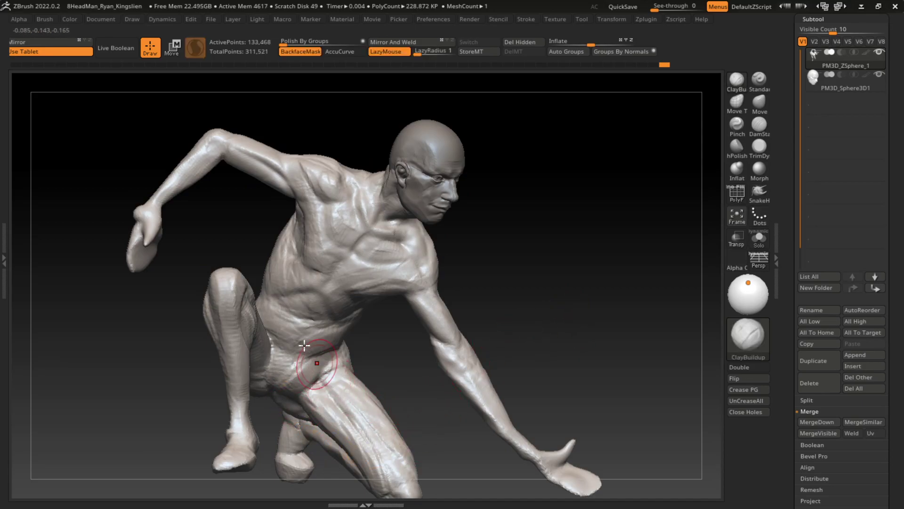